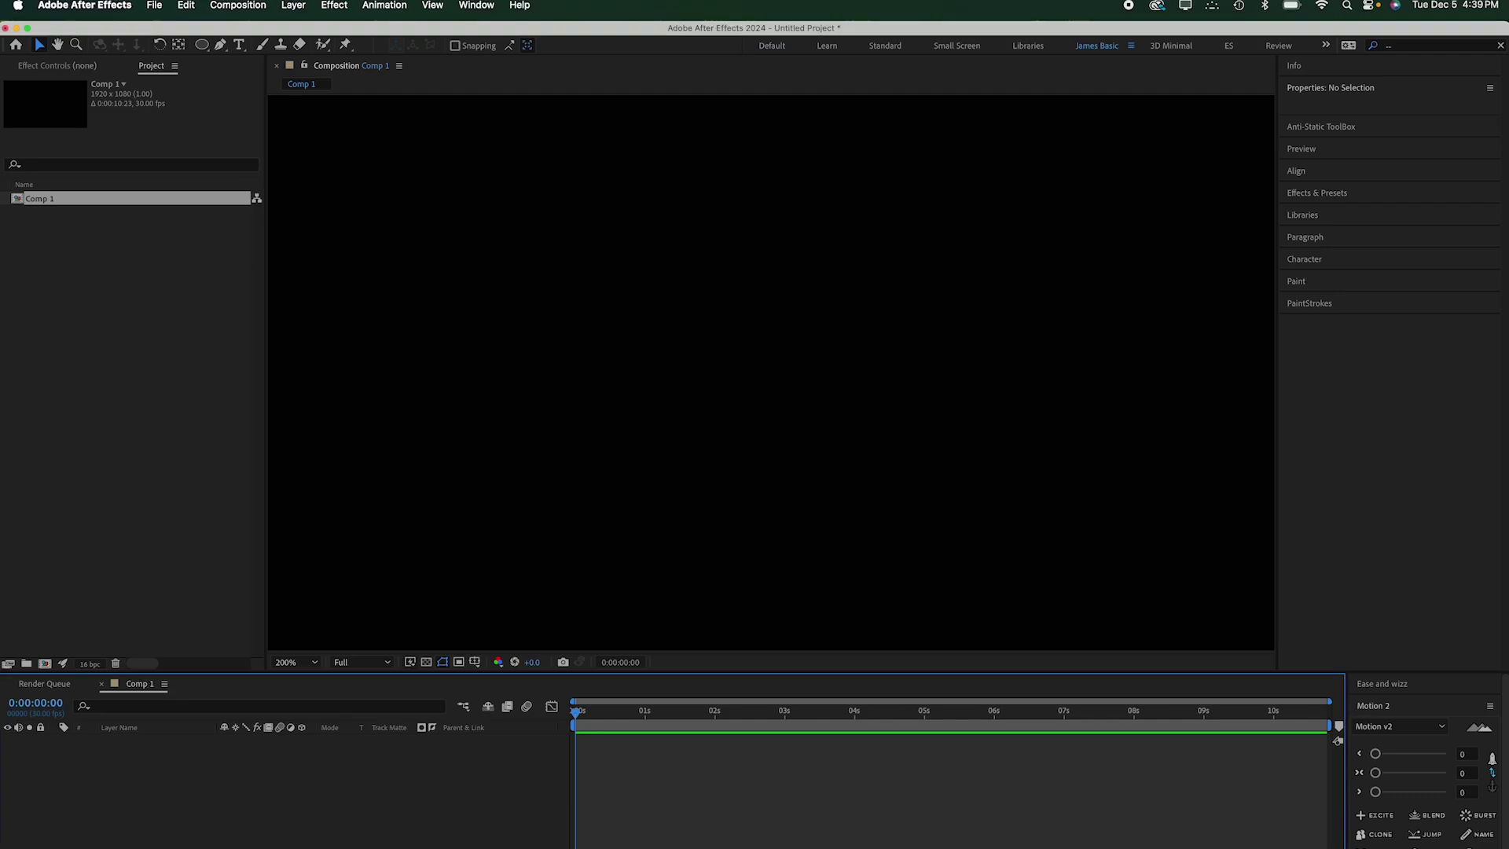
Create a white solid and apply Fractal Noise to it.
{"action": "key", "text": "super+y"}
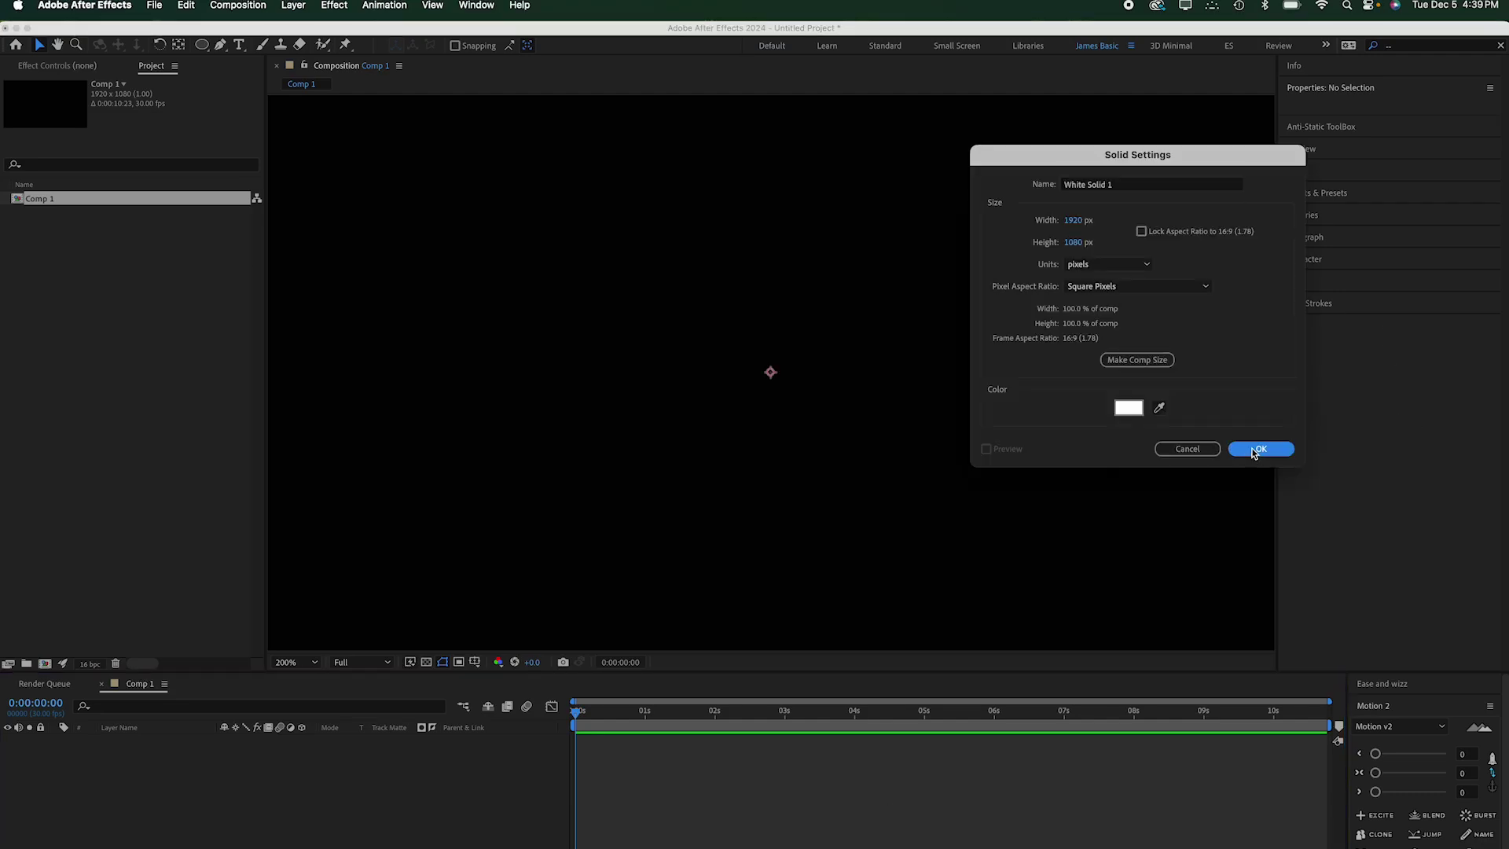
{"action": "left_click", "coordinate": [1259, 446]}
{"action": "key", "text": "ctrl+space"}
{"action": "type", "text": "fract"}
{"action": "key", "text": "Return"}
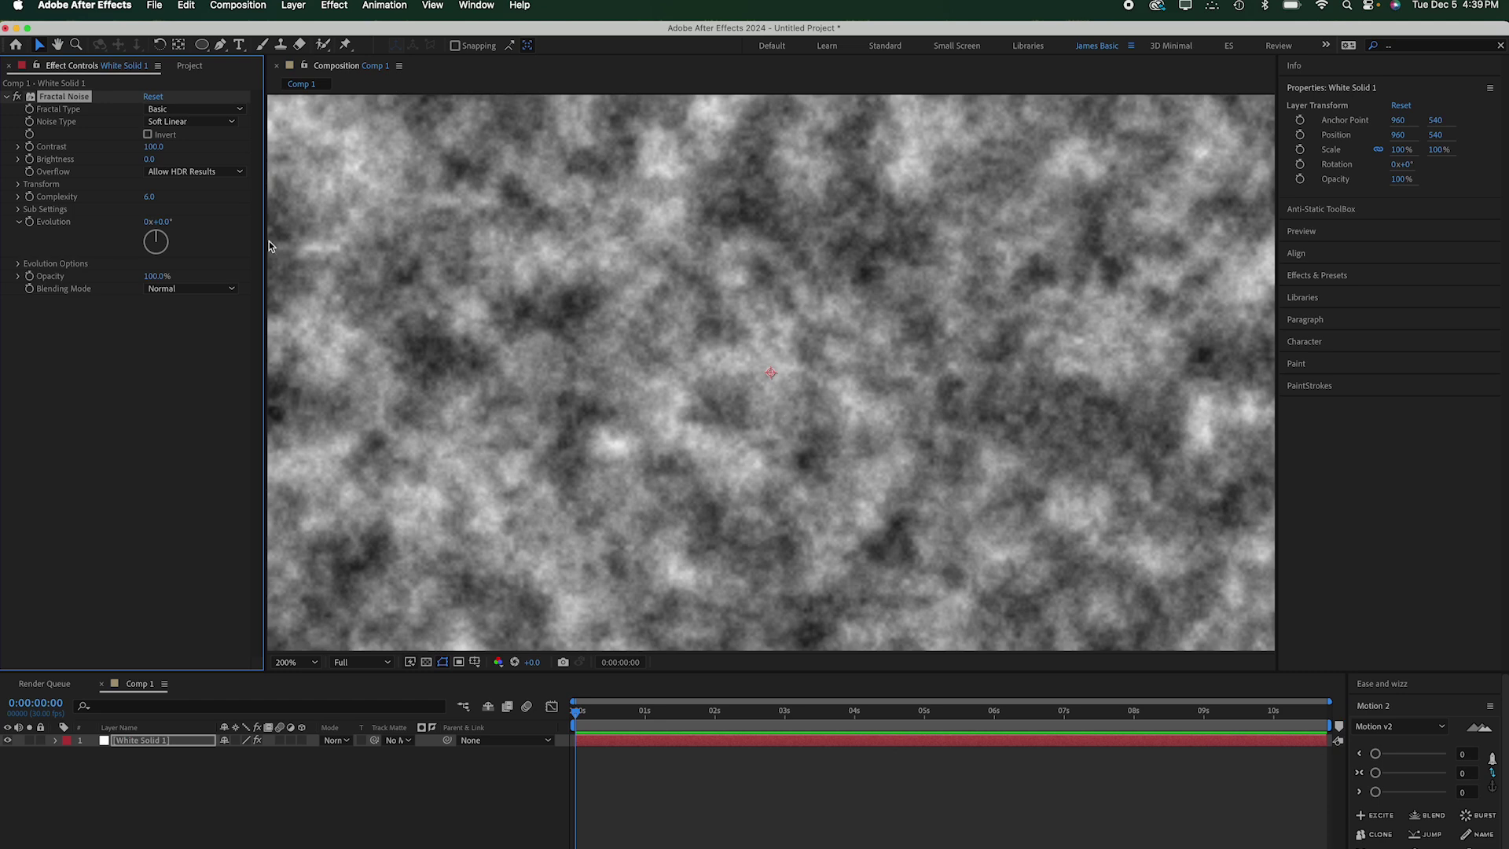
Raise the Fractal Noise Contrast to 145 and Scale to 190.
{"action": "left_click", "coordinate": [18, 146]}
{"action": "left_click_drag", "start_coordinate": [86, 167], "coordinate": [110, 167]}
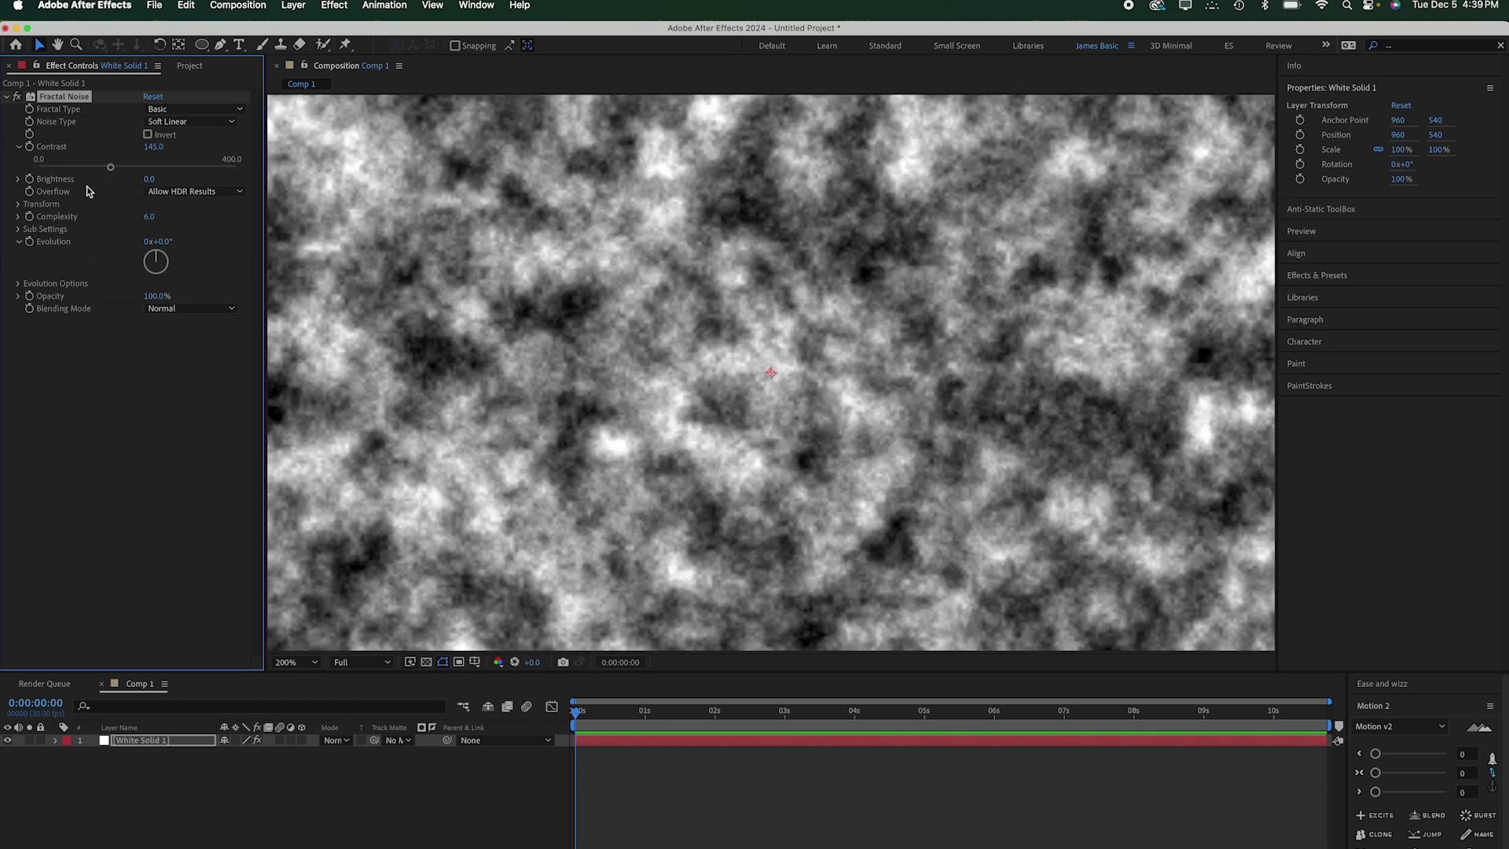
{"action": "left_click", "coordinate": [18, 203]}
{"action": "left_click_drag", "start_coordinate": [153, 241], "coordinate": [219, 242]}
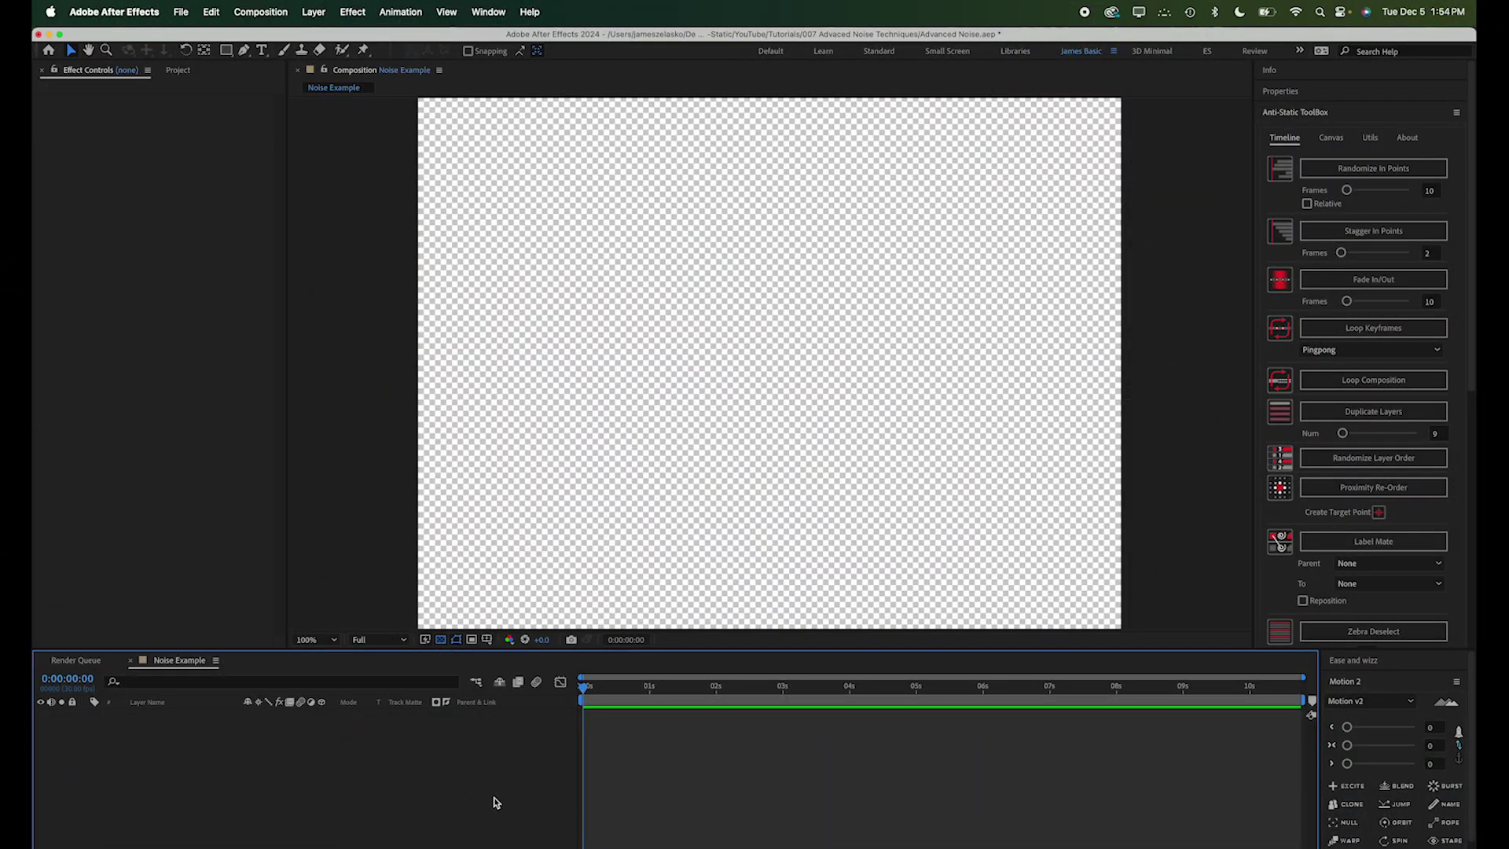
Create a solid named Noise and apply Fractal Noise to it.
{"action": "key", "text": "super+y"}
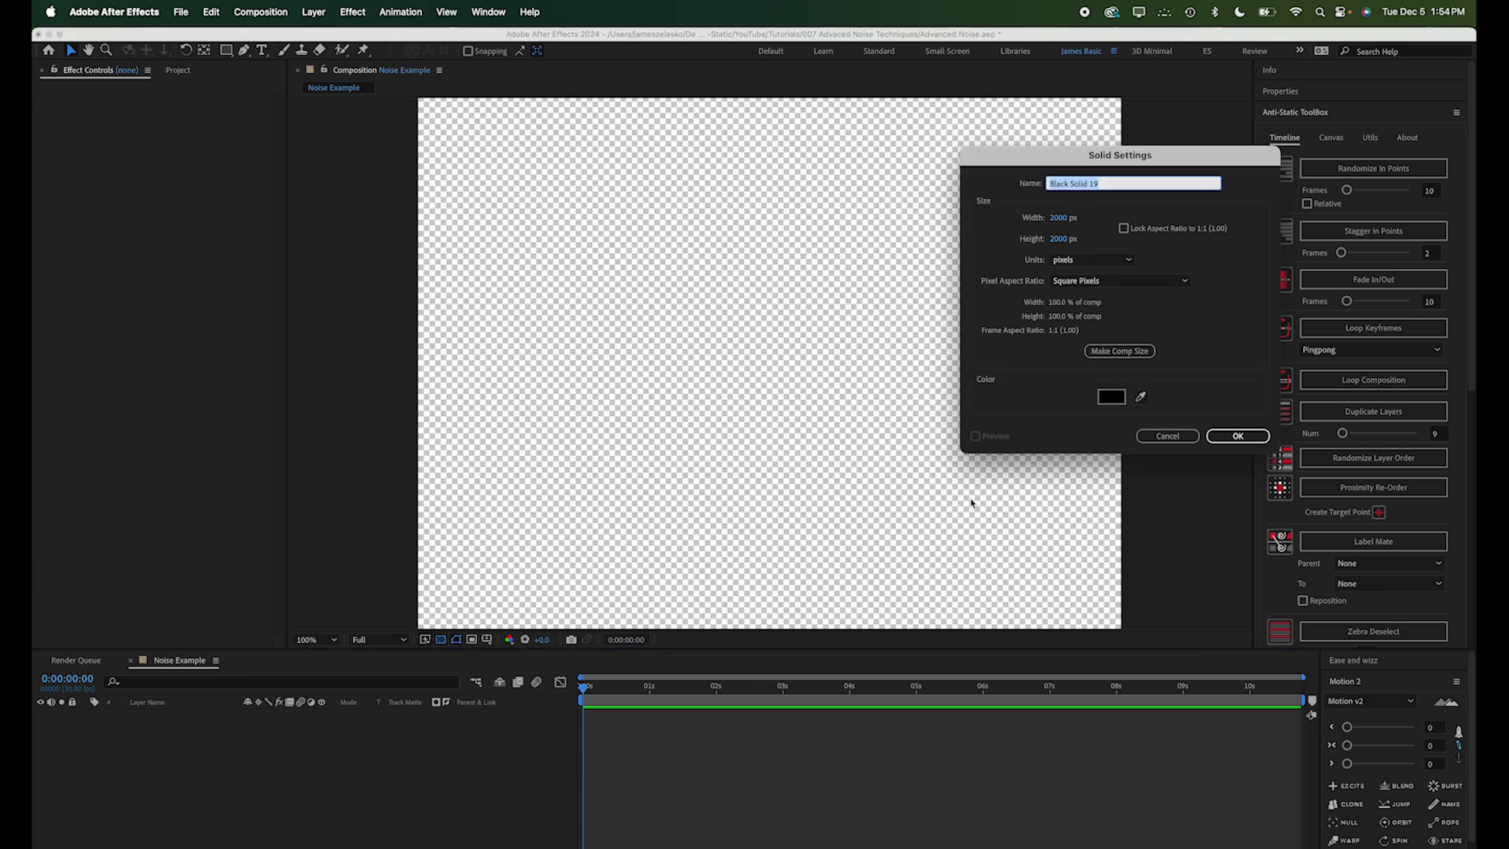
{"action": "type", "text": "Noise"}
{"action": "key", "text": "Return"}
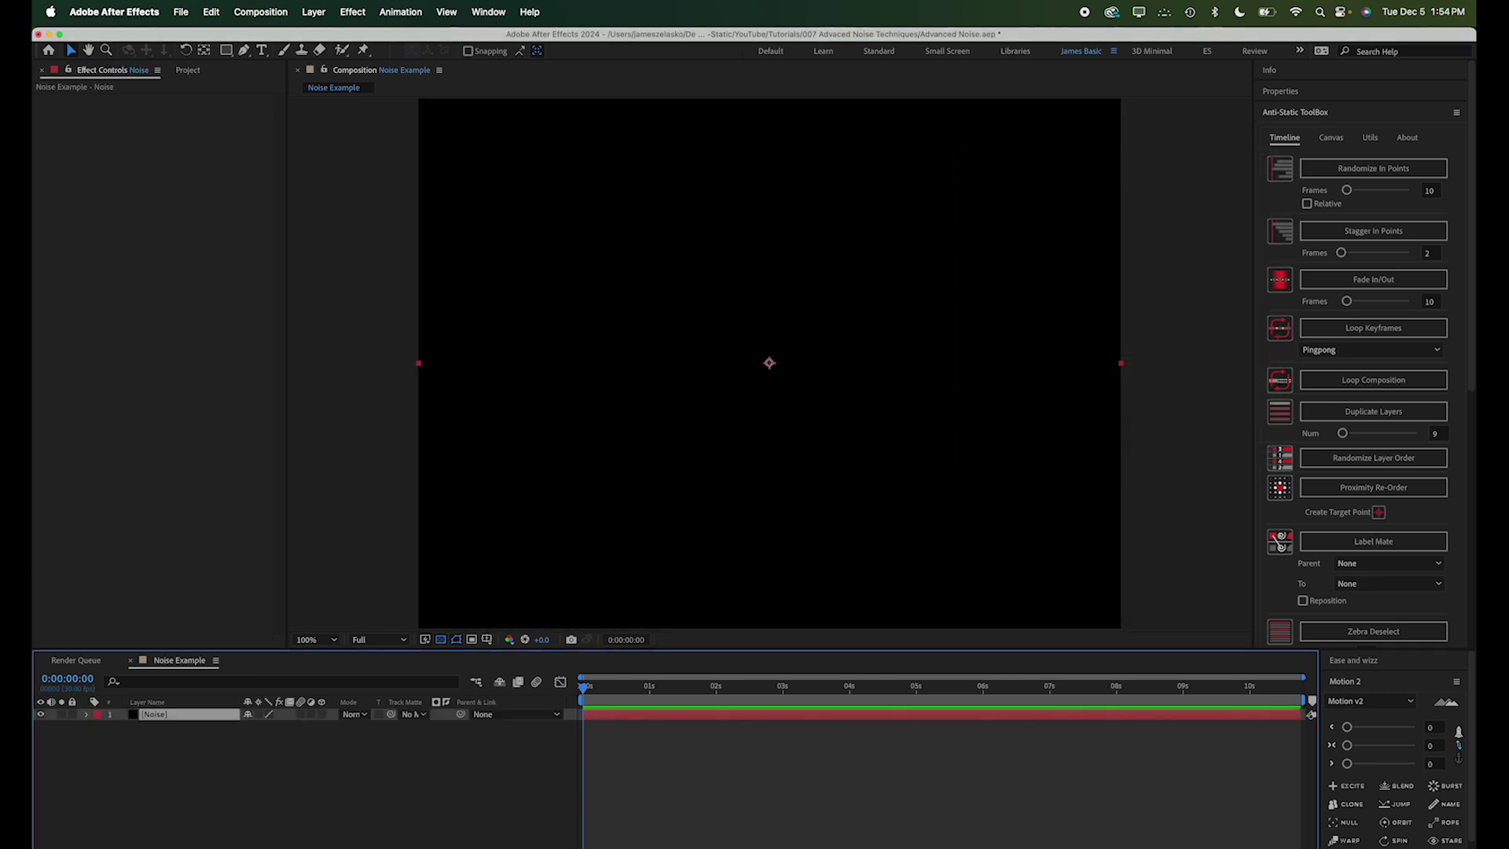
{"action": "key", "text": "ctrl+space"}
{"action": "type", "text": "fra"}
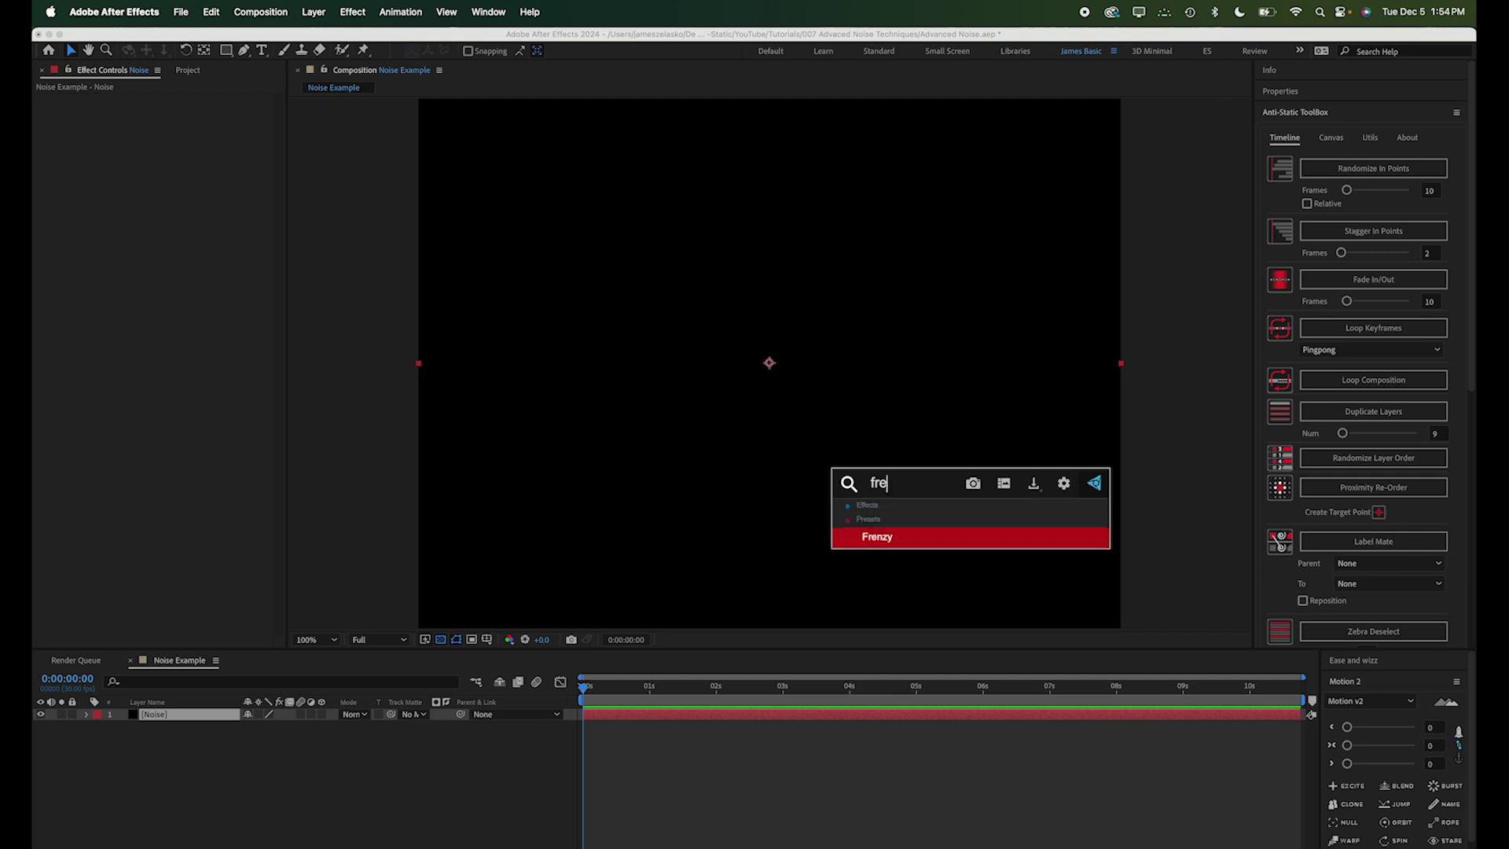
{"action": "key", "text": "Return"}
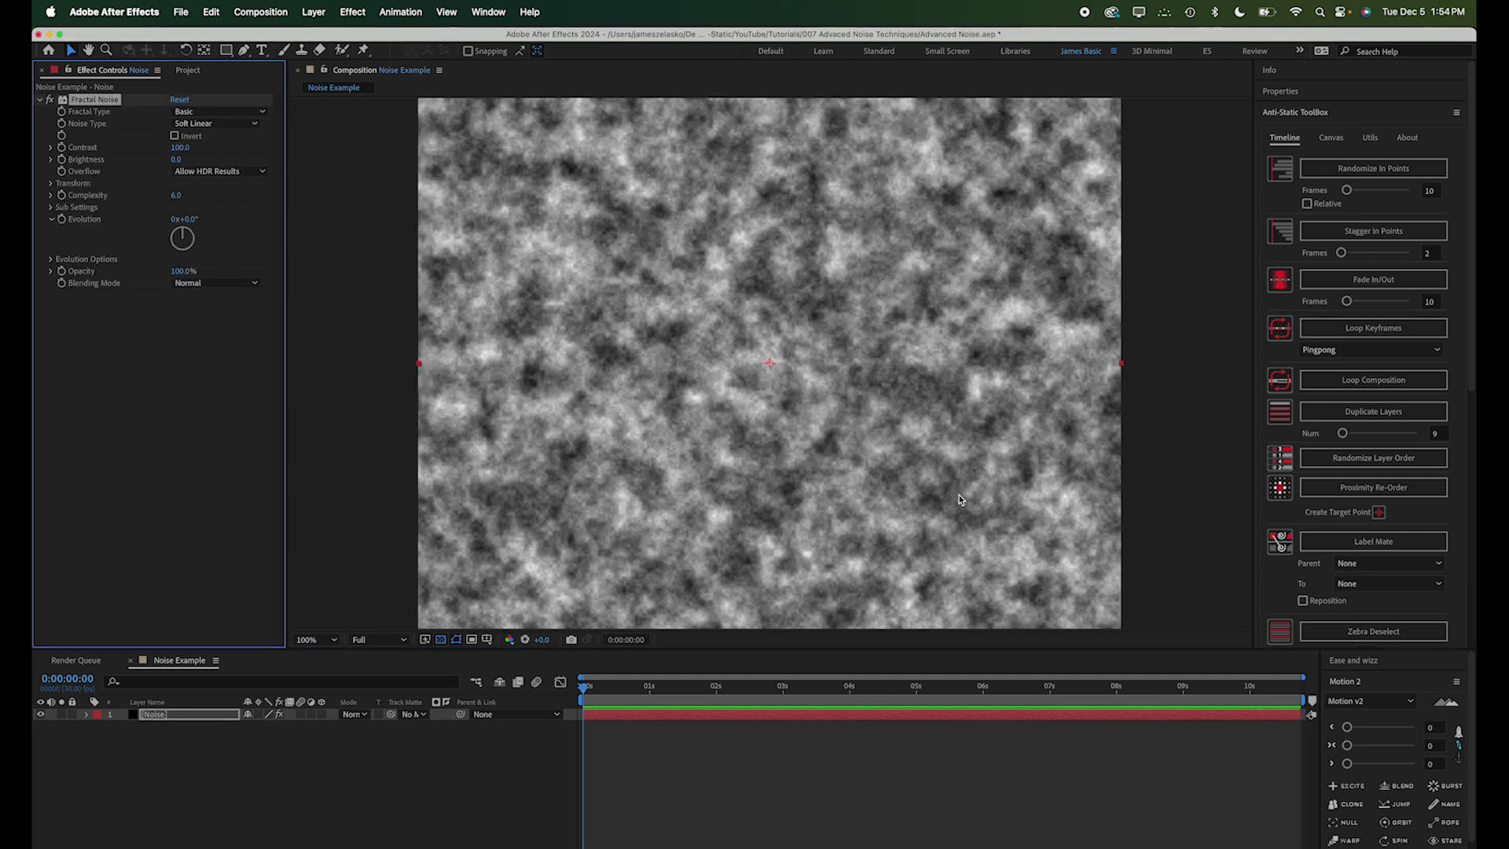
Set the noise Transform Scale to 265 and Complexity to 3.
{"action": "left_click", "coordinate": [52, 183]}
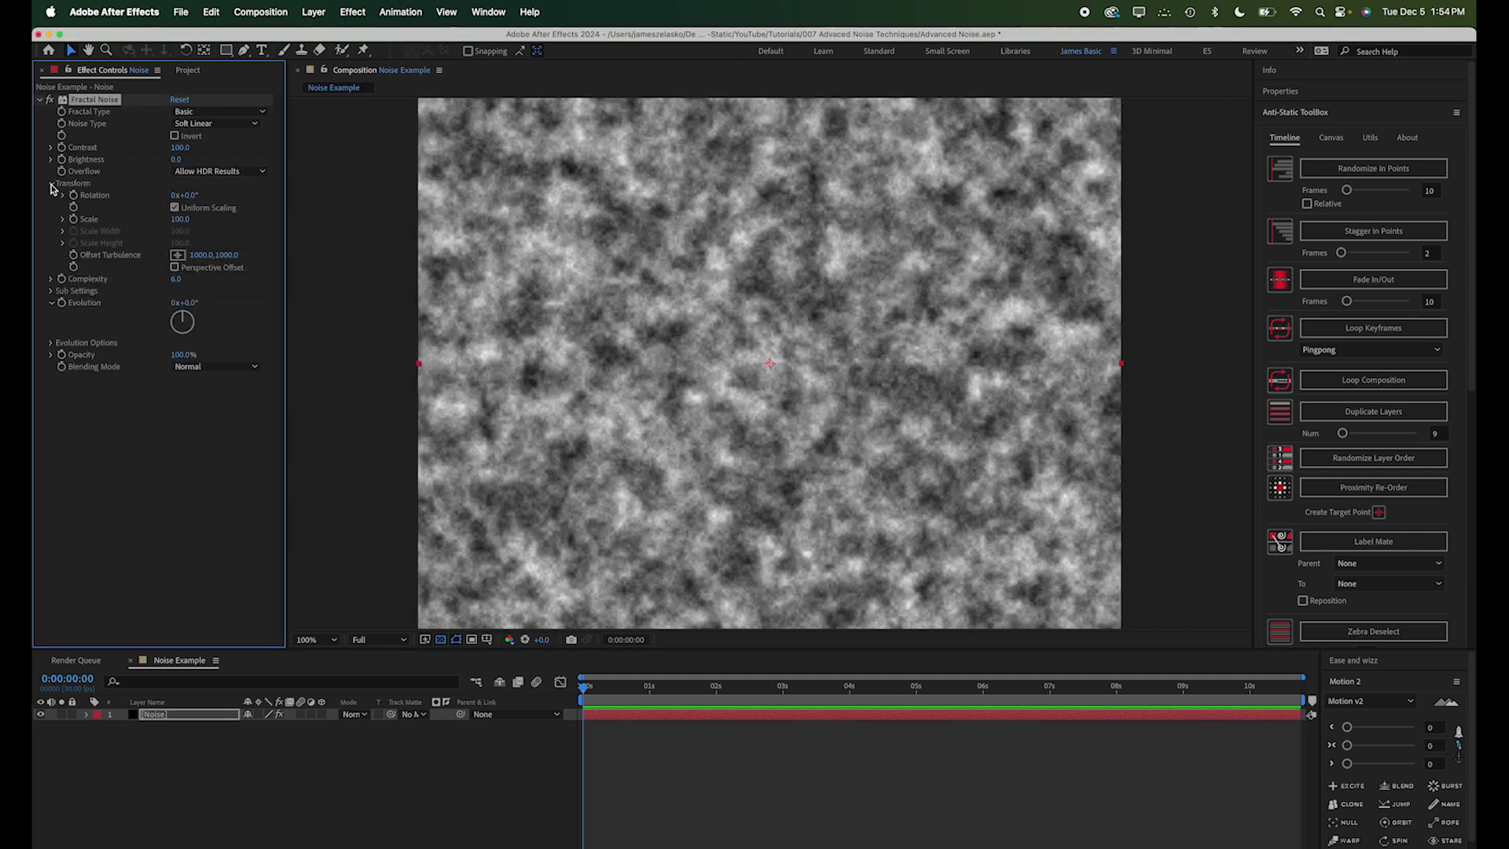
{"action": "left_click_drag", "start_coordinate": [180, 218], "coordinate": [303, 224]}
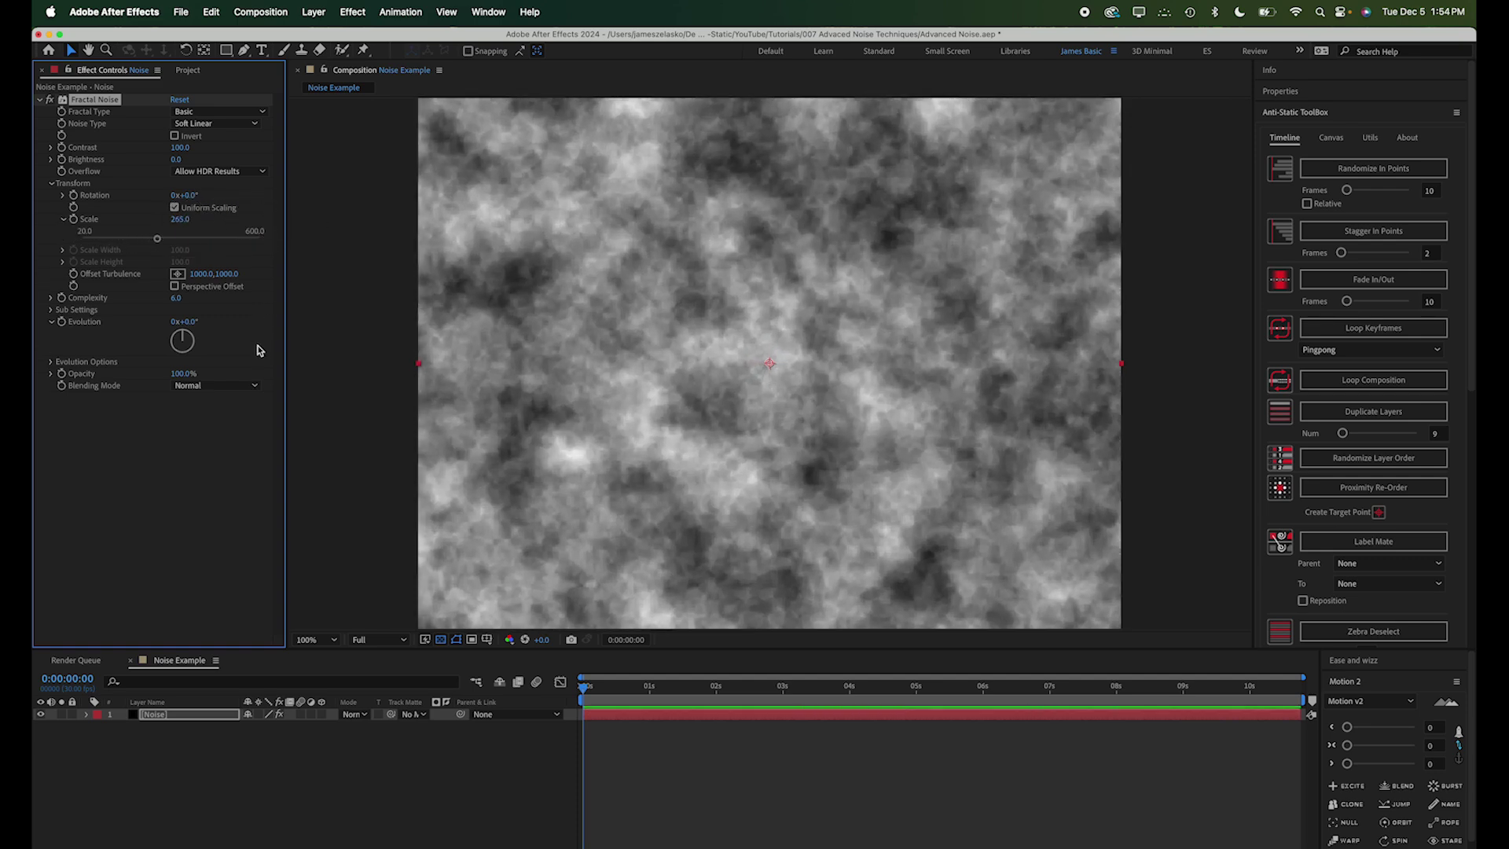
{"action": "left_click", "coordinate": [176, 298]}
{"action": "key", "text": "Return"}
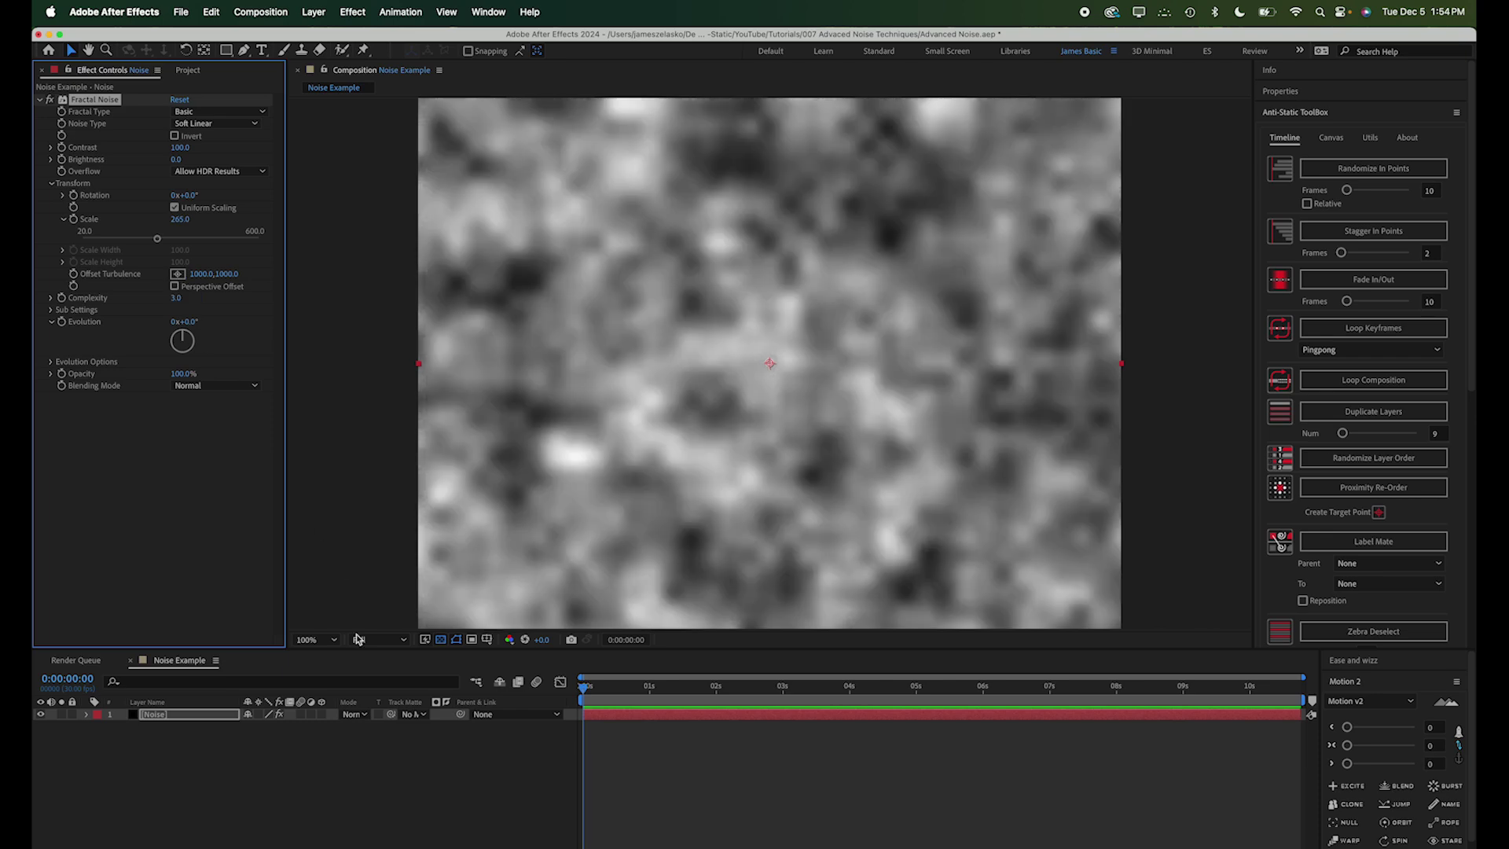
Add a new adjustment layer named Dispacement above Noise.
{"action": "left_click", "coordinate": [385, 750]}
{"action": "key", "text": "super+alt+y"}
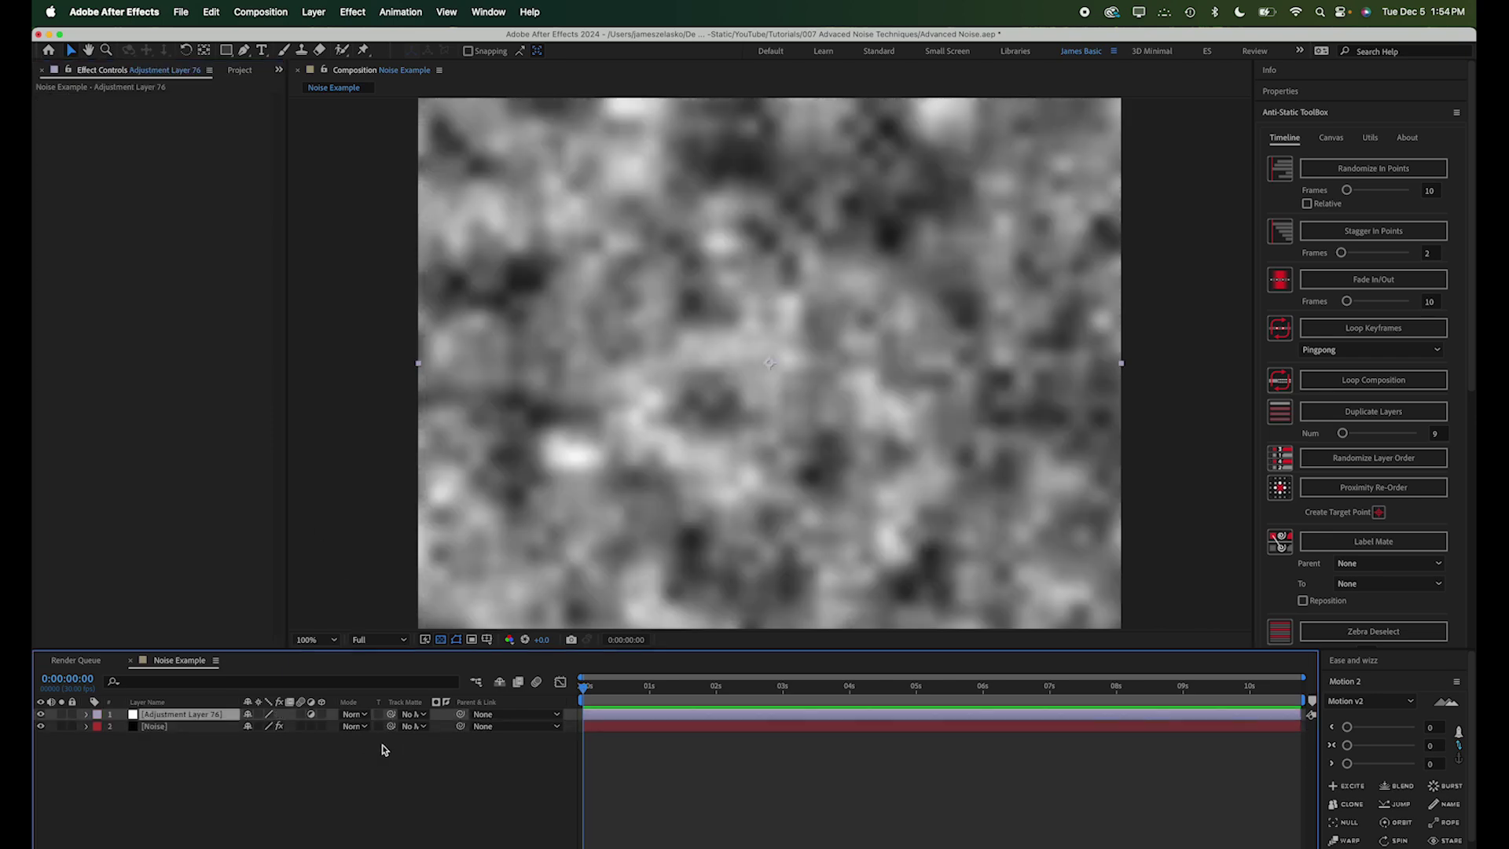
{"action": "key", "text": "Return"}
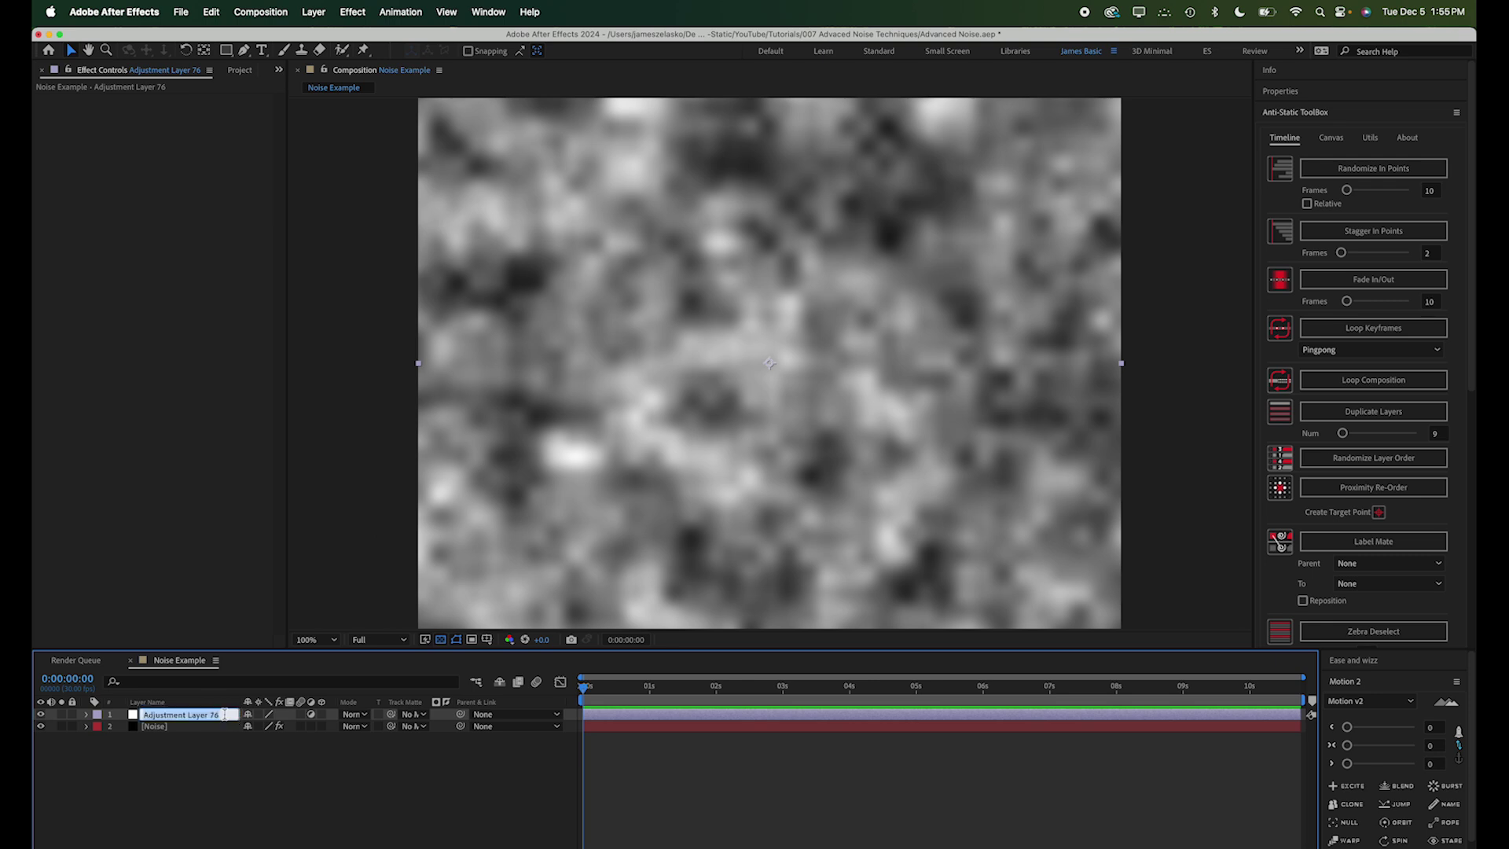
{"action": "type", "text": "Dispacement"}
{"action": "key", "text": "Return"}
Apply Displacement Map to the Dispacement layer.
{"action": "key", "text": "ctrl+space"}
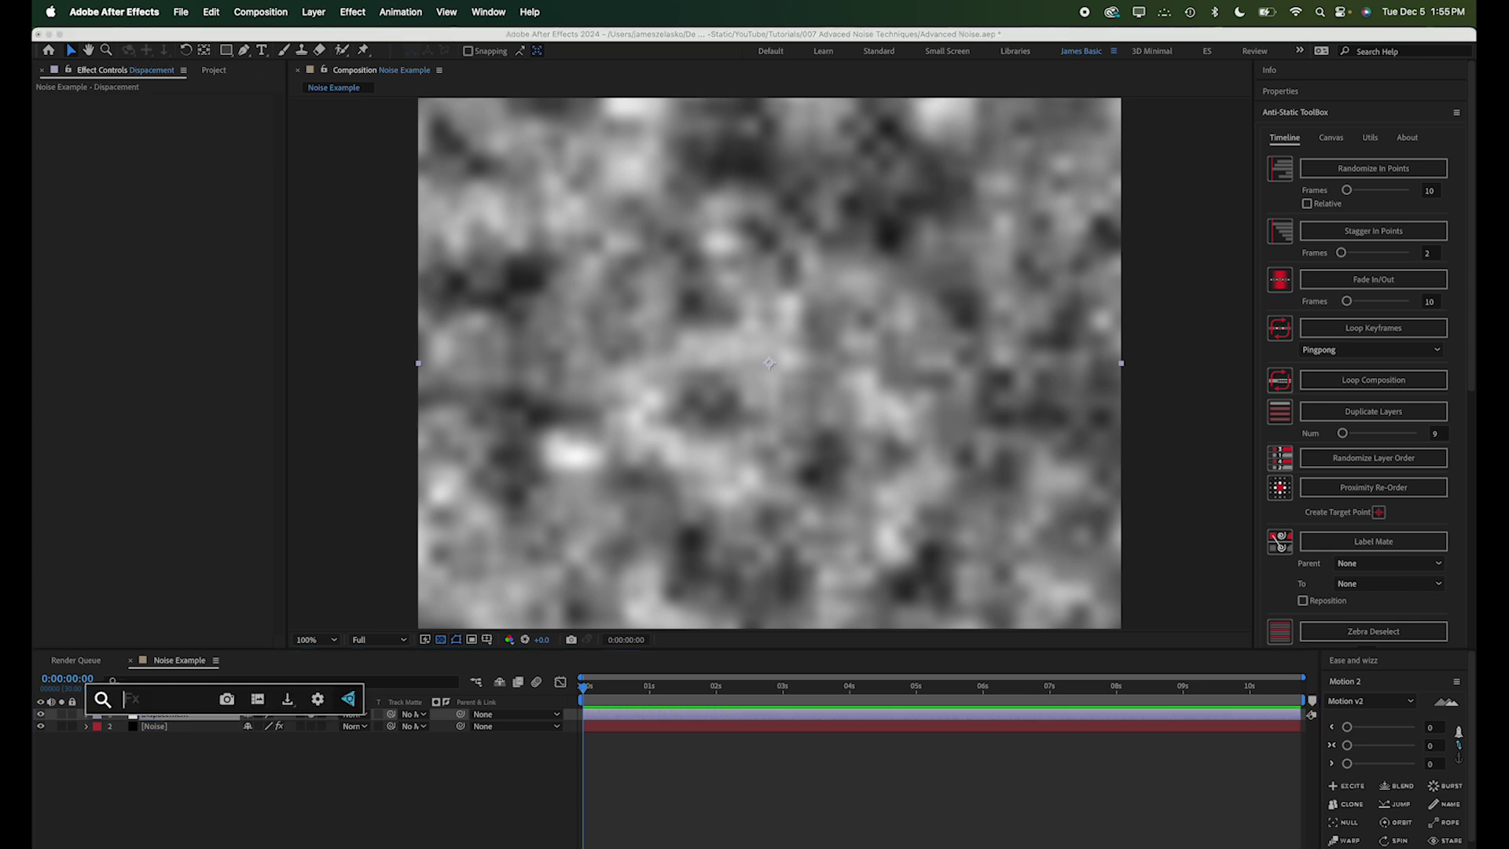
{"action": "type", "text": "dis"}
{"action": "key", "text": "Return"}
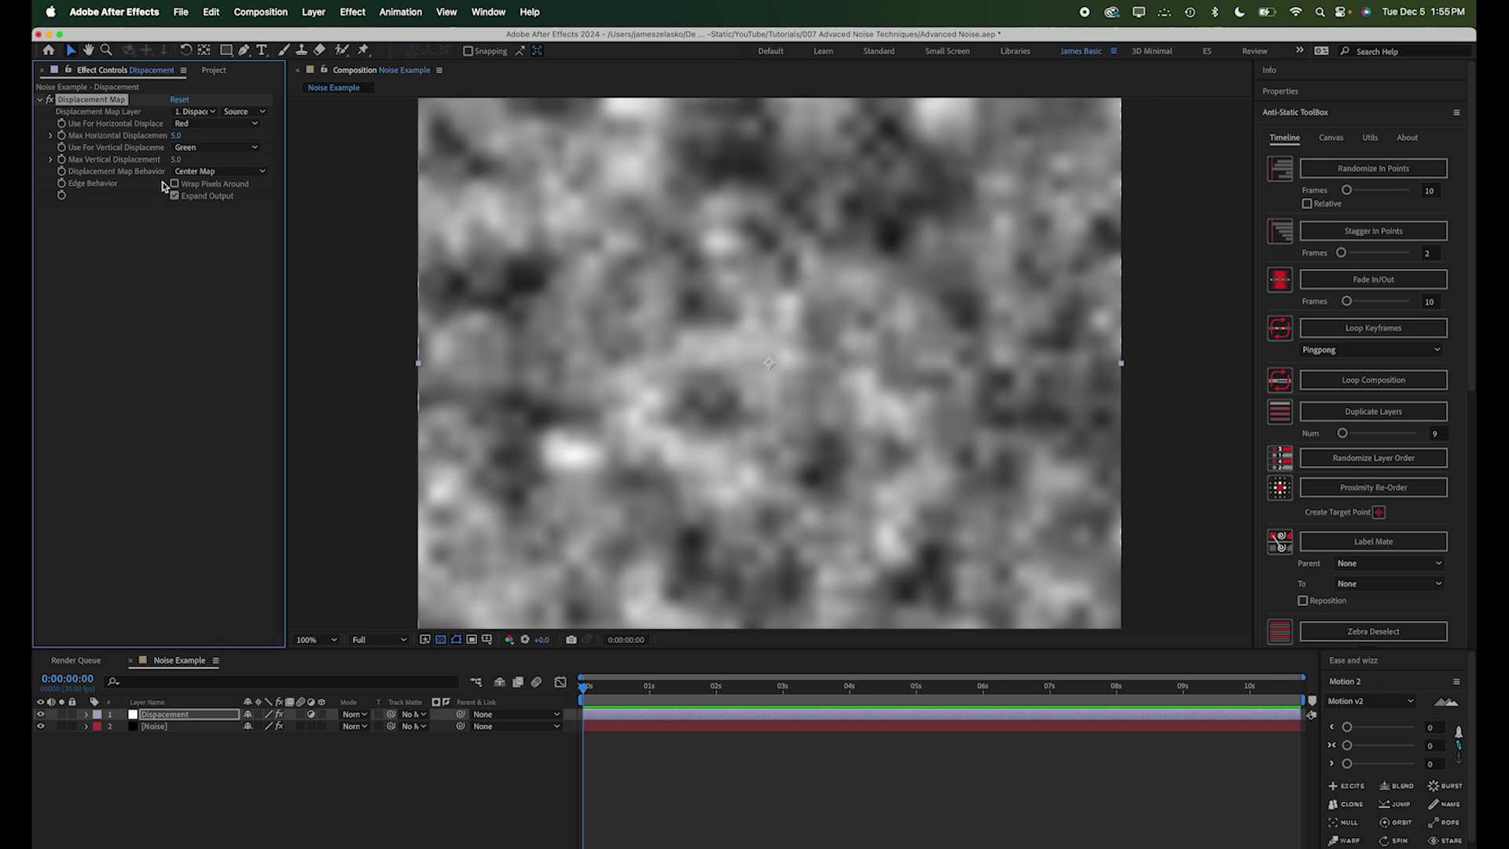
Draw a rectangular mask covering the left half of the comp.
{"action": "left_click", "coordinate": [225, 49]}
{"action": "key", "text": "comma"}
{"action": "left_click_drag", "start_coordinate": [537, 156], "coordinate": [772, 572]}
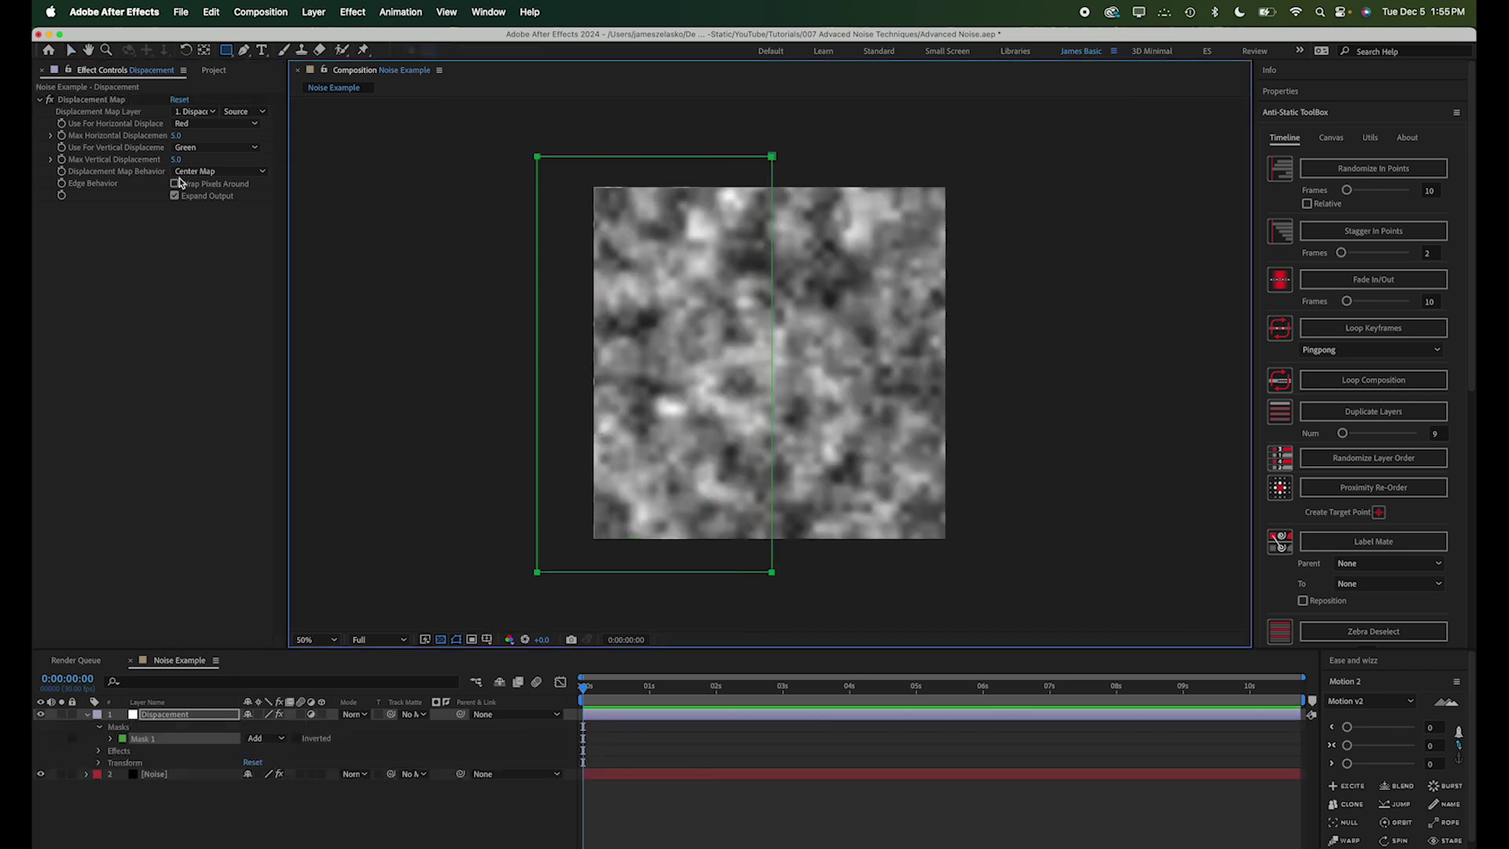
{"action": "left_click", "coordinate": [70, 49]}
{"action": "key", "text": "period"}
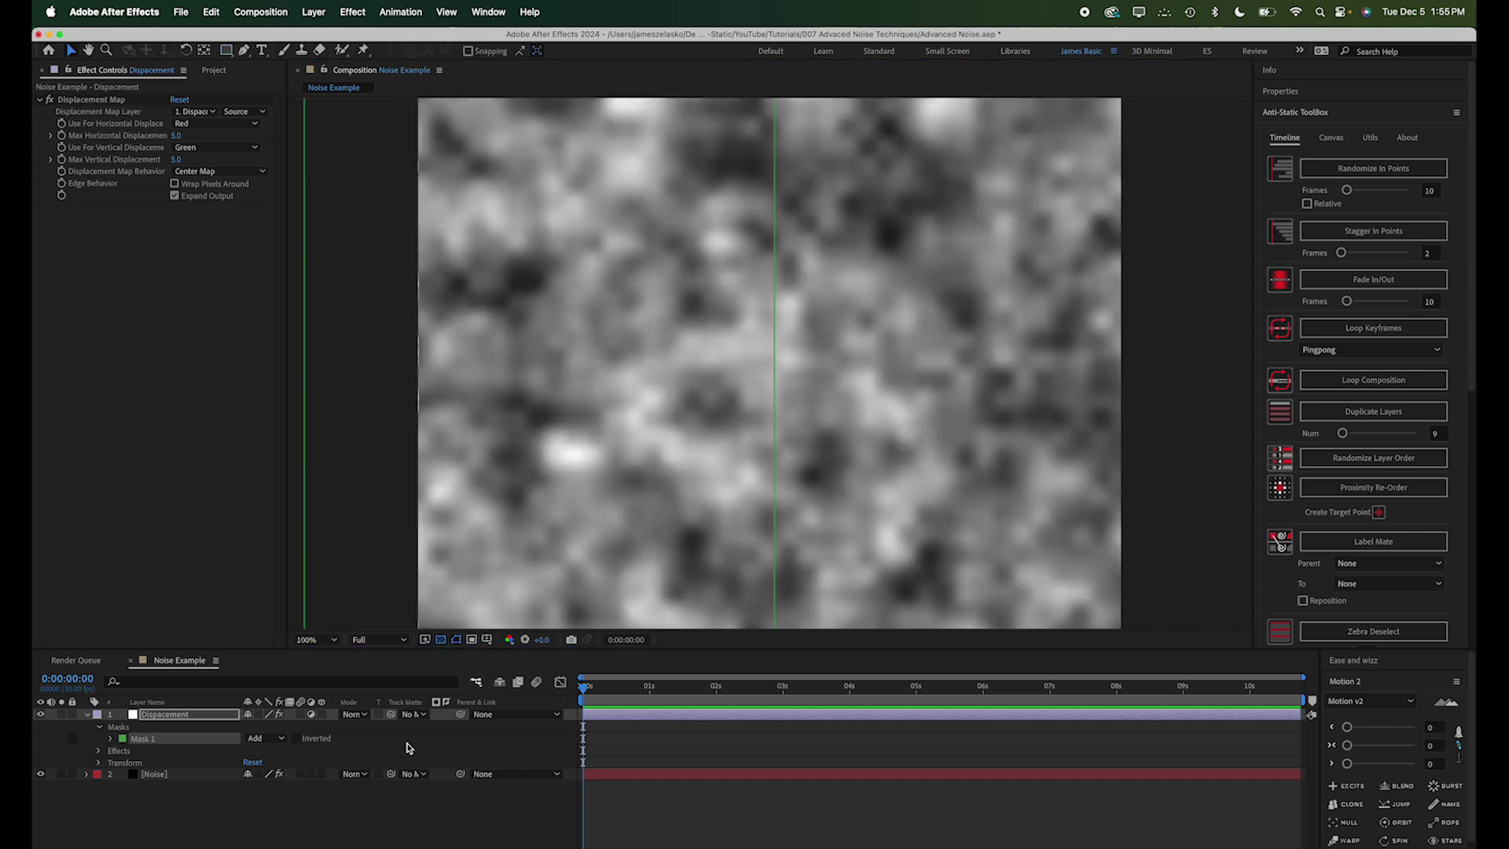
Link Max Vertical Displacement to Max Horizontal by expression, both ending at 111.
{"action": "left_click", "coordinate": [206, 715]}
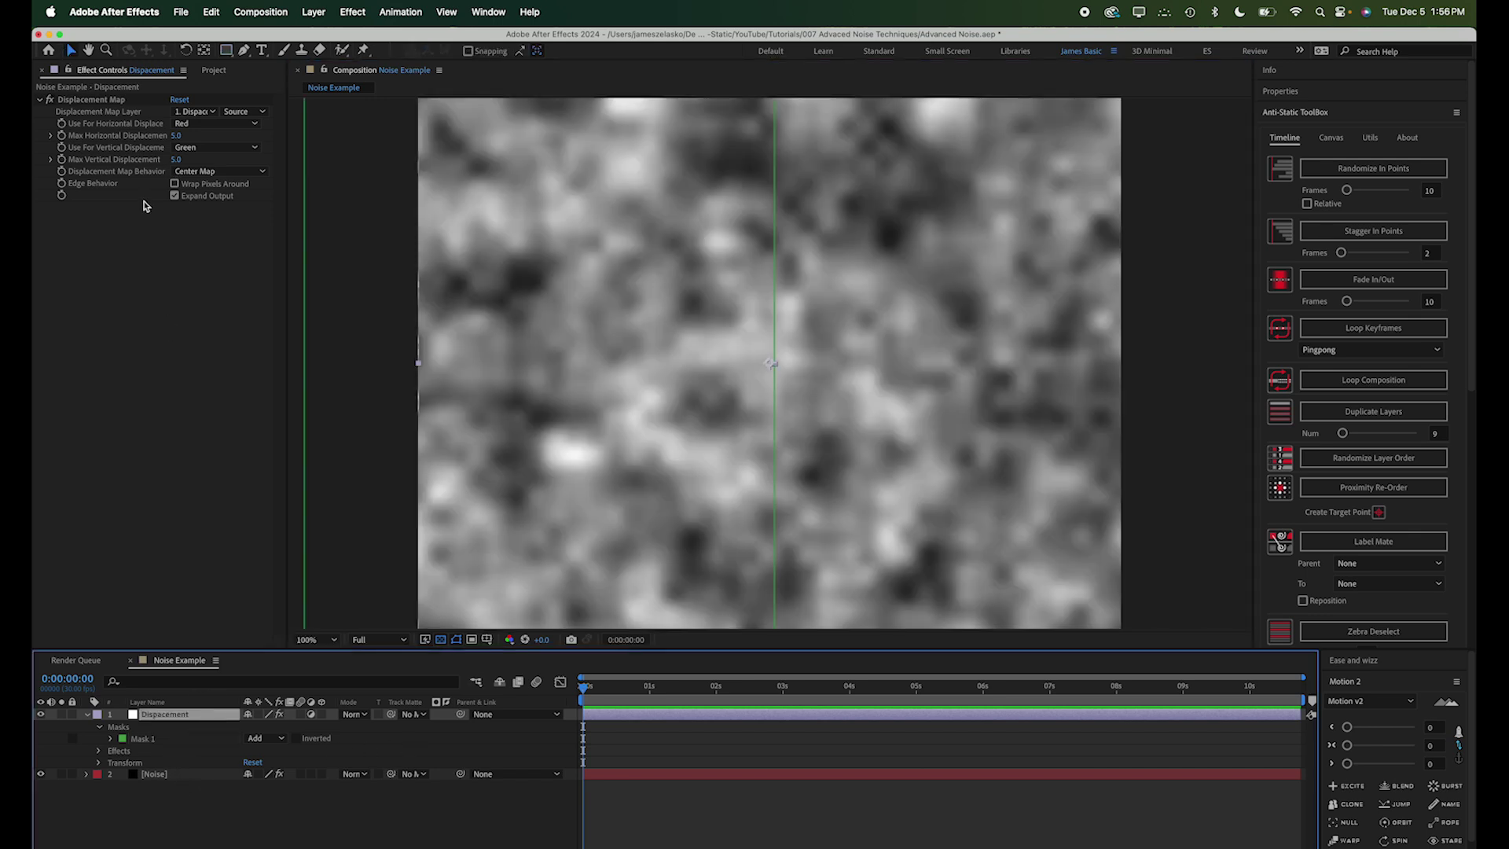
{"action": "left_click_drag", "start_coordinate": [177, 135], "coordinate": [260, 159]}
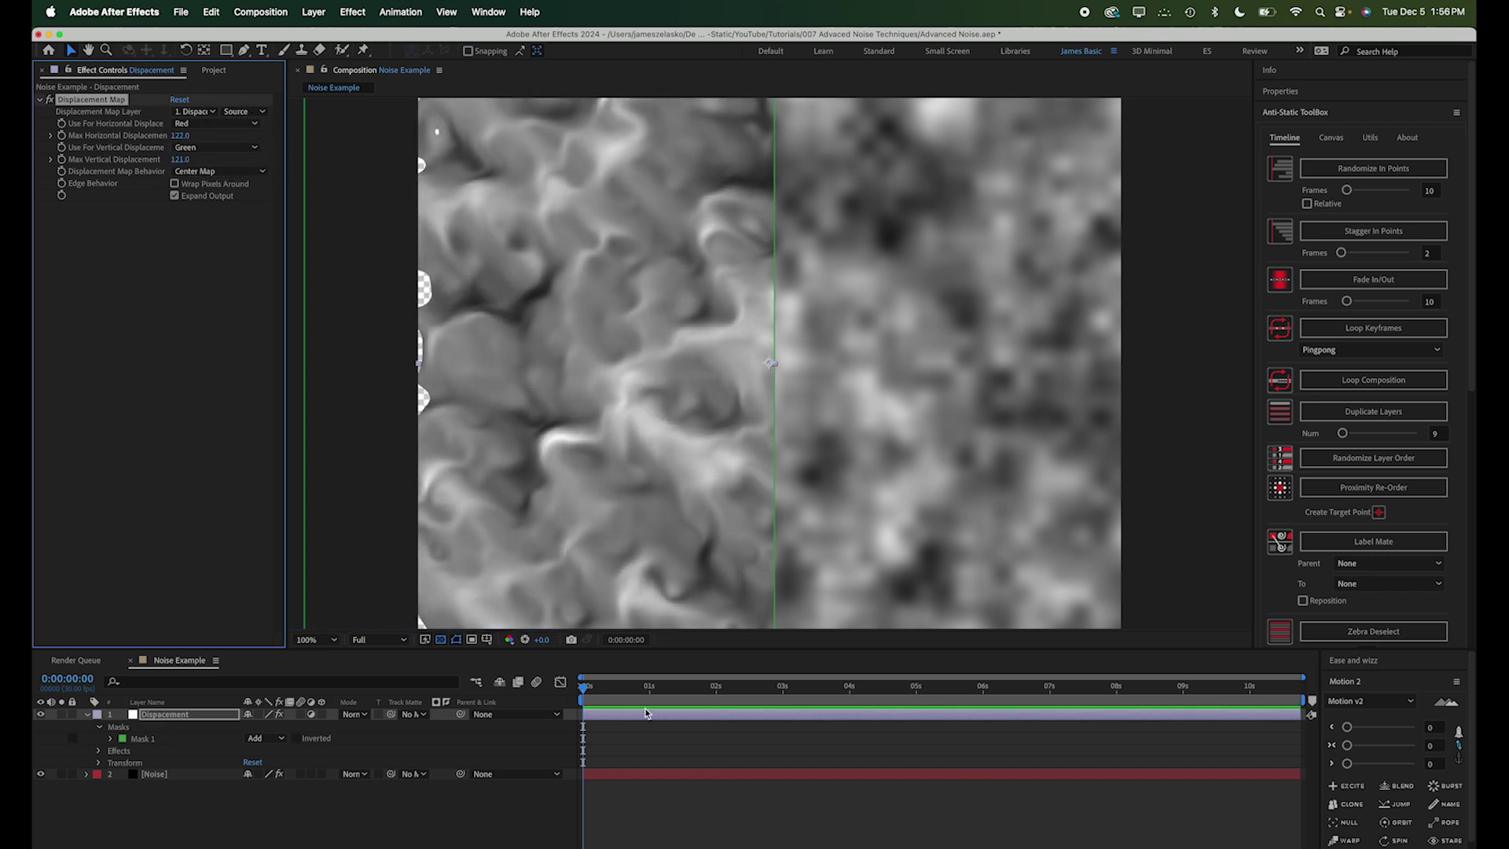
{"action": "left_click_drag", "start_coordinate": [583, 685], "coordinate": [582, 686]}
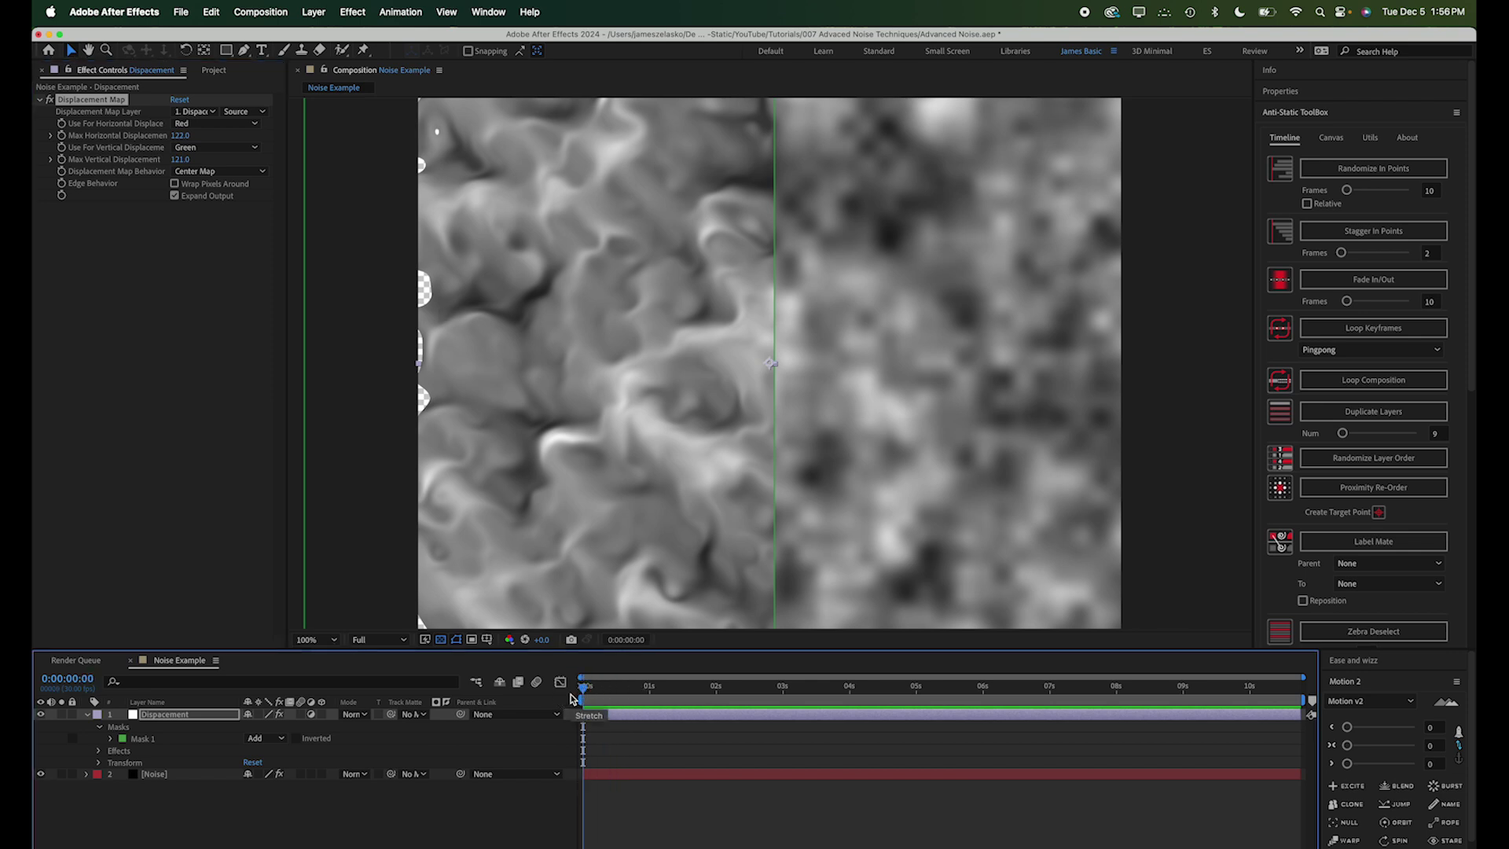
{"action": "left_click", "coordinate": [62, 159], "text": "alt"}
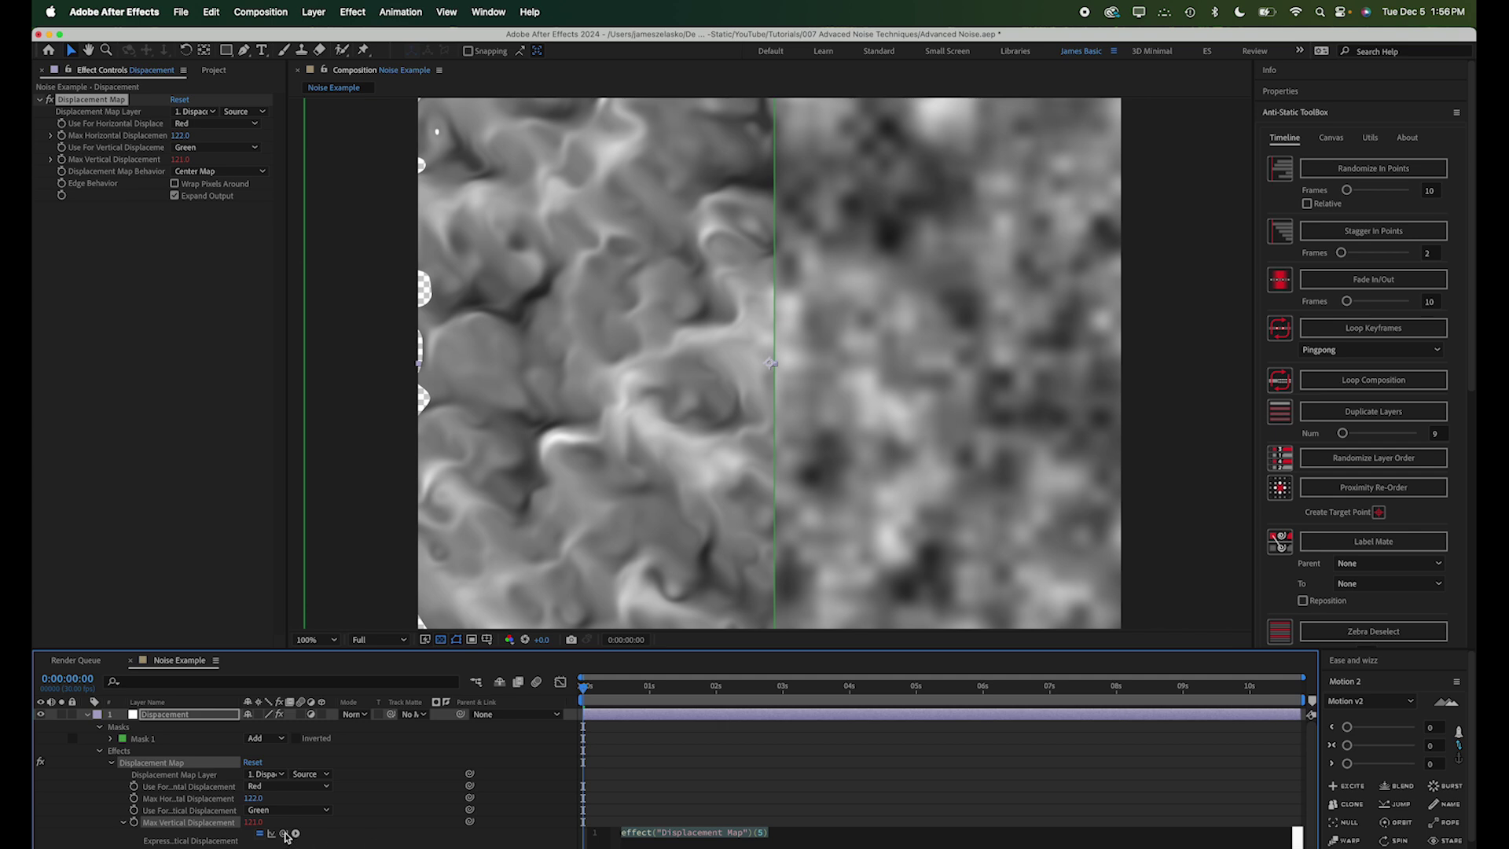
{"action": "left_click_drag", "start_coordinate": [284, 833], "coordinate": [189, 798]}
{"action": "left_click", "coordinate": [487, 755]}
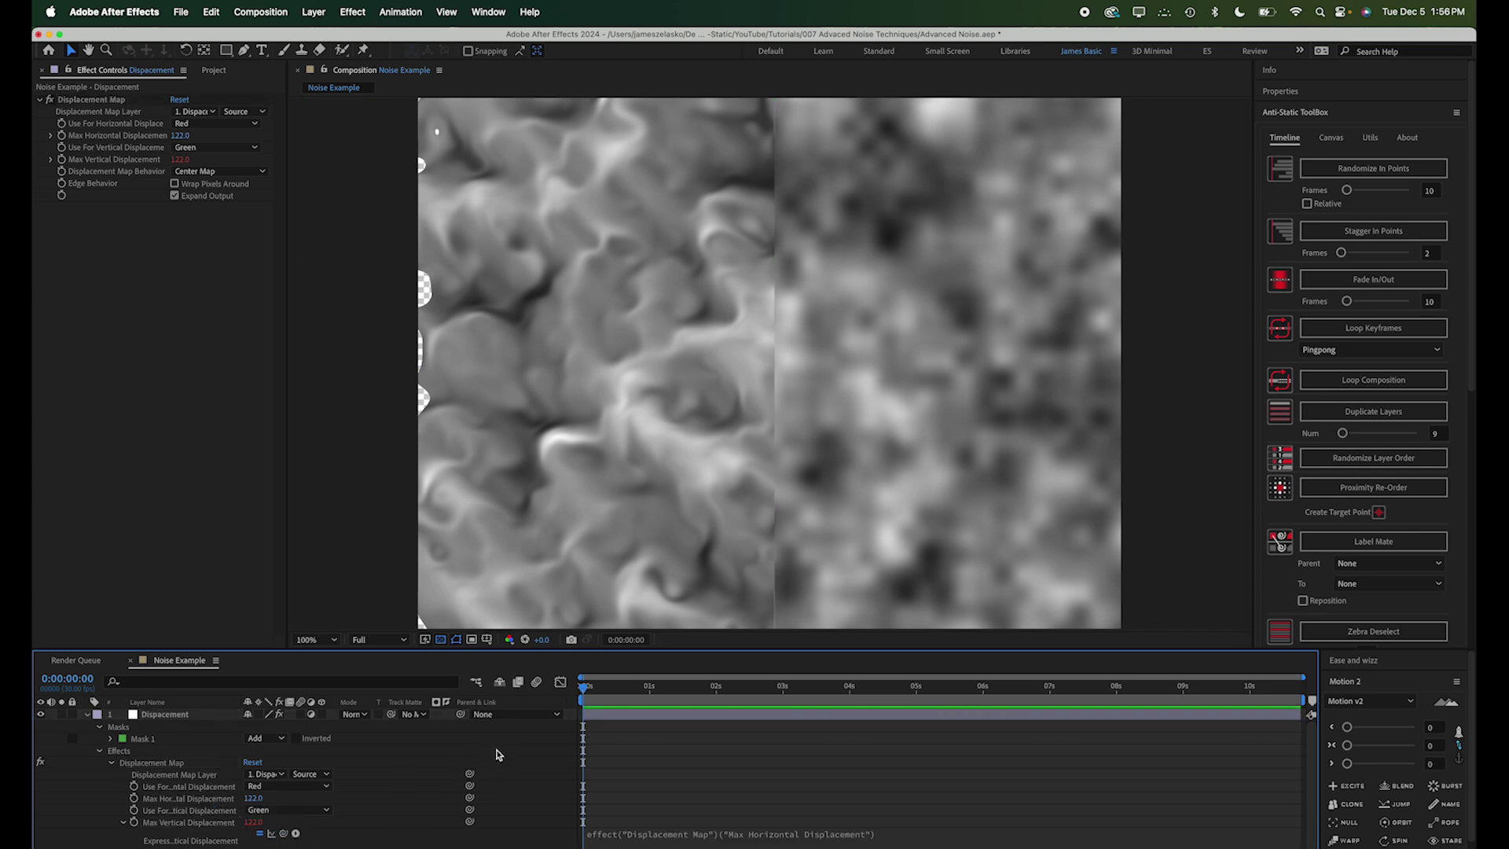
{"action": "left_click", "coordinate": [86, 717]}
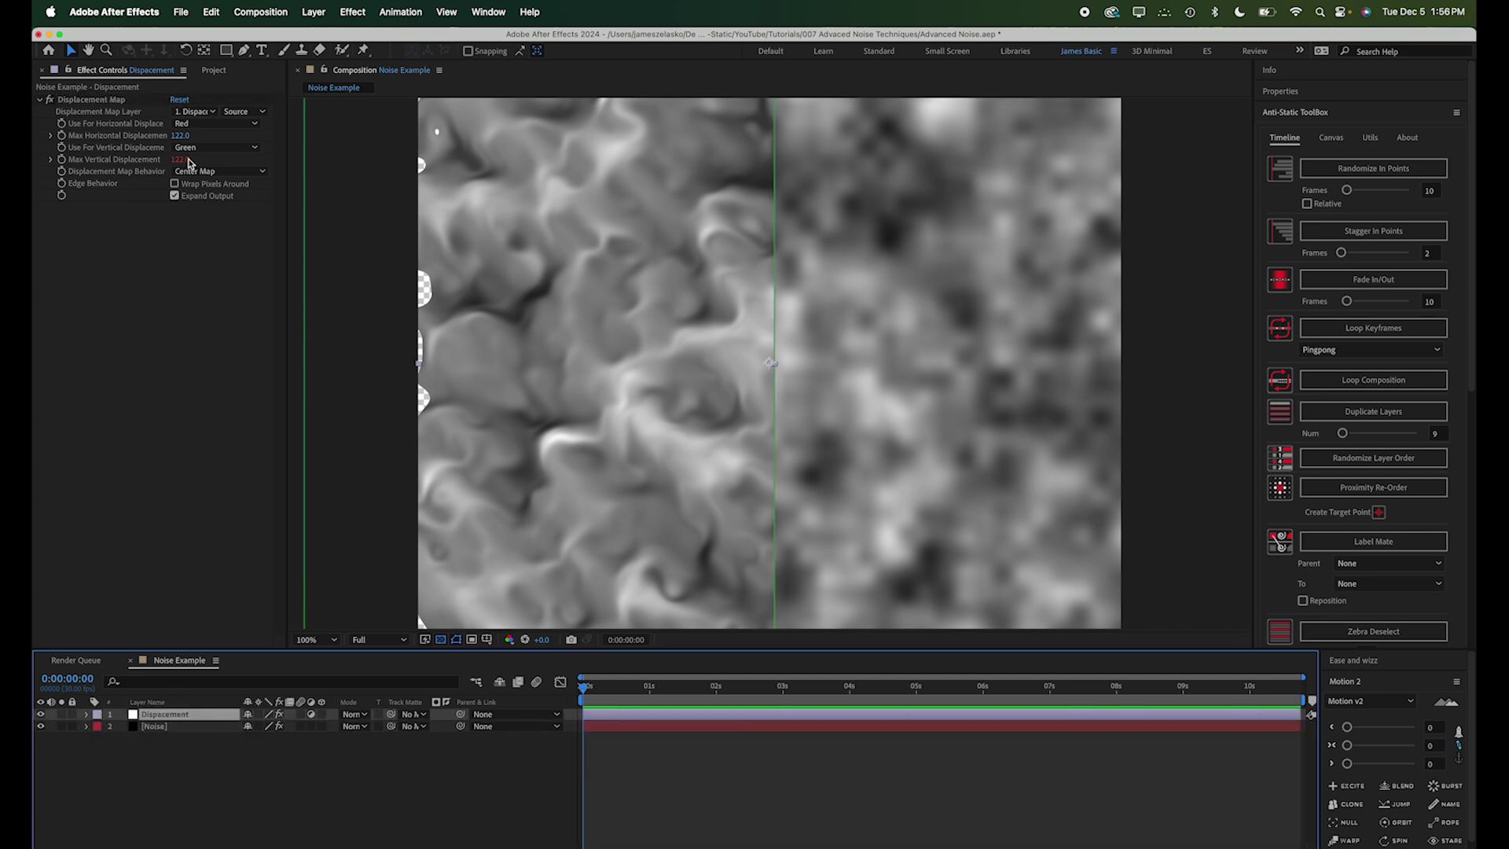
{"action": "left_click", "coordinate": [196, 135]}
{"action": "mouse_move", "coordinate": [197, 135]}
{"action": "left_mouse_down"}
{"action": "mouse_move", "coordinate": [222, 135]}
{"action": "mouse_move", "coordinate": [157, 151]}
{"action": "mouse_move", "coordinate": [181, 149]}
{"action": "left_mouse_up"}
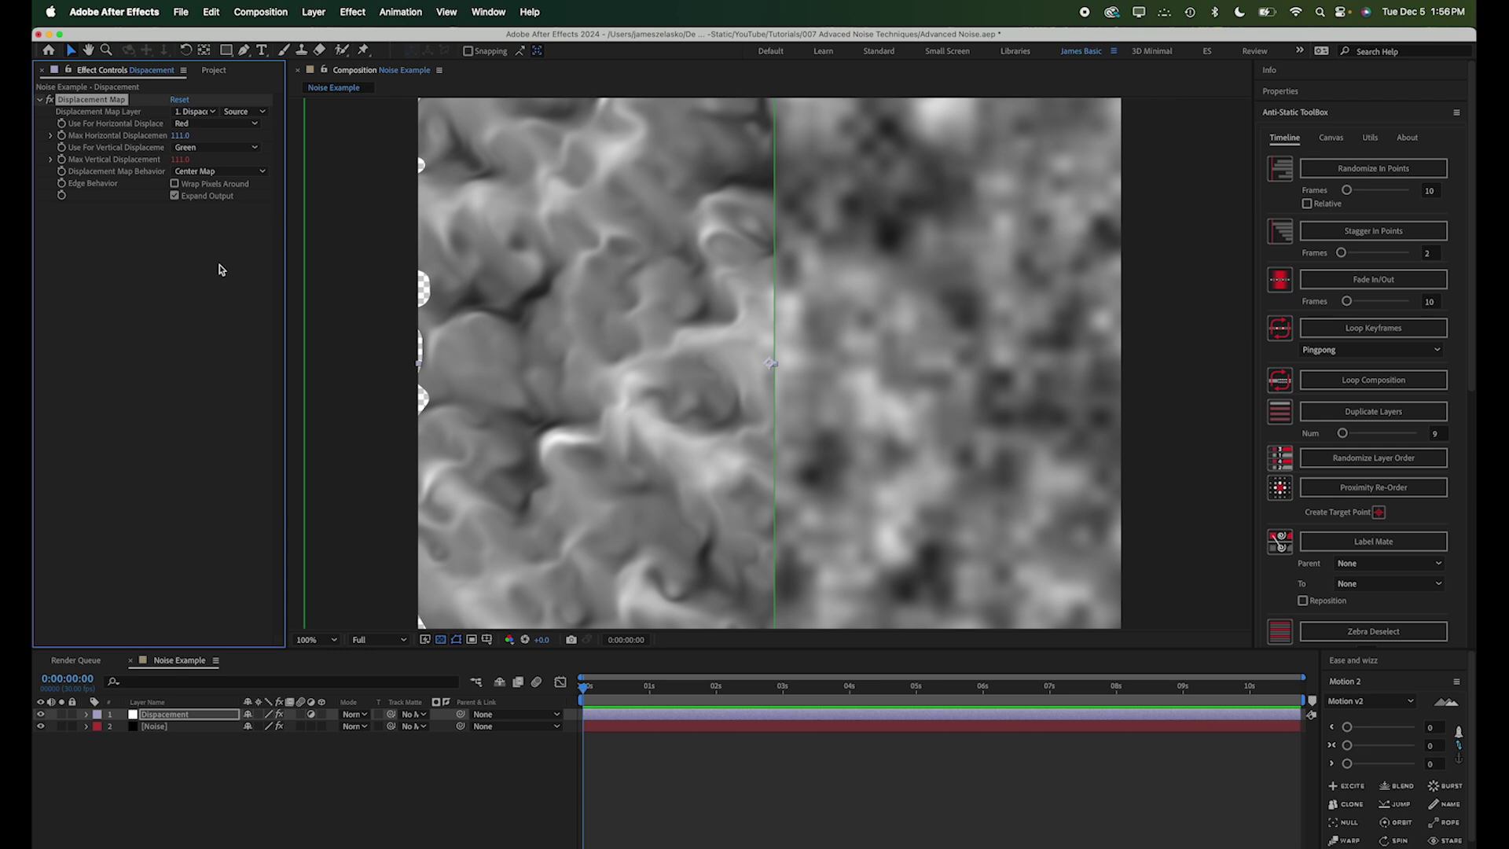
Drive the Noise layer's Evolution with an expression and scrub time to watch it evolve.
{"action": "left_click", "coordinate": [175, 728]}
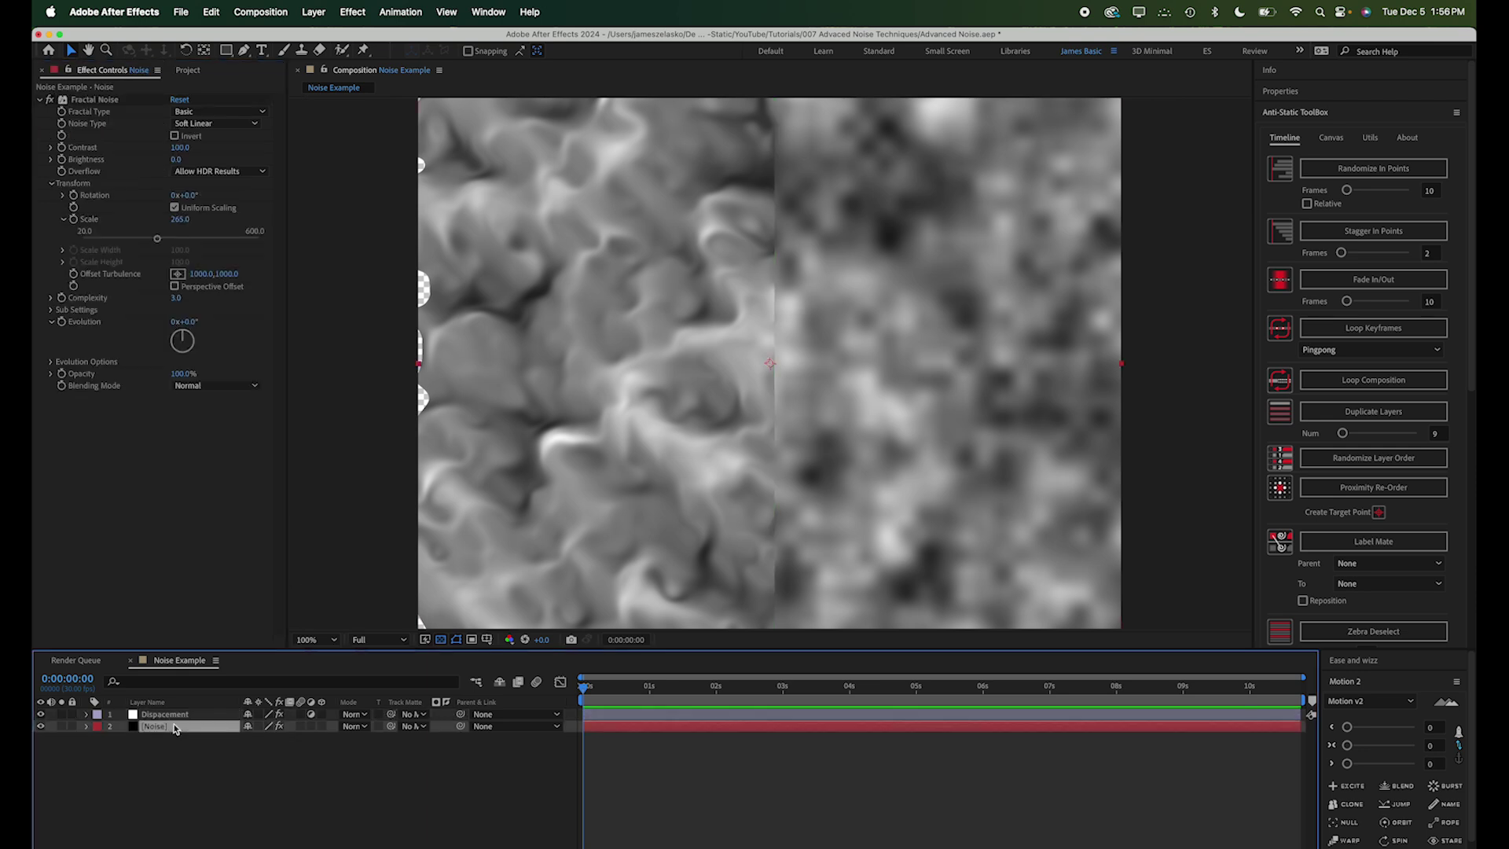
{"action": "left_click", "coordinate": [65, 327], "text": "alt"}
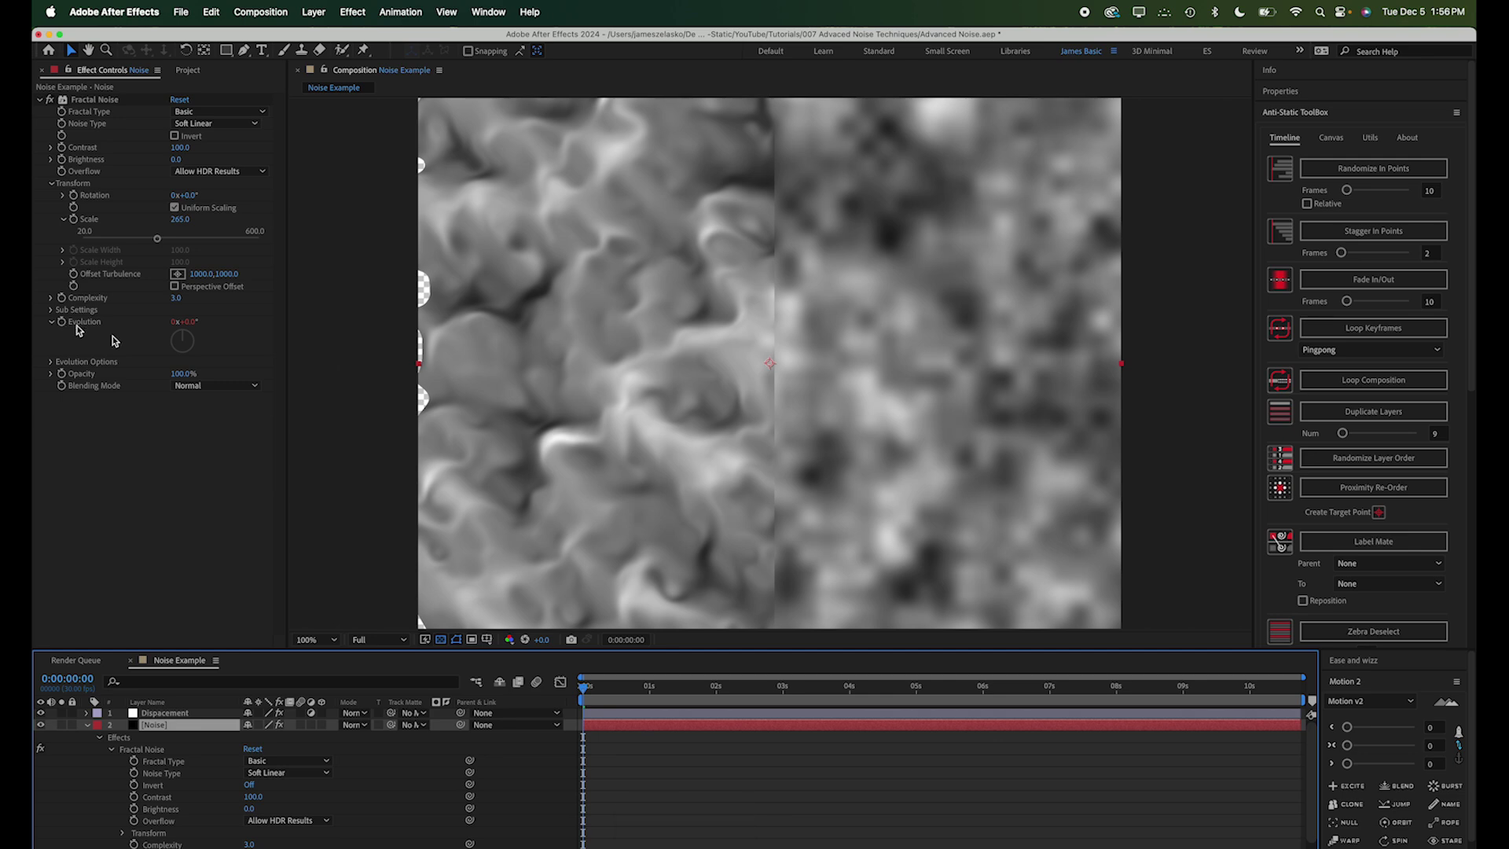
{"action": "left_click", "coordinate": [601, 730]}
{"action": "left_click_drag", "start_coordinate": [585, 679], "coordinate": [619, 680]}
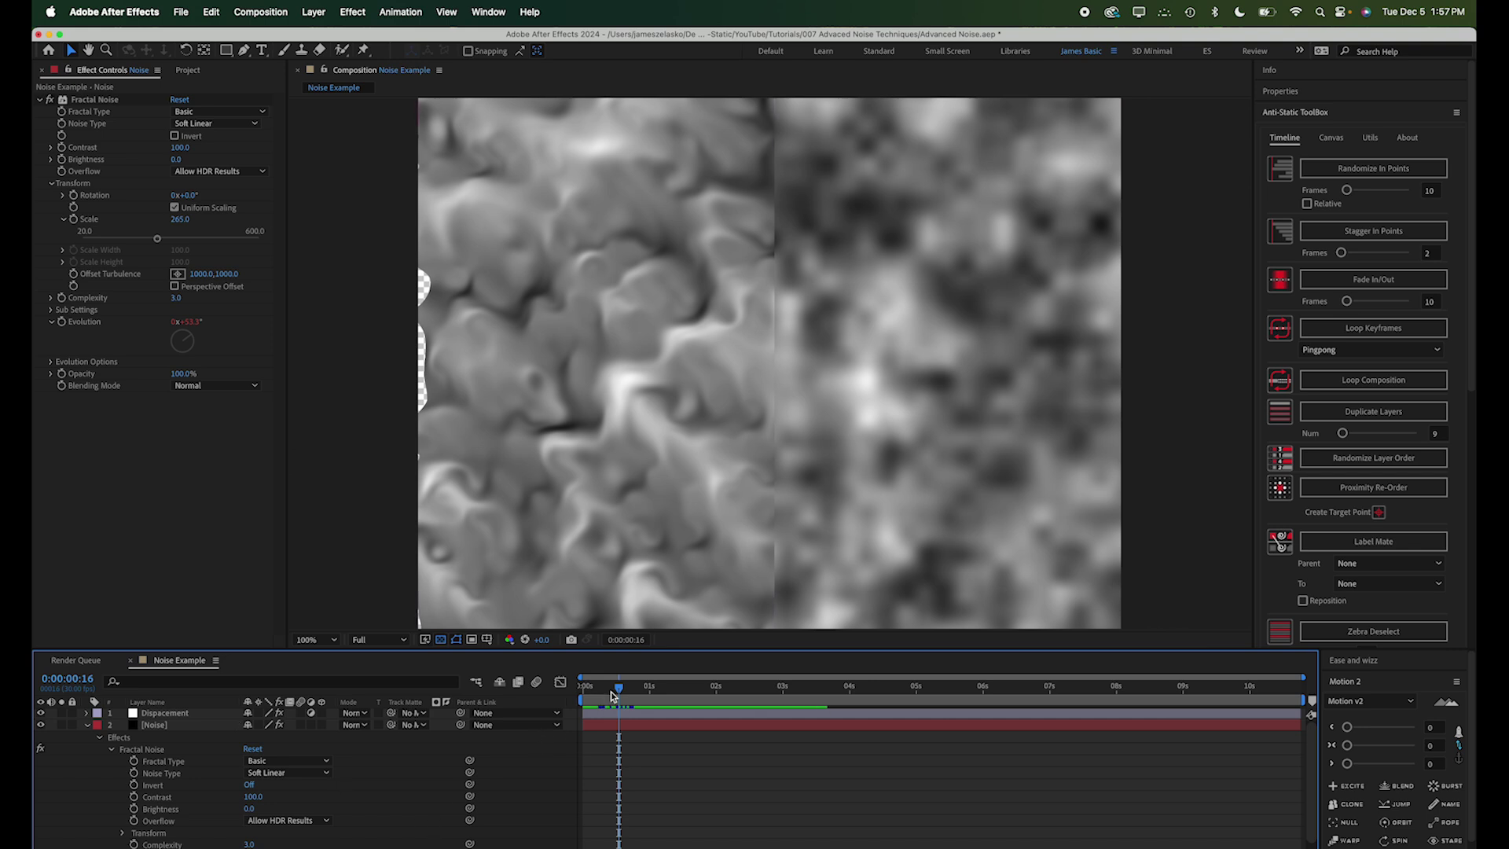
{"action": "left_click_drag", "start_coordinate": [612, 695], "coordinate": [649, 697]}
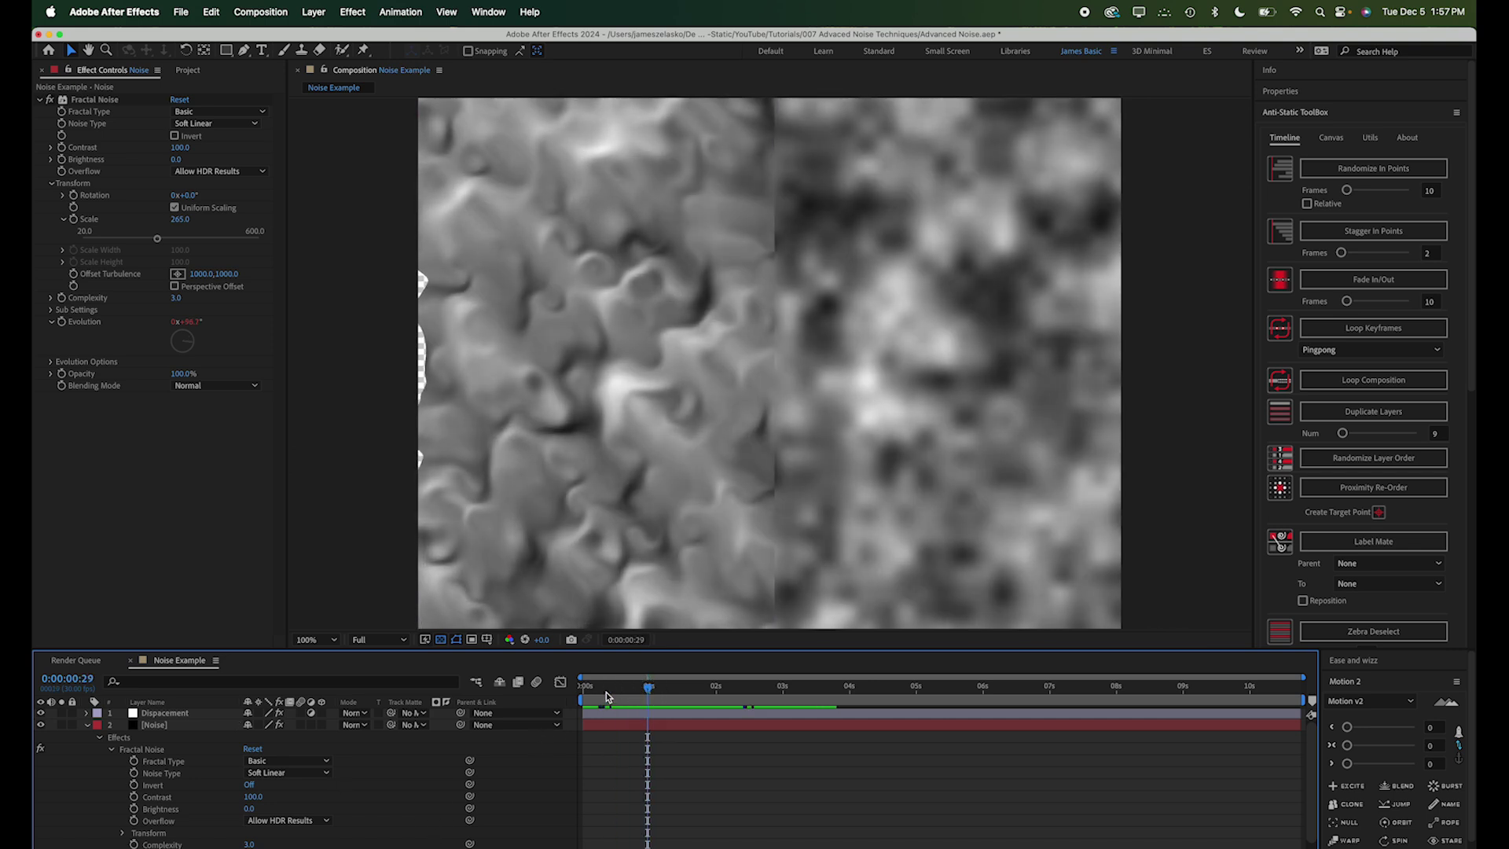
Retune the Noise layer's Fractal Noise Contrast.
{"action": "left_click", "coordinate": [88, 724]}
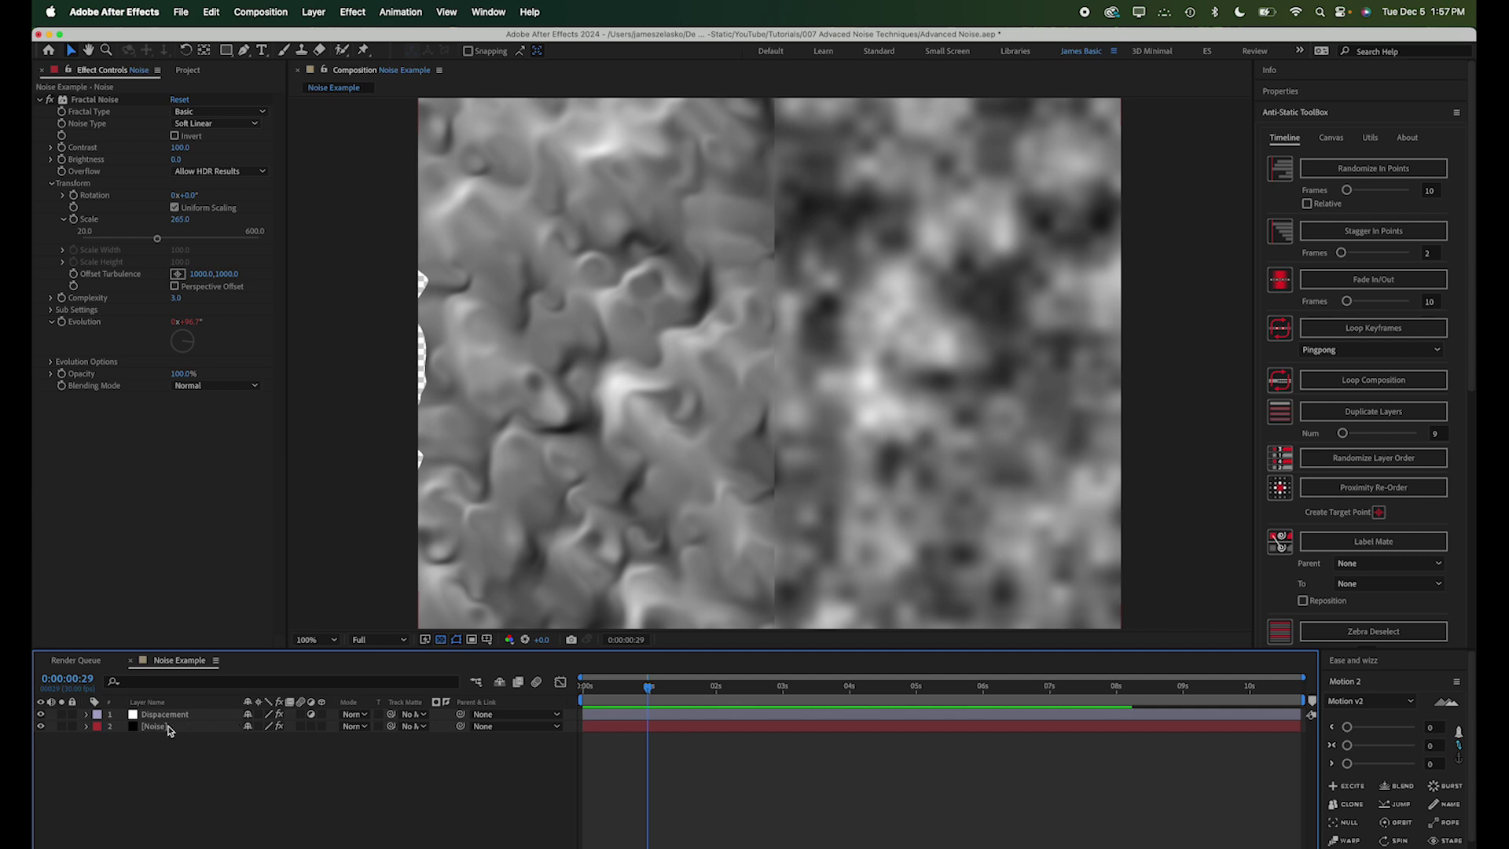
{"action": "left_click", "coordinate": [167, 728]}
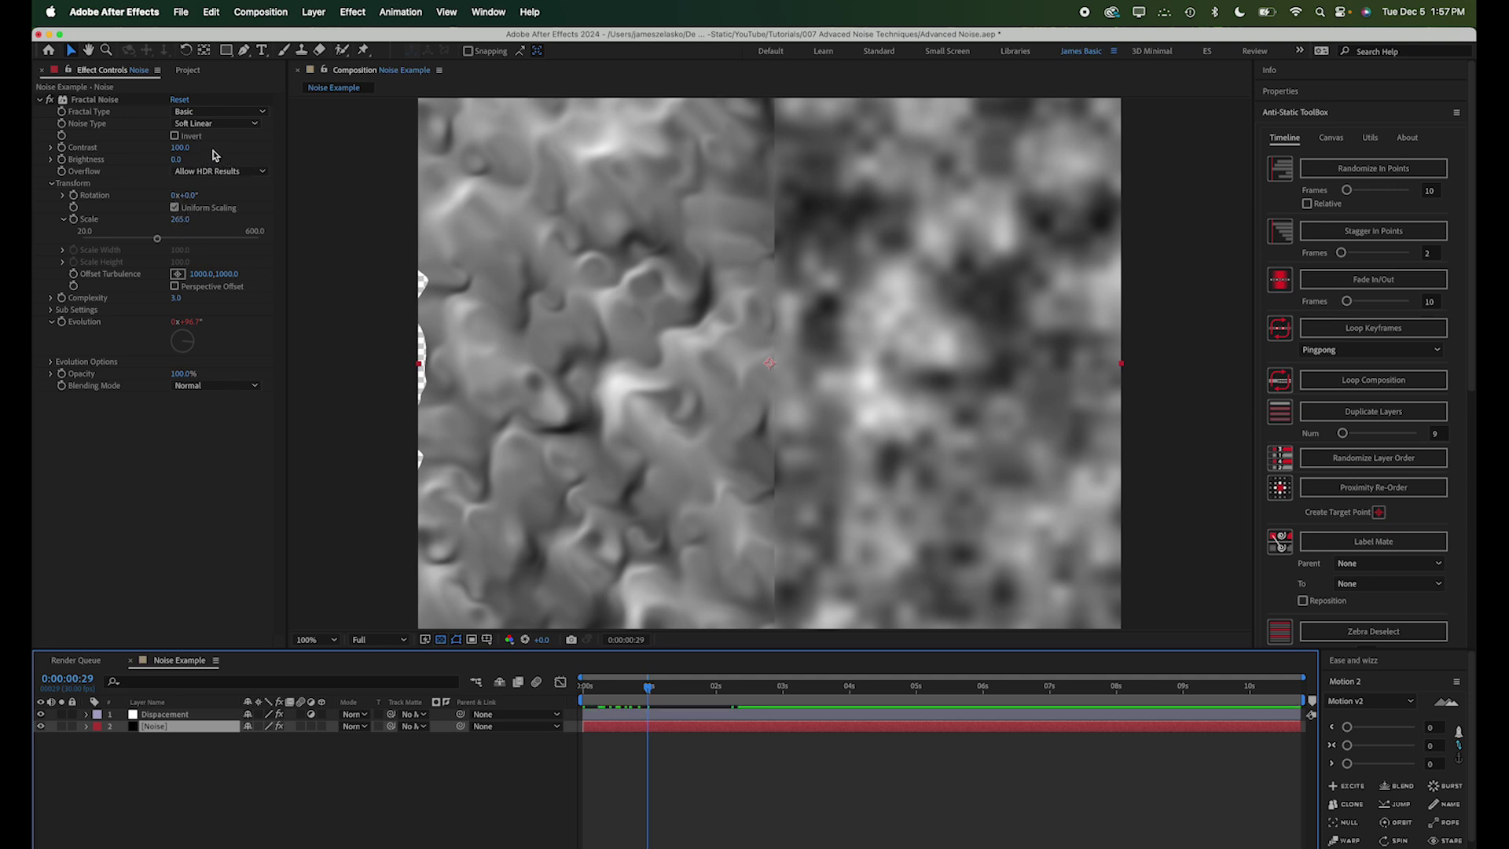
{"action": "mouse_move", "coordinate": [182, 148]}
{"action": "left_mouse_down"}
{"action": "mouse_move", "coordinate": [218, 145]}
{"action": "mouse_move", "coordinate": [187, 144]}
{"action": "left_mouse_up"}
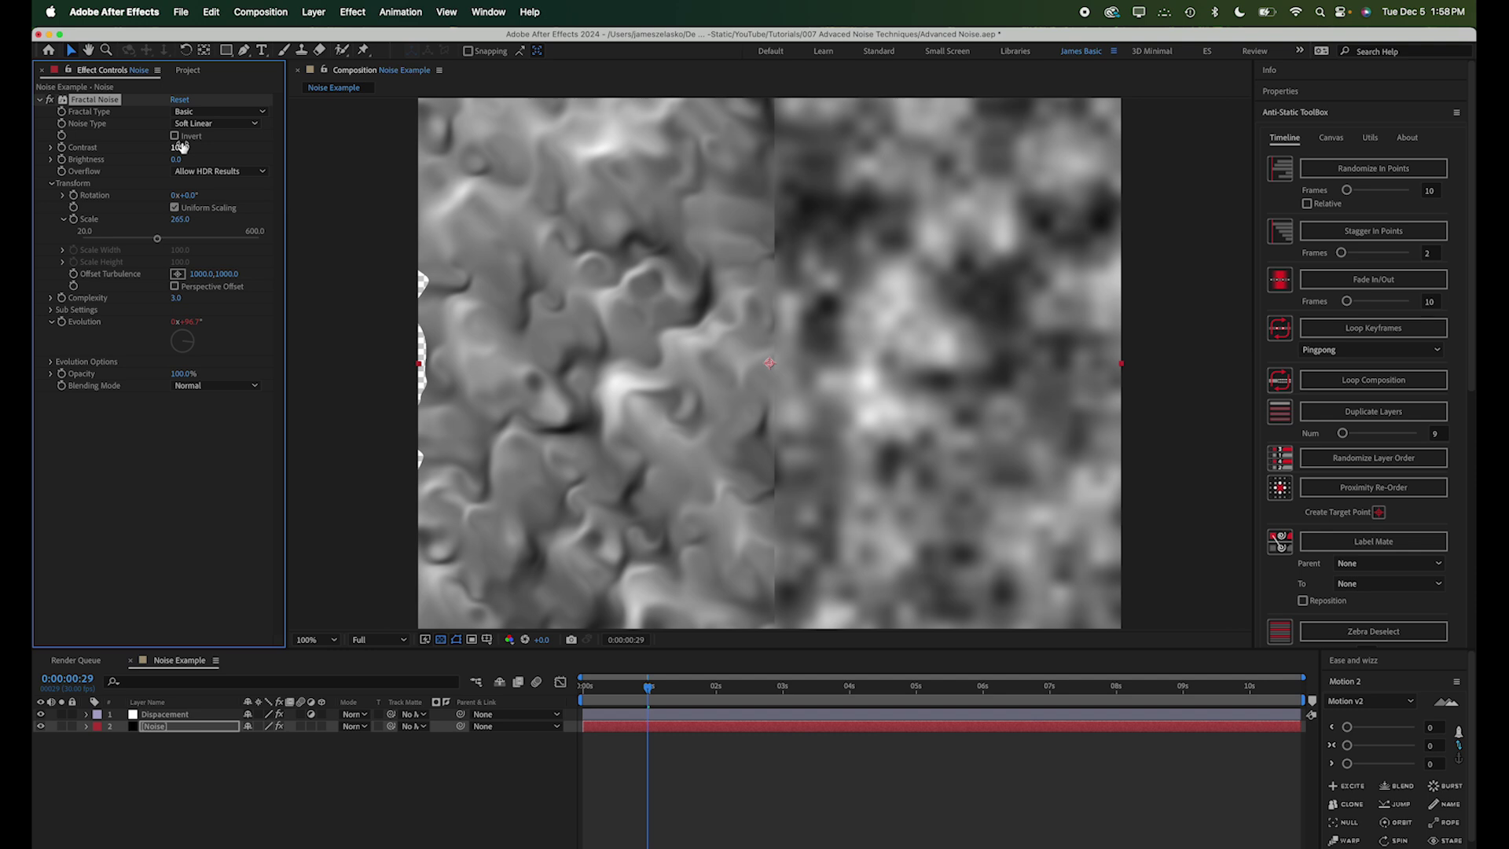
Make the noise Turbulent Basic with Spline type, non-uniform scale 600 wide by 163.8 high.
{"action": "left_click", "coordinate": [239, 113]}
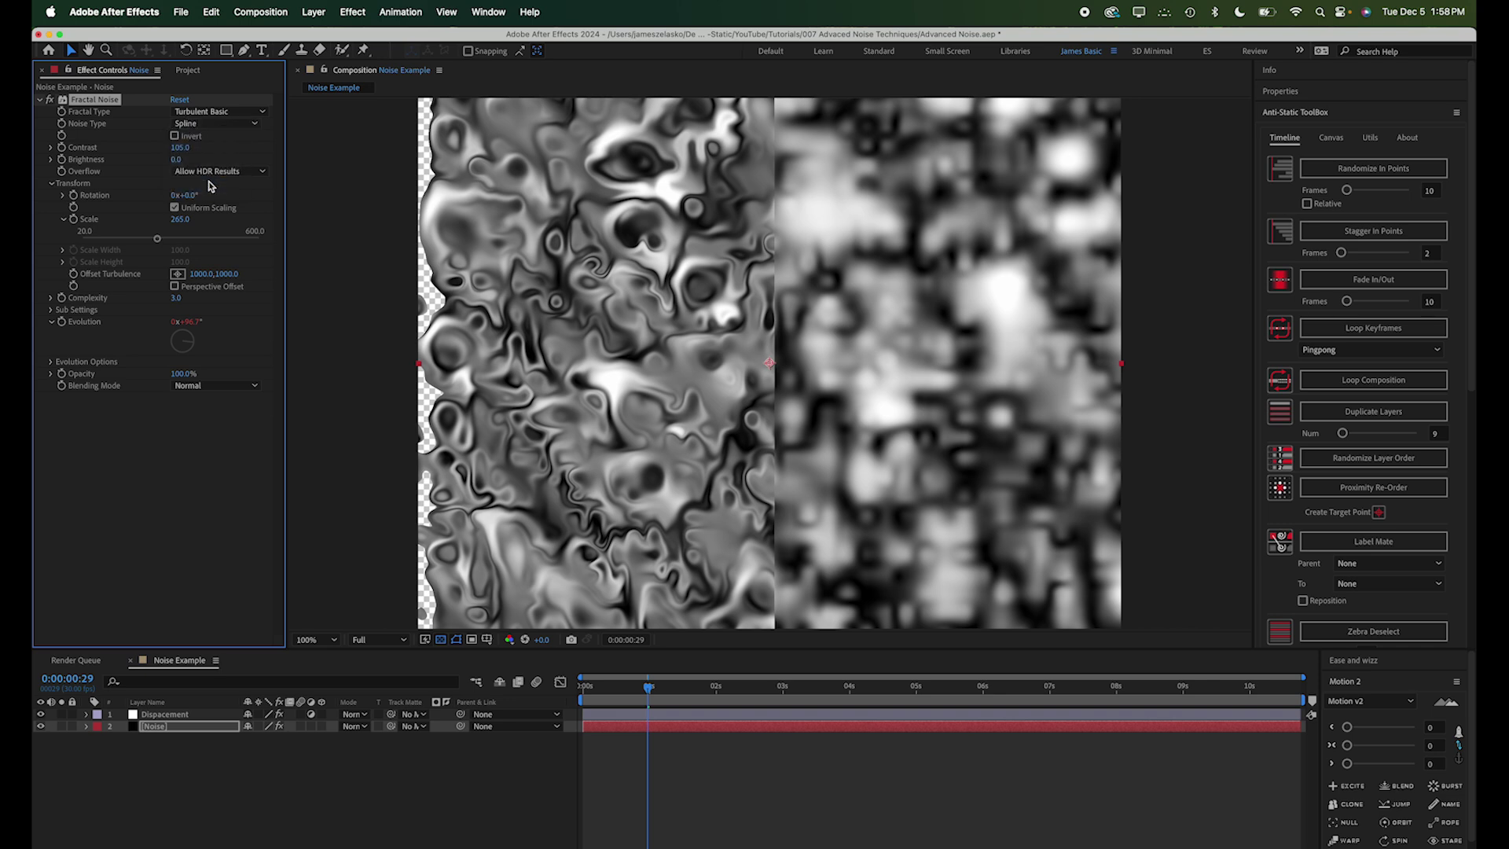
{"action": "left_click", "coordinate": [209, 185]}
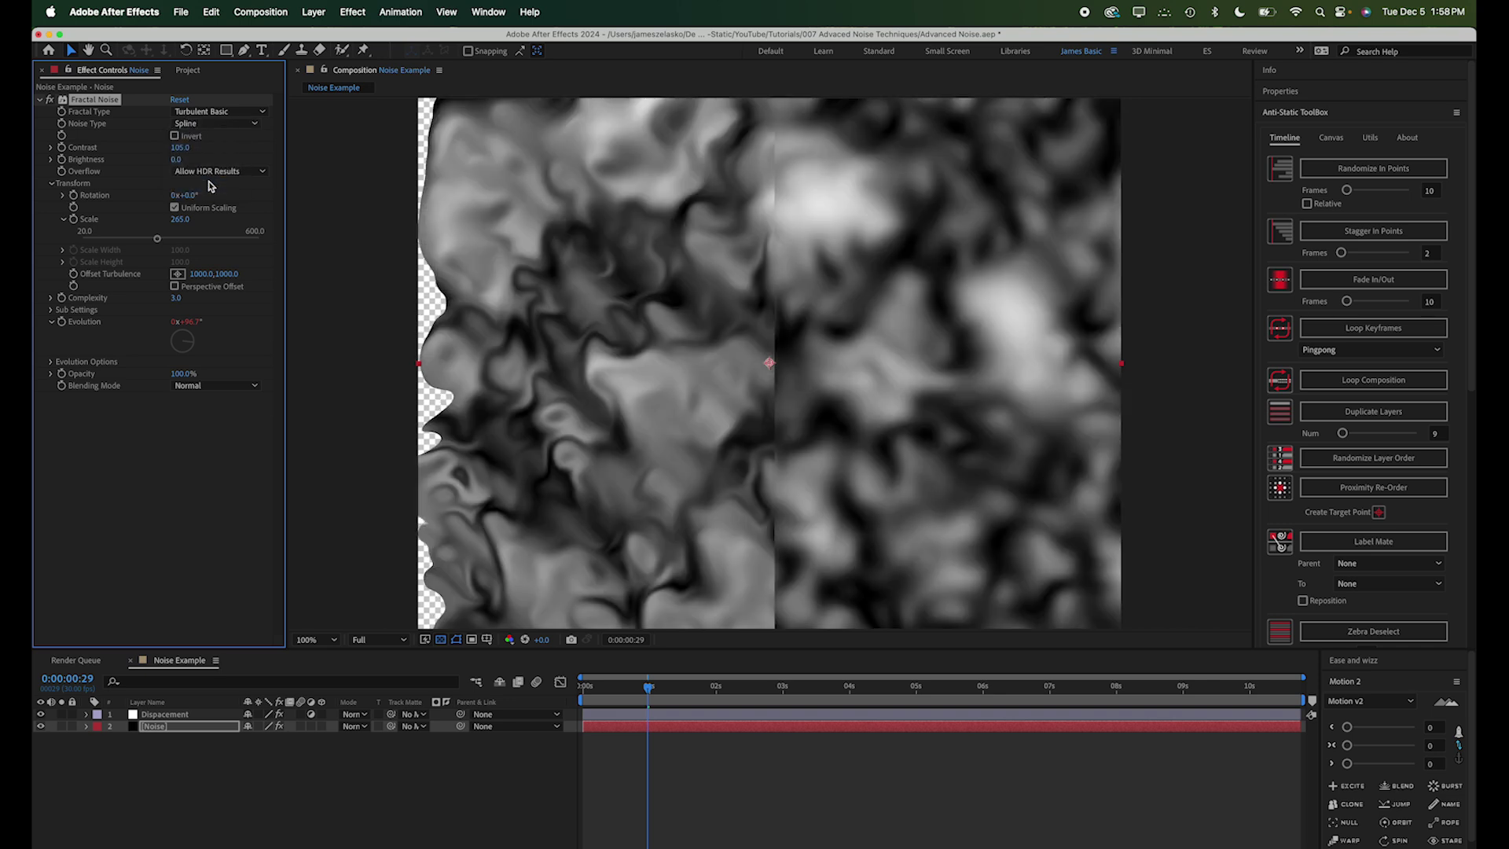
{"action": "left_click", "coordinate": [174, 208]}
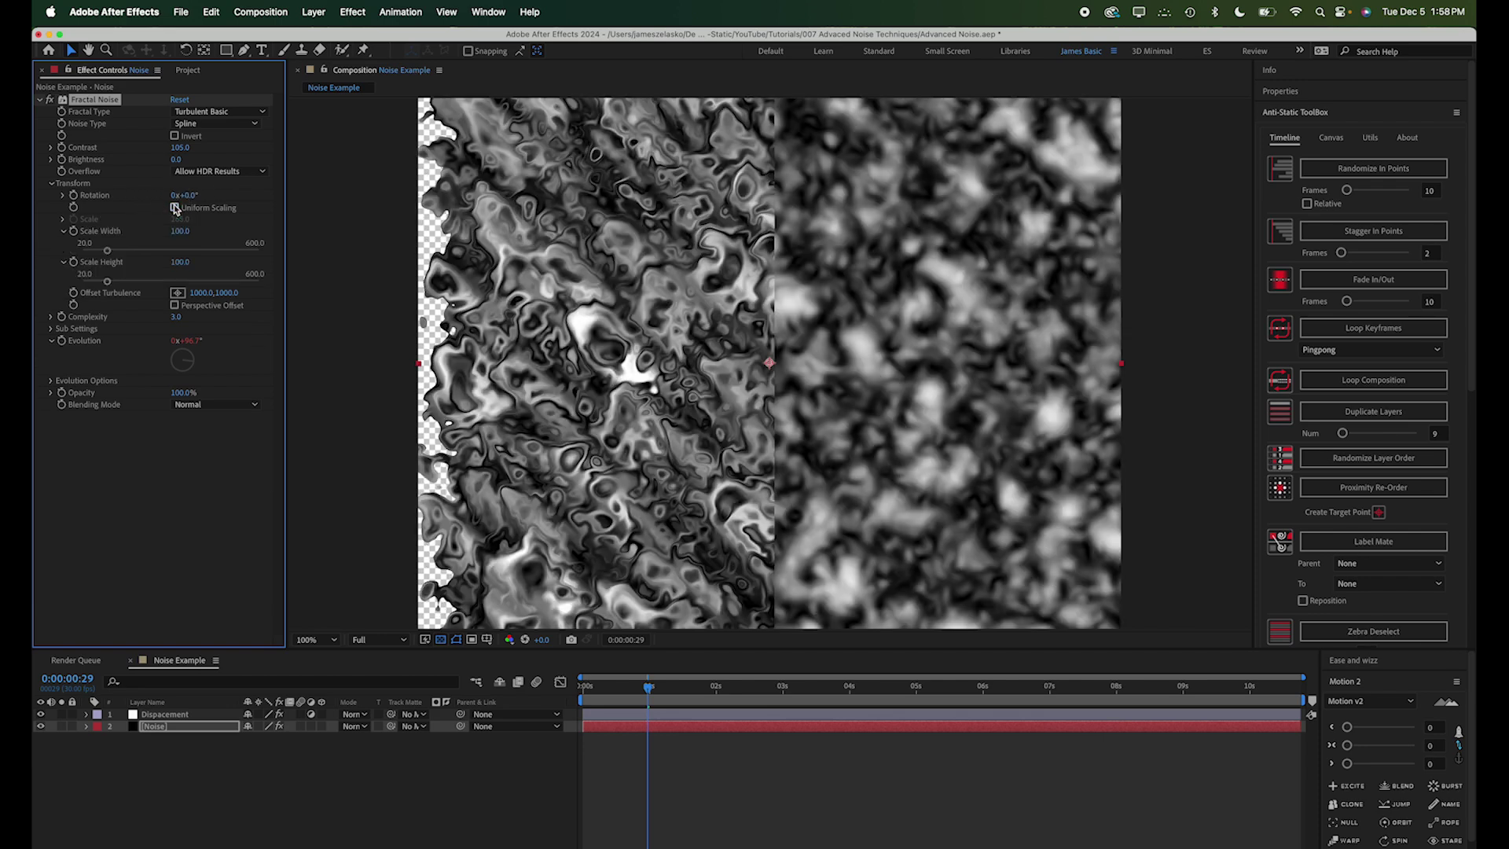
{"action": "left_click_drag", "start_coordinate": [107, 250], "coordinate": [287, 250]}
{"action": "left_click_drag", "start_coordinate": [107, 280], "coordinate": [126, 280]}
{"action": "scroll", "coordinate": [766, 368], "scroll_direction": "up", "scroll_amount": 1}
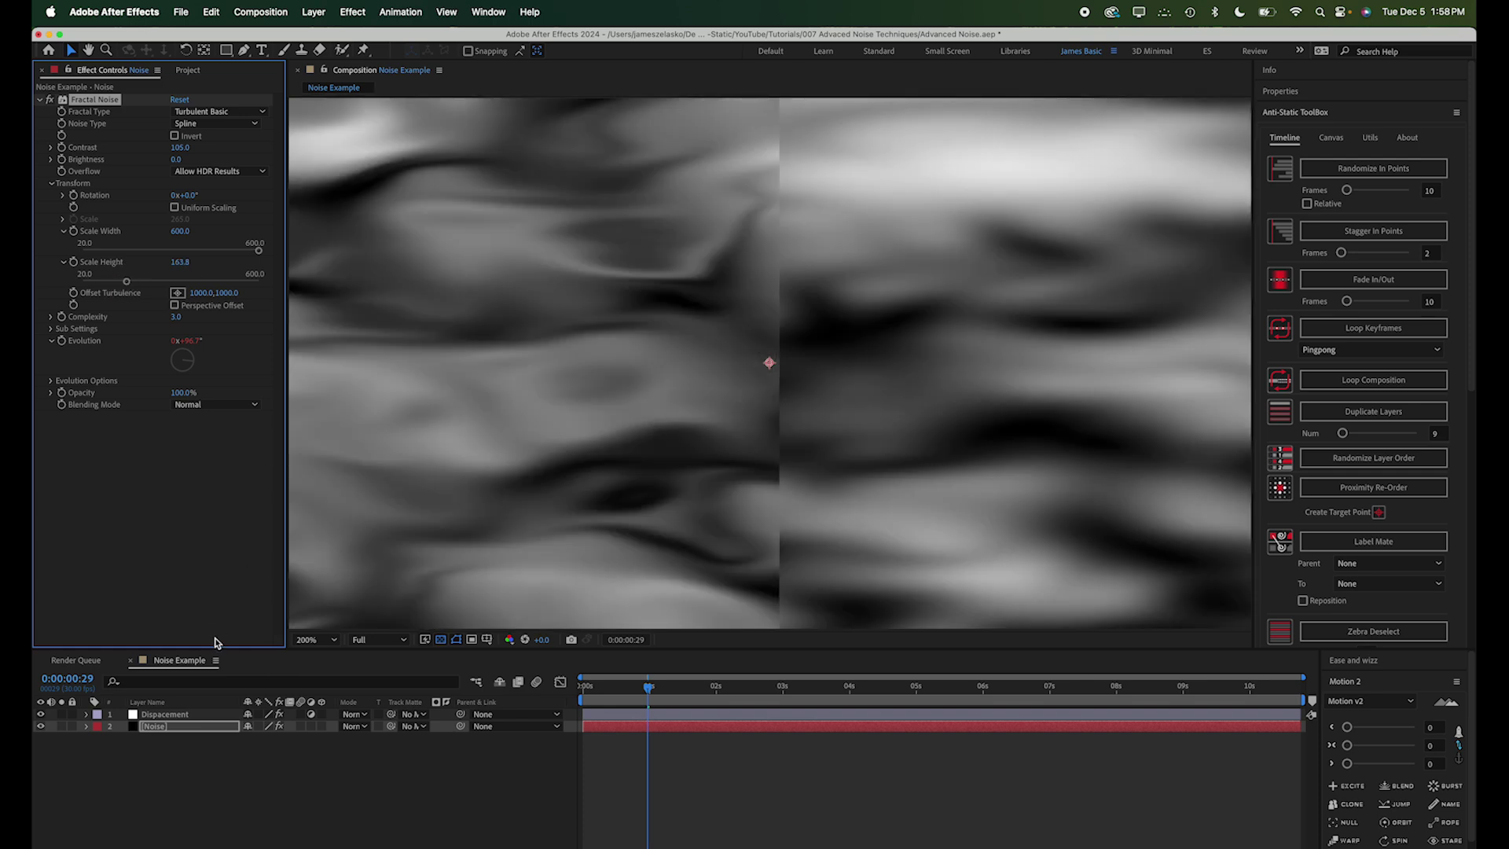
Set the Dispacement layer's Max Horizontal Displacement to 145 and preview a later frame.
{"action": "left_click", "coordinate": [193, 715]}
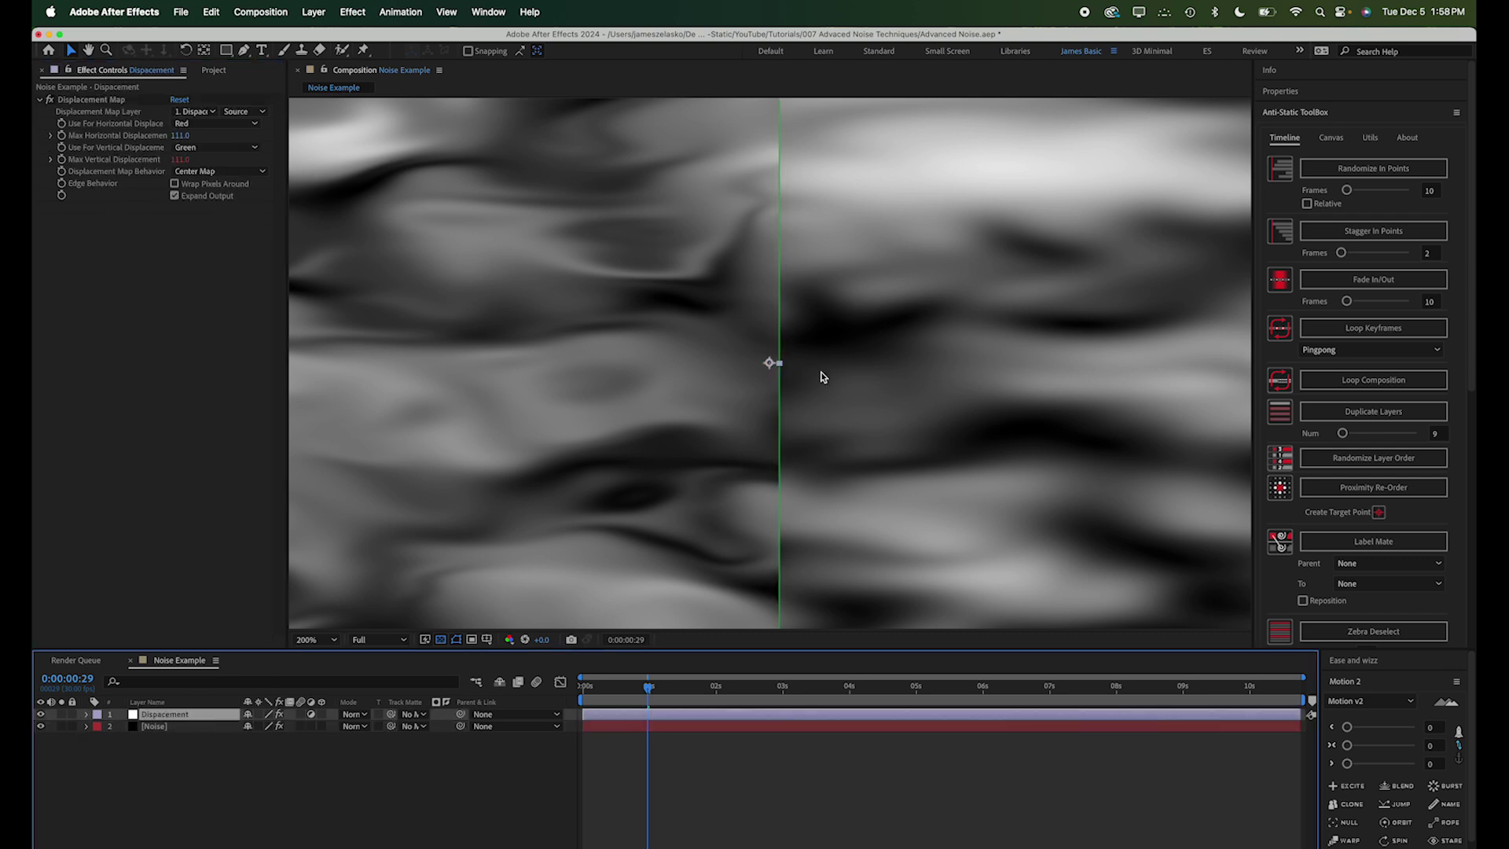
{"action": "mouse_move", "coordinate": [179, 138]}
{"action": "left_mouse_down"}
{"action": "mouse_move", "coordinate": [221, 133]}
{"action": "mouse_move", "coordinate": [193, 135]}
{"action": "left_mouse_up"}
{"action": "left_click_drag", "start_coordinate": [649, 684], "coordinate": [613, 675]}
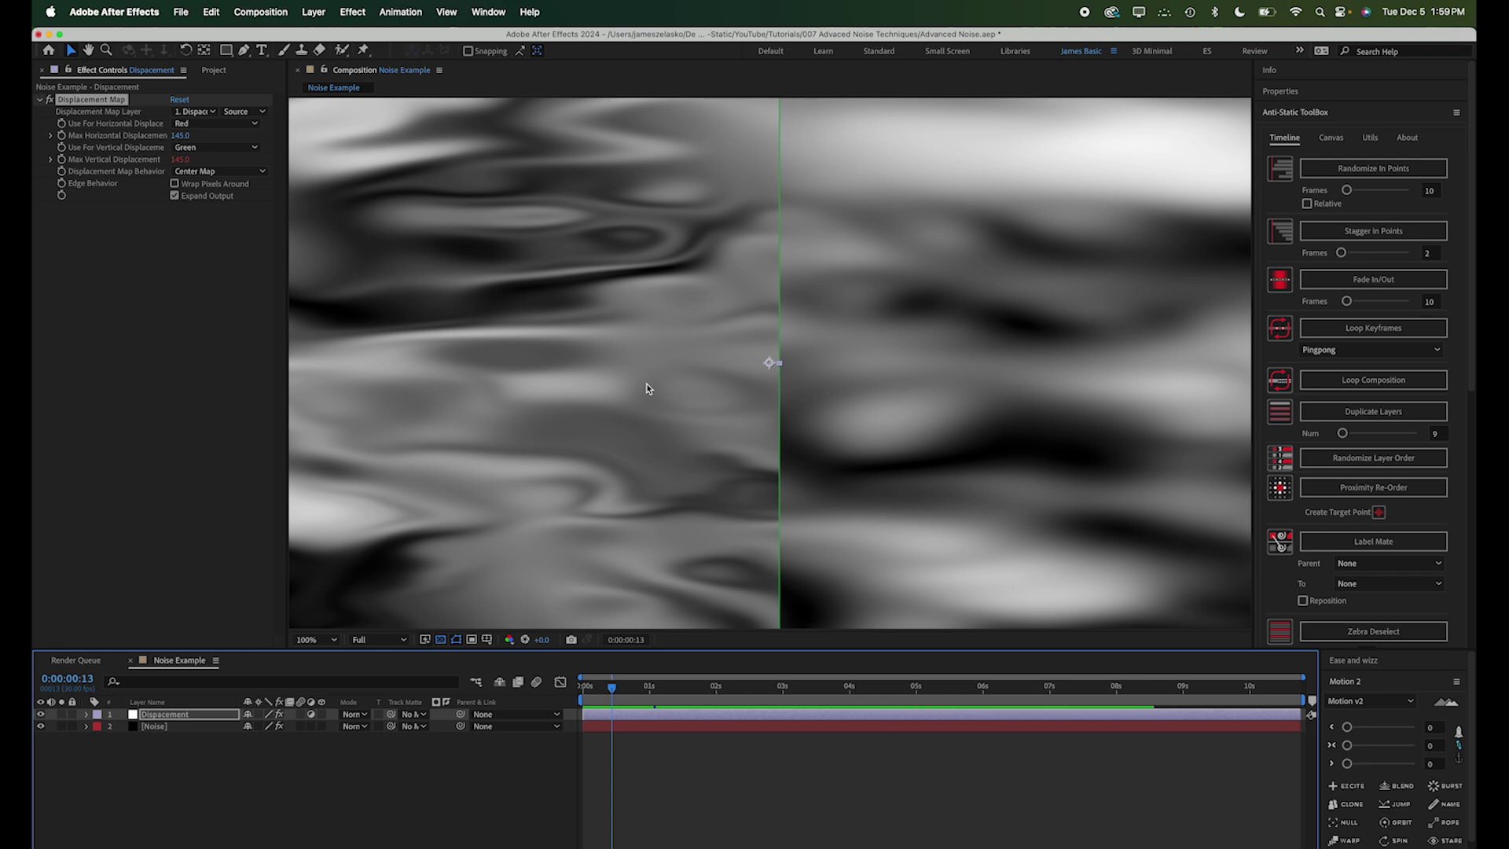
Remove the mask from the Dispacement layer so it warps the whole comp.
{"action": "key", "text": "super+shift+n"}
{"action": "left_click", "coordinate": [145, 729]}
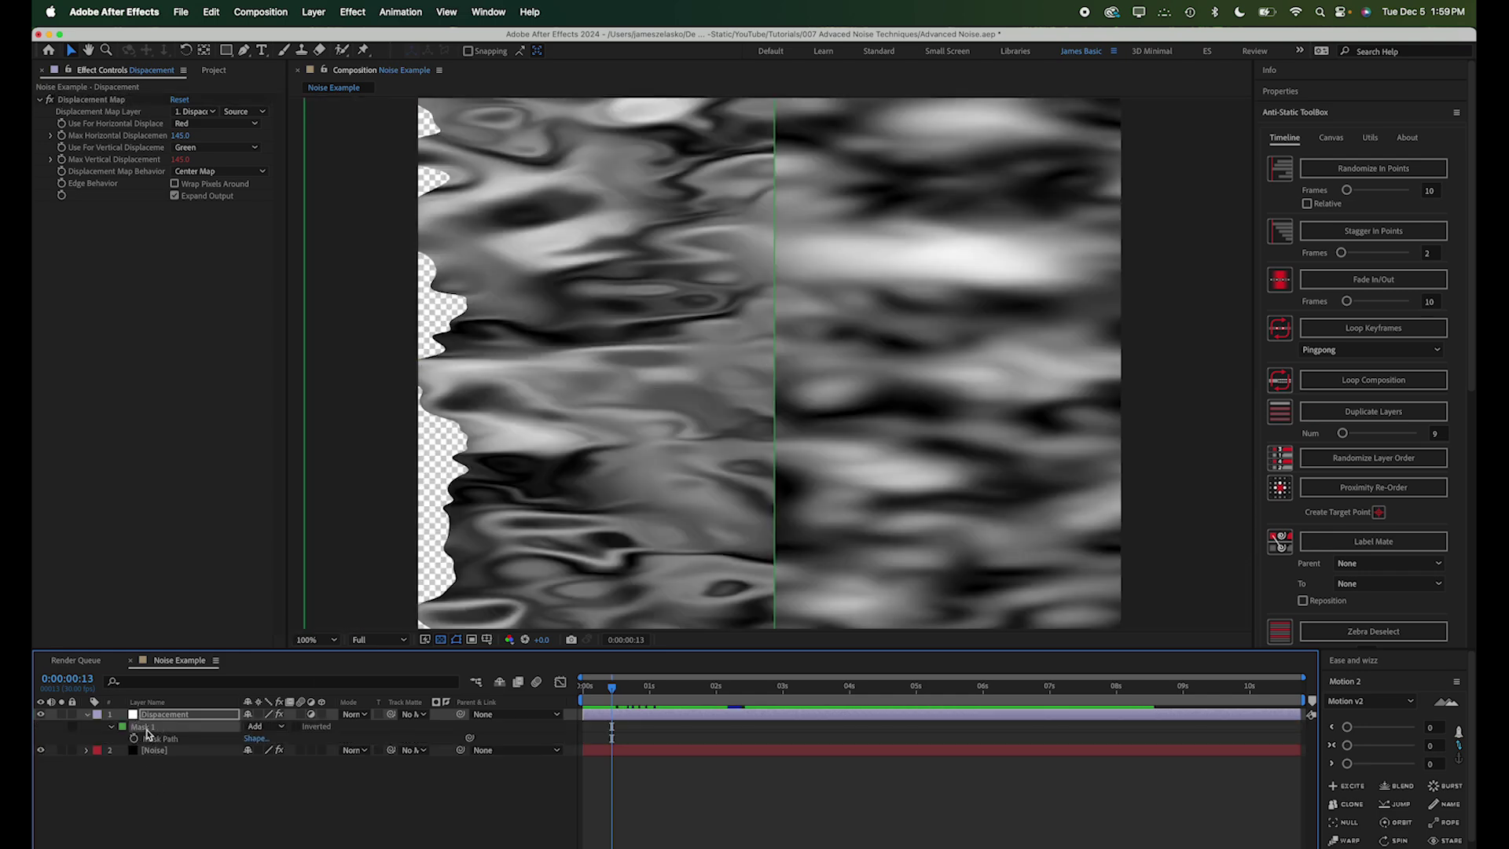
{"action": "key", "text": "Delete"}
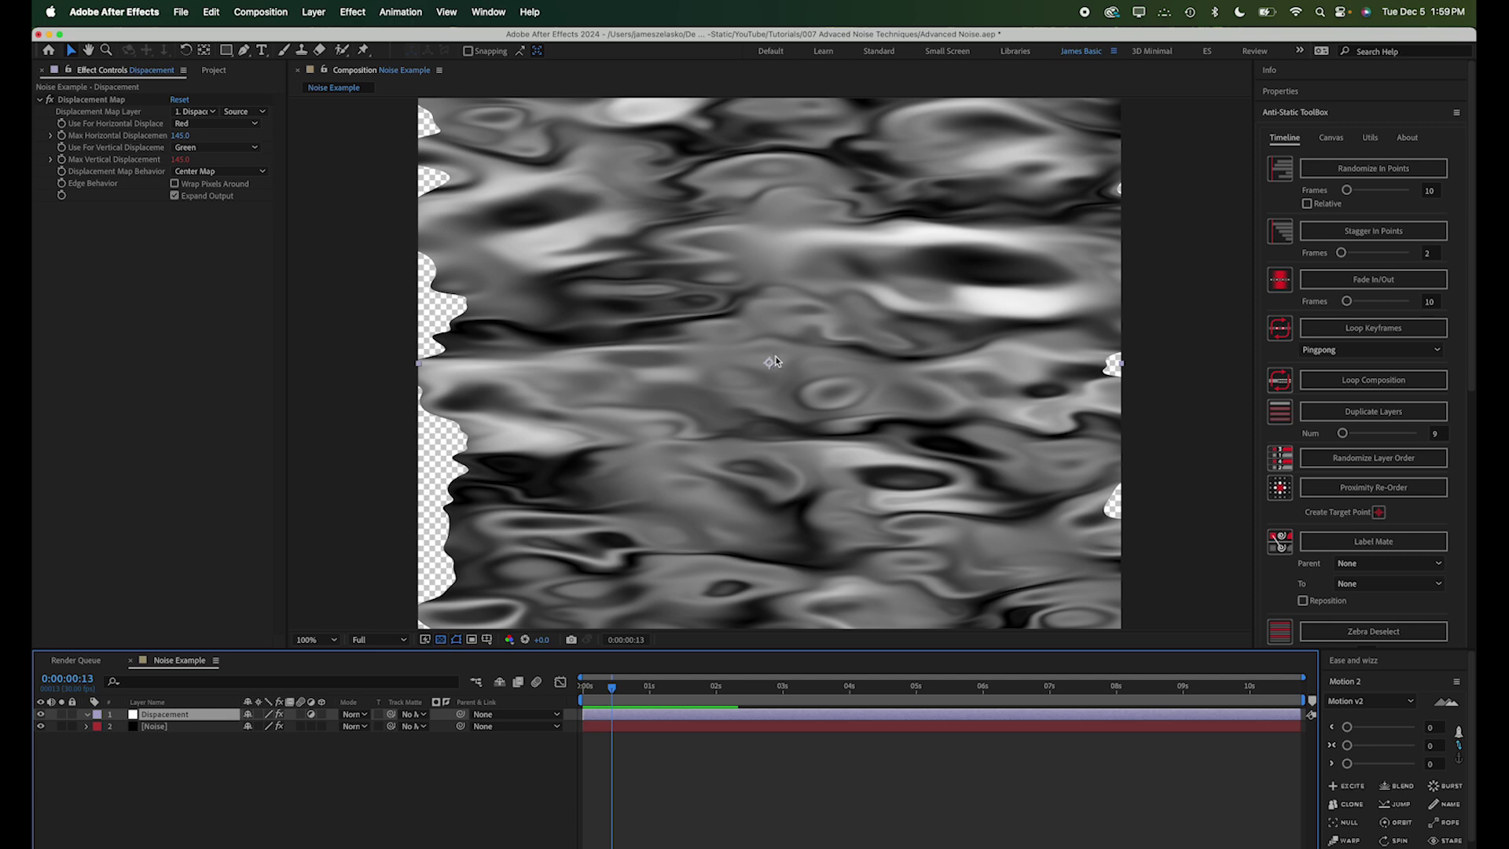
{"action": "scroll", "coordinate": [775, 352], "scroll_direction": "up", "scroll_amount": 2}
{"action": "left_click_drag", "start_coordinate": [801, 361], "coordinate": [799, 348]}
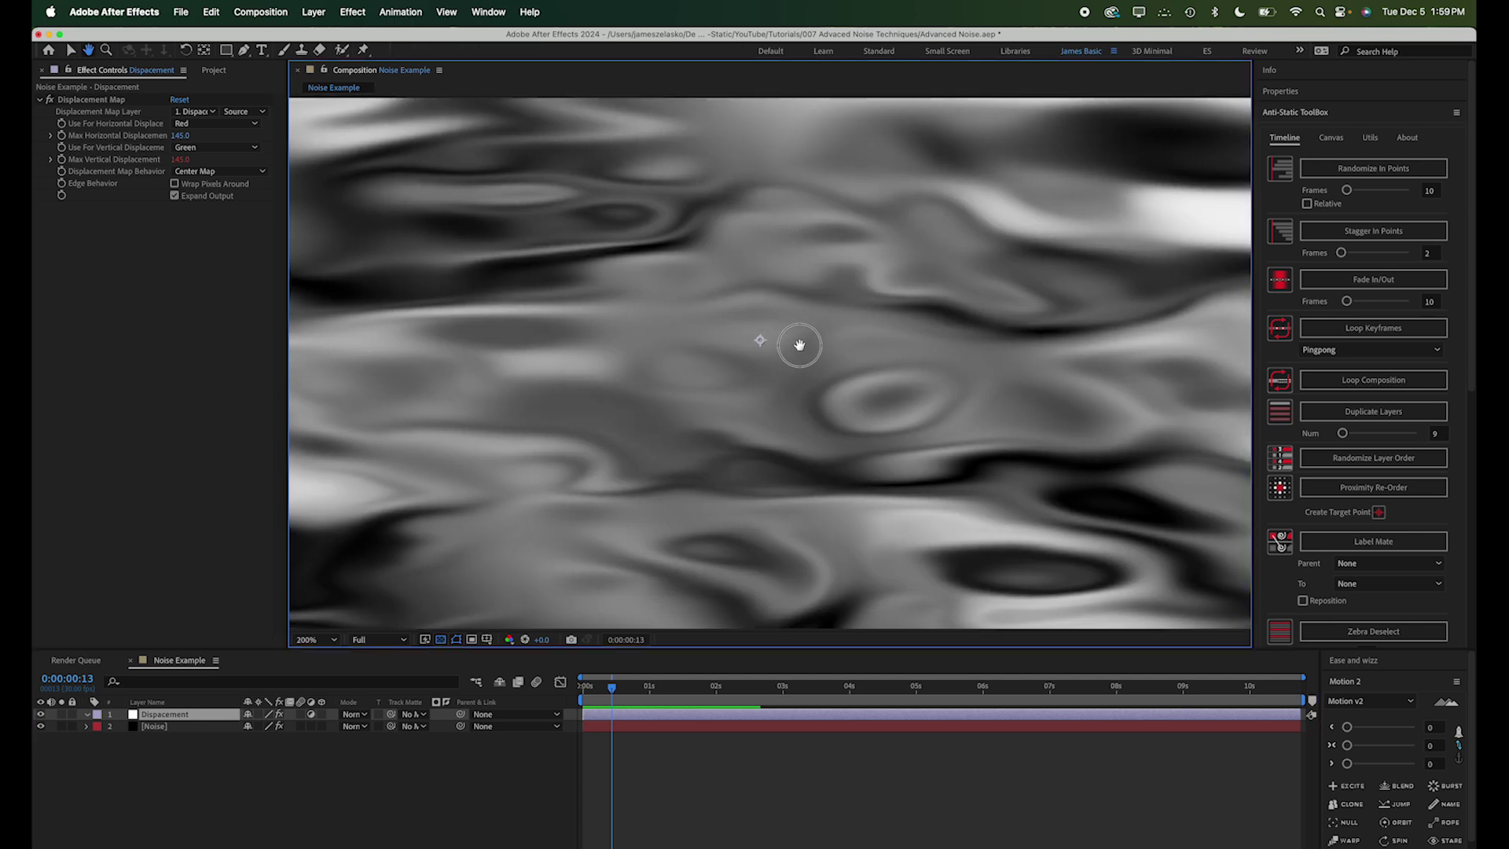
{"action": "key", "text": "v"}
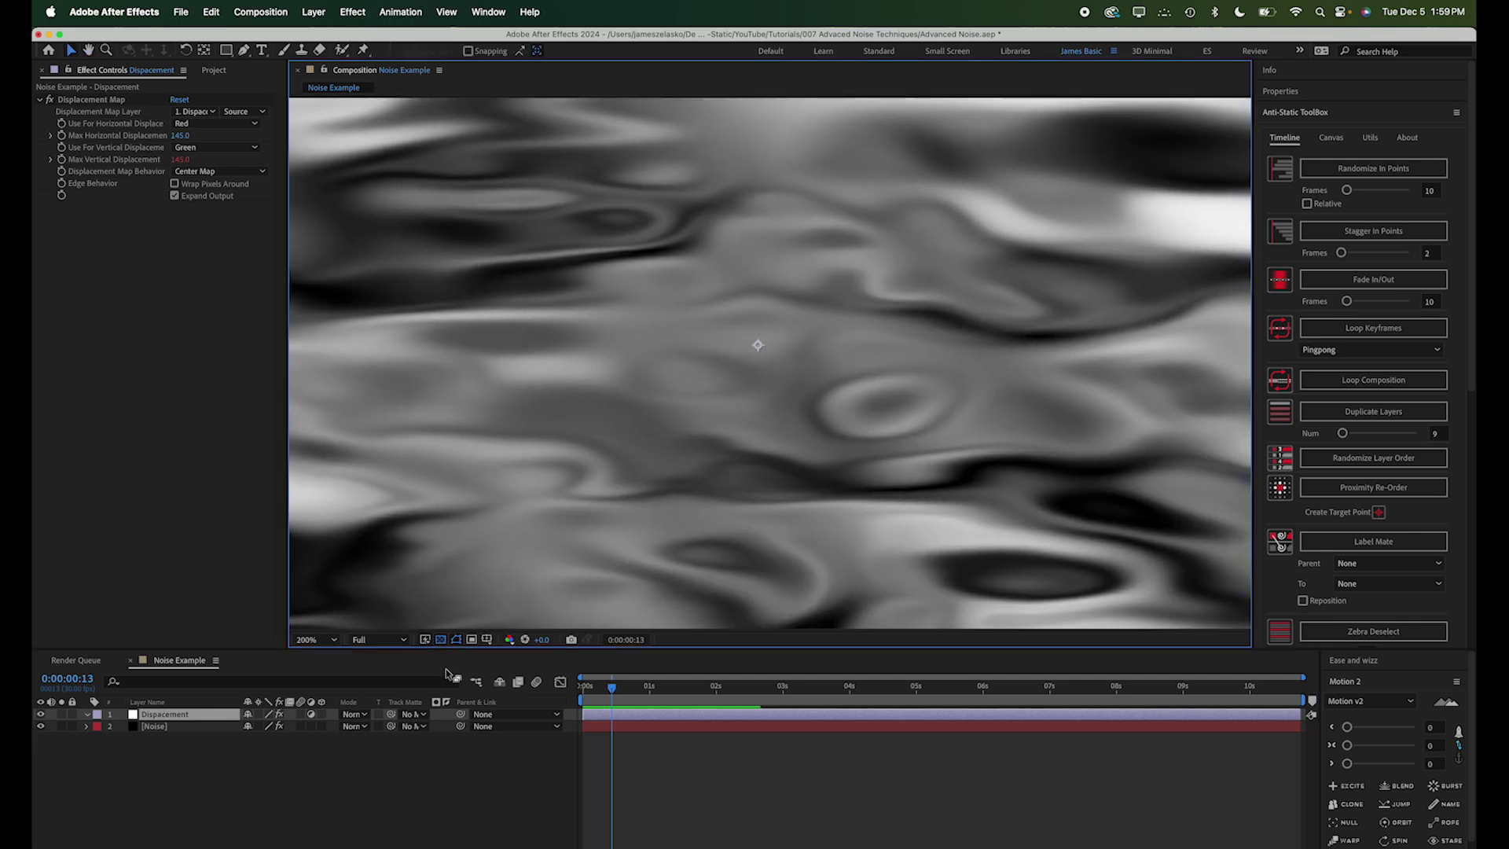
Add a new adjustment layer at the top and name it Turbulence.
{"action": "left_click", "coordinate": [204, 721]}
{"action": "key", "text": "super+alt+y"}
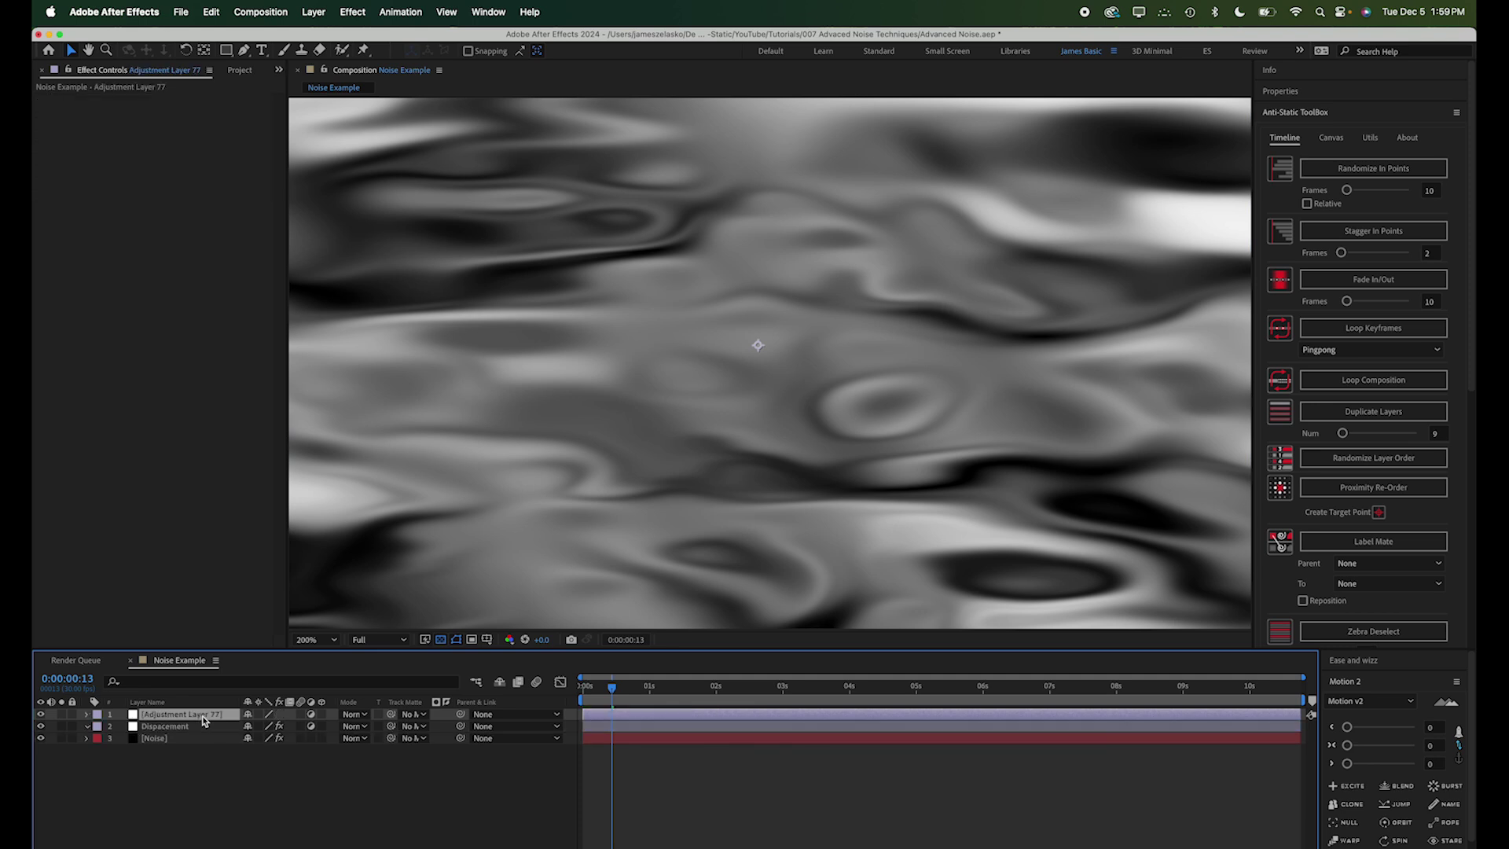
{"action": "key", "text": "Return"}
{"action": "type", "text": "Tu"}
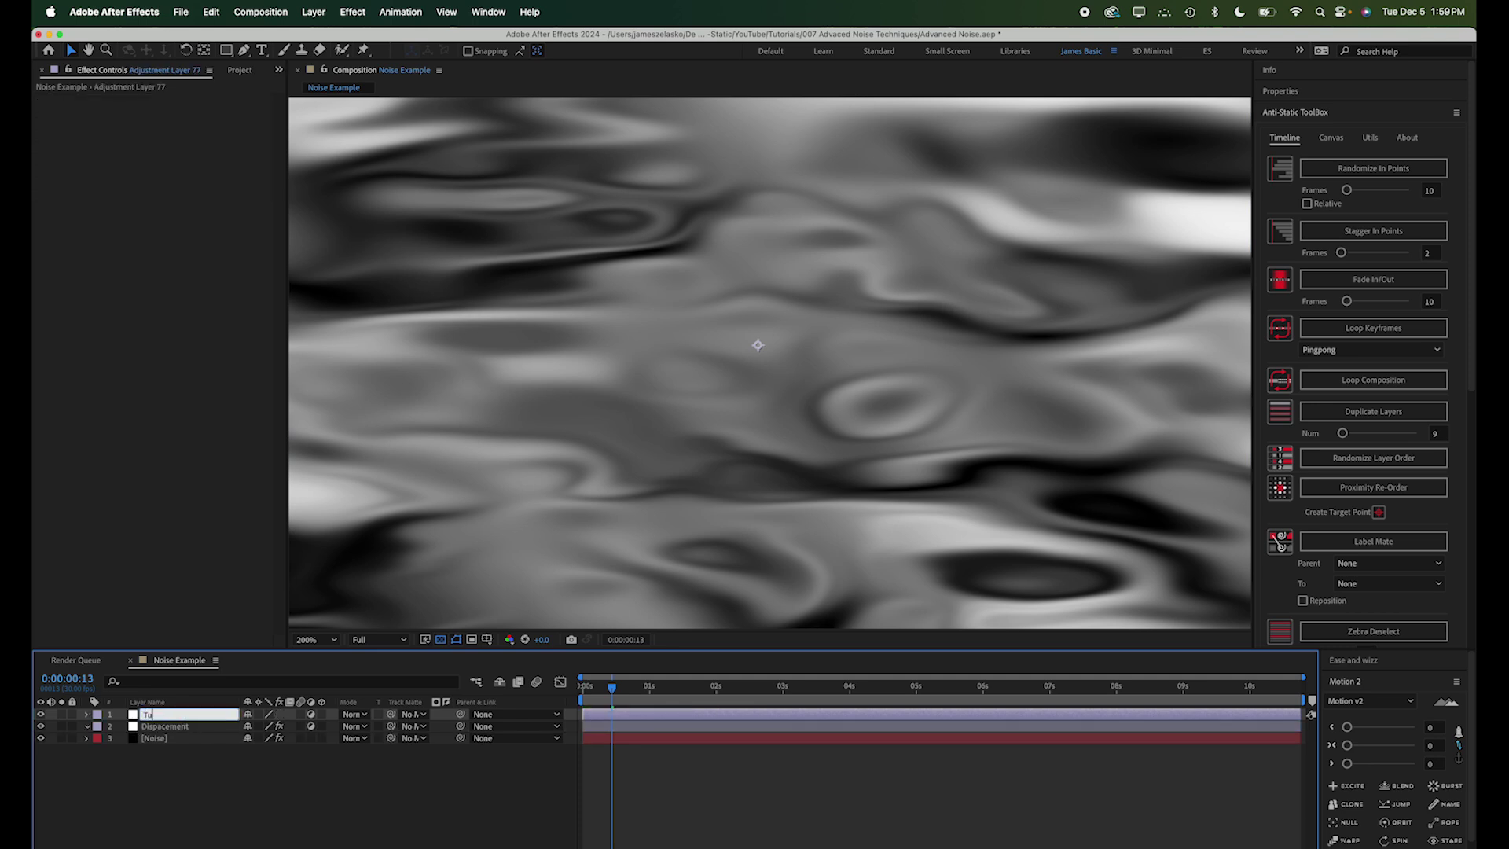
{"action": "type", "text": "rbulence"}
Confirm the Turbulence name and apply Turbulent Displace to that layer.
{"action": "key", "text": "Return"}
{"action": "key", "text": "ctrl+space"}
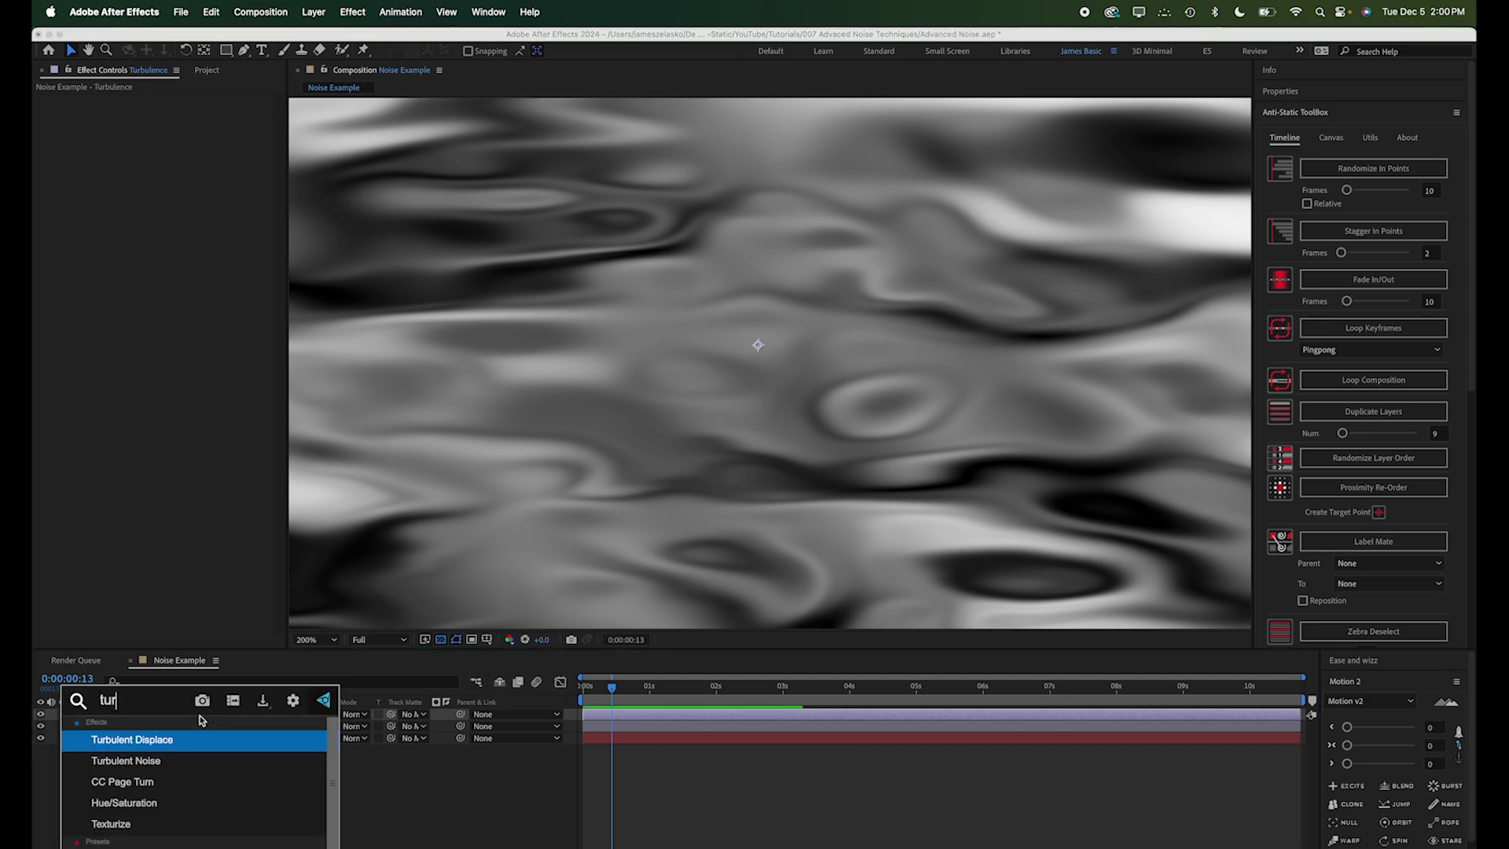
{"action": "type", "text": "b"}
{"action": "key", "text": "Return"}
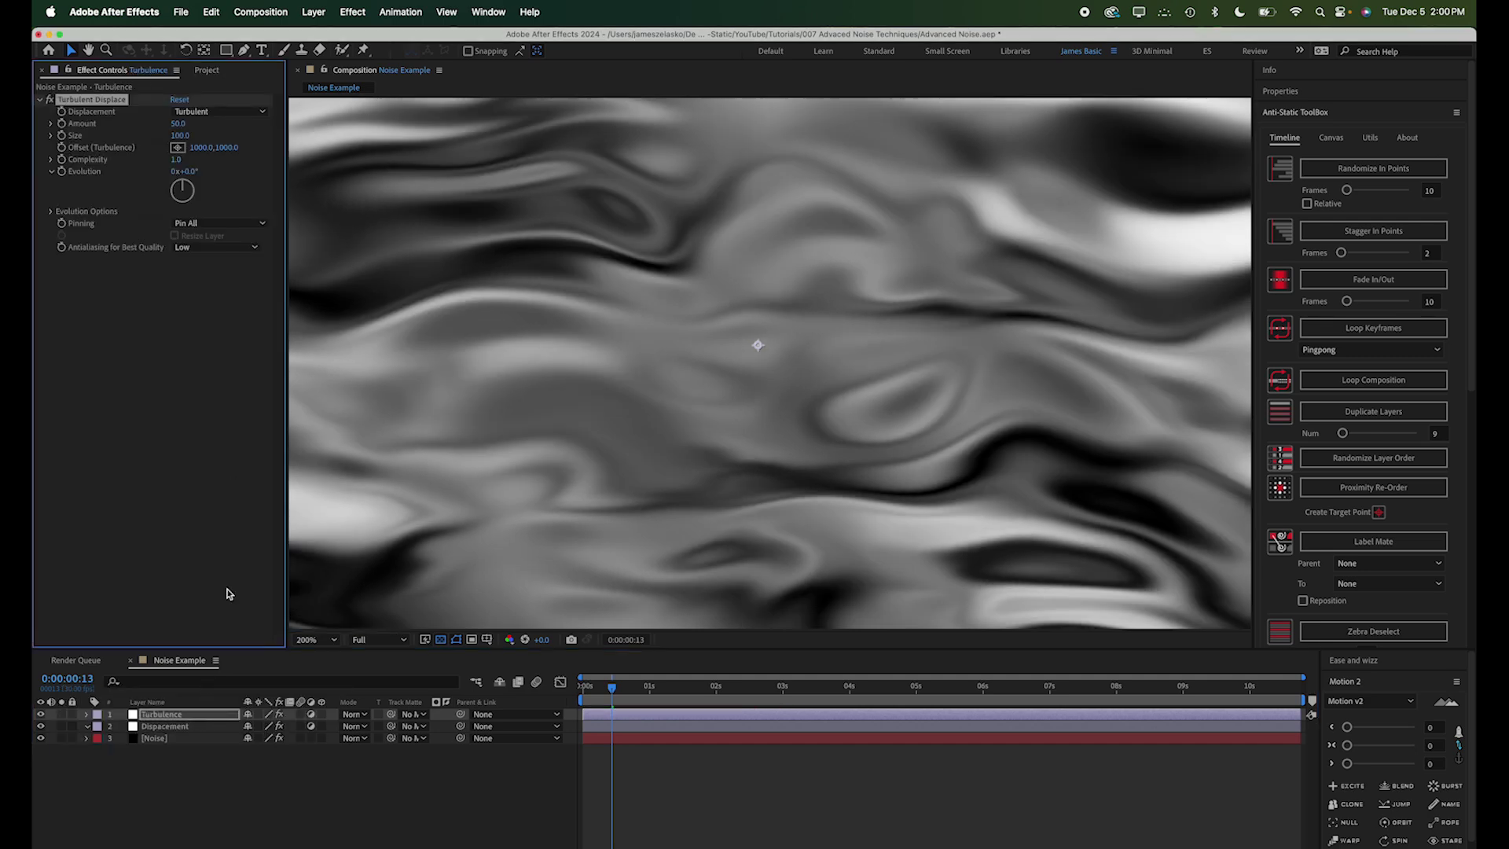
Lower the Noise layer's Fractal Noise Complexity to 2.
{"action": "left_click", "coordinate": [189, 726]}
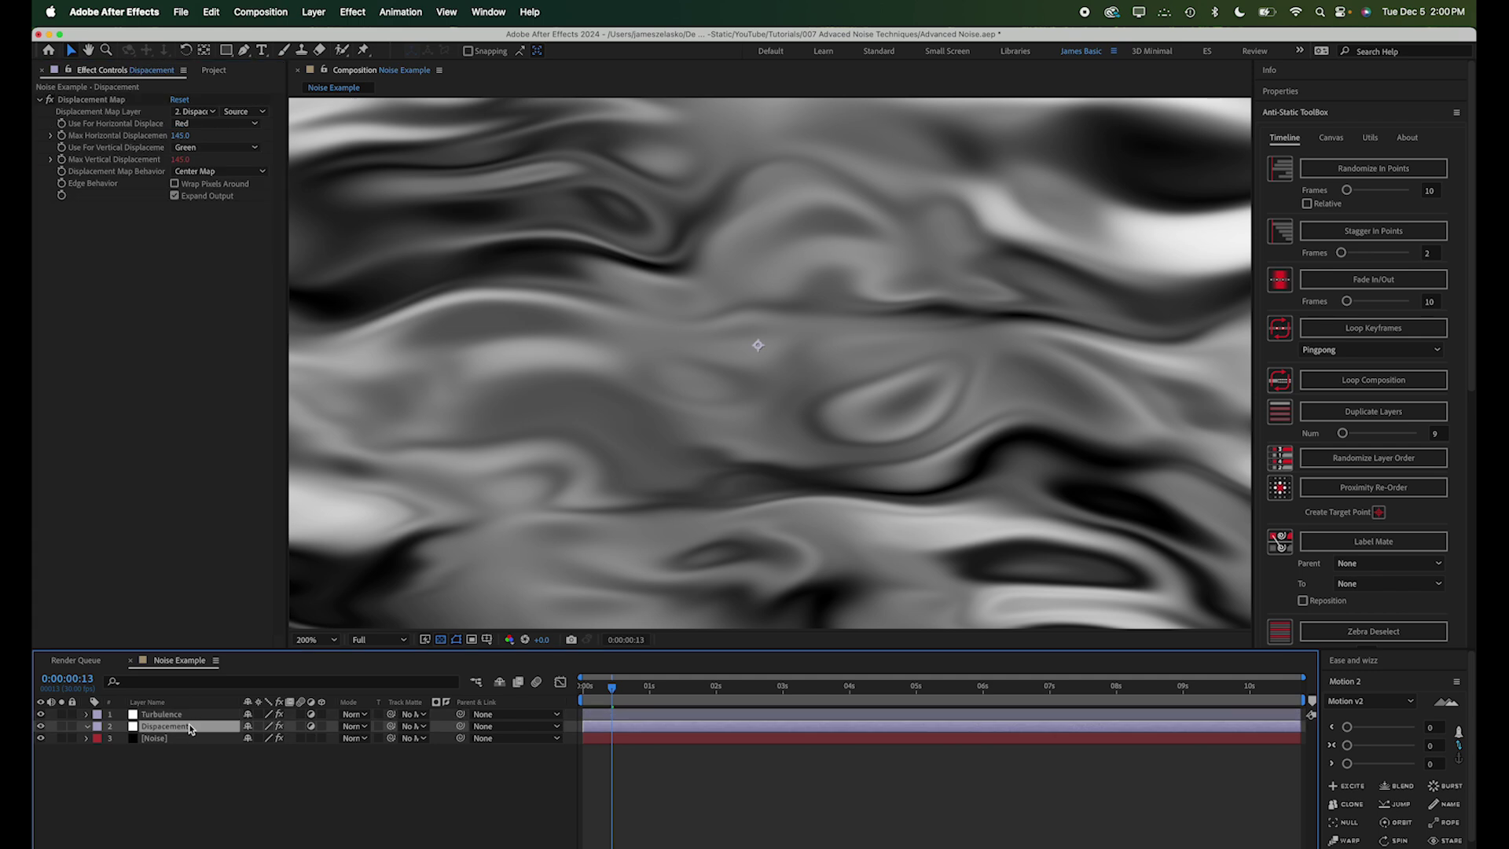
{"action": "left_click", "coordinate": [183, 738]}
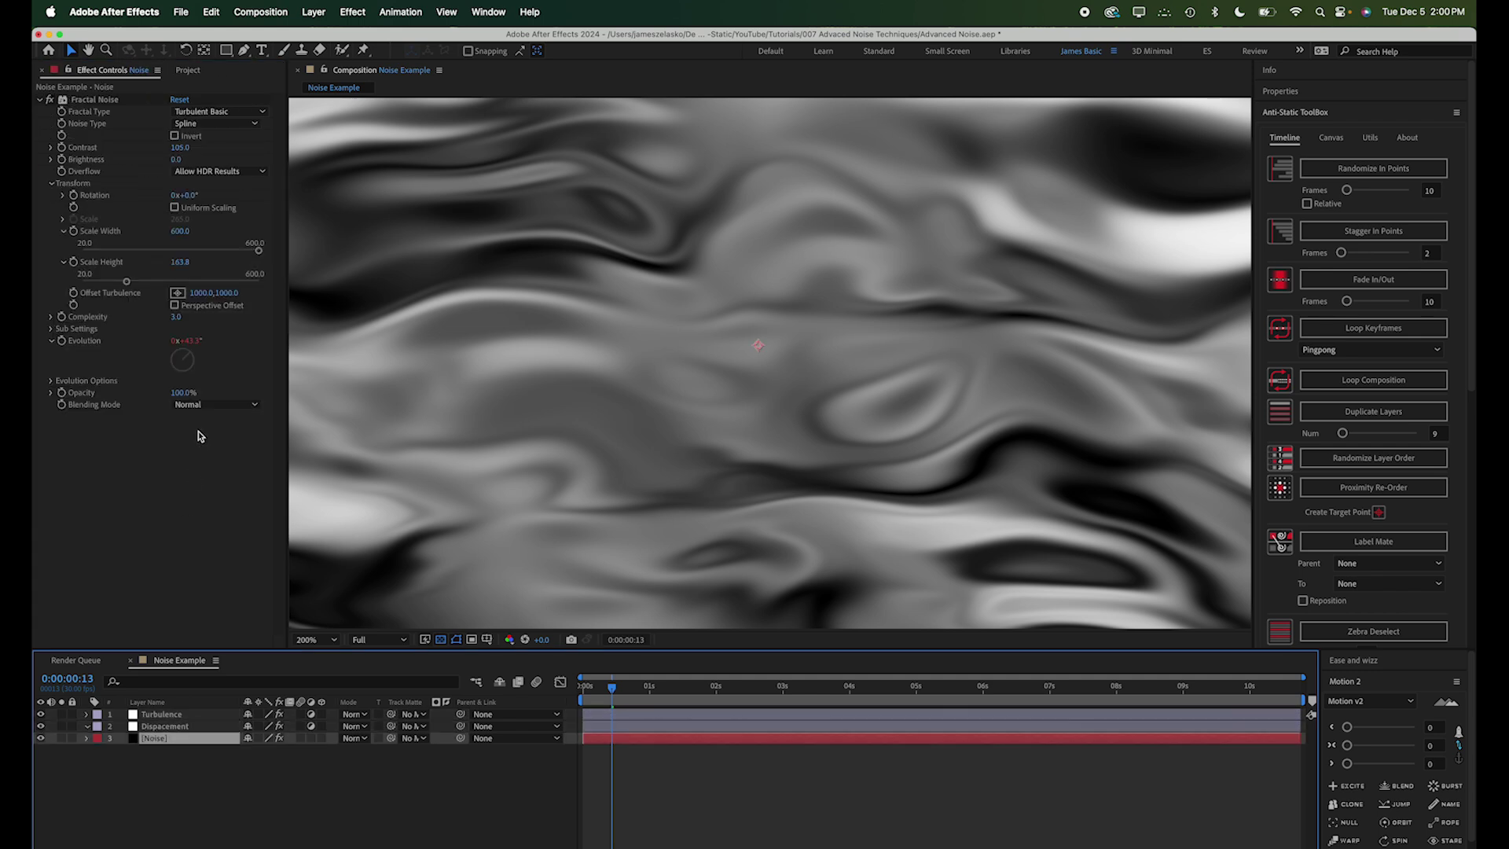
{"action": "left_click", "coordinate": [175, 317]}
{"action": "type", "text": "2"}
{"action": "key", "text": "Return"}
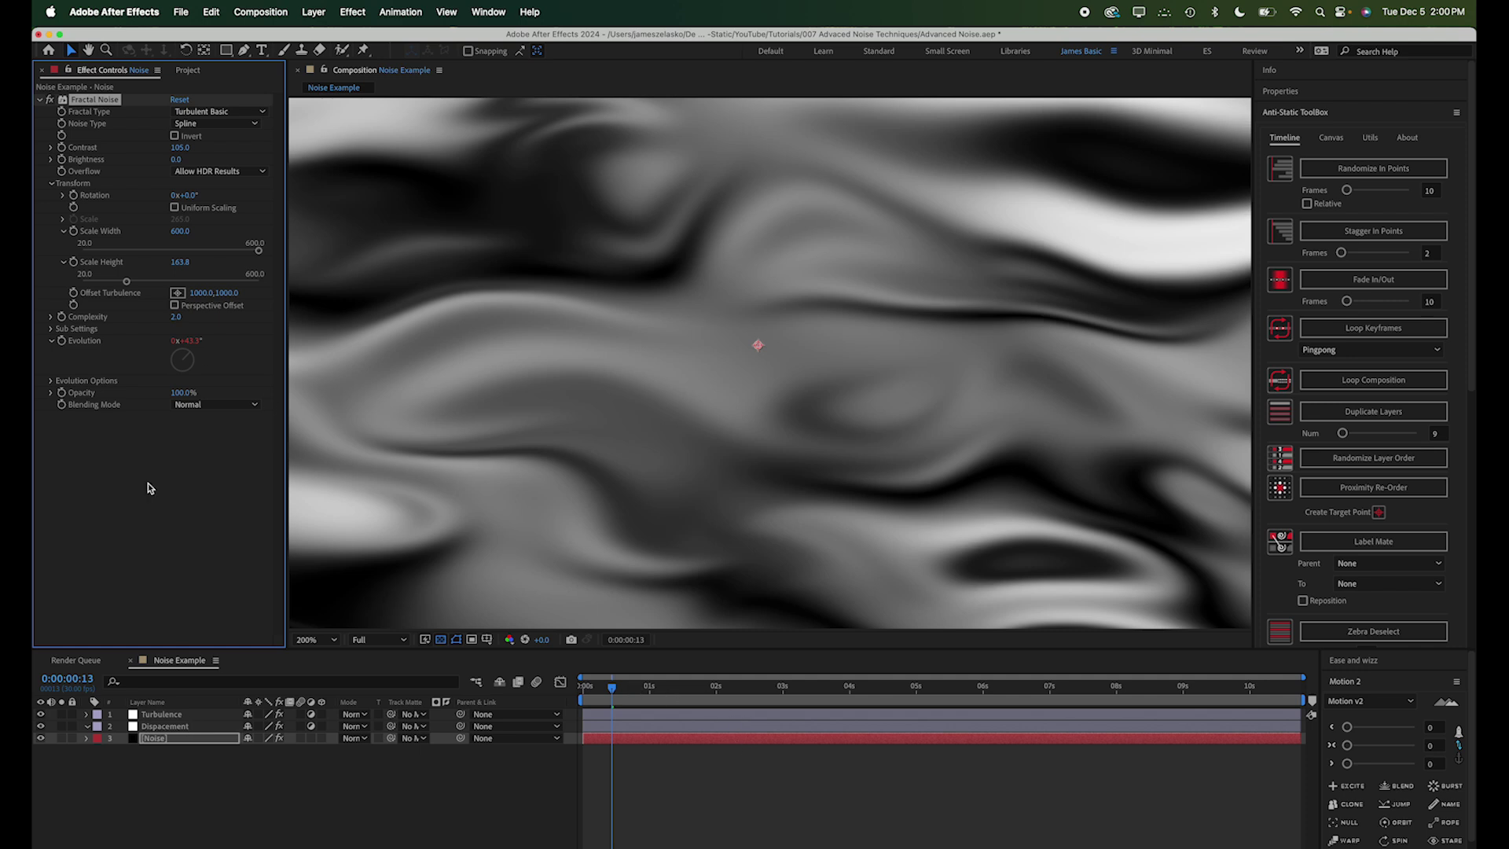
Animate Offset Turbulence with [time*80,0] and slow the Evolution expression to time*20.
{"action": "left_click", "coordinate": [74, 293]}
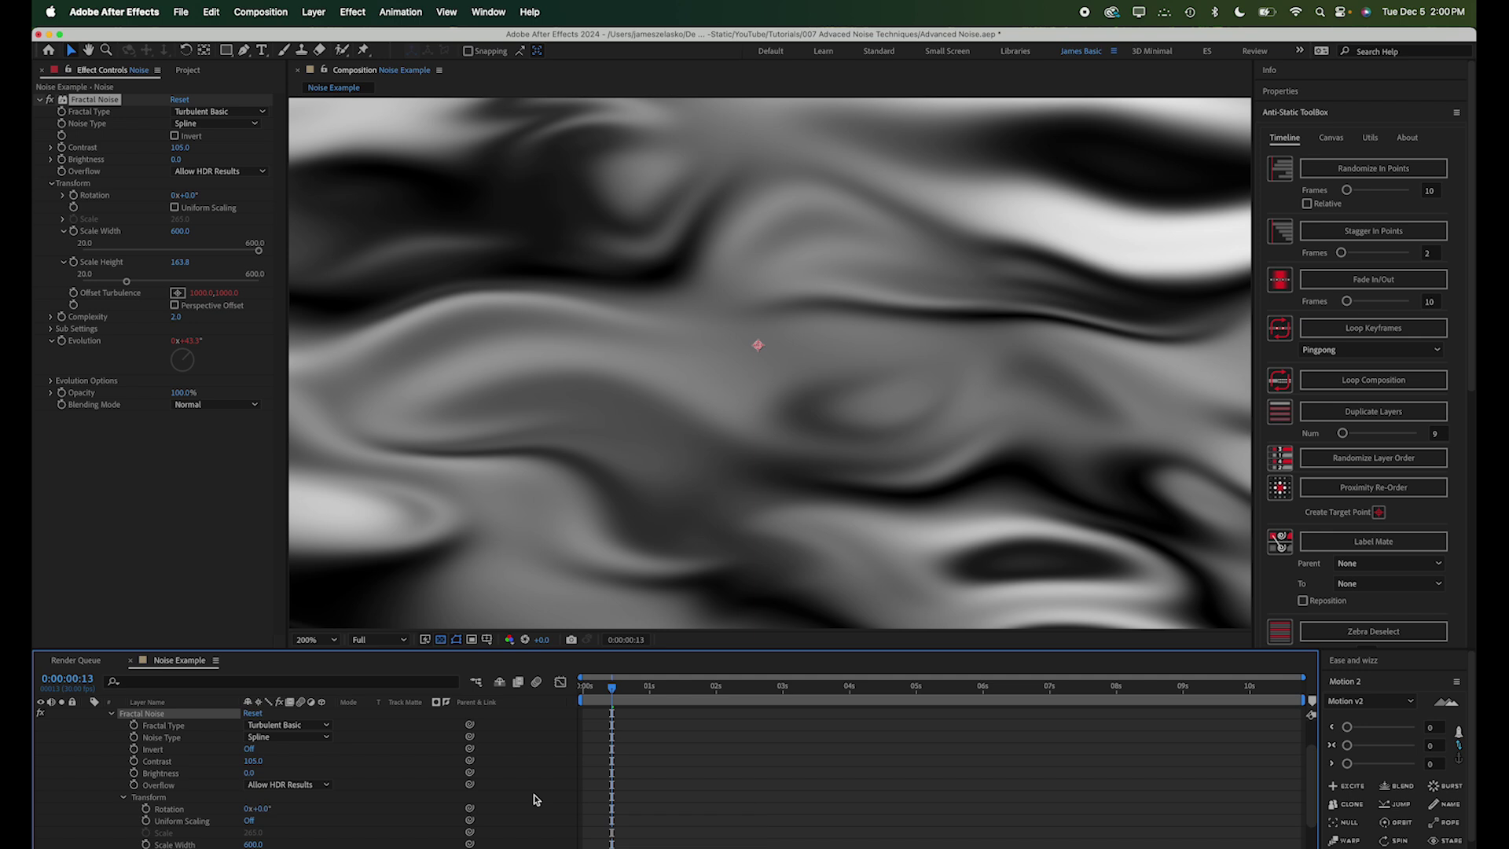
{"action": "left_click", "coordinate": [758, 774]}
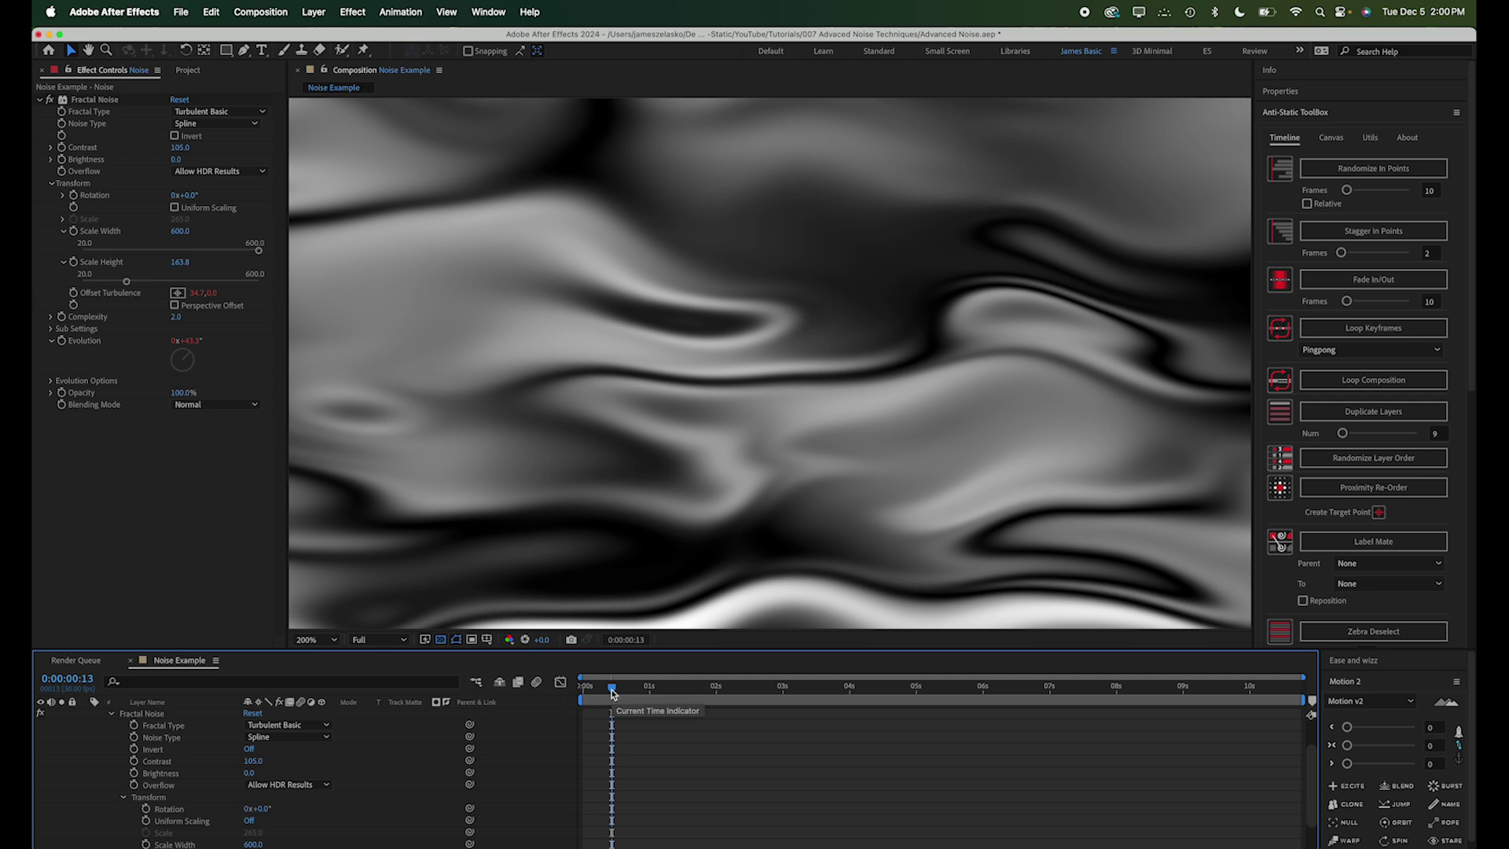
{"action": "left_click_drag", "start_coordinate": [612, 692], "coordinate": [636, 721]}
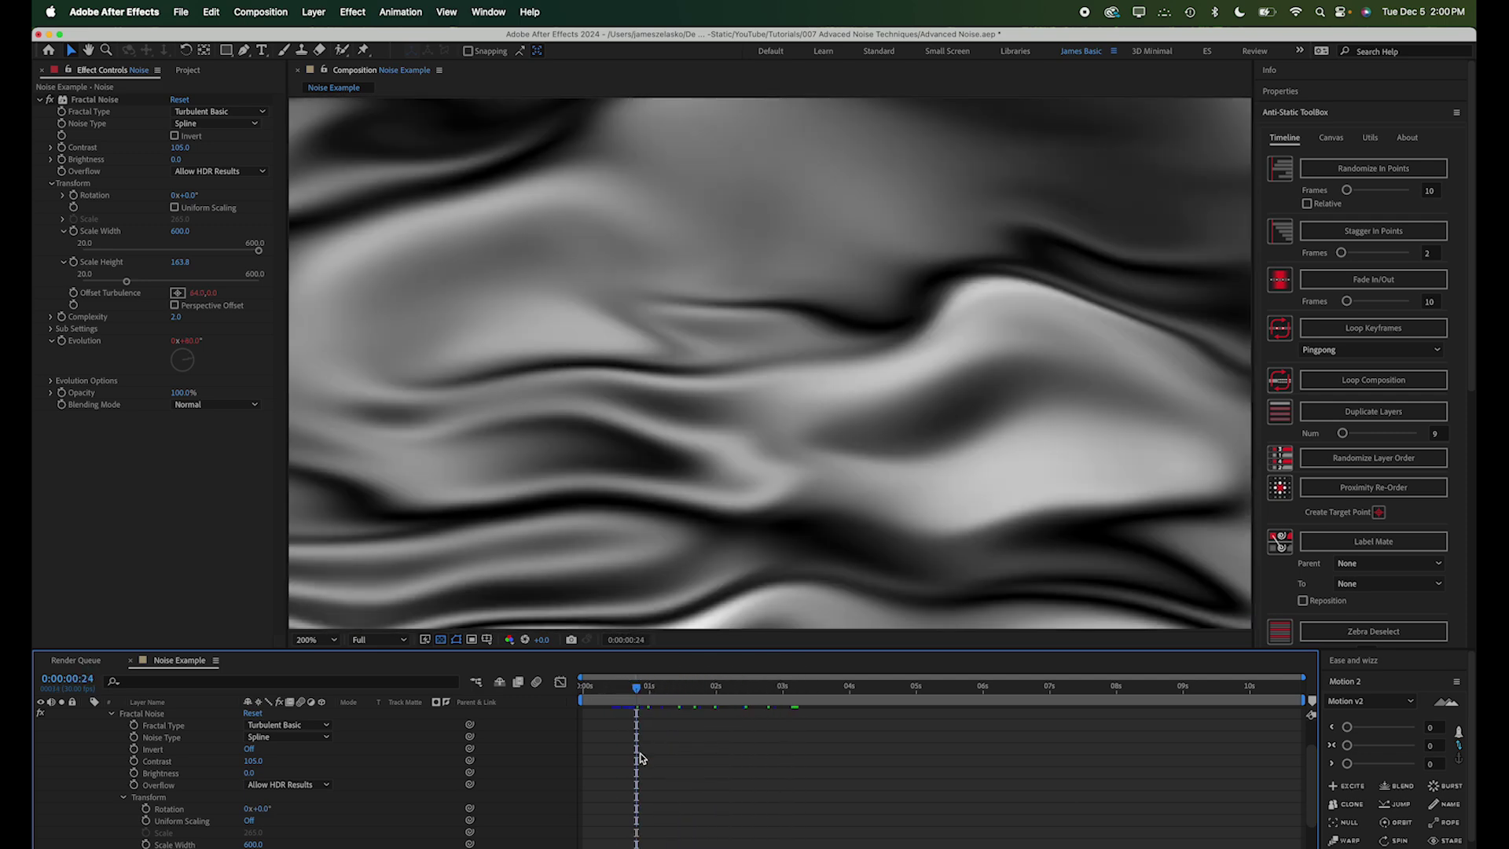
{"action": "scroll", "coordinate": [641, 756], "scroll_direction": "down", "scroll_amount": 5}
{"action": "left_click", "coordinate": [652, 821]}
{"action": "key", "text": "BackSpace"}
{"action": "key", "text": "KP_Enter"}
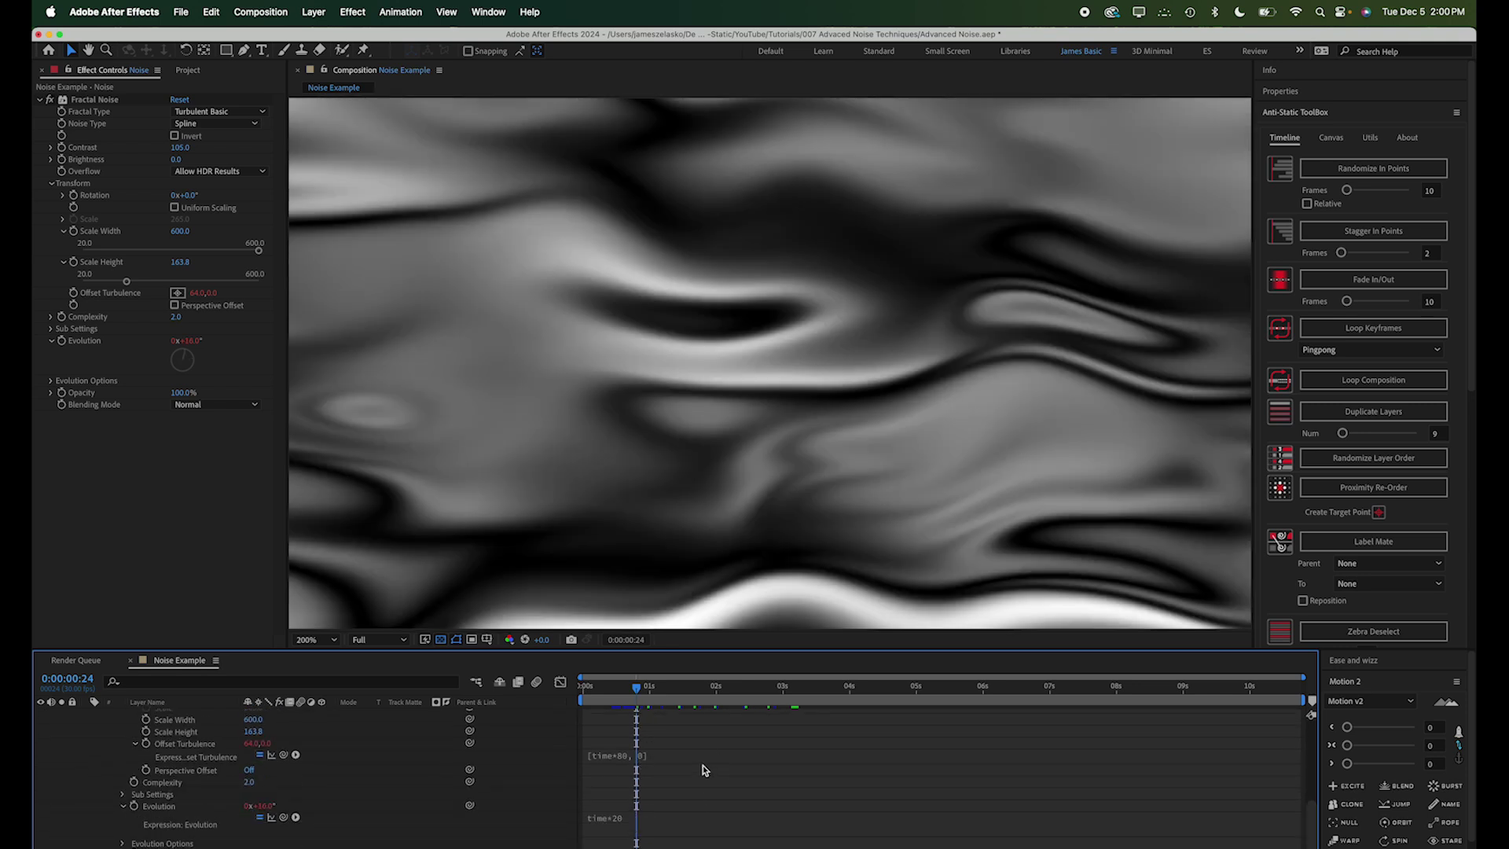
{"action": "left_click", "coordinate": [87, 742]}
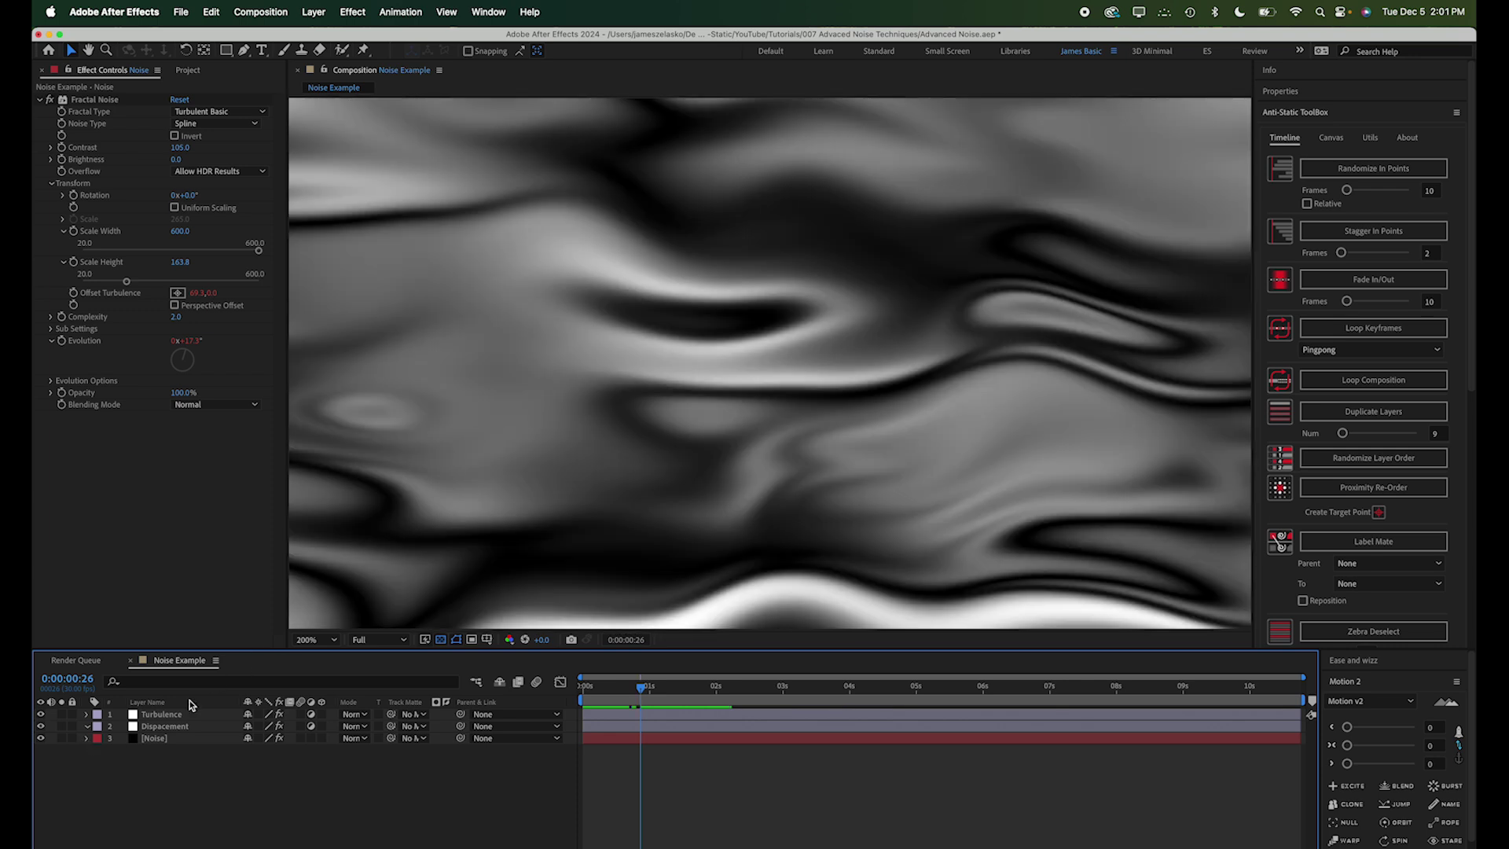
Lower the Noise layer's contrast, preview the motion, and set Complexity to 5.
{"action": "left_click", "coordinate": [179, 739]}
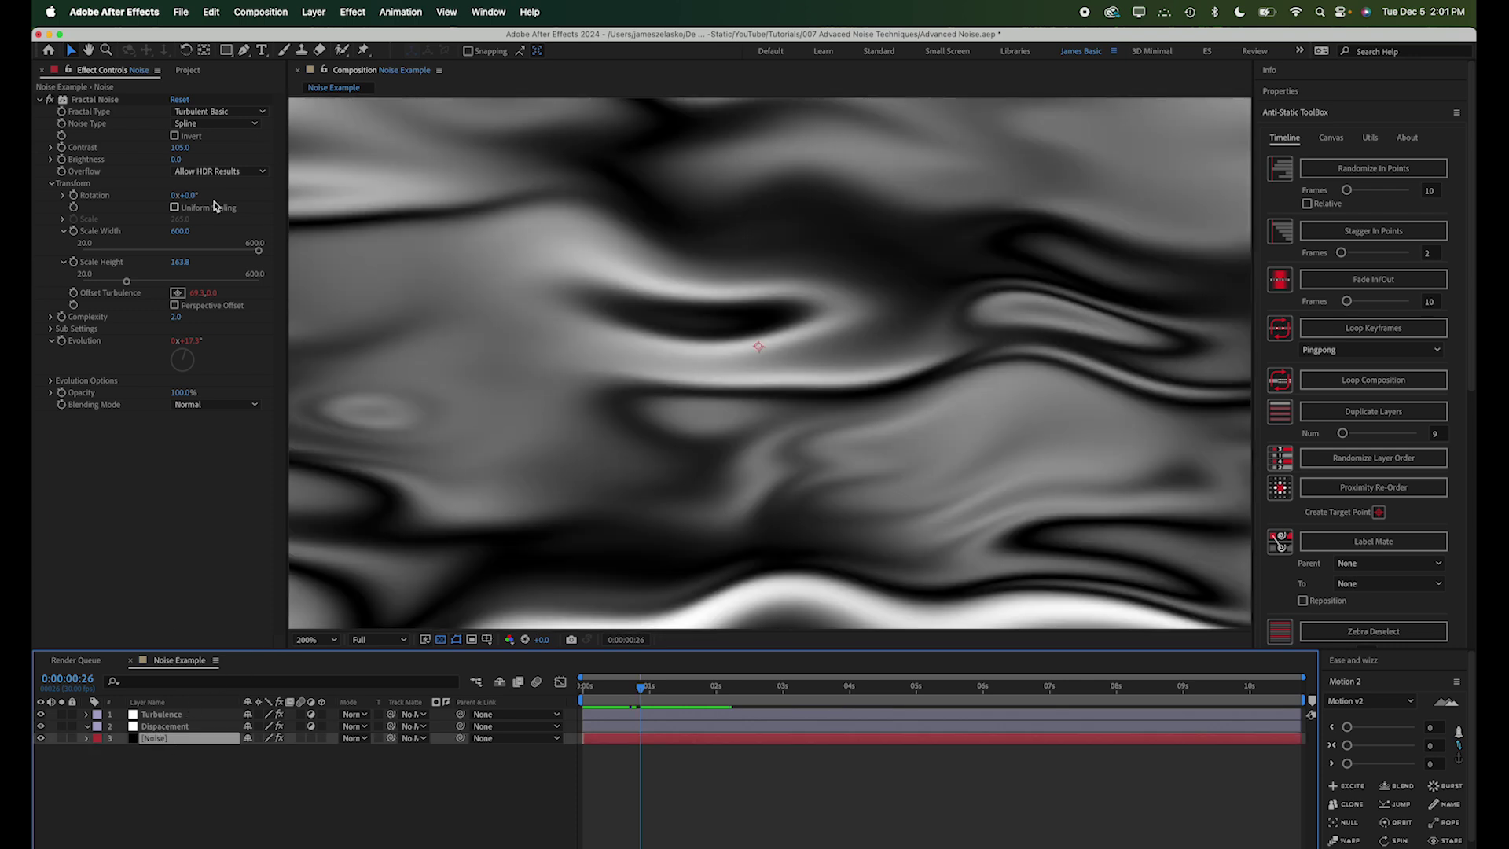
{"action": "mouse_move", "coordinate": [180, 148]}
{"action": "left_mouse_down"}
{"action": "mouse_move", "coordinate": [147, 144]}
{"action": "mouse_move", "coordinate": [182, 158]}
{"action": "left_mouse_up"}
{"action": "key", "text": "space"}
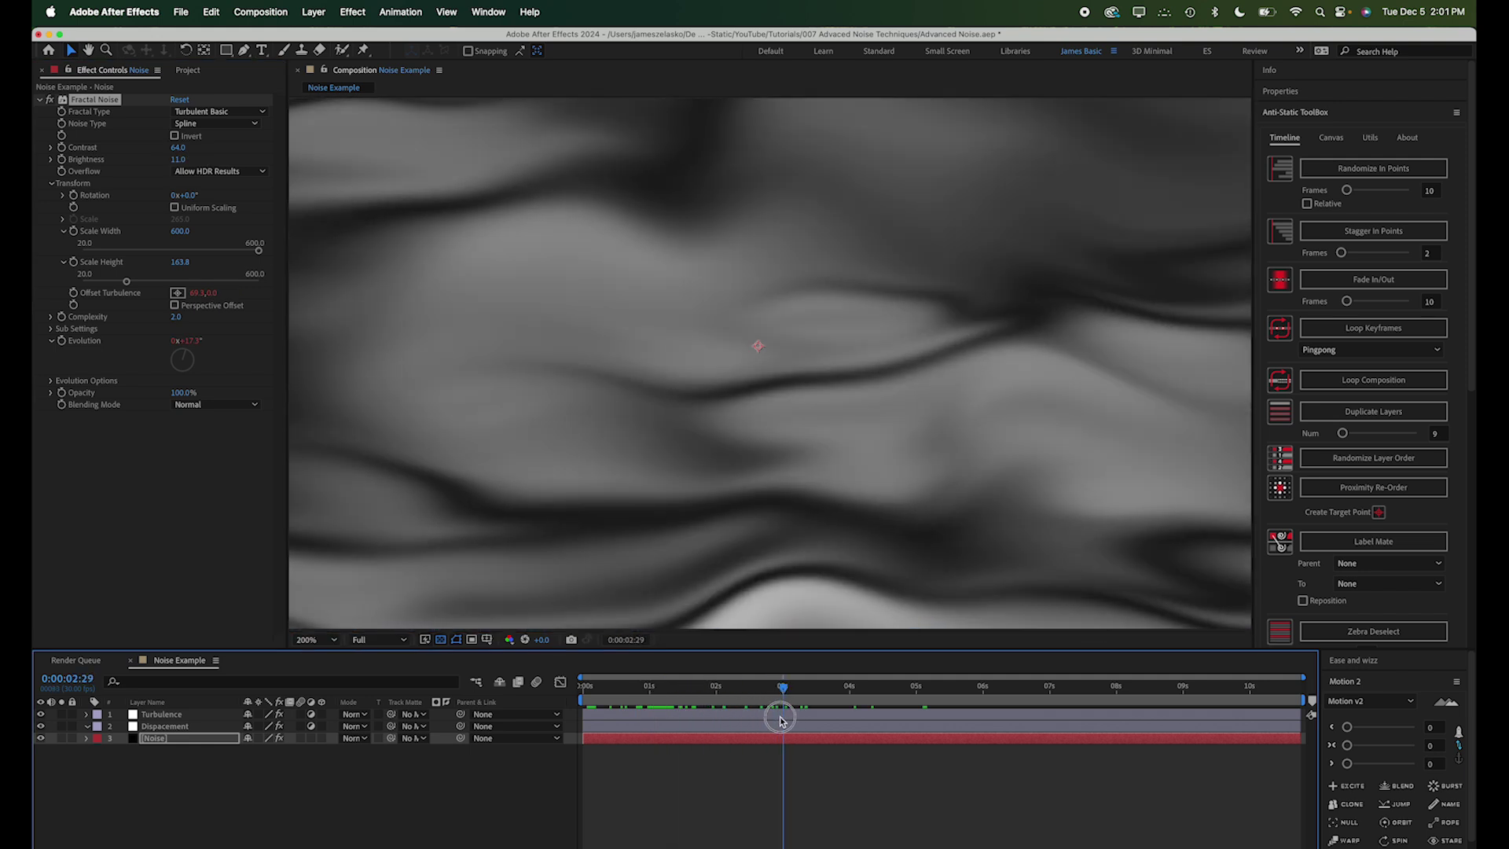
{"action": "left_click", "coordinate": [607, 707]}
{"action": "mouse_move", "coordinate": [607, 706]}
{"action": "left_mouse_down"}
{"action": "mouse_move", "coordinate": [757, 710]}
{"action": "mouse_move", "coordinate": [594, 711]}
{"action": "left_mouse_up"}
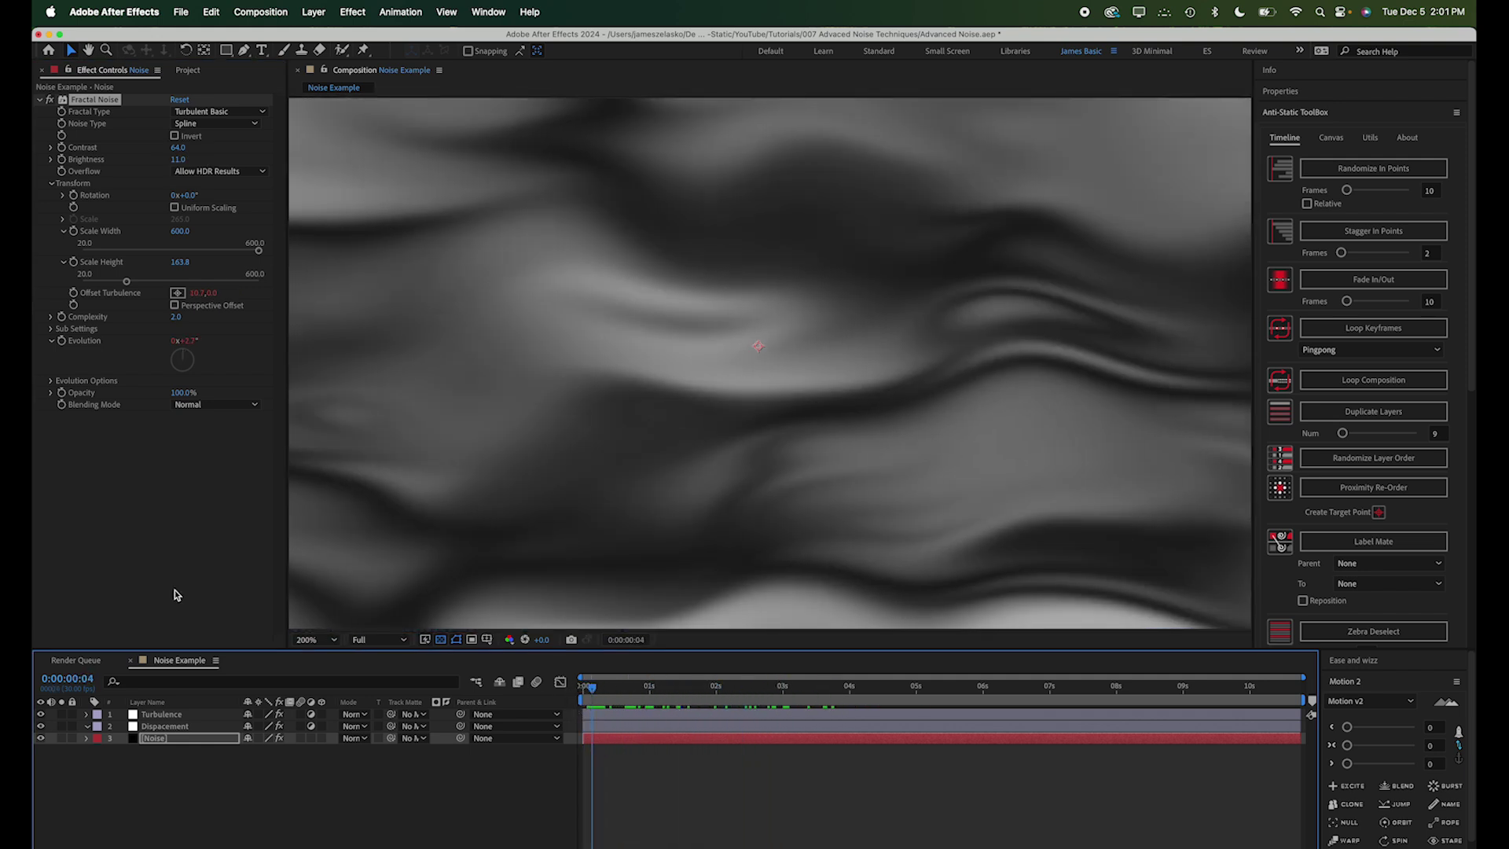
{"action": "left_click", "coordinate": [176, 316]}
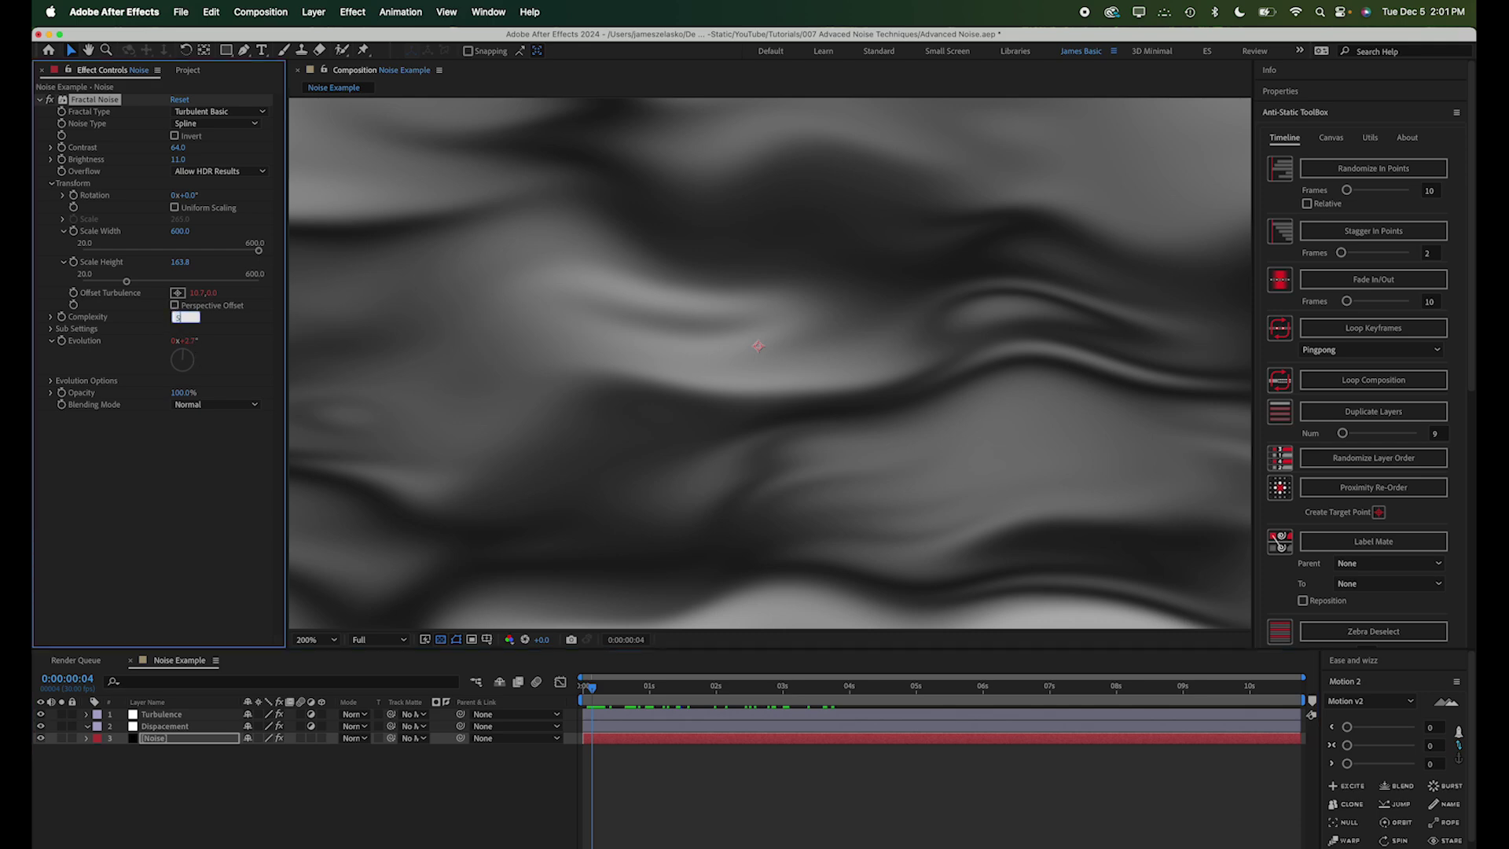
{"action": "key", "text": "Return"}
Raise the contrast again and stretch the noise to Scale Width 1600, Height 268.2.
{"action": "left_click_drag", "start_coordinate": [176, 147], "coordinate": [240, 141]}
{"action": "left_click", "coordinate": [194, 727]}
{"action": "left_click_drag", "start_coordinate": [608, 697], "coordinate": [643, 686]}
{"action": "left_click", "coordinate": [161, 739]}
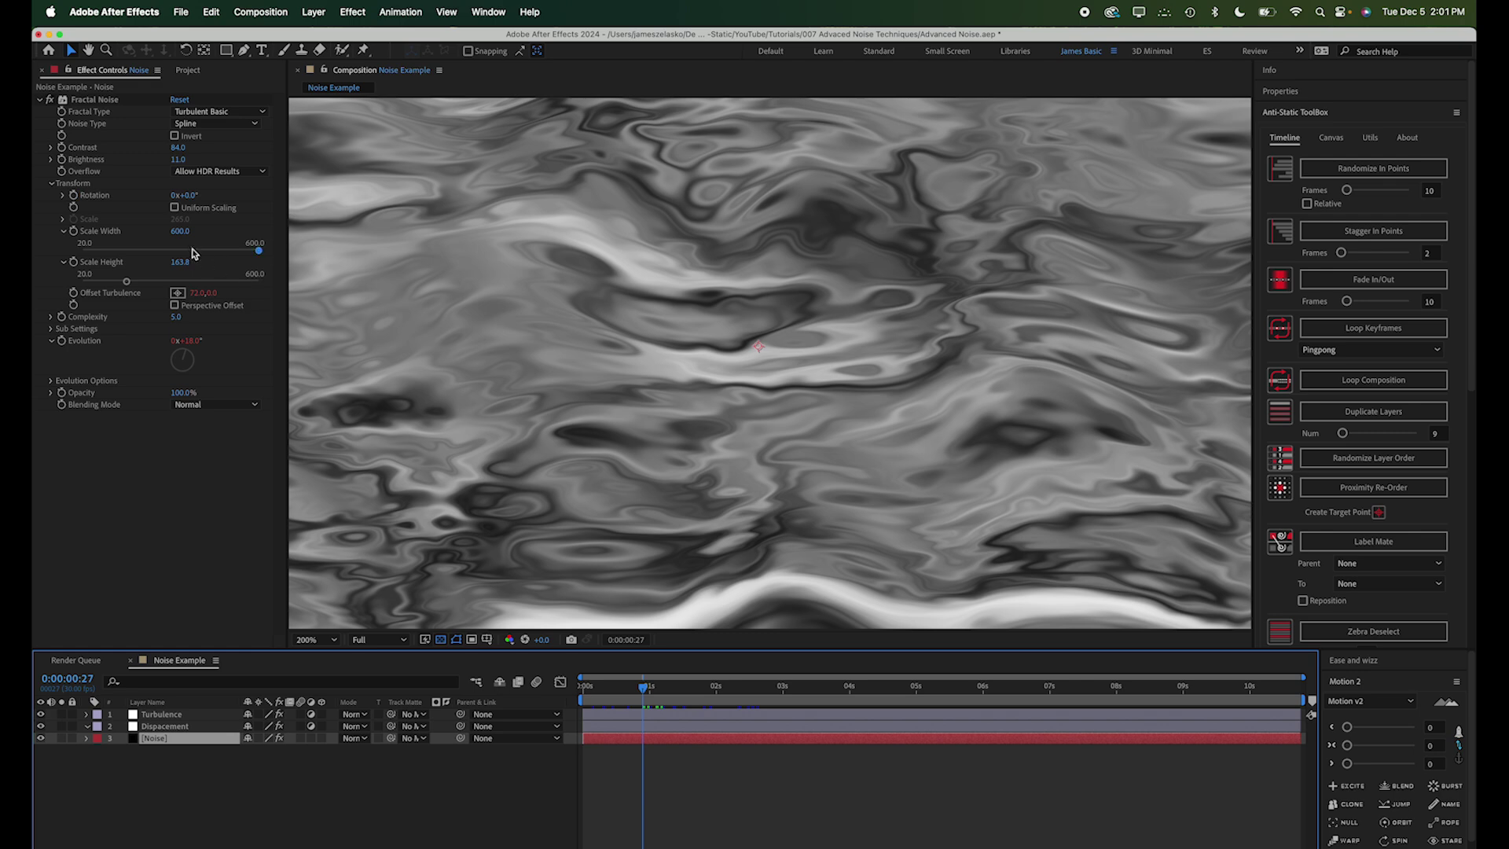
{"action": "left_click_drag", "start_coordinate": [180, 230], "coordinate": [770, 206]}
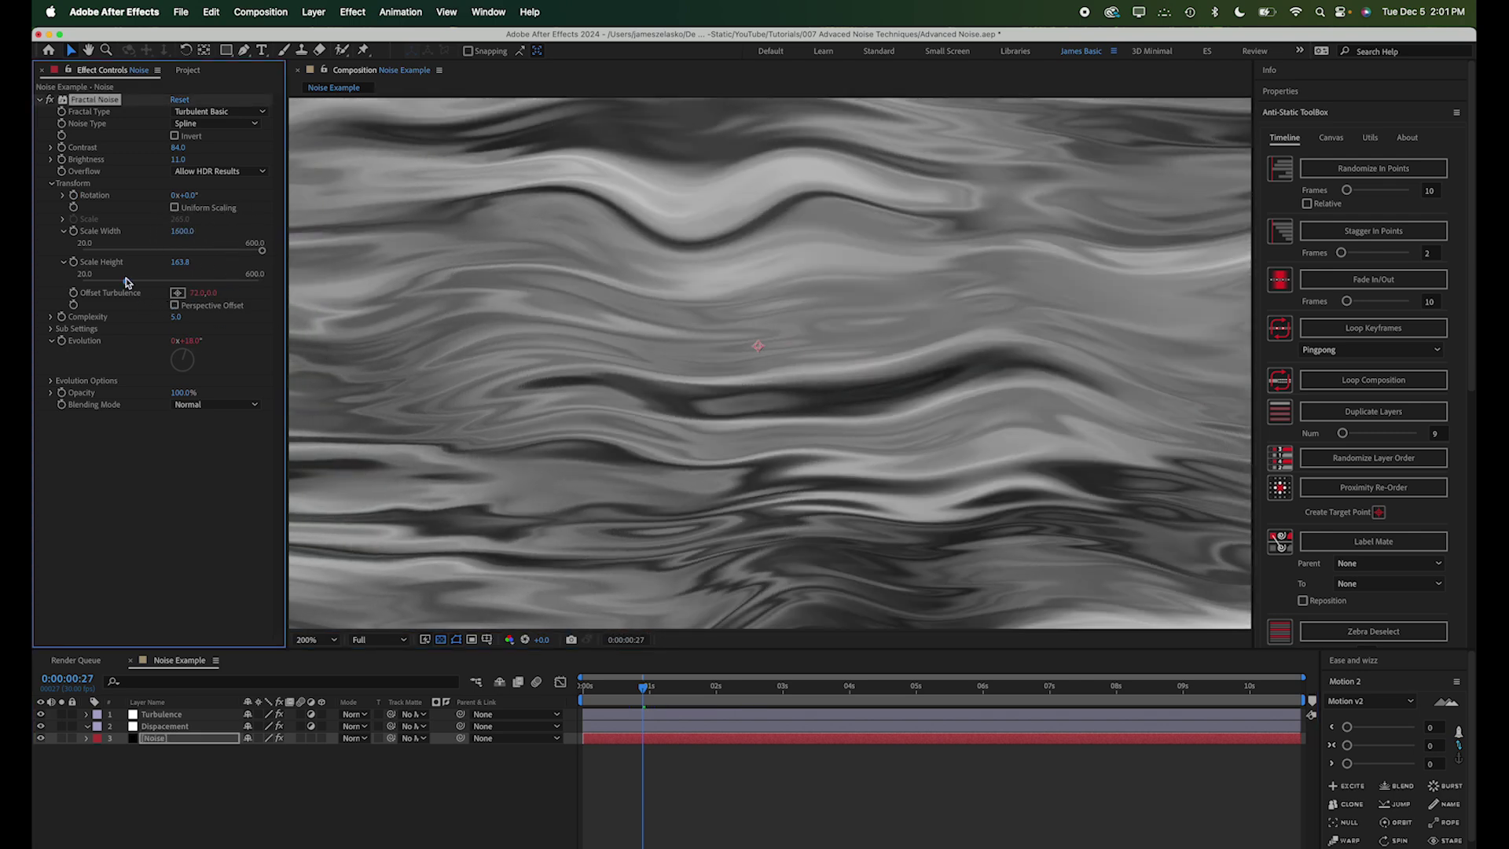
{"action": "left_click_drag", "start_coordinate": [126, 282], "coordinate": [158, 281]}
{"action": "left_click", "coordinate": [610, 692]}
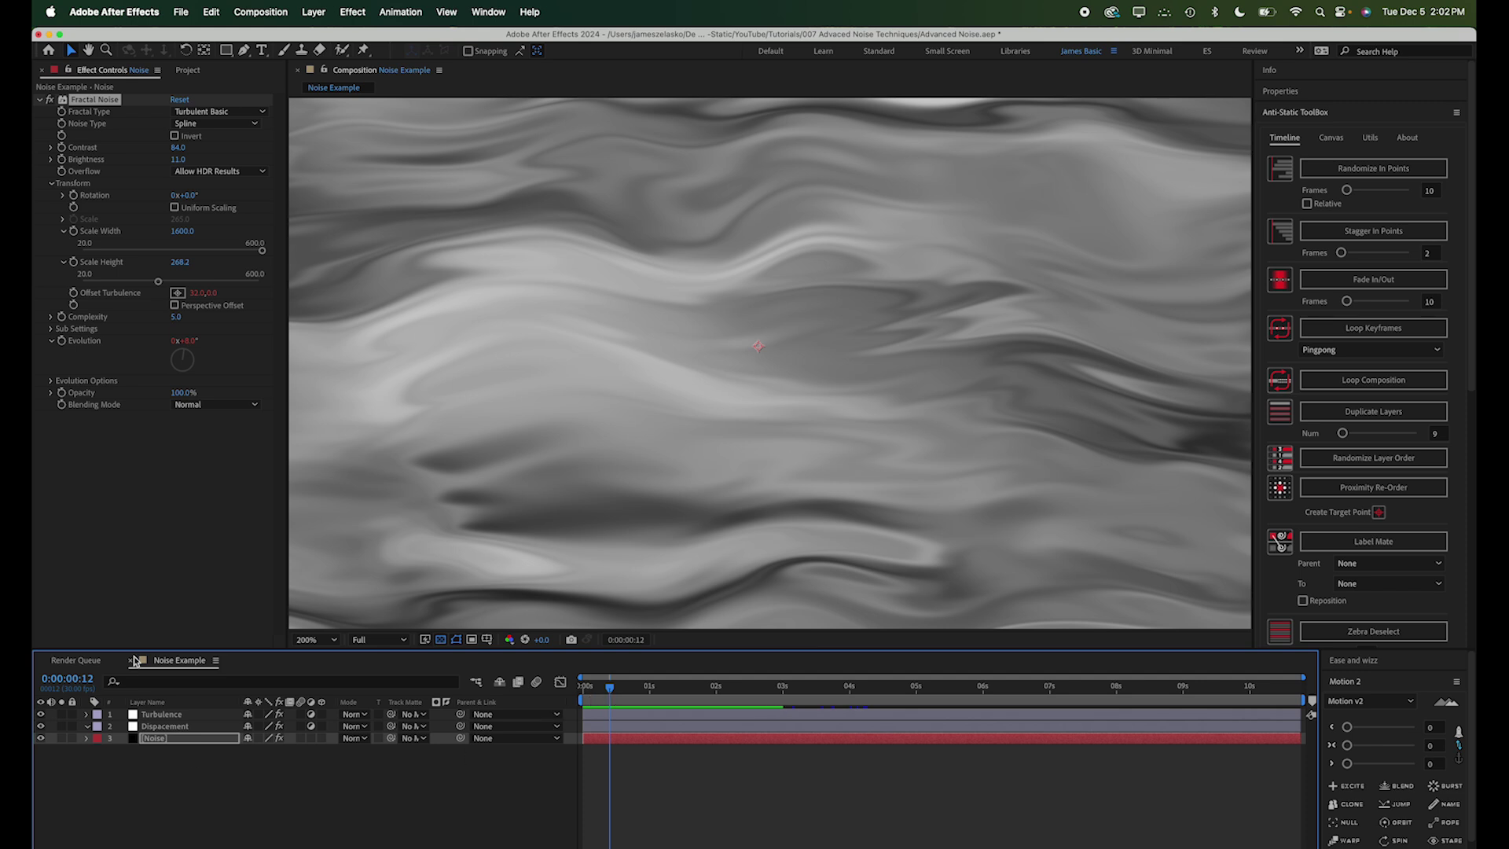
Set Turbulent Displace Complexity 3, Amount 56 and Size 9, then preview over time.
{"action": "left_click", "coordinate": [189, 713]}
{"action": "left_click", "coordinate": [176, 160]}
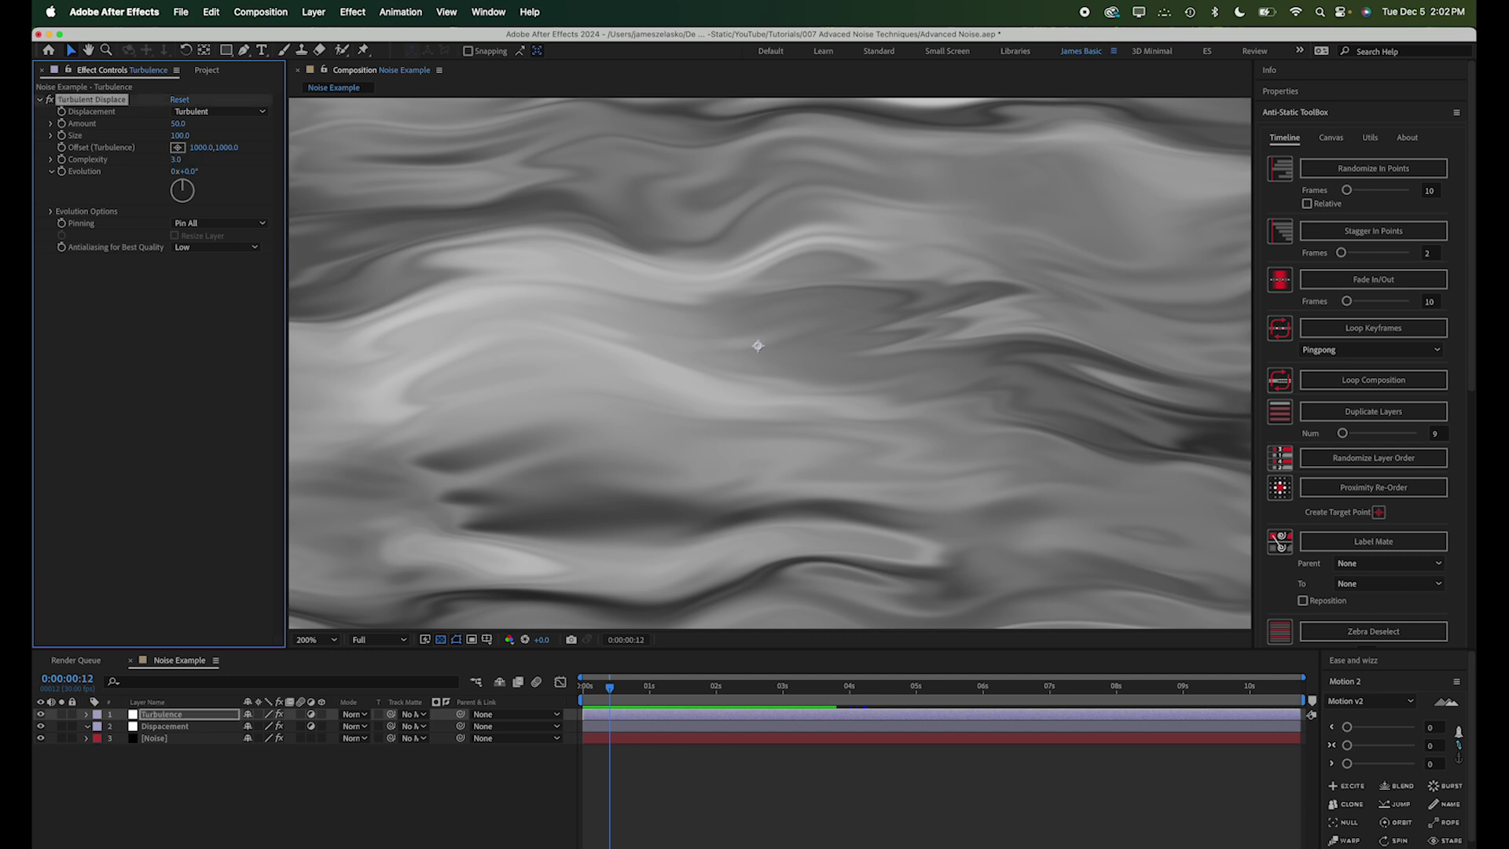
{"action": "type", "text": "3"}
{"action": "key", "text": "Return"}
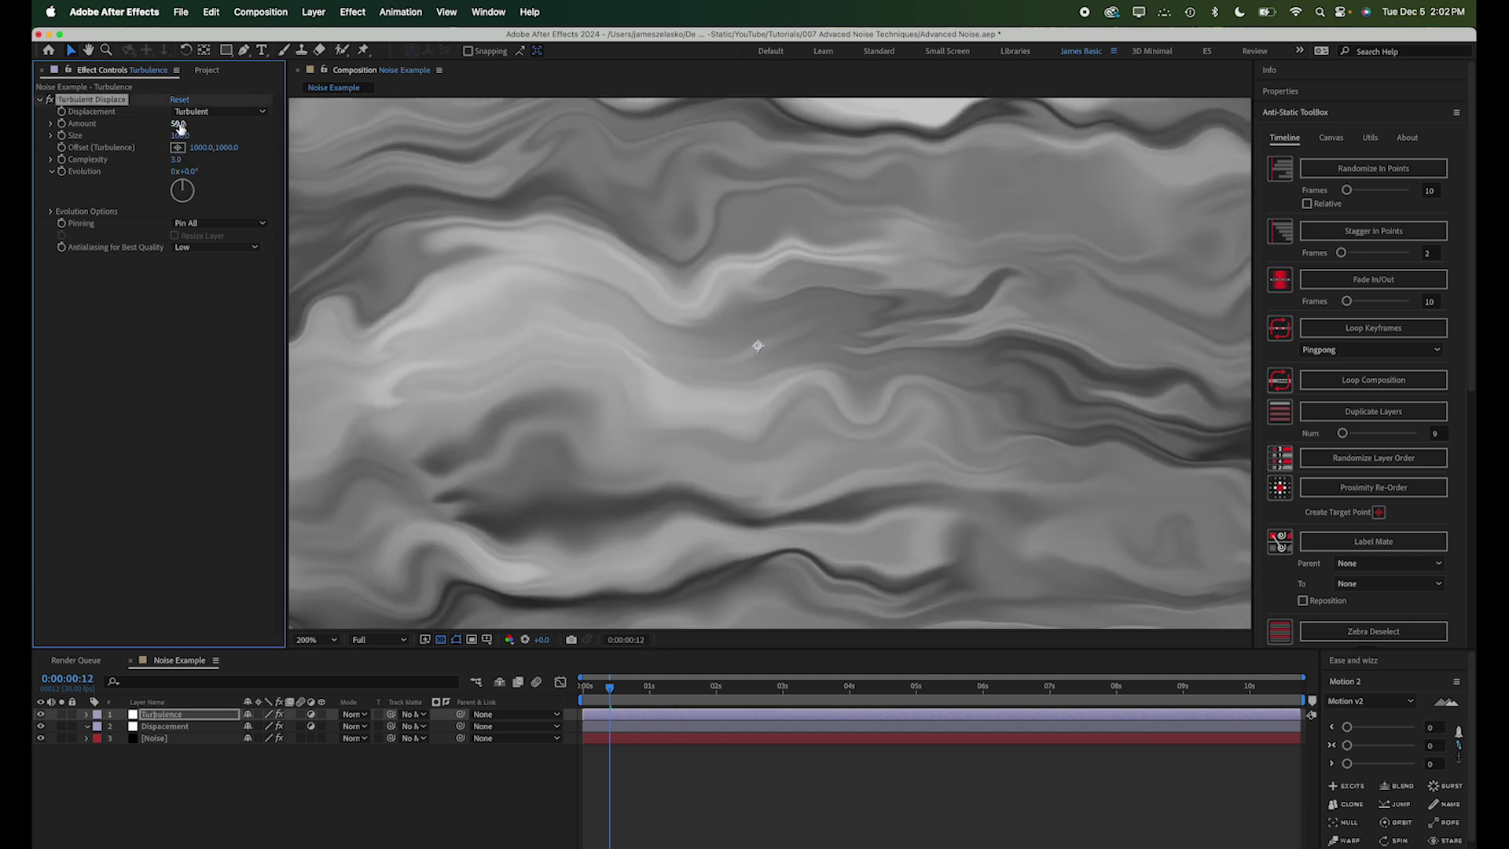
{"action": "left_click_drag", "start_coordinate": [180, 133], "coordinate": [187, 135]}
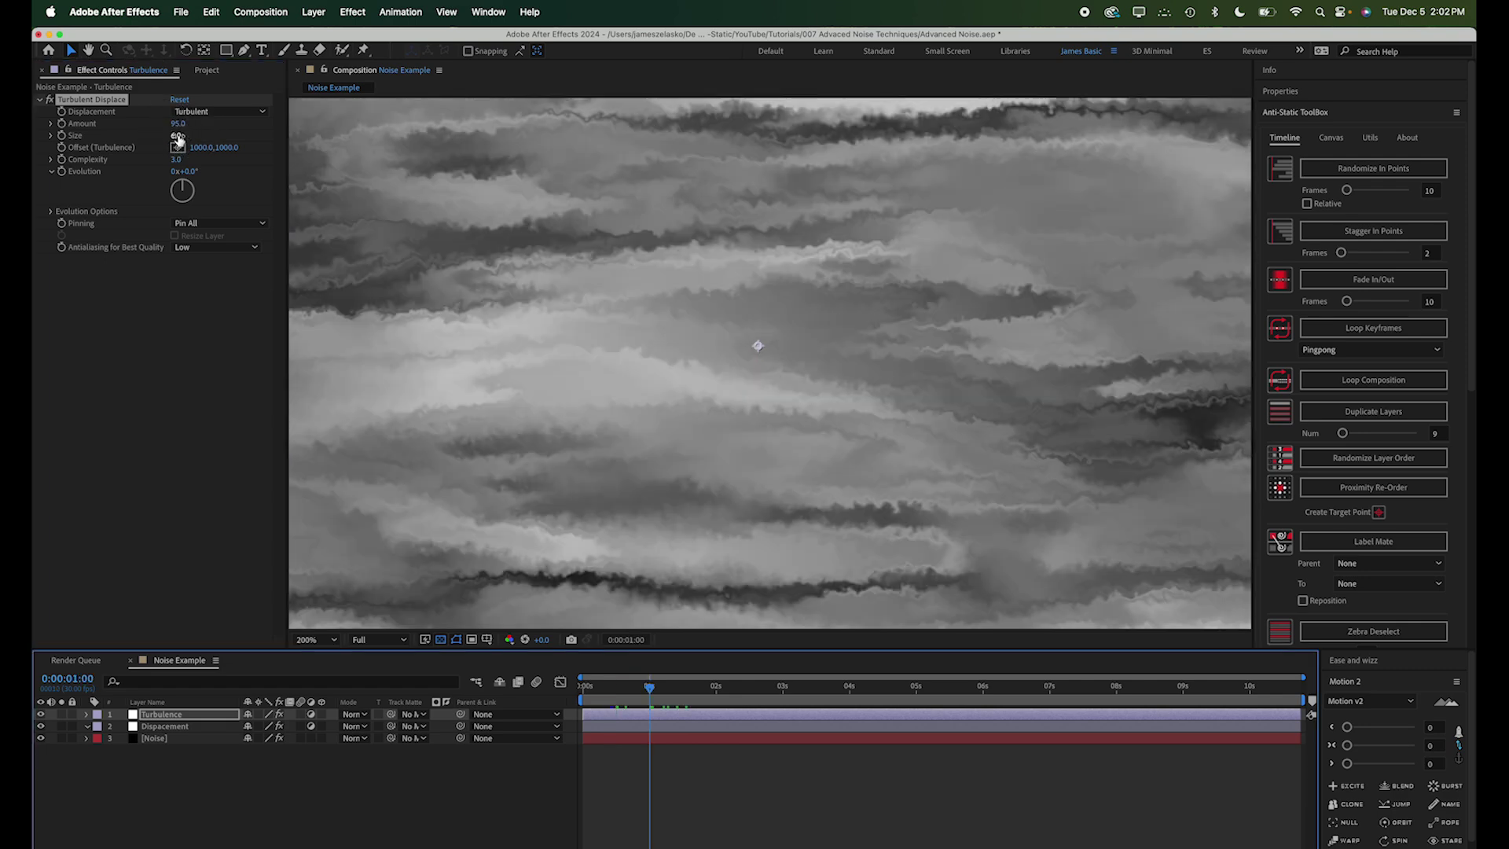
{"action": "mouse_move", "coordinate": [178, 137]}
{"action": "left_mouse_down"}
{"action": "mouse_move", "coordinate": [222, 120]}
{"action": "mouse_move", "coordinate": [162, 132]}
{"action": "left_mouse_up"}
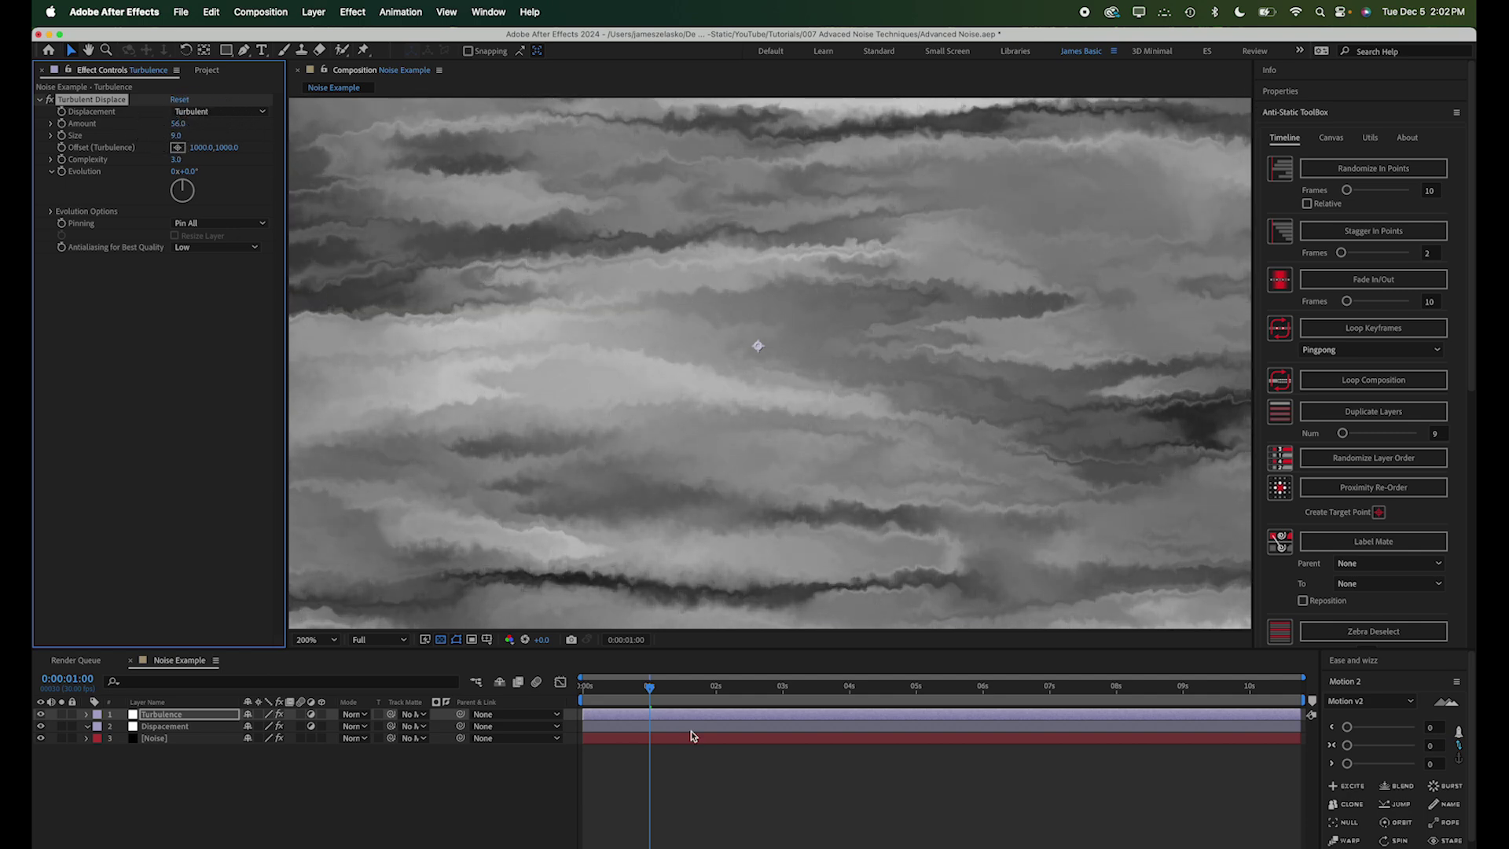
{"action": "left_click_drag", "start_coordinate": [651, 687], "coordinate": [794, 689]}
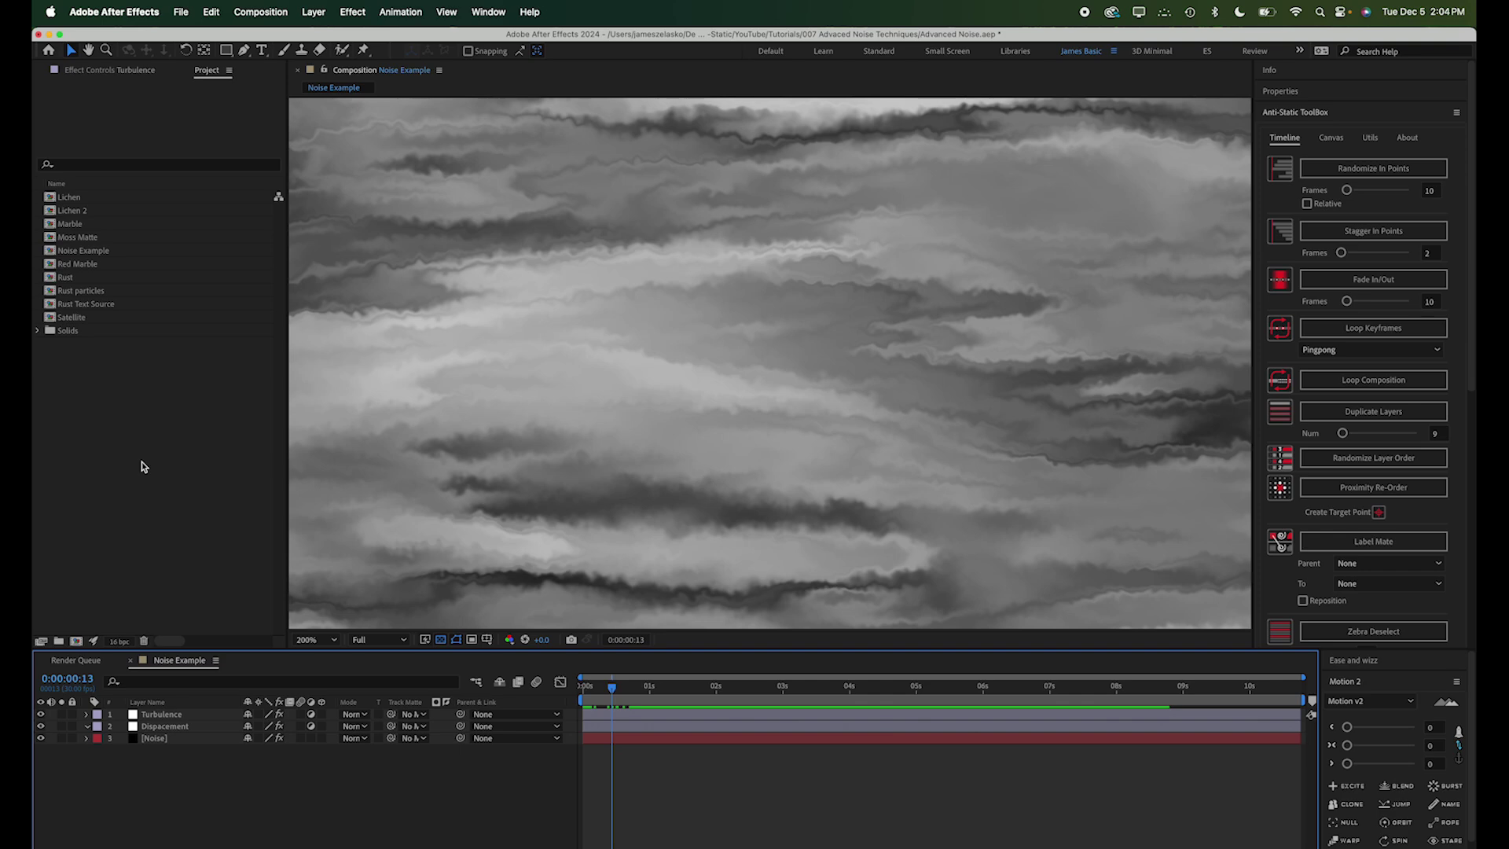
Open the Marble comp and set the Displace layer's max displacement to -190.
{"action": "double_click", "coordinate": [50, 225]}
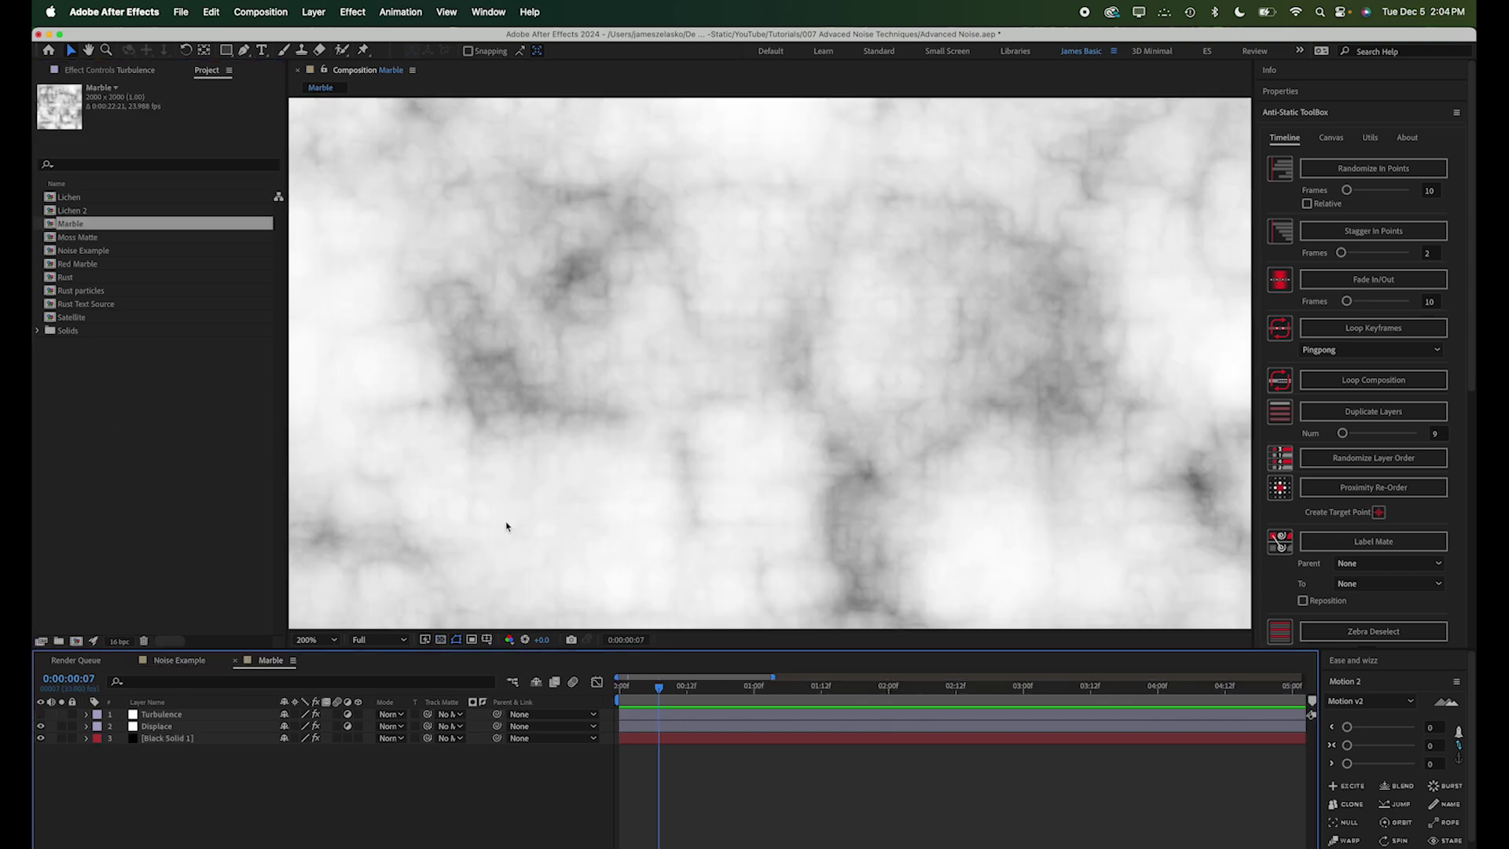
{"action": "left_click", "coordinate": [169, 738]}
{"action": "left_click", "coordinate": [149, 72]}
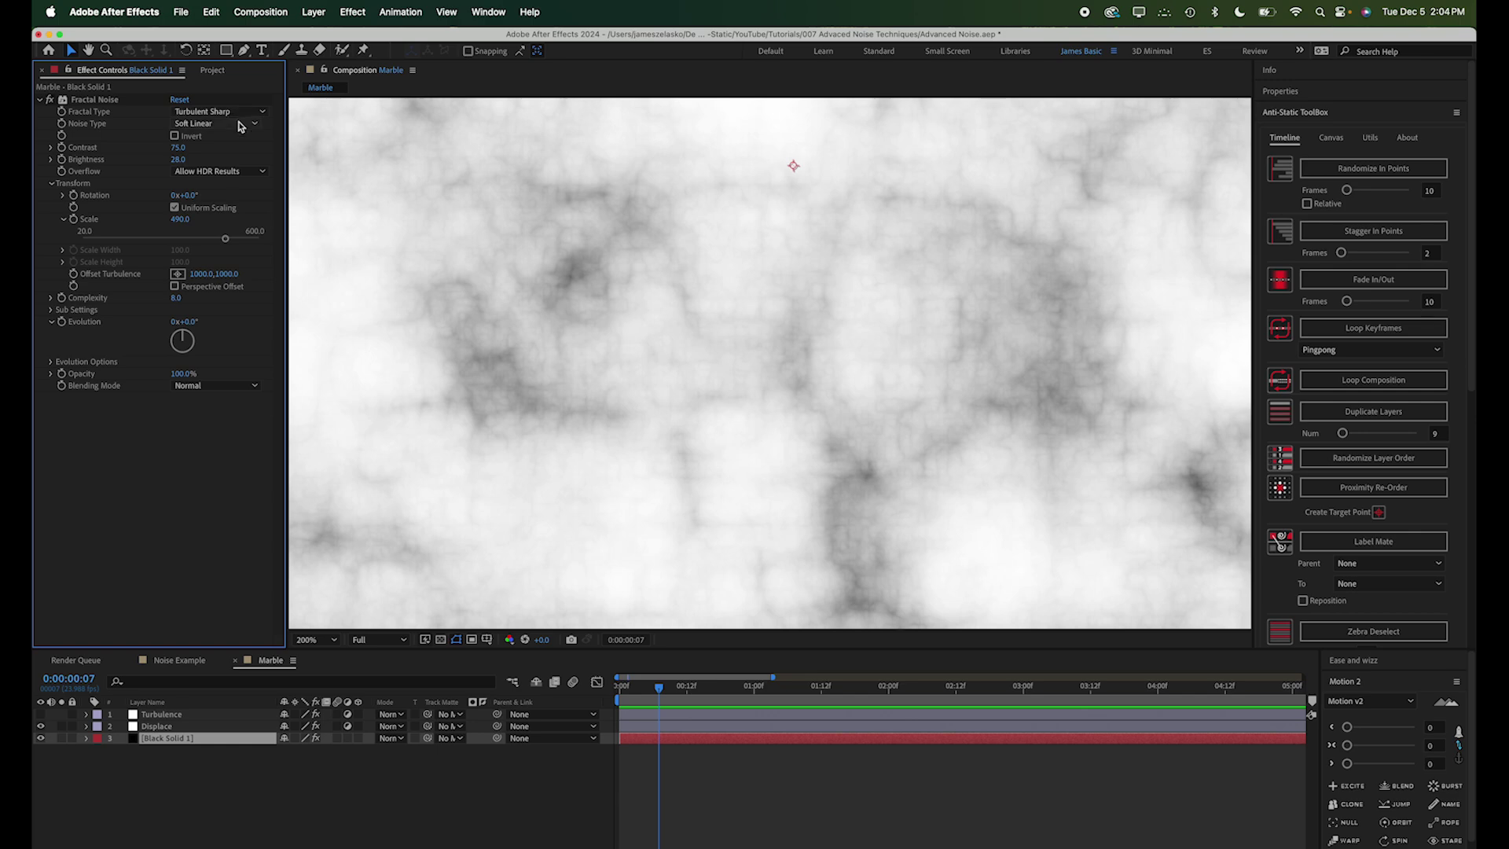
{"action": "left_click", "coordinate": [161, 729]}
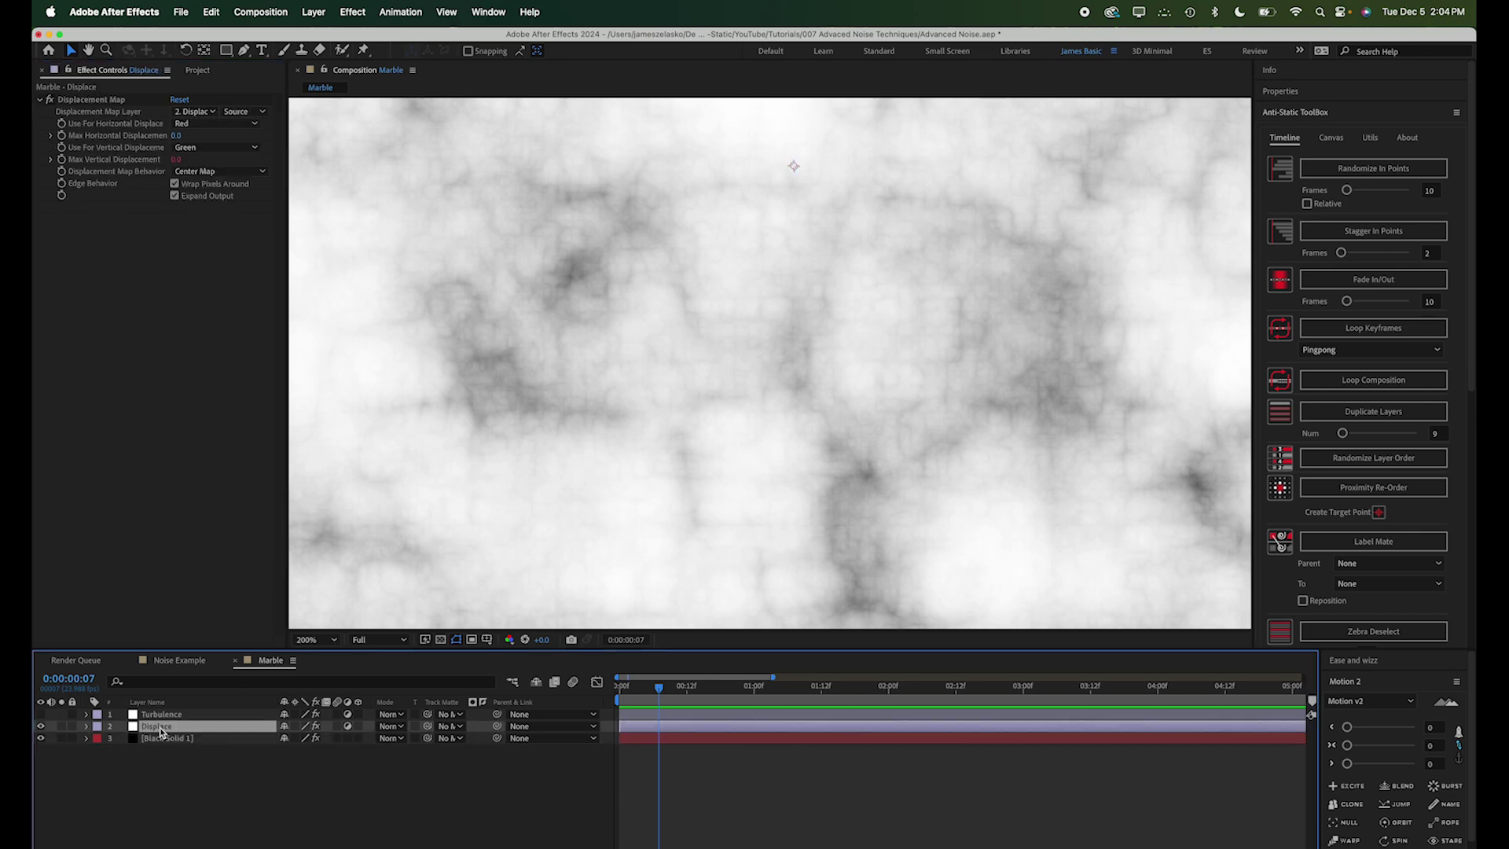
{"action": "left_click_drag", "start_coordinate": [176, 135], "coordinate": [44, 135]}
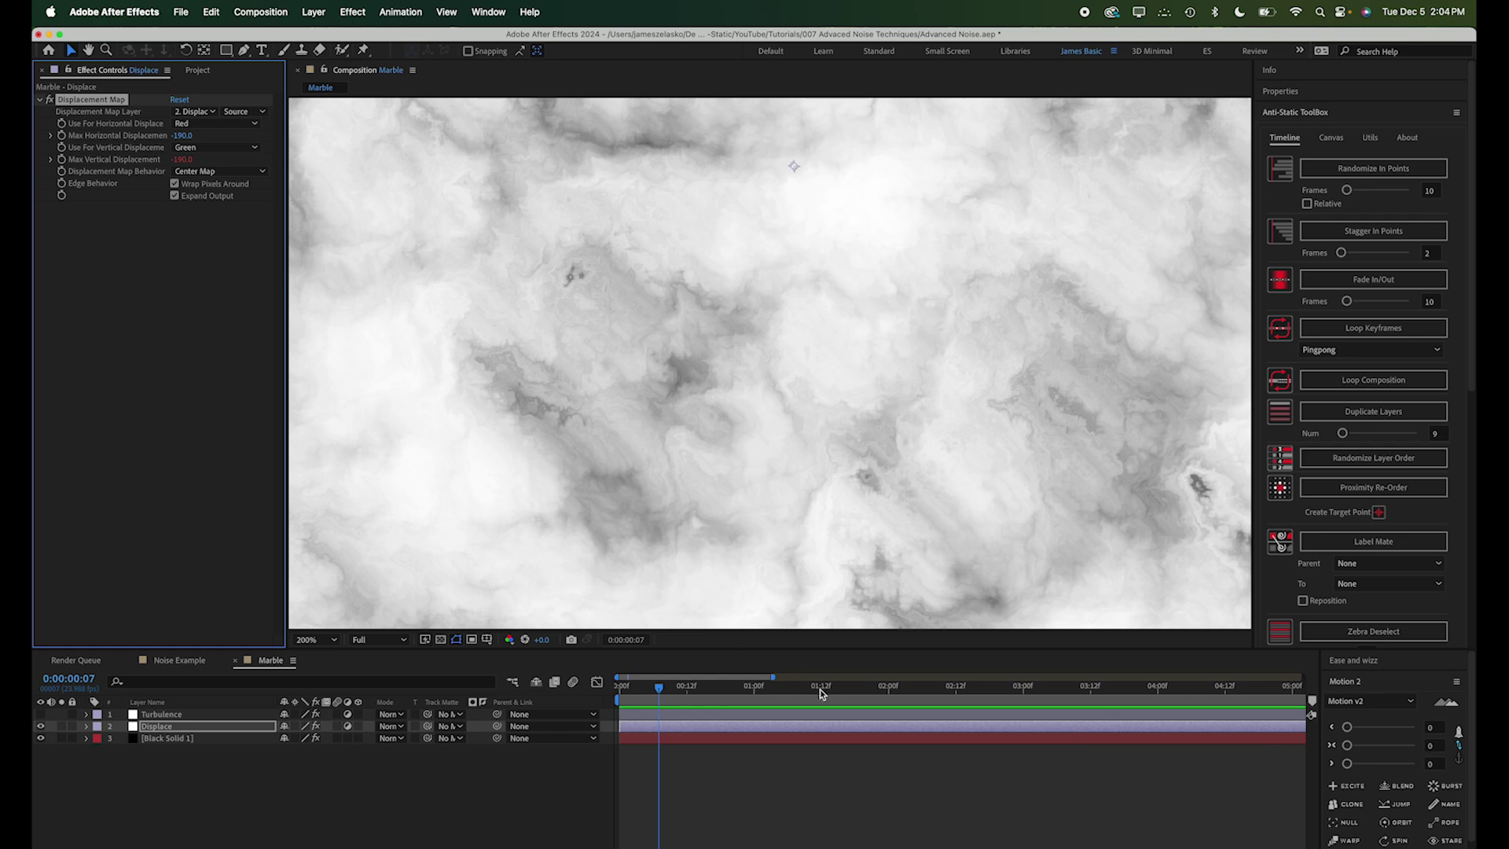
Turn on the Turbulence layer to form marble veins and preview a later frame.
{"action": "left_click", "coordinate": [41, 714]}
{"action": "left_click_drag", "start_coordinate": [669, 693], "coordinate": [692, 687]}
{"action": "key", "text": "comma"}
{"action": "key", "text": "period"}
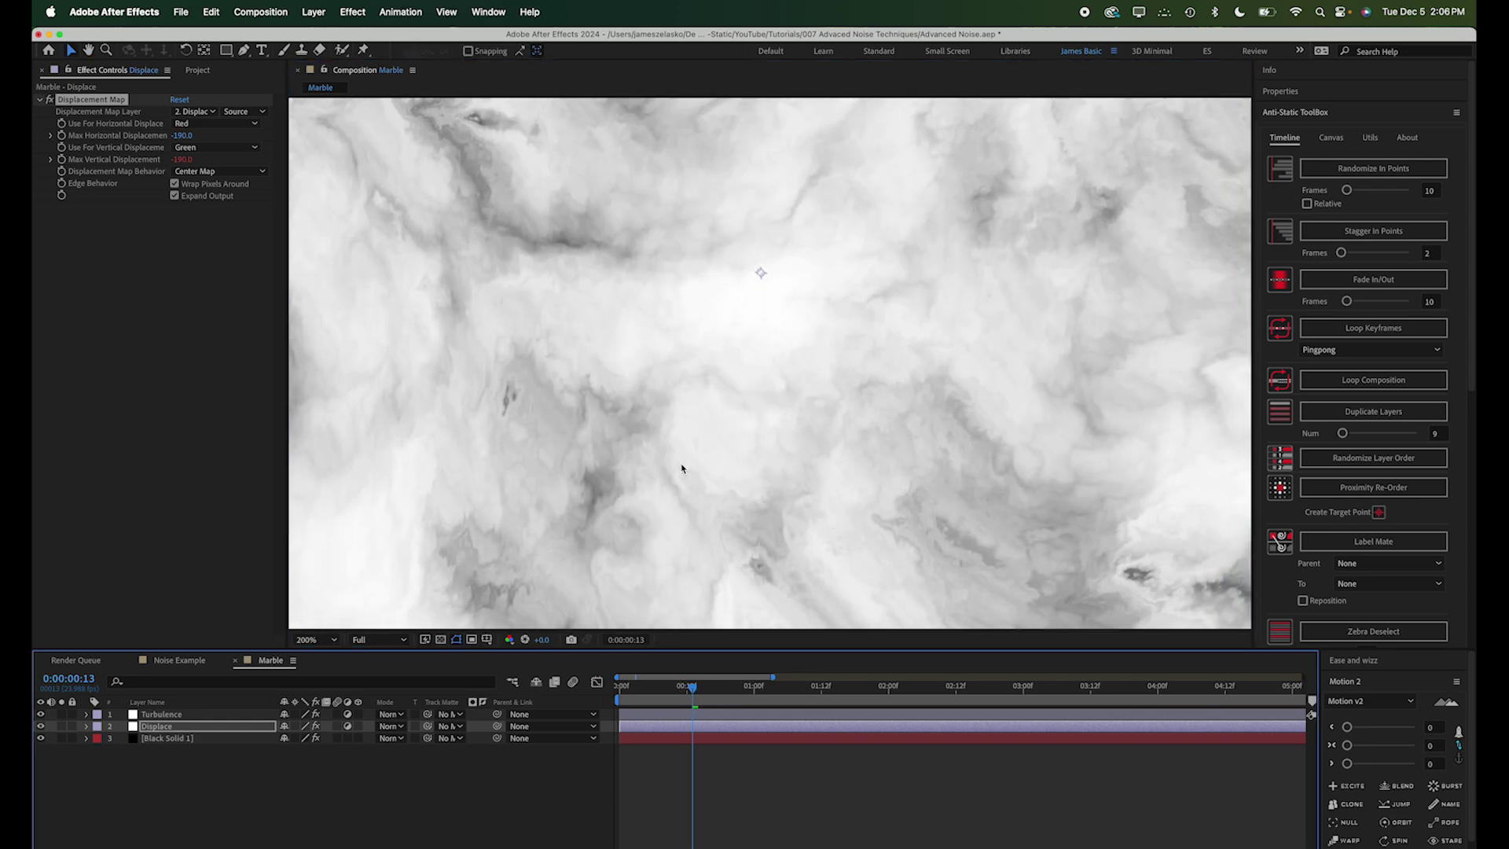
Open Red Marble, hide all layers, then show Gray Solid 8 and the Noise 1 streaks.
{"action": "left_click", "coordinate": [197, 70]}
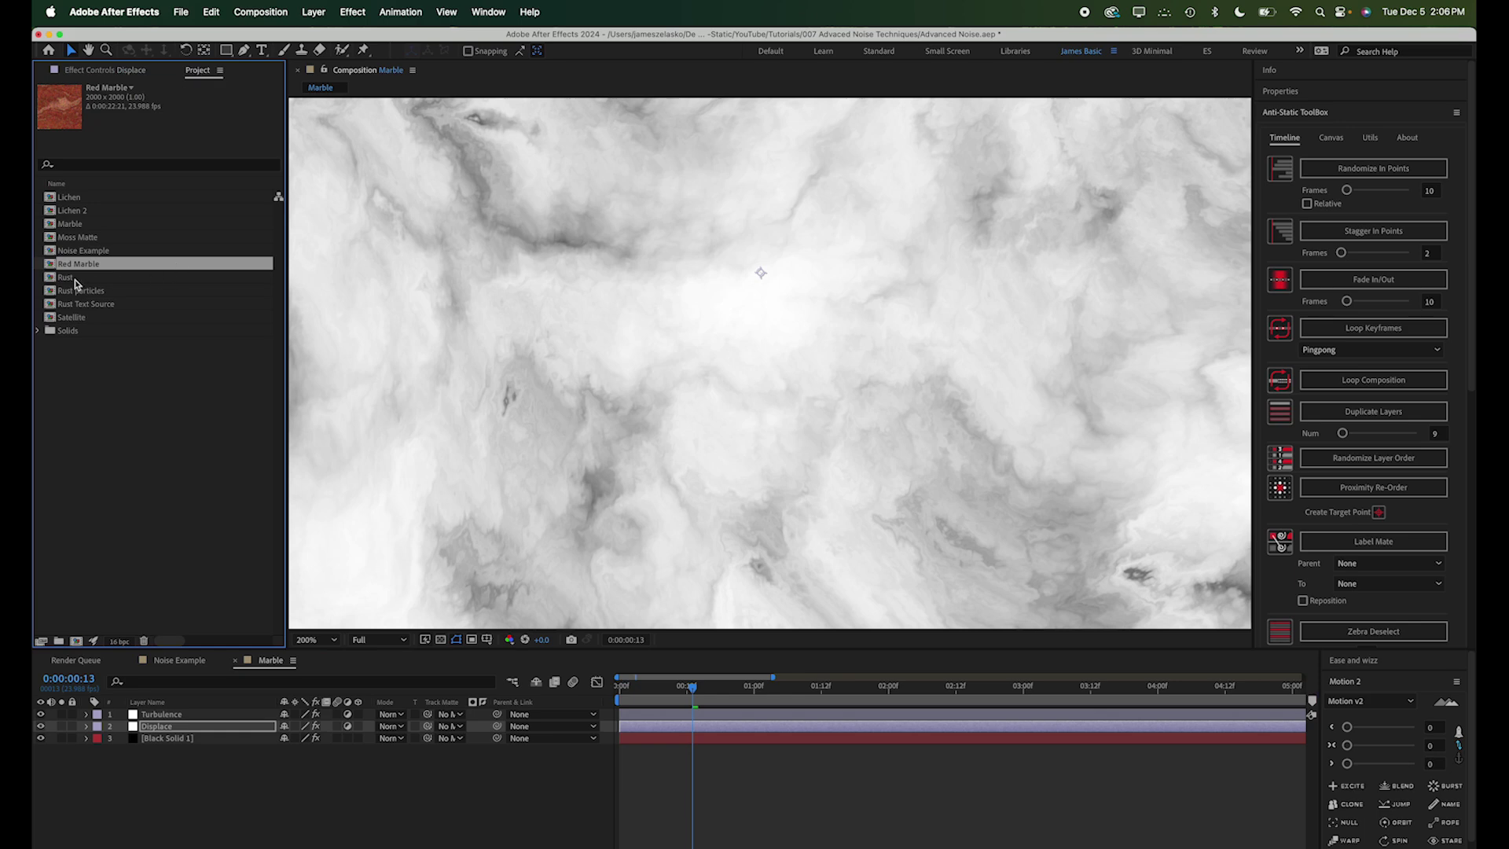
{"action": "double_click", "coordinate": [51, 267]}
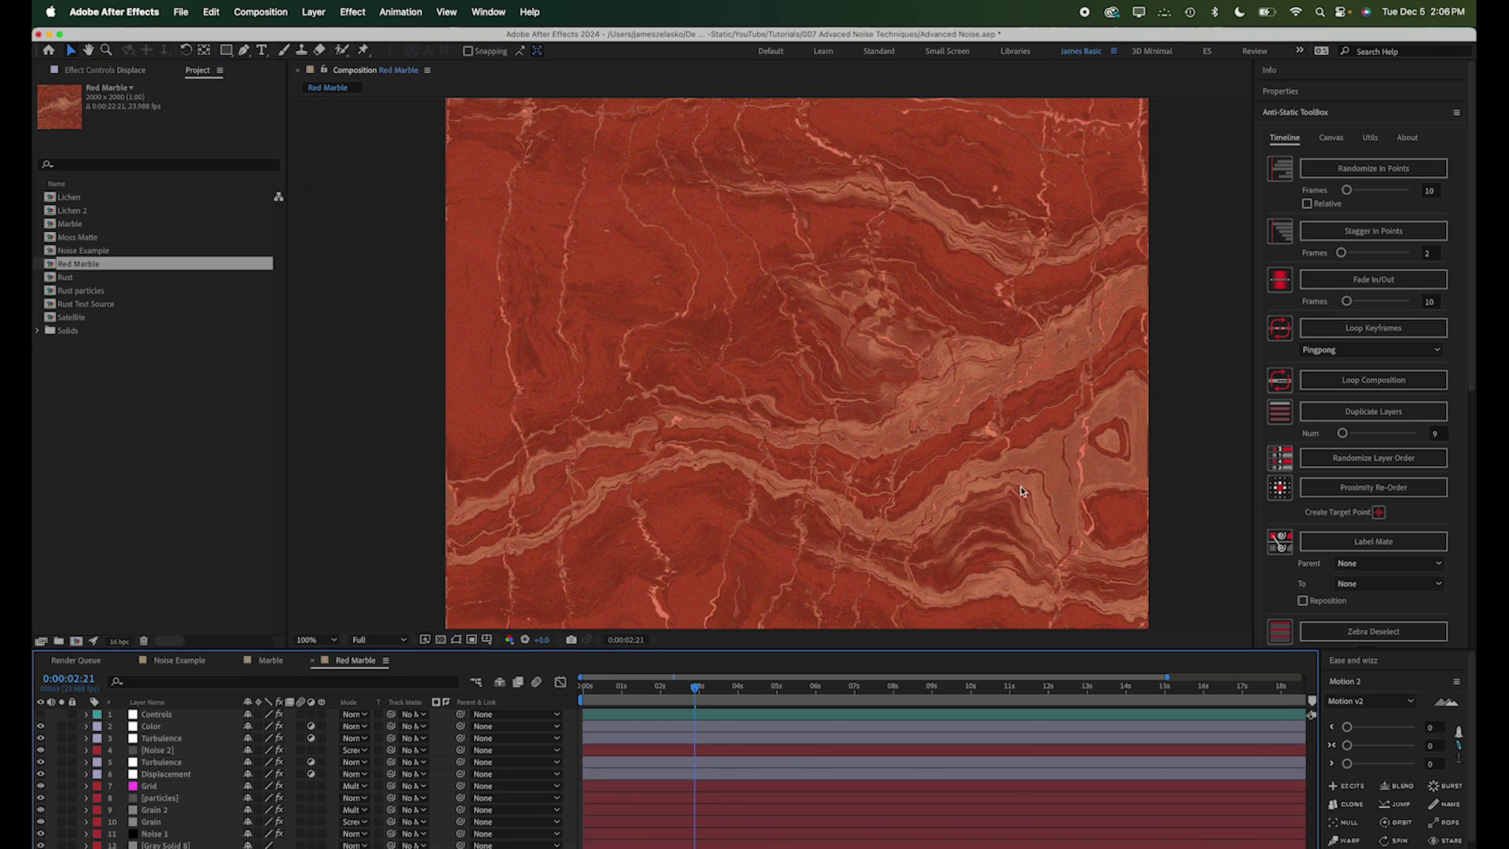
{"action": "scroll", "coordinate": [880, 361], "scroll_direction": "up", "scroll_amount": 1}
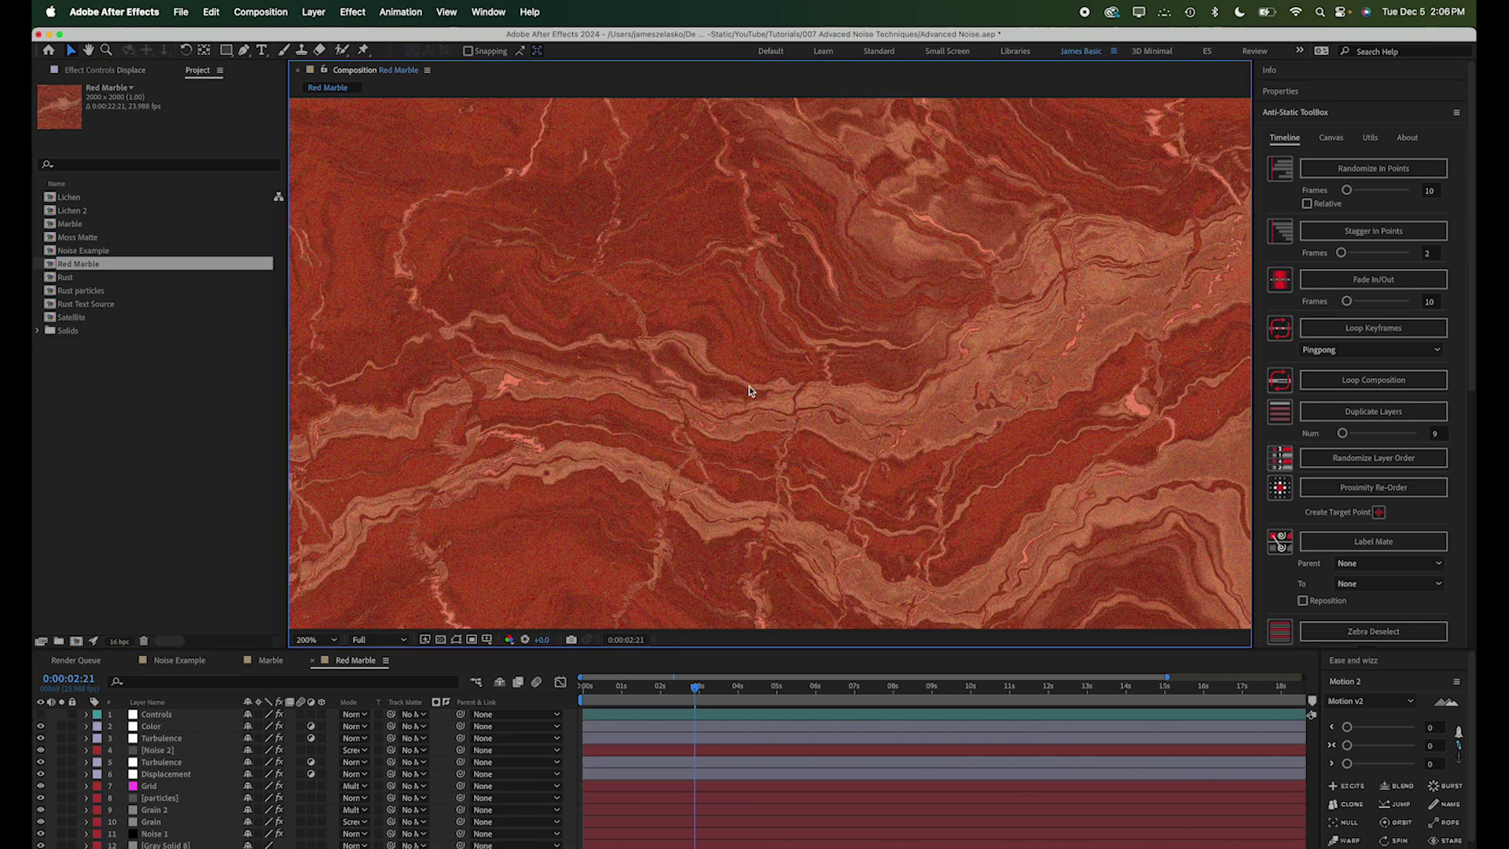
{"action": "left_click_drag", "start_coordinate": [40, 714], "coordinate": [43, 846]}
{"action": "left_click", "coordinate": [40, 845]}
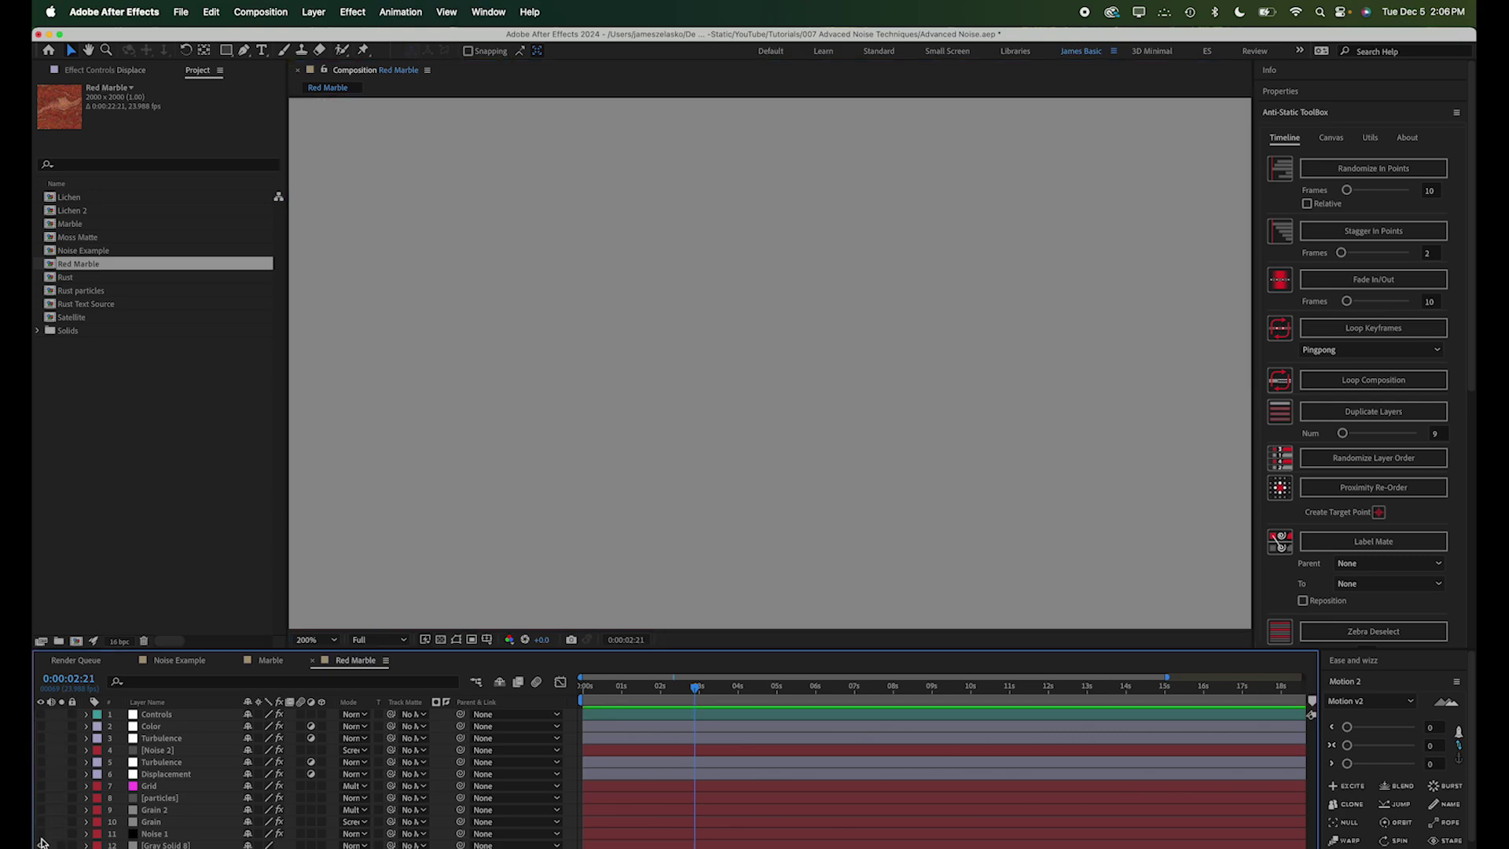
{"action": "left_click", "coordinate": [41, 833]}
{"action": "left_click", "coordinate": [168, 833]}
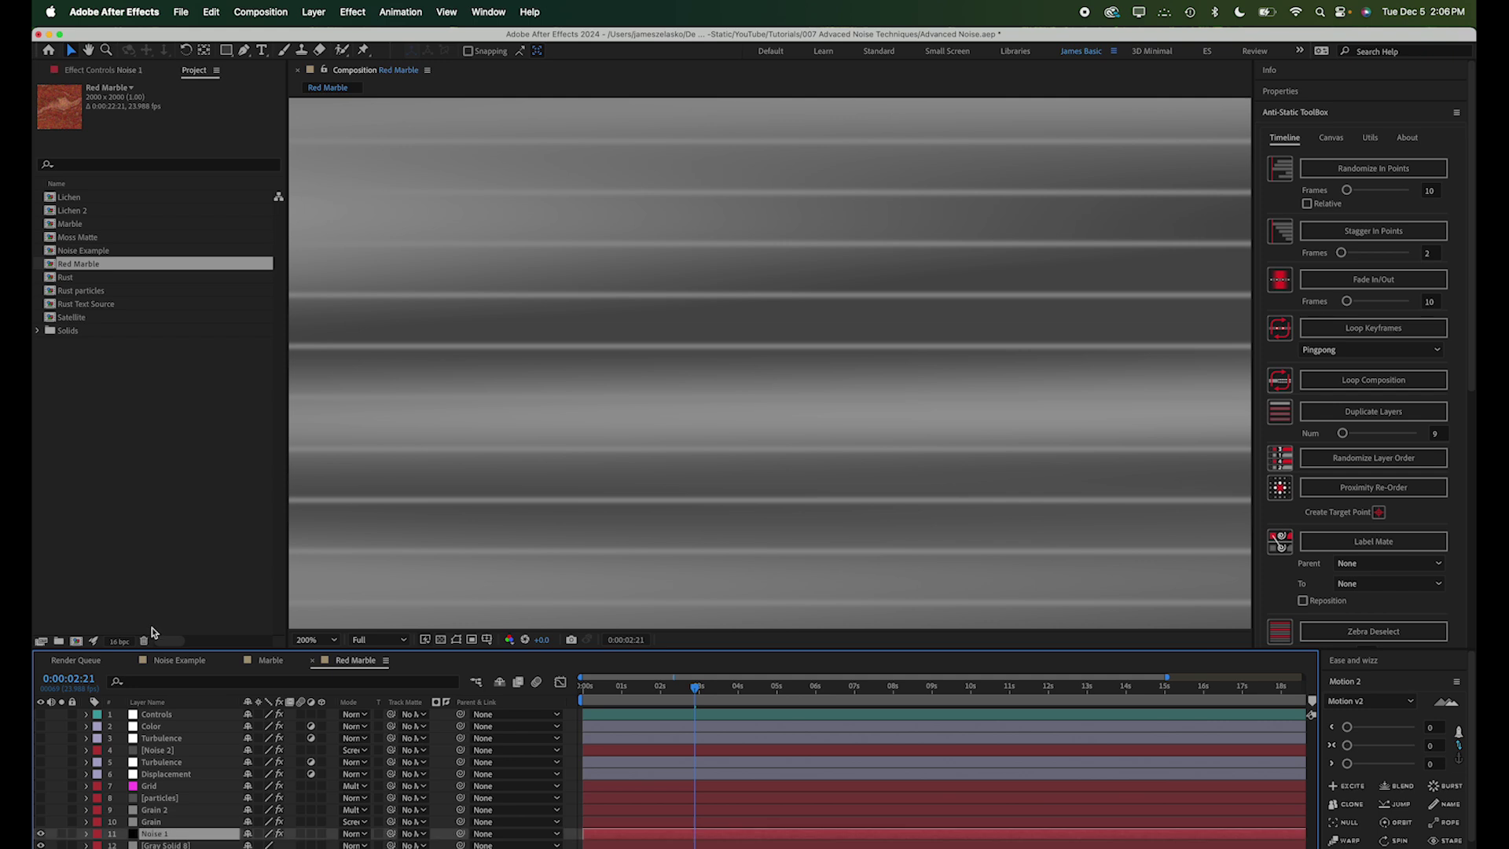
{"action": "left_click", "coordinate": [137, 71]}
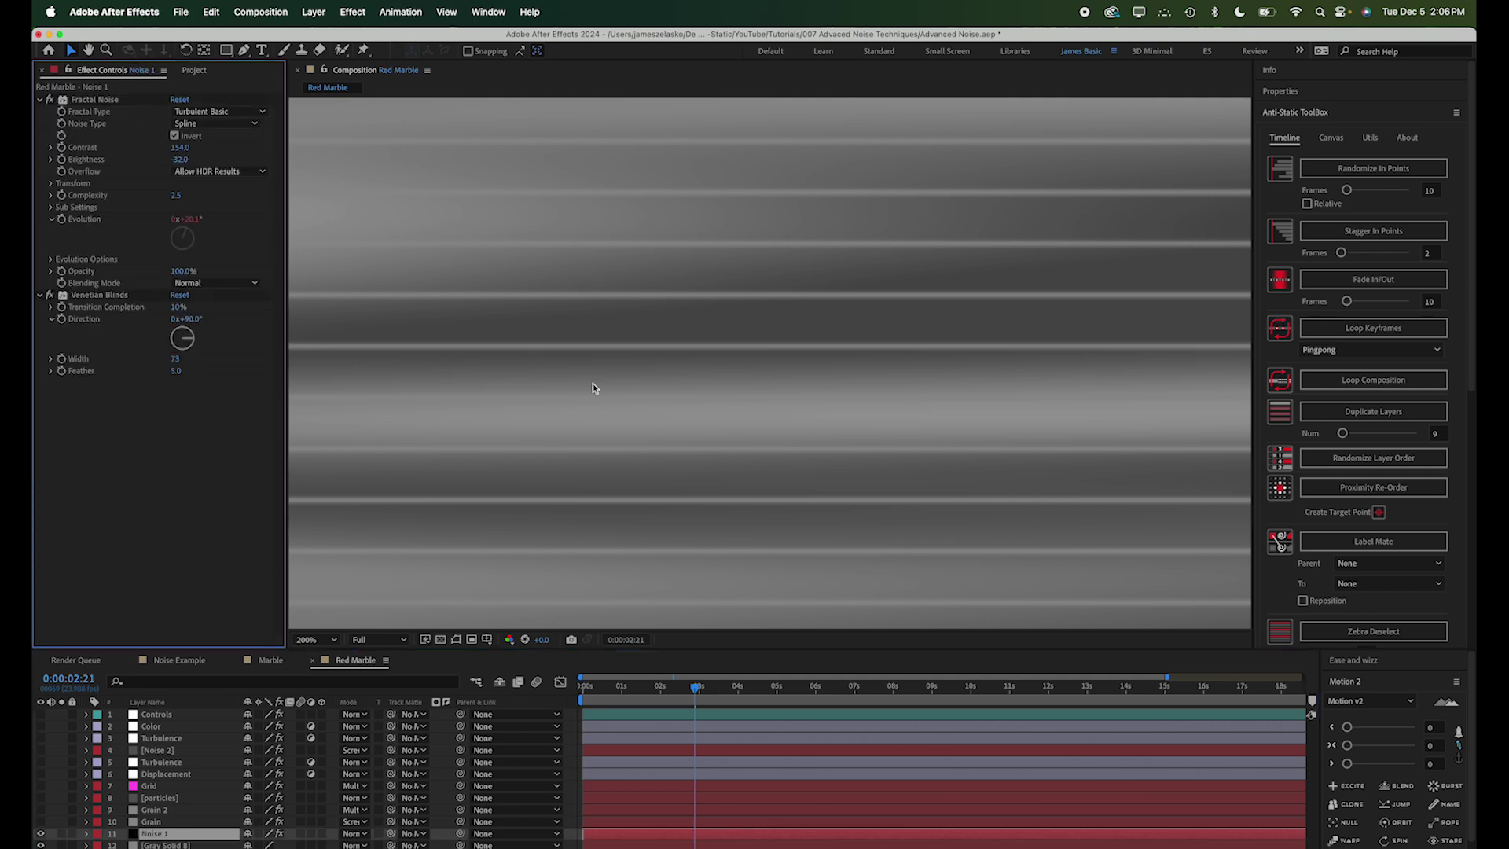
{"action": "key", "text": "comma"}
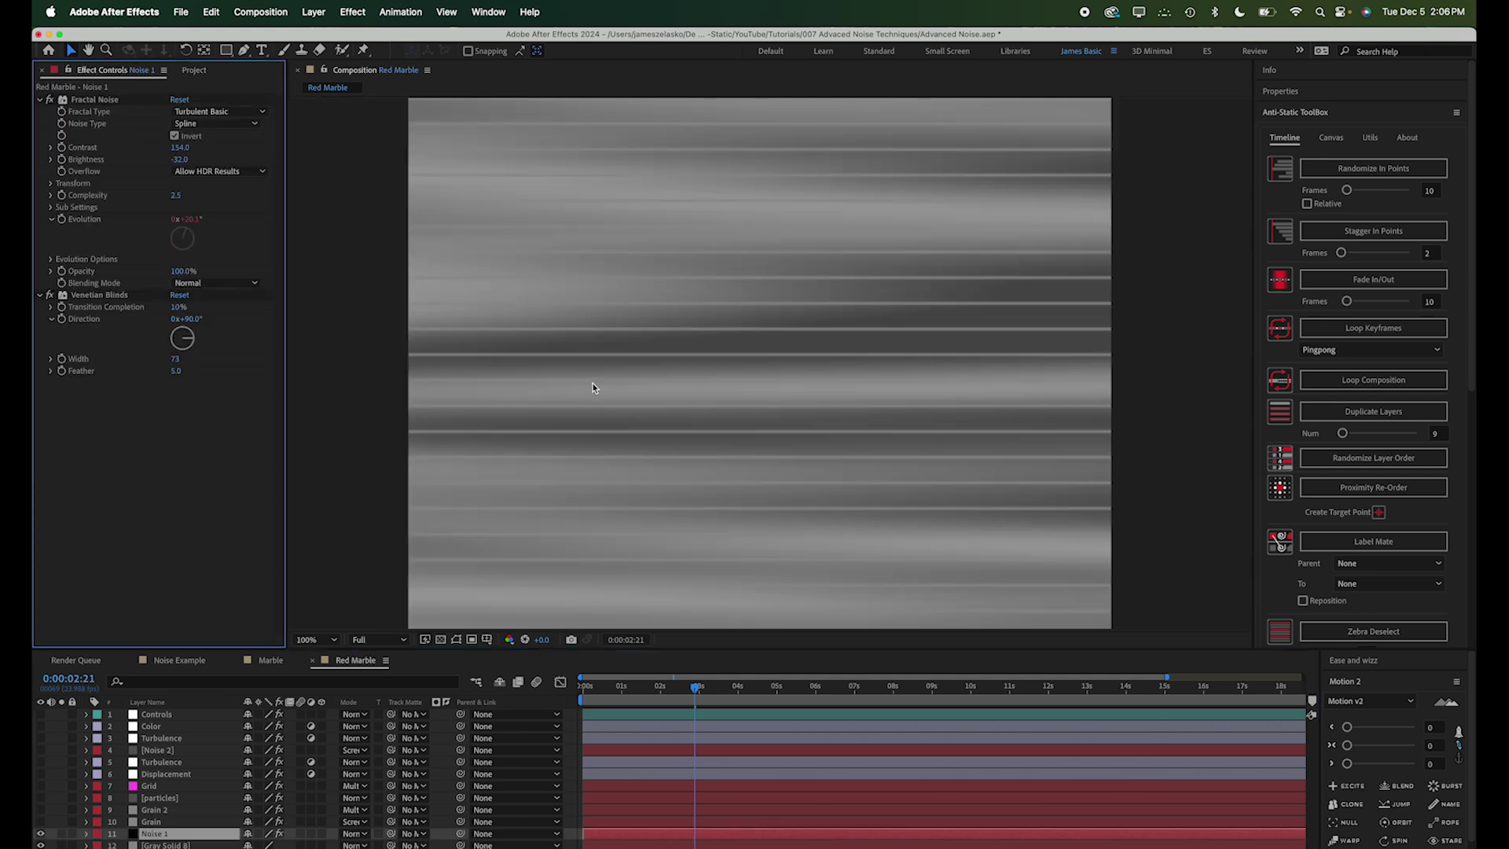
Show Grain, Grain 2, particles, Grid, Displacement and Turbulence layers in turn.
{"action": "left_click", "coordinate": [41, 821]}
{"action": "left_click", "coordinate": [41, 810]}
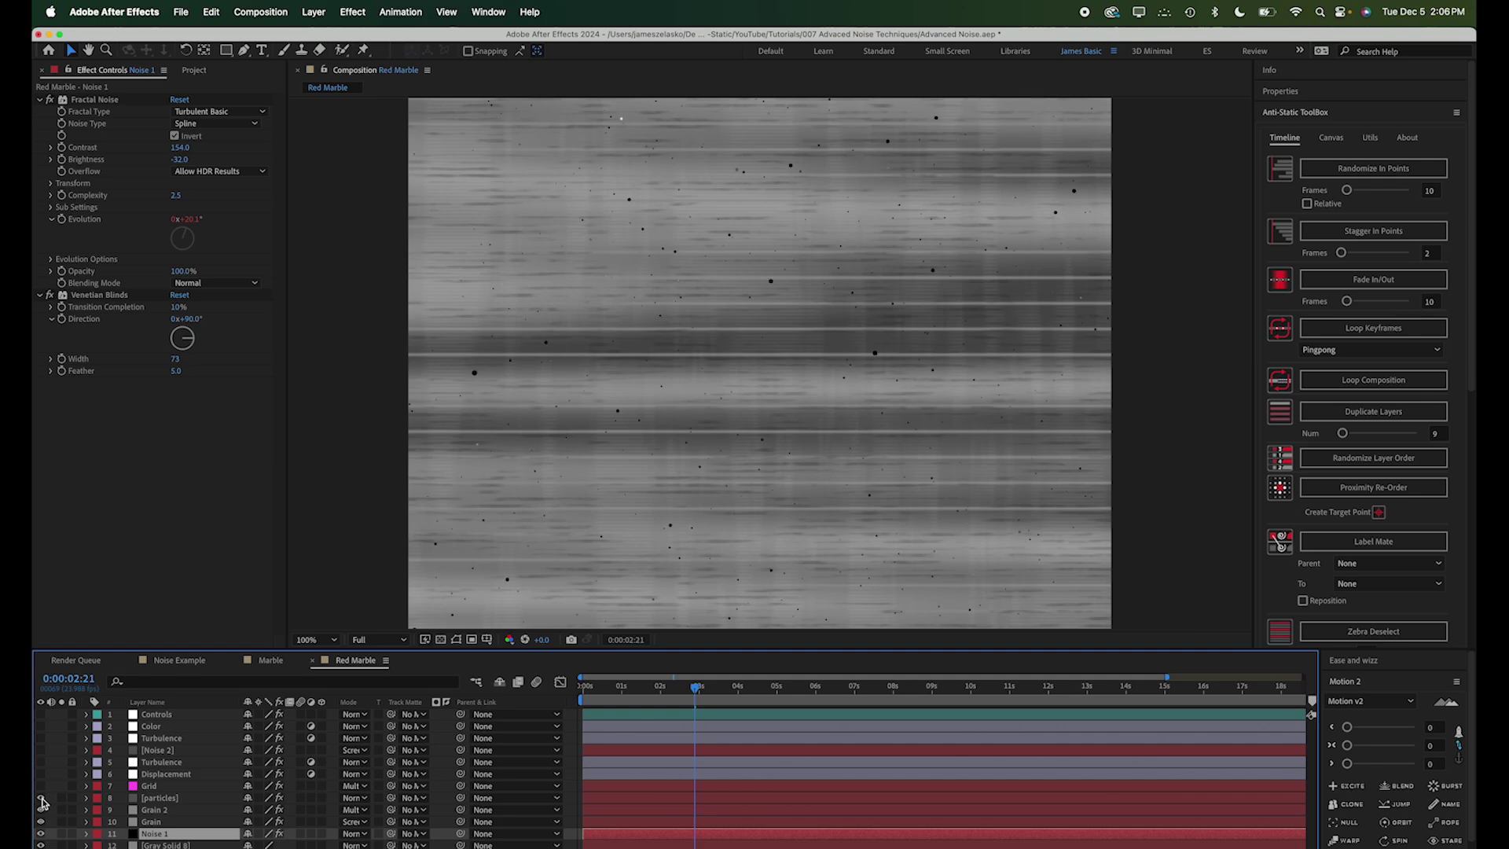
{"action": "left_click", "coordinate": [159, 799]}
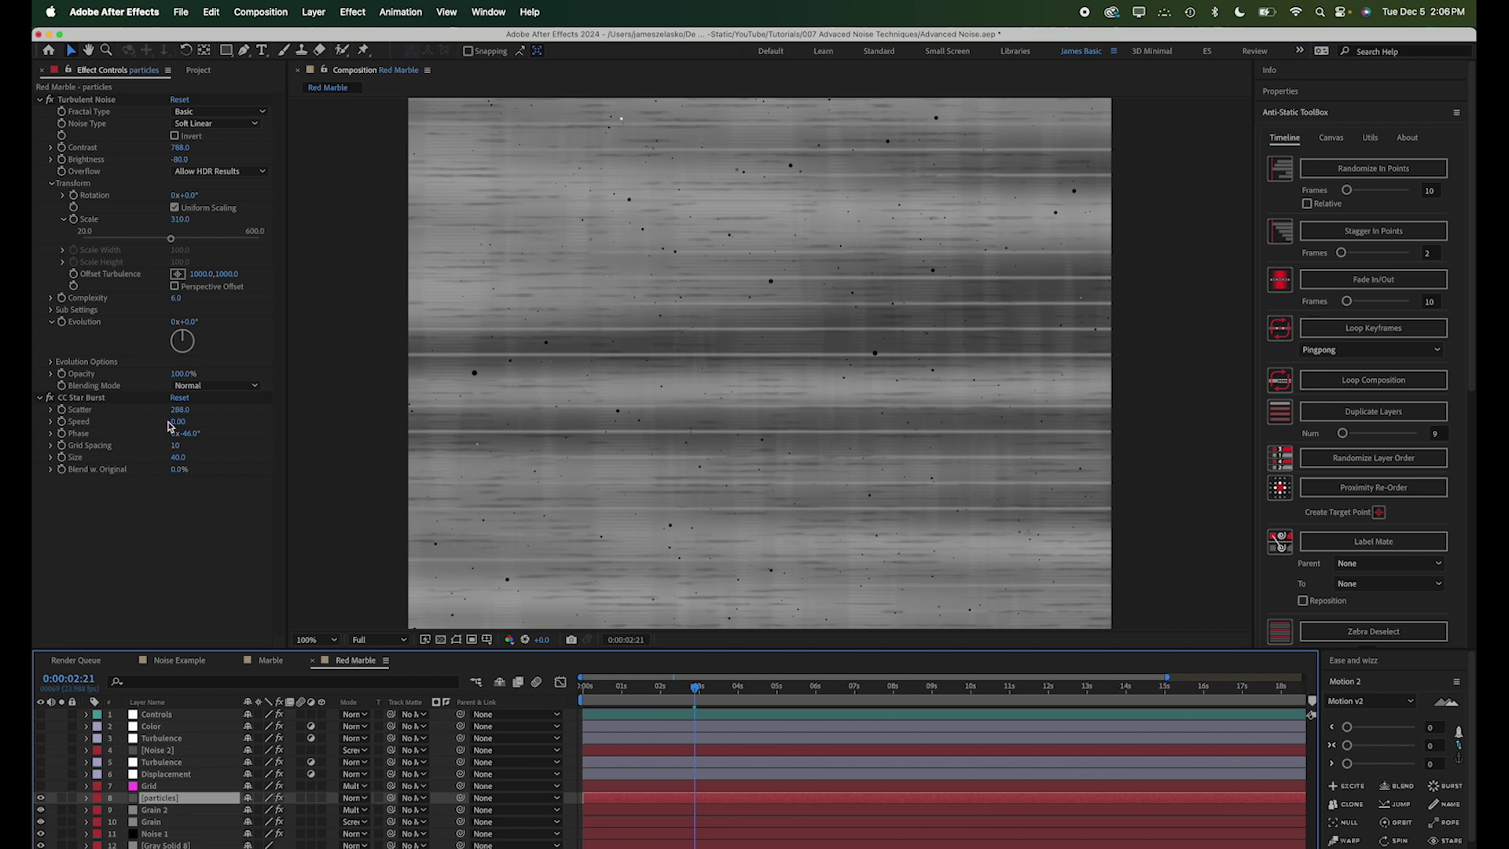
{"action": "left_click", "coordinate": [40, 785]}
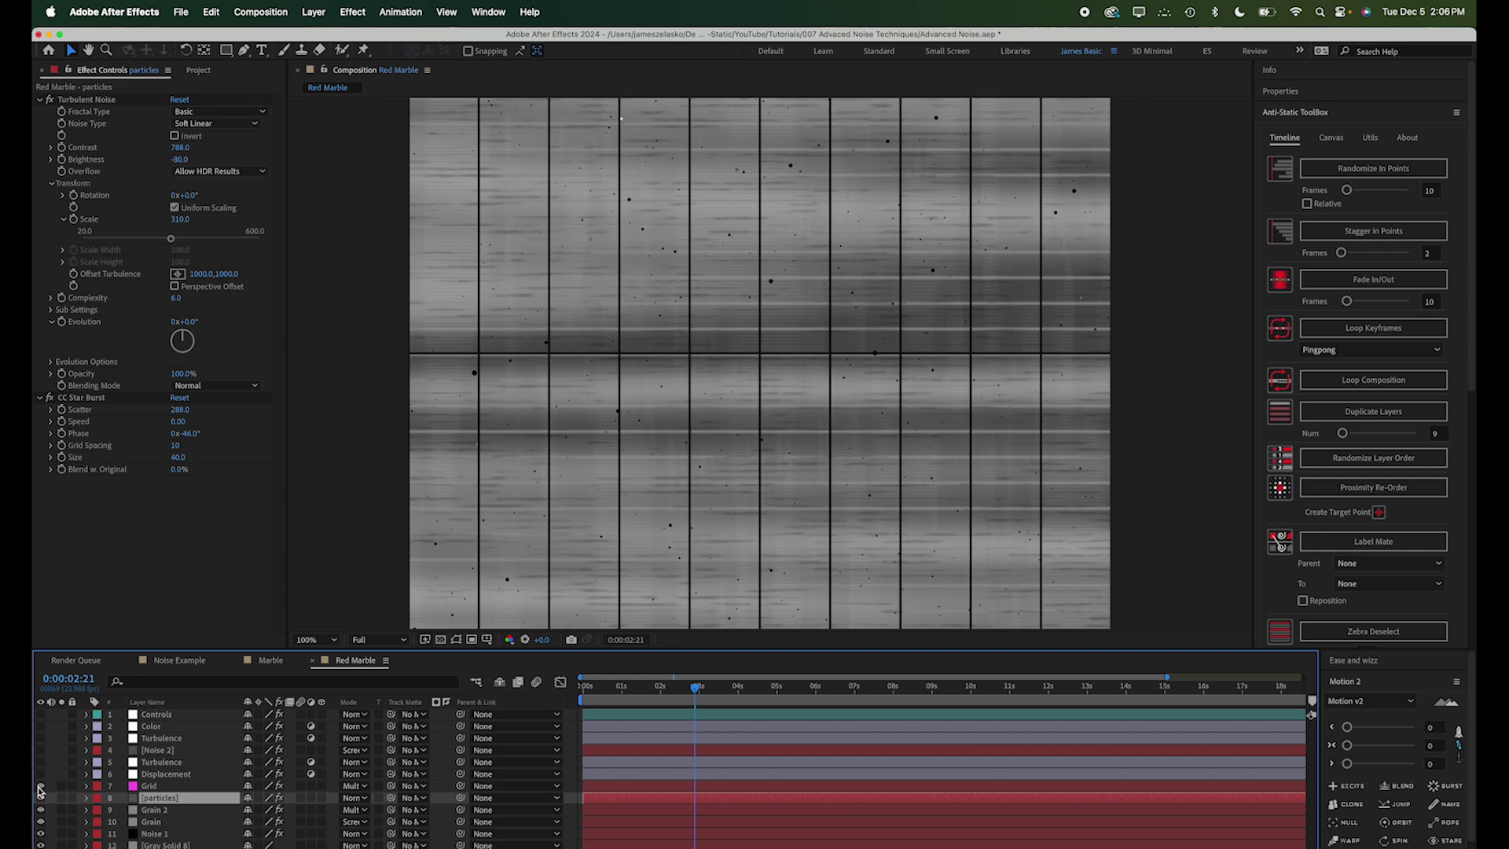
{"action": "left_click", "coordinate": [41, 775]}
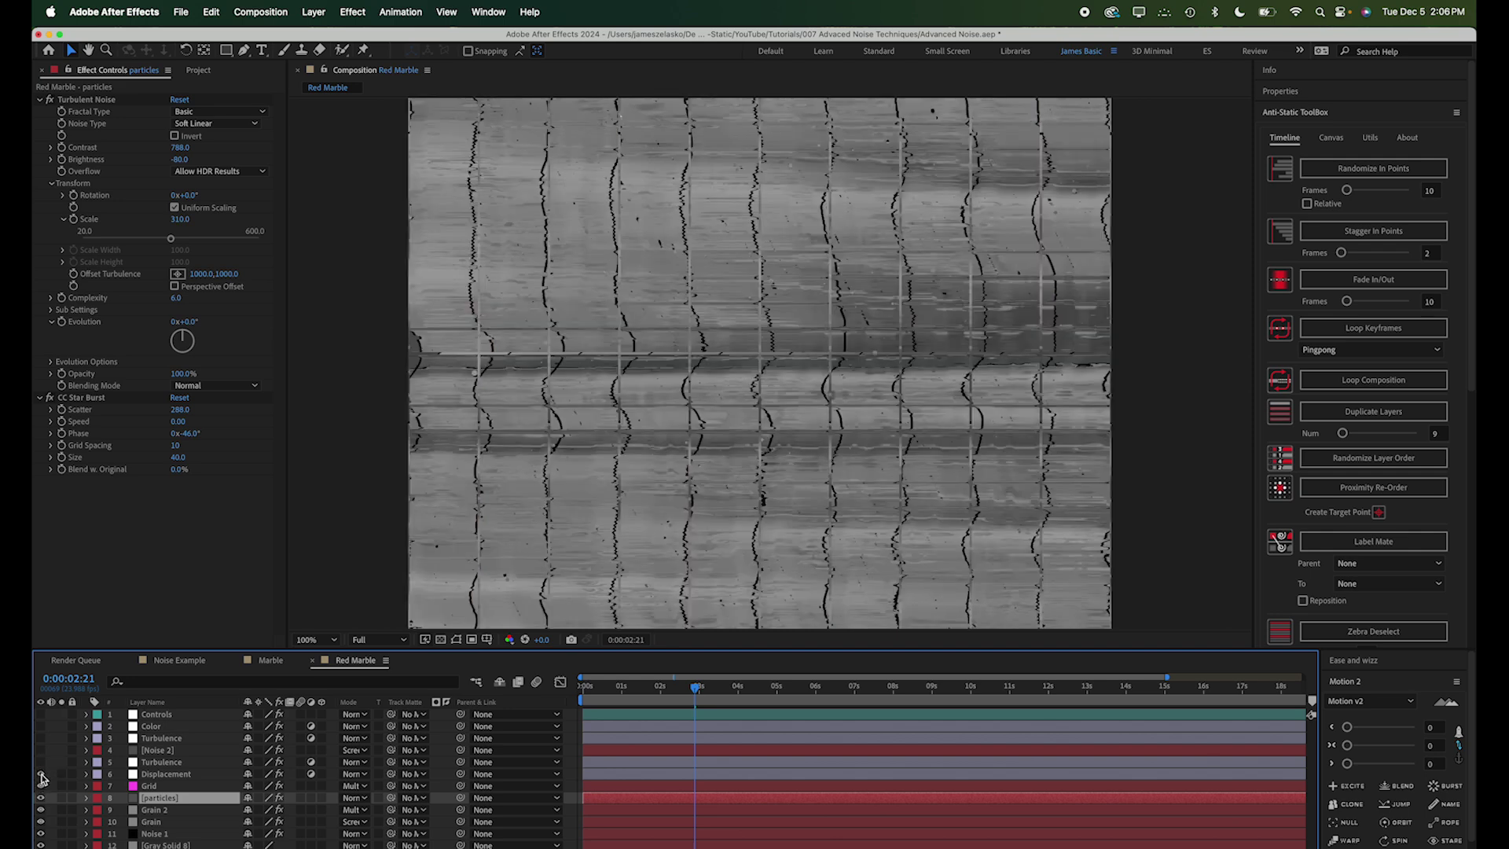
{"action": "left_click", "coordinate": [40, 762]}
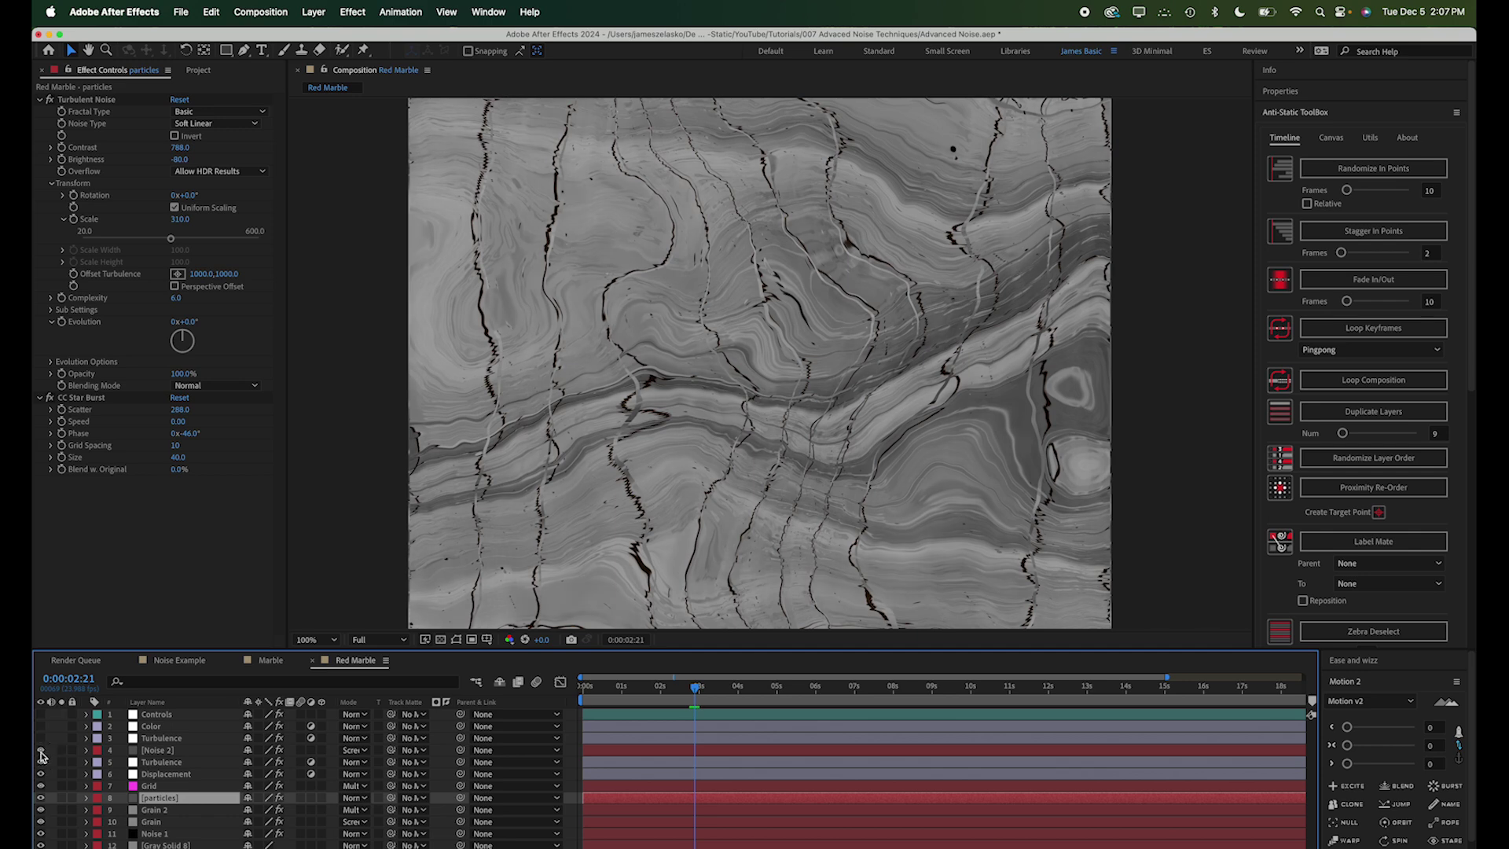
Turn on the upper Turbulence and Color layers to tint the marble red.
{"action": "left_click", "coordinate": [41, 738]}
{"action": "left_click", "coordinate": [43, 741]}
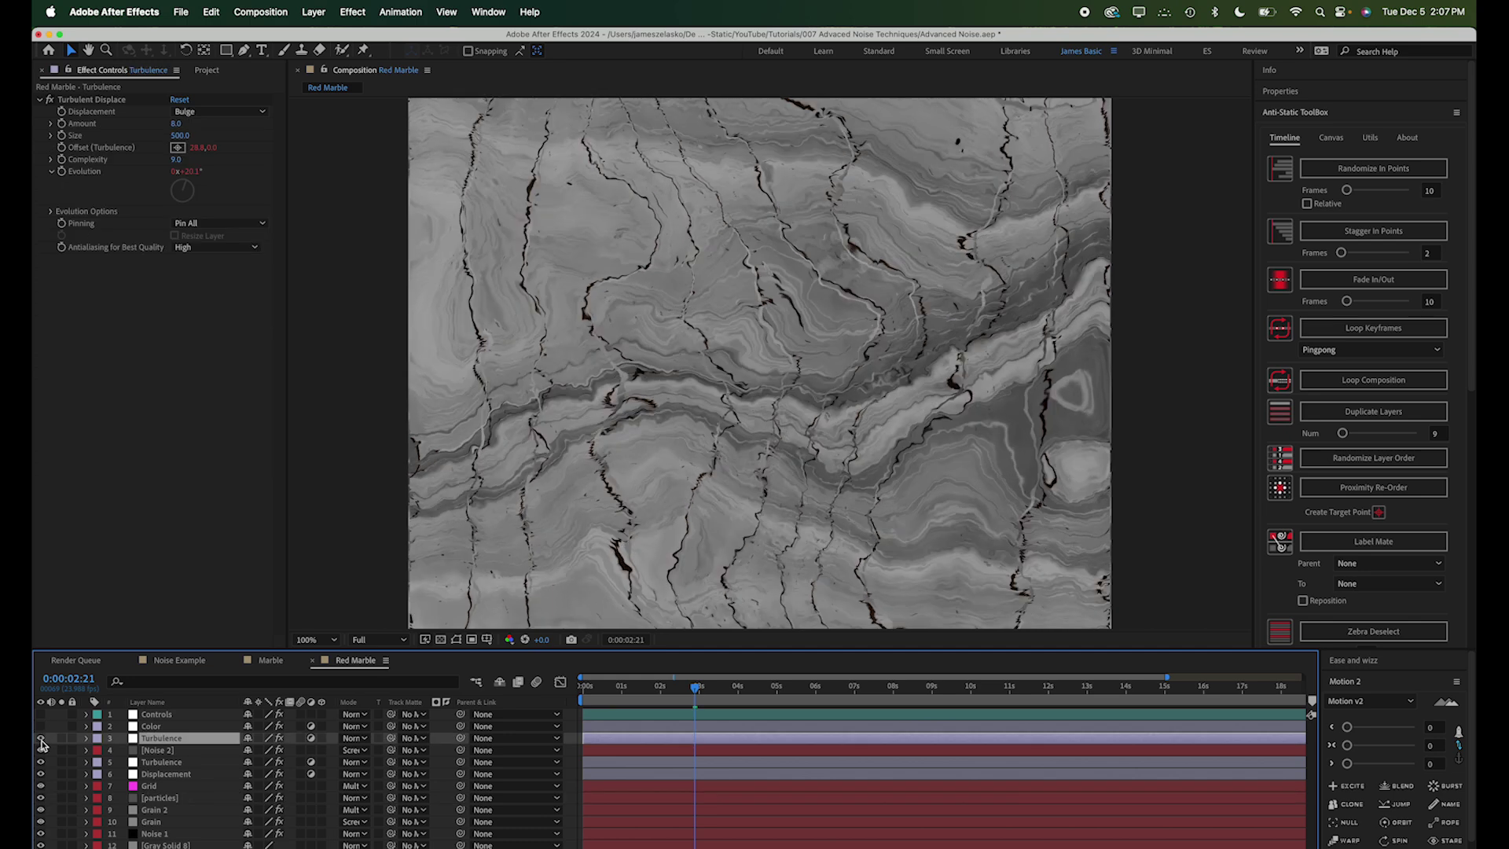
{"action": "left_click", "coordinate": [152, 726]}
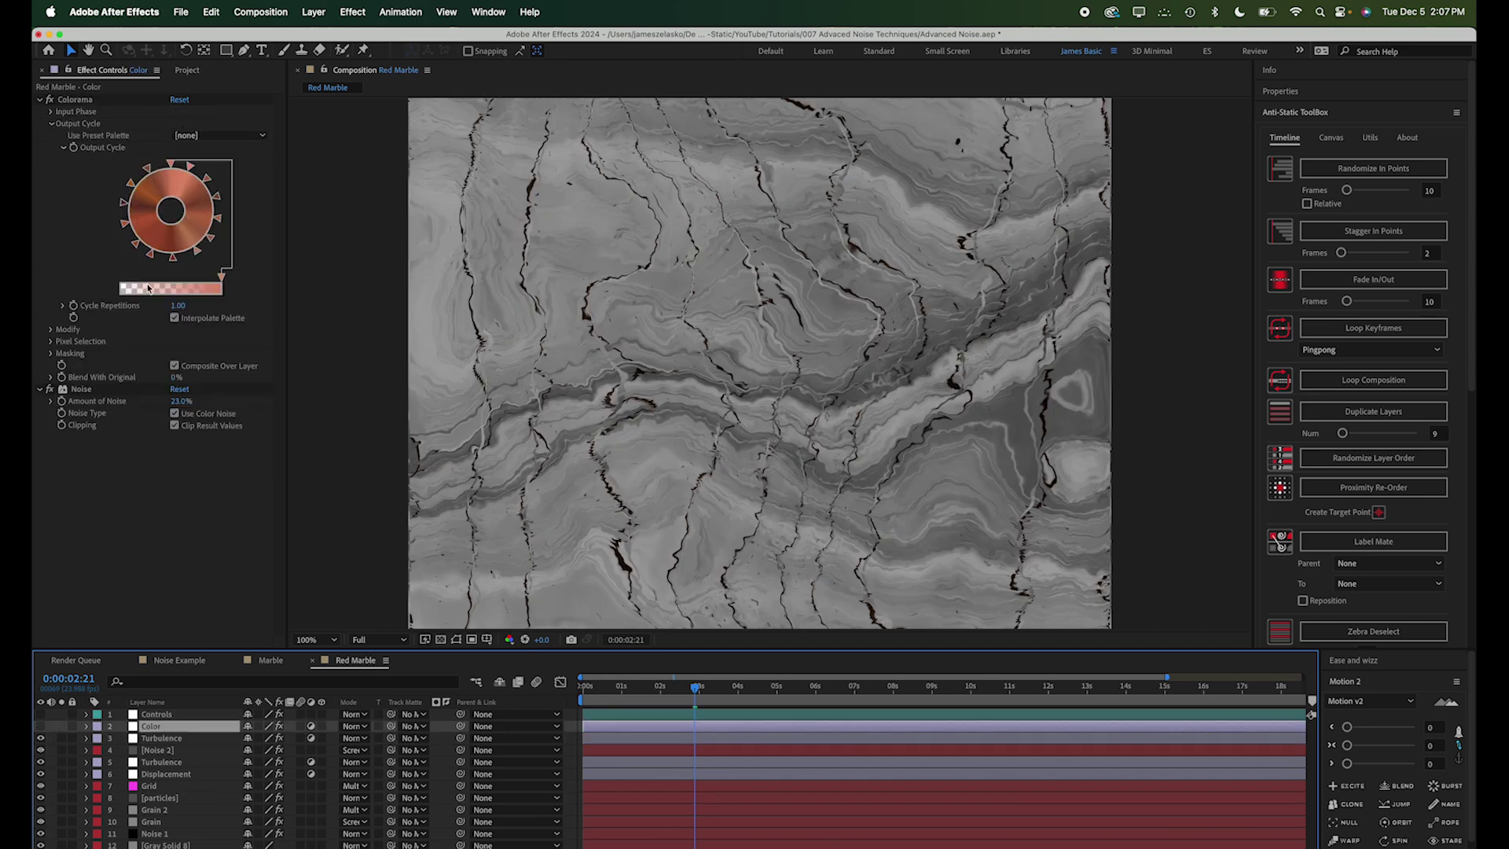
{"action": "left_click", "coordinate": [41, 726]}
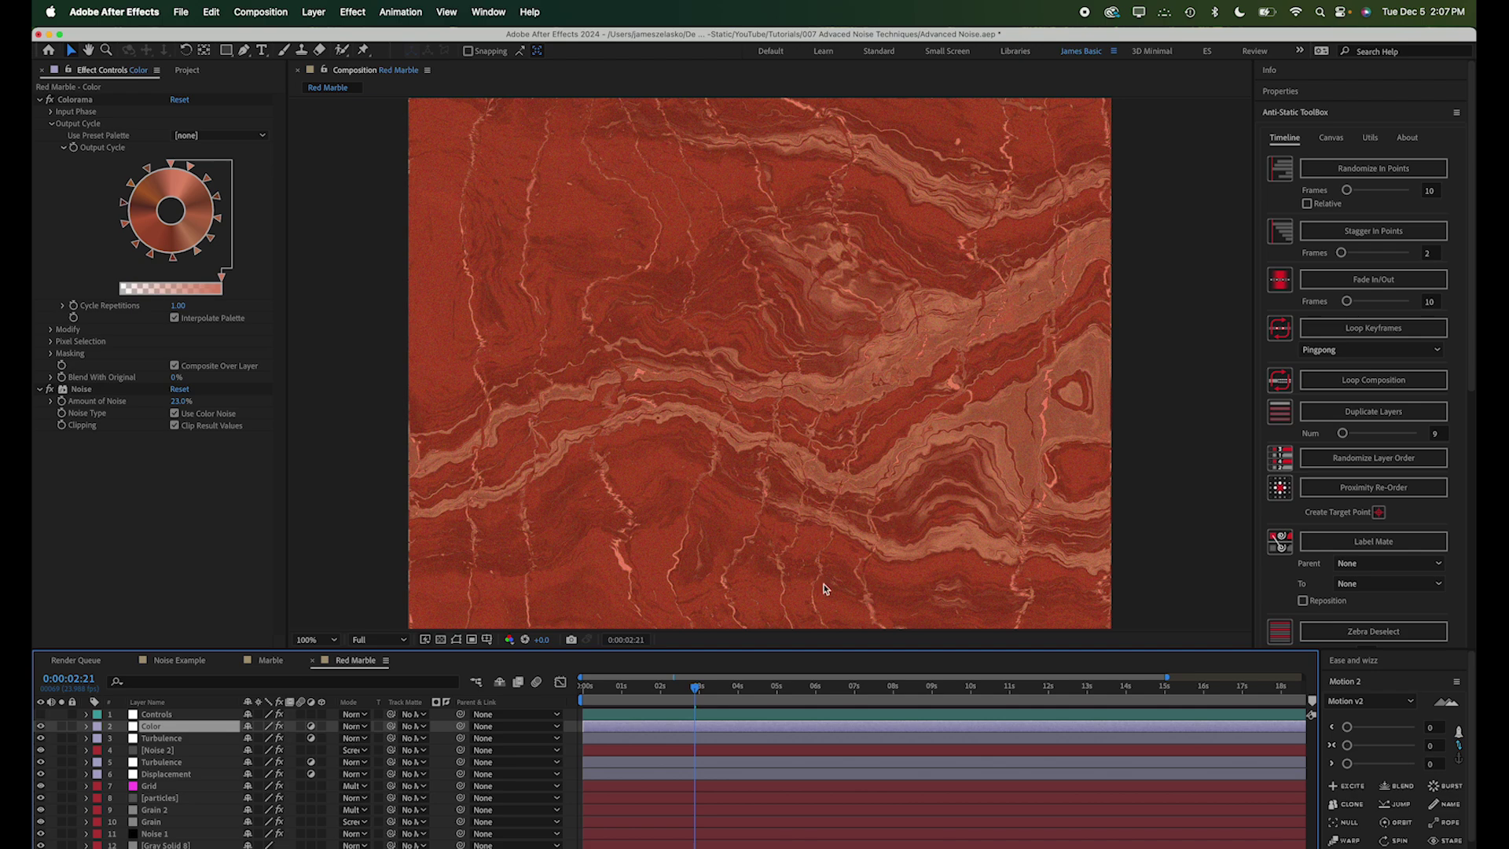
Jump to an early frame, stop playback, and open the Lichen comp.
{"action": "left_click", "coordinate": [596, 687]}
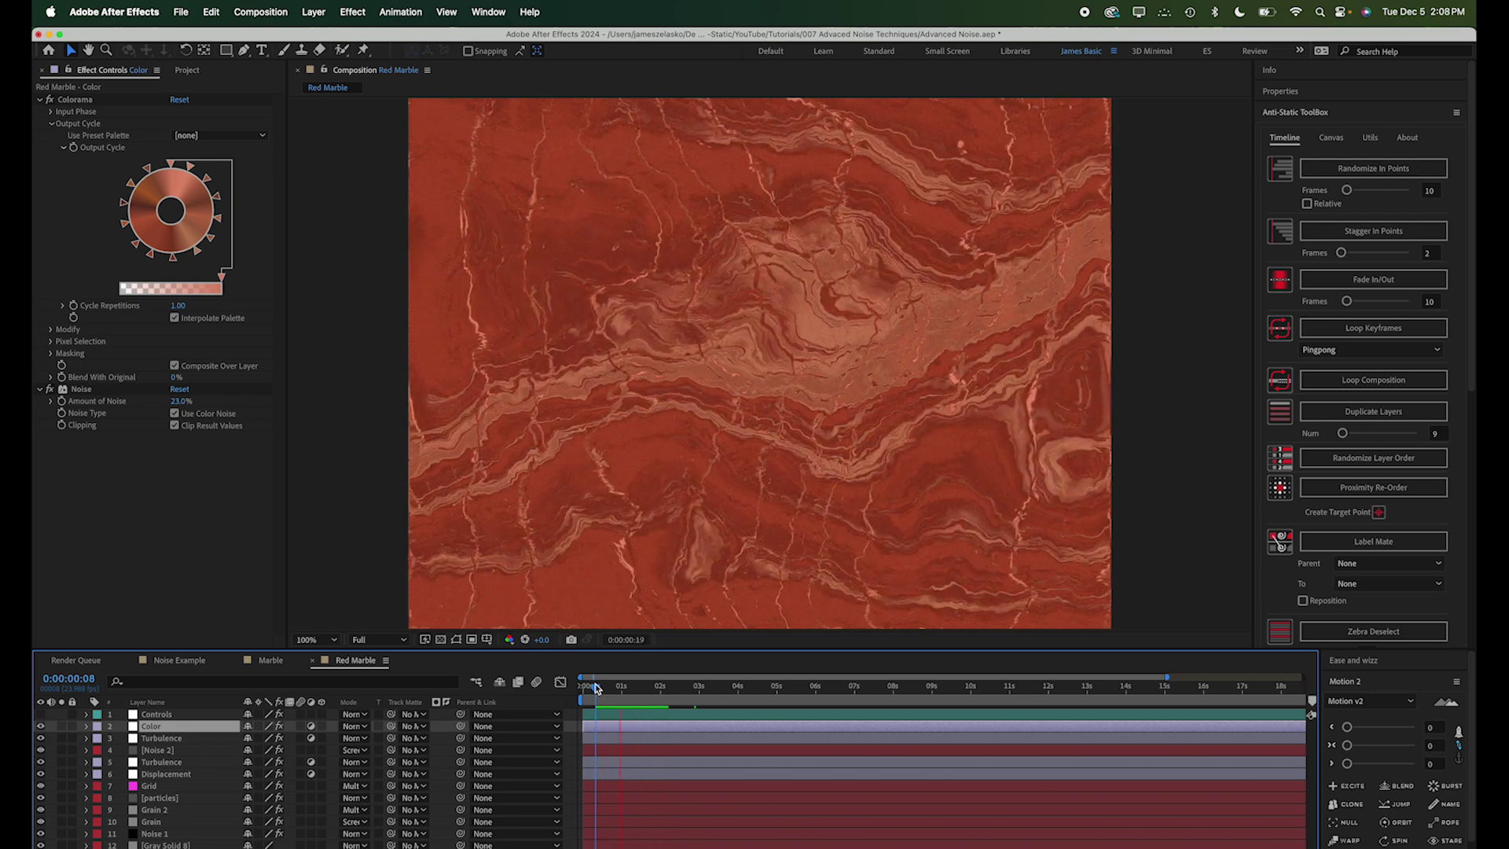
{"action": "key", "text": "space"}
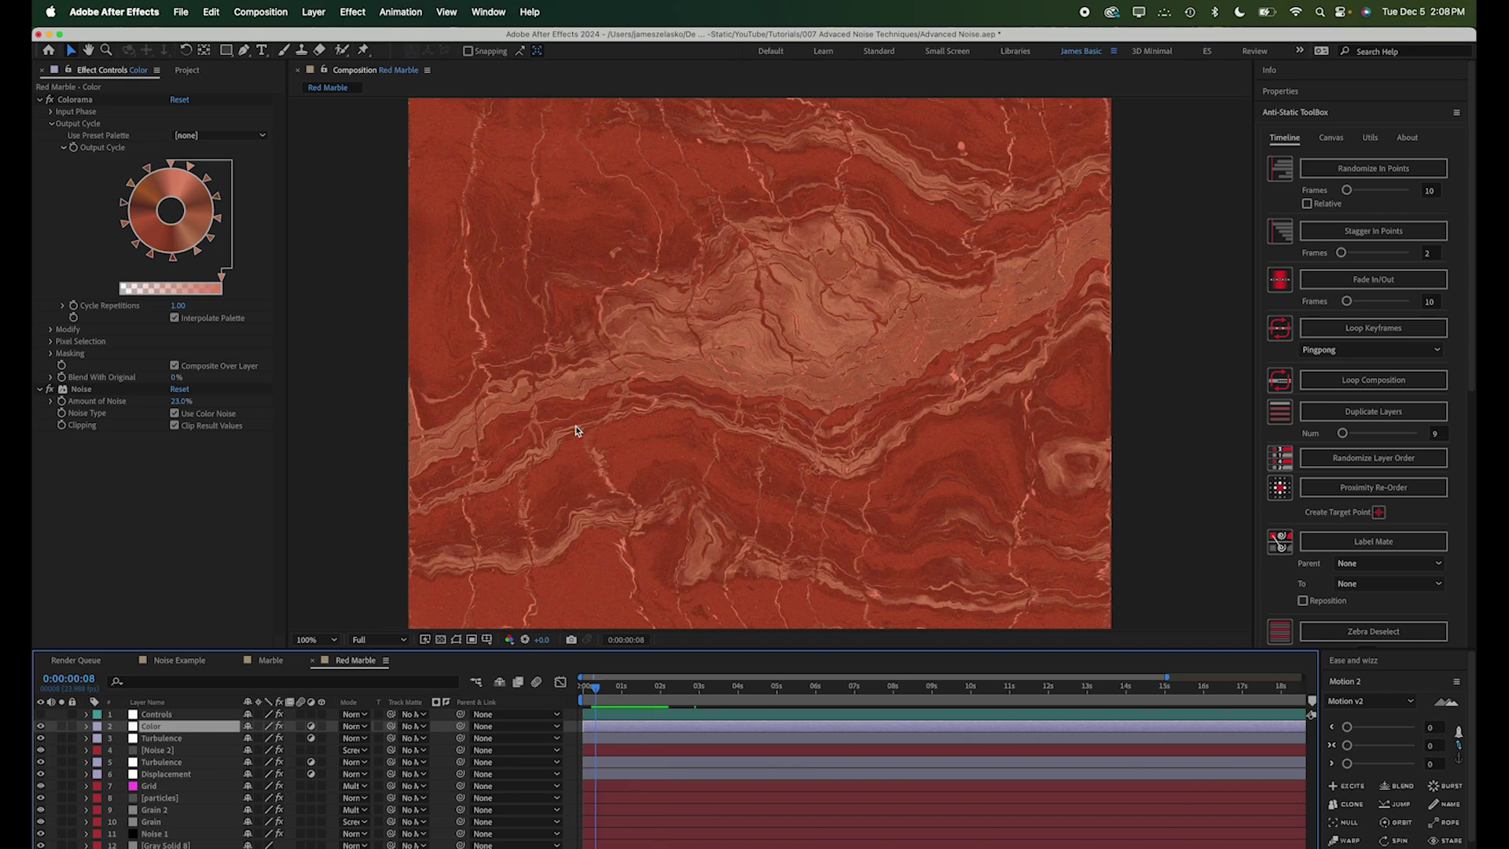
{"action": "left_click", "coordinate": [177, 72]}
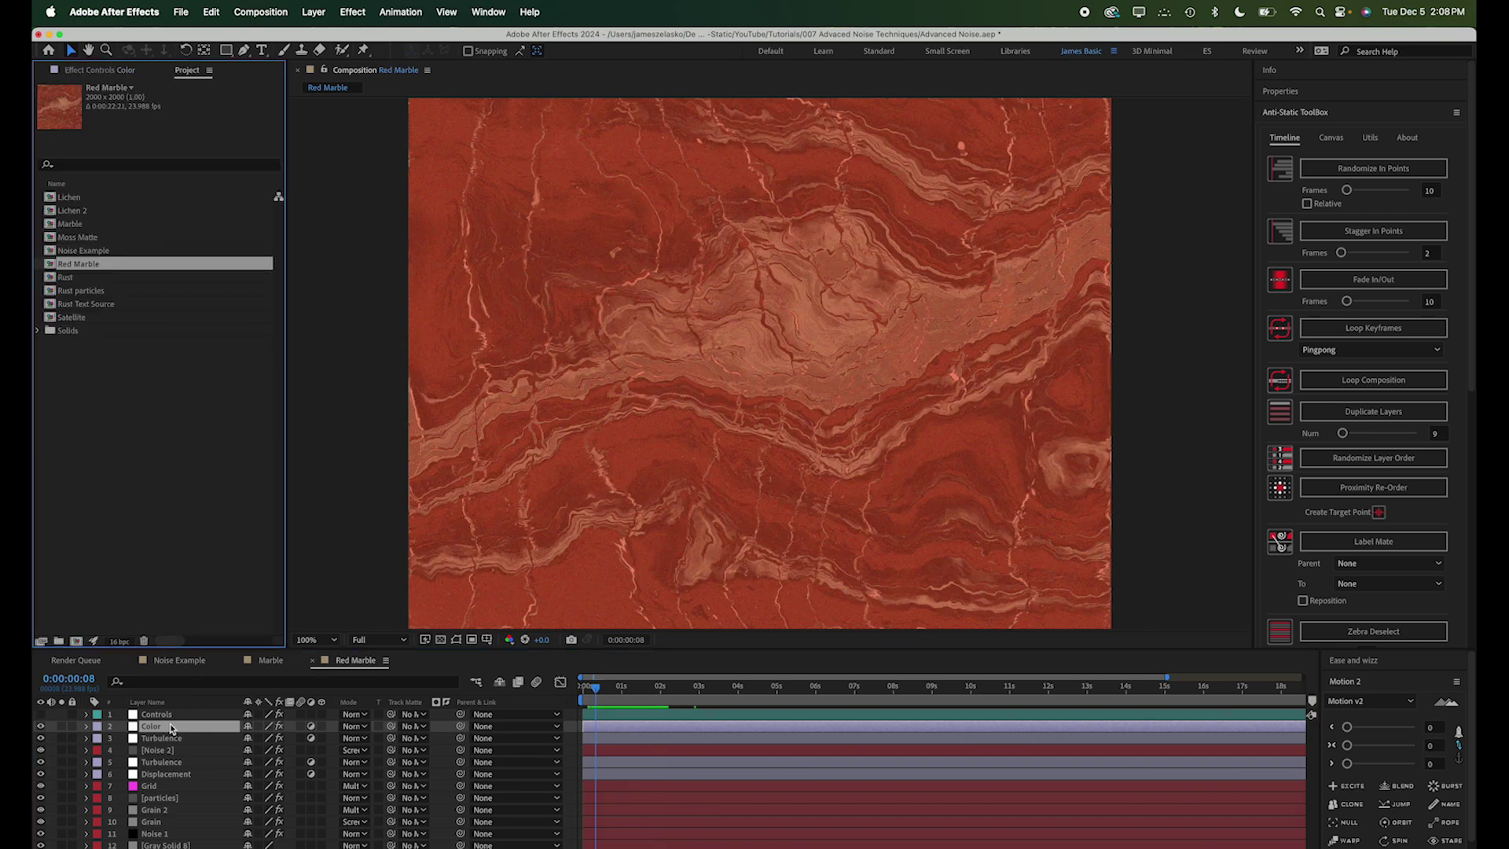
{"action": "double_click", "coordinate": [53, 198]}
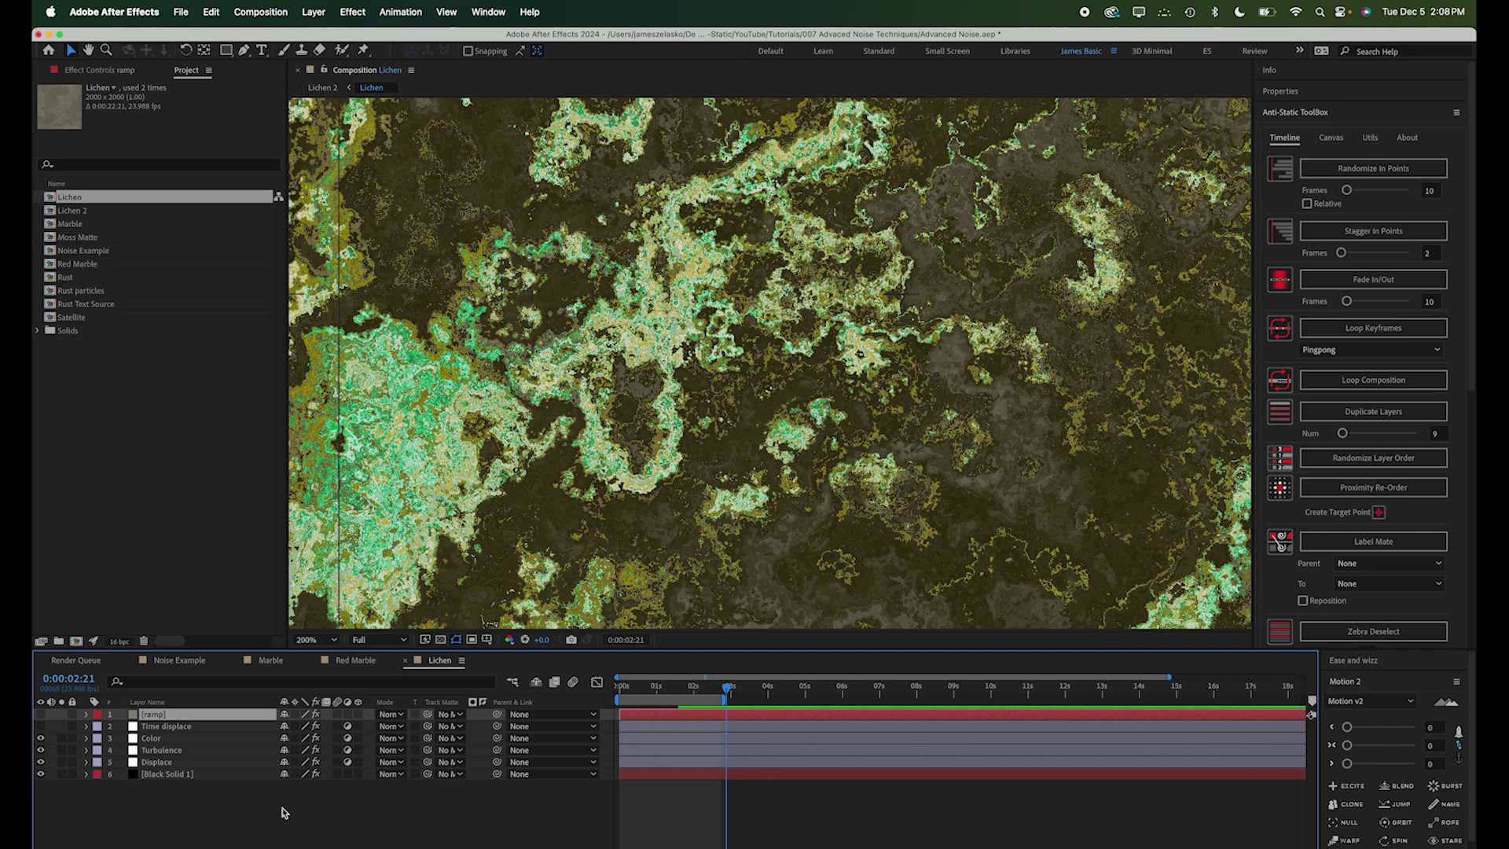
Show only the Black Solid 1 noise, then enable the Displace layer to warp it.
{"action": "left_click_drag", "start_coordinate": [41, 739], "coordinate": [41, 774]}
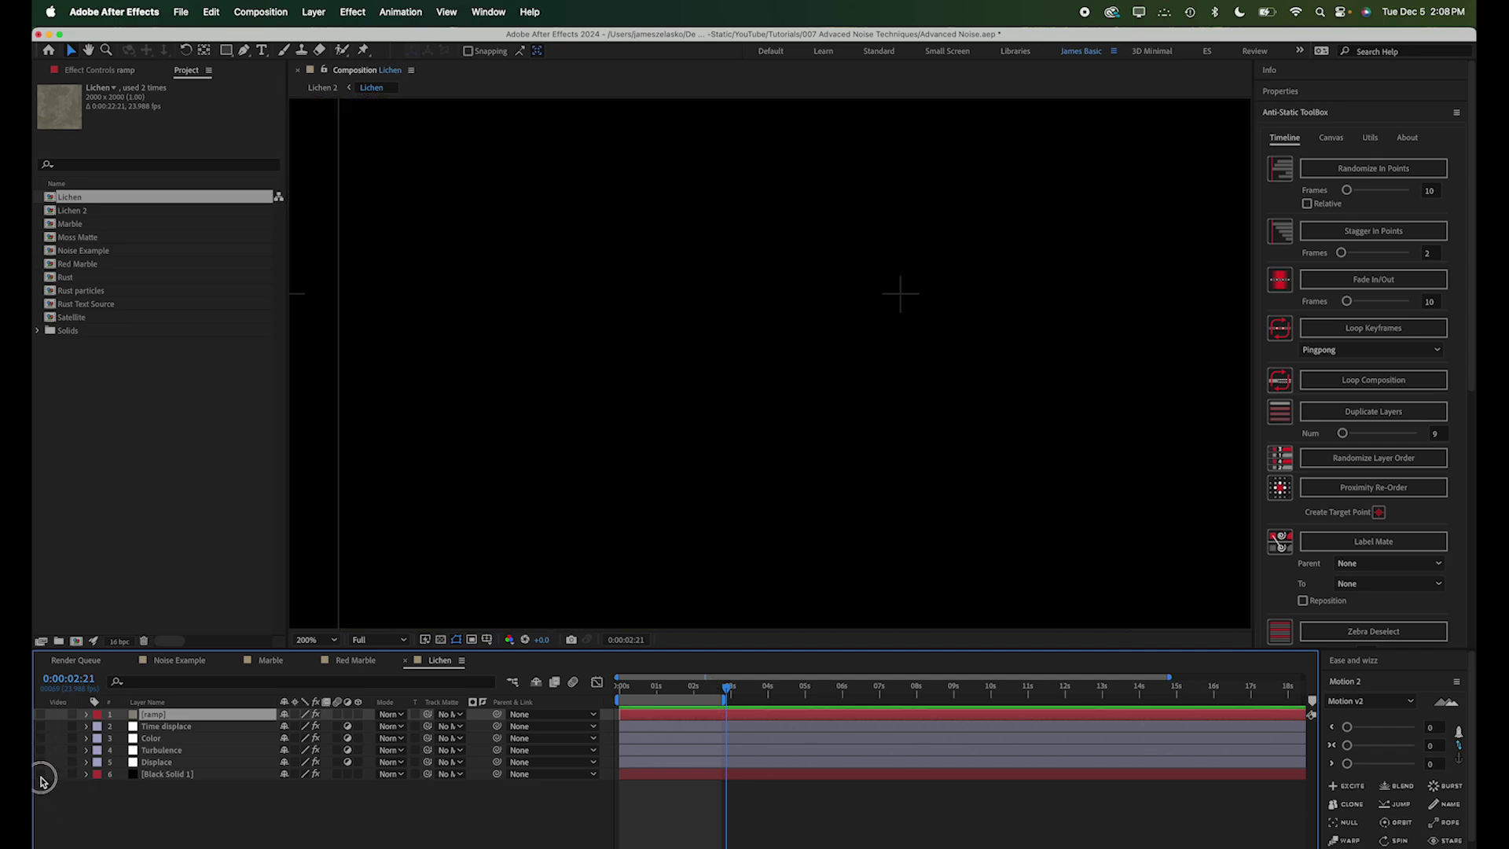
{"action": "left_click", "coordinate": [41, 774]}
{"action": "left_click", "coordinate": [181, 775]}
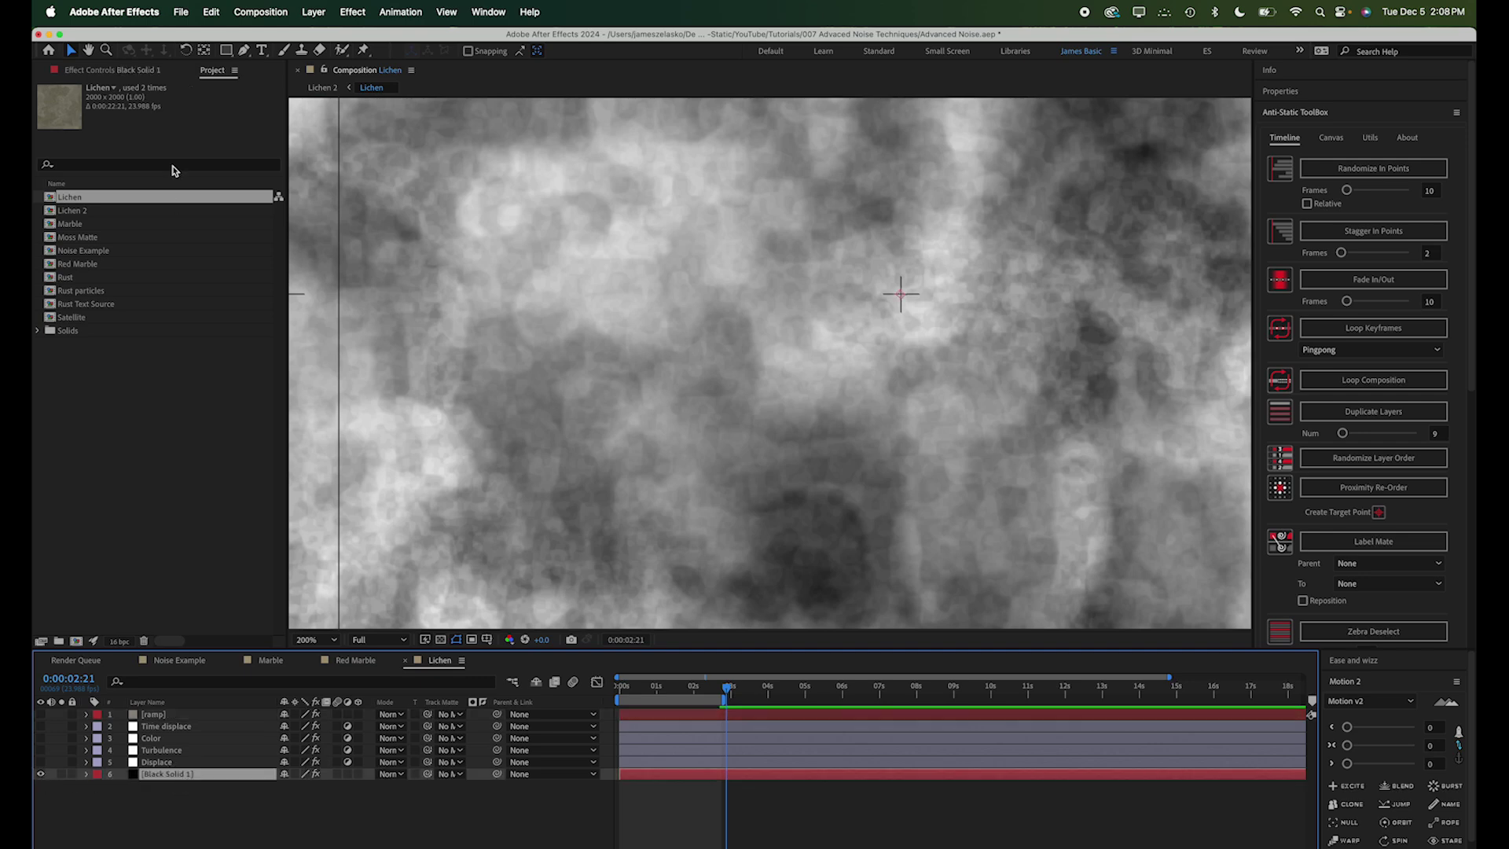
{"action": "left_click", "coordinate": [144, 74]}
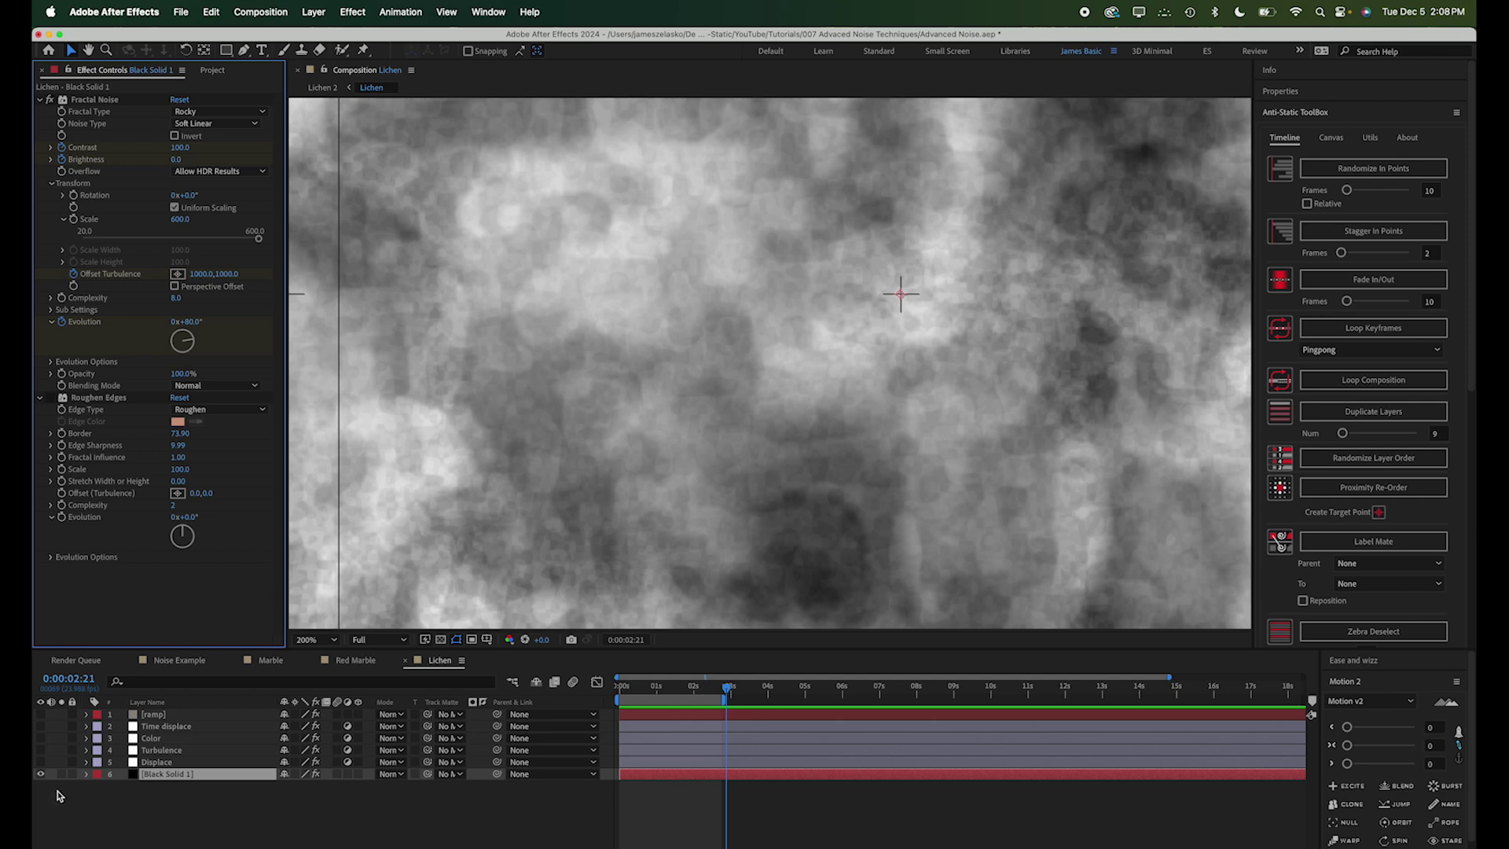
{"action": "left_click", "coordinate": [40, 762]}
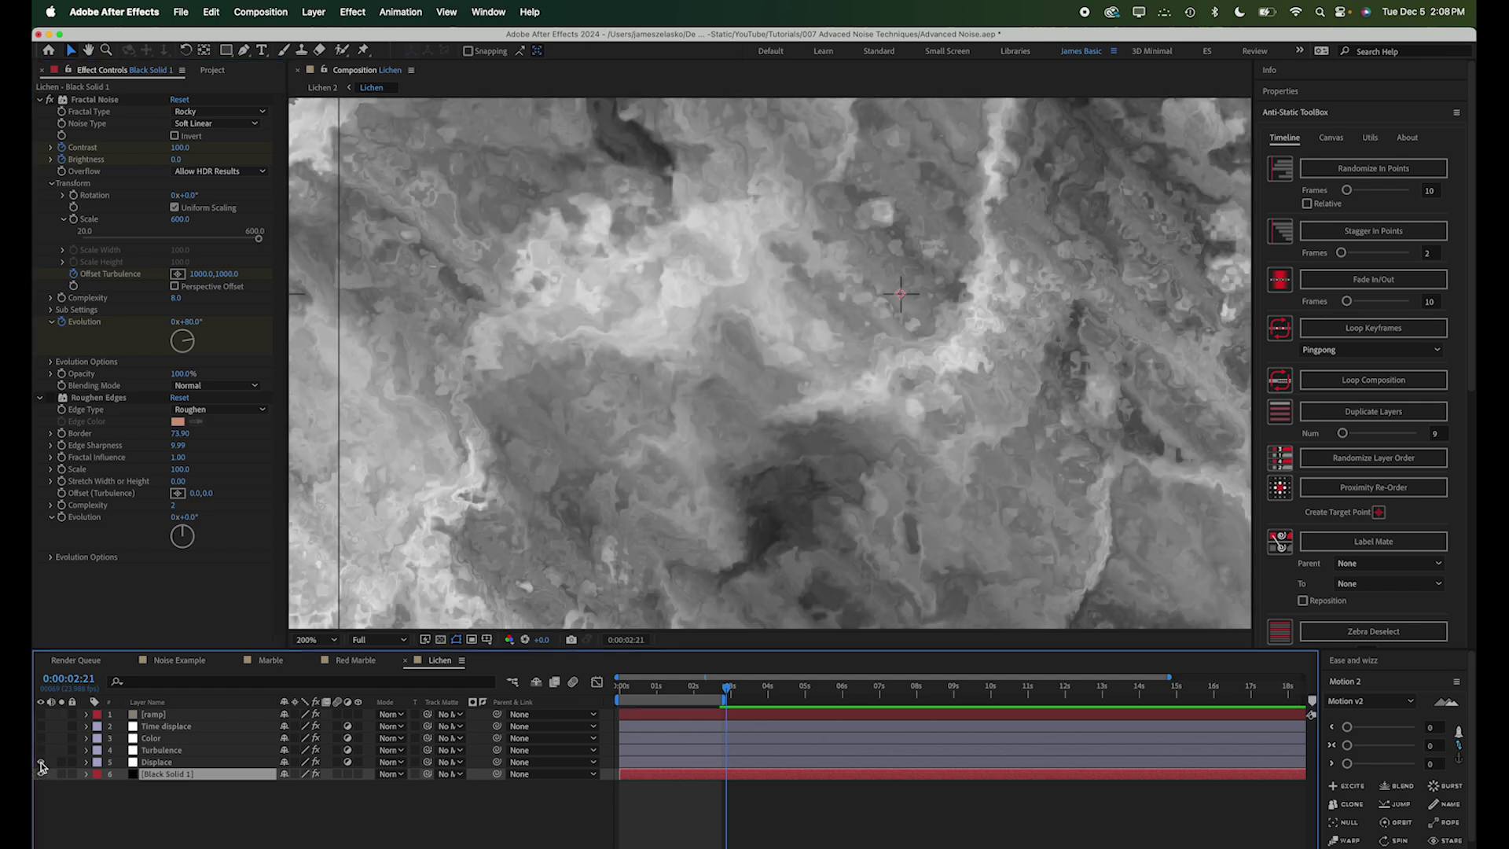
{"action": "left_click", "coordinate": [43, 764]}
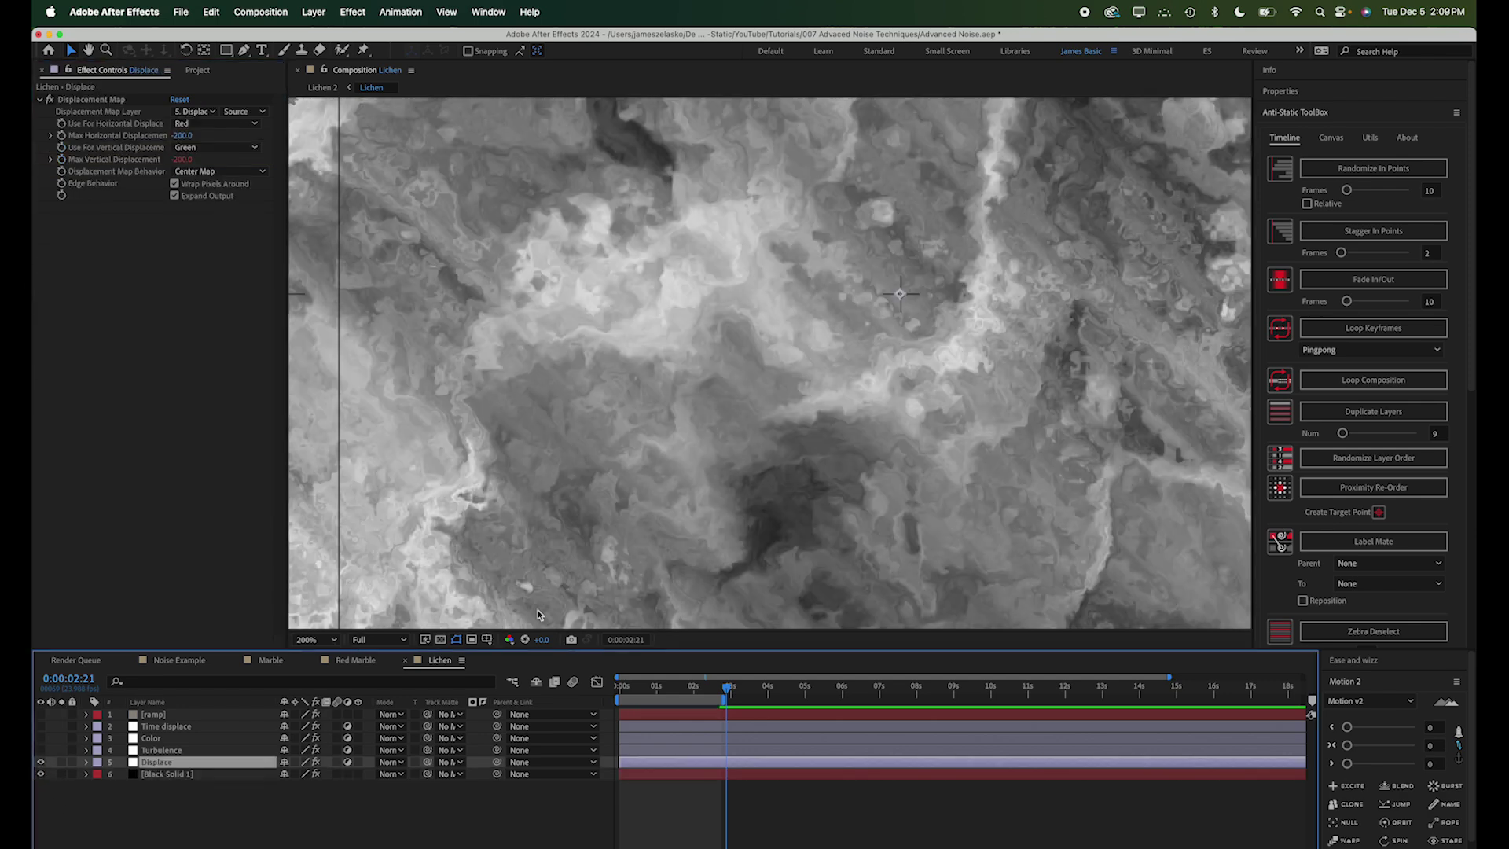
Make Turbulence and Displace visible and test Turbulence Complexity, starting from 1.
{"action": "left_click", "coordinate": [171, 750]}
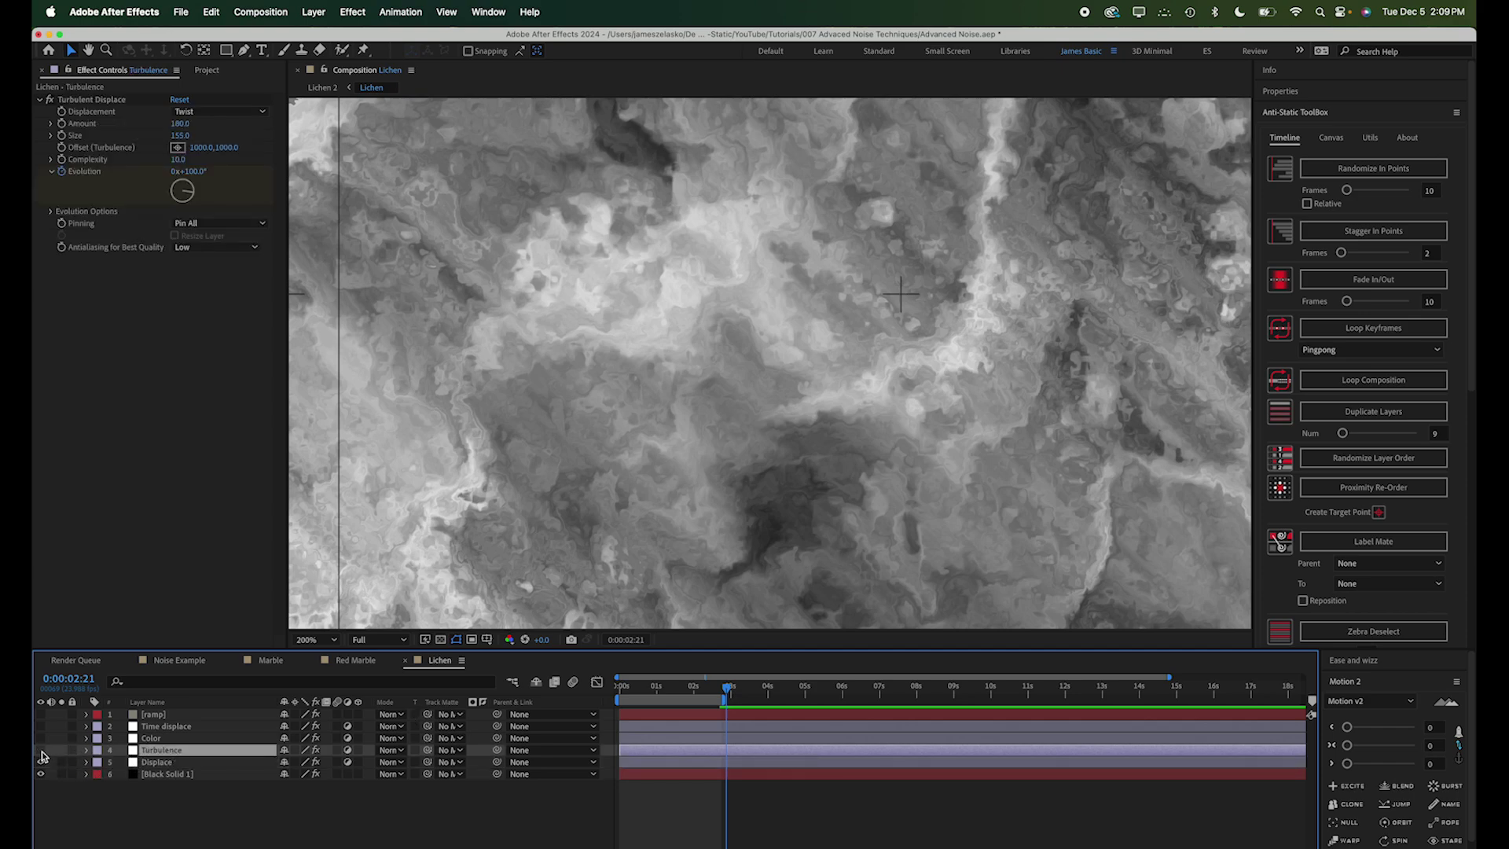
{"action": "left_click_drag", "start_coordinate": [41, 751], "coordinate": [40, 762]}
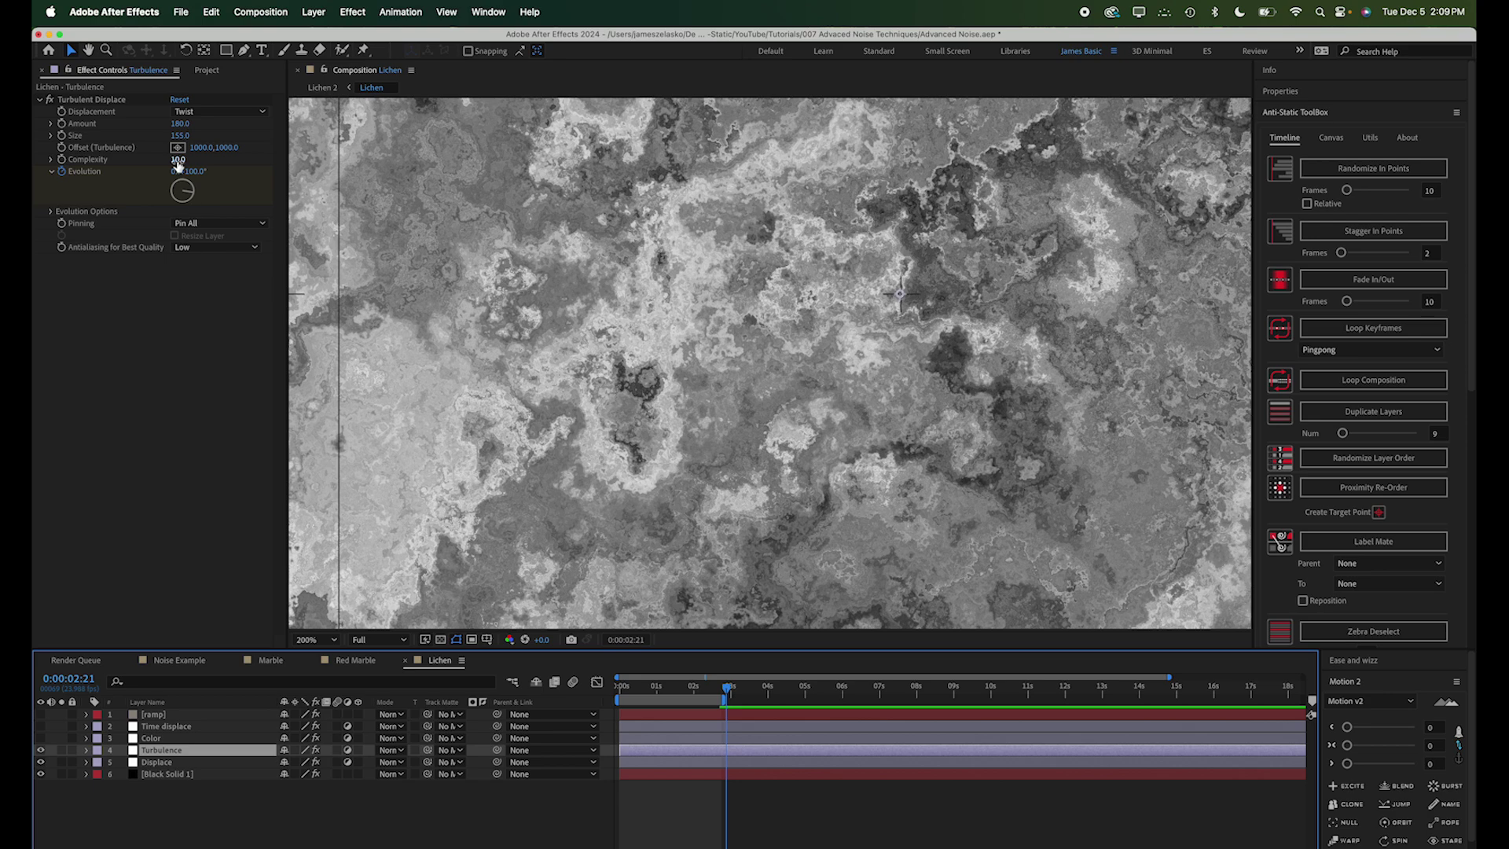
{"action": "left_click", "coordinate": [177, 161]}
{"action": "type", "text": "1"}
{"action": "key", "text": "Return"}
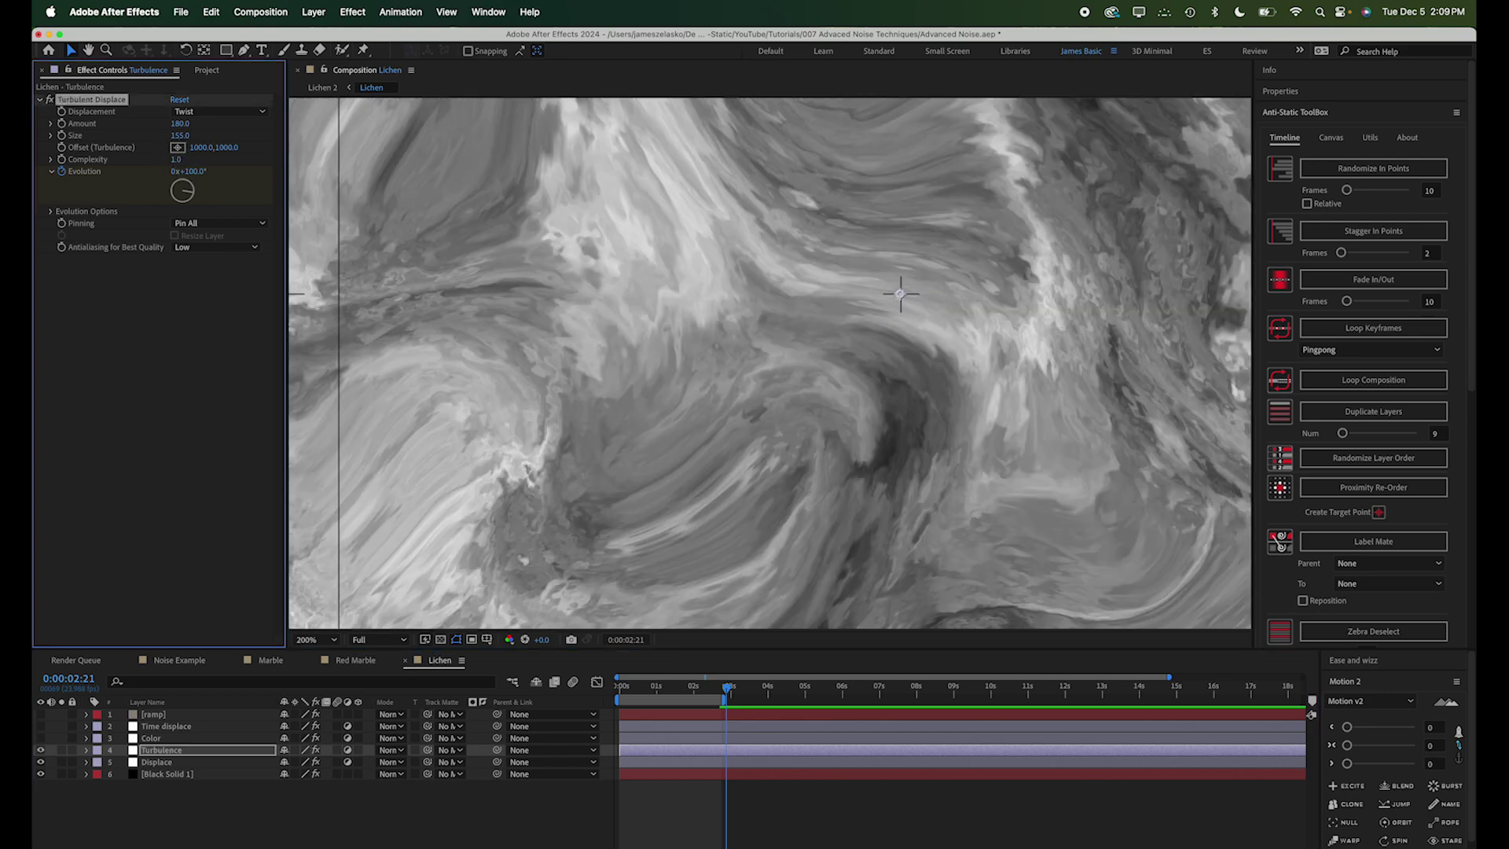
{"action": "left_click_drag", "start_coordinate": [176, 159], "coordinate": [824, 121]}
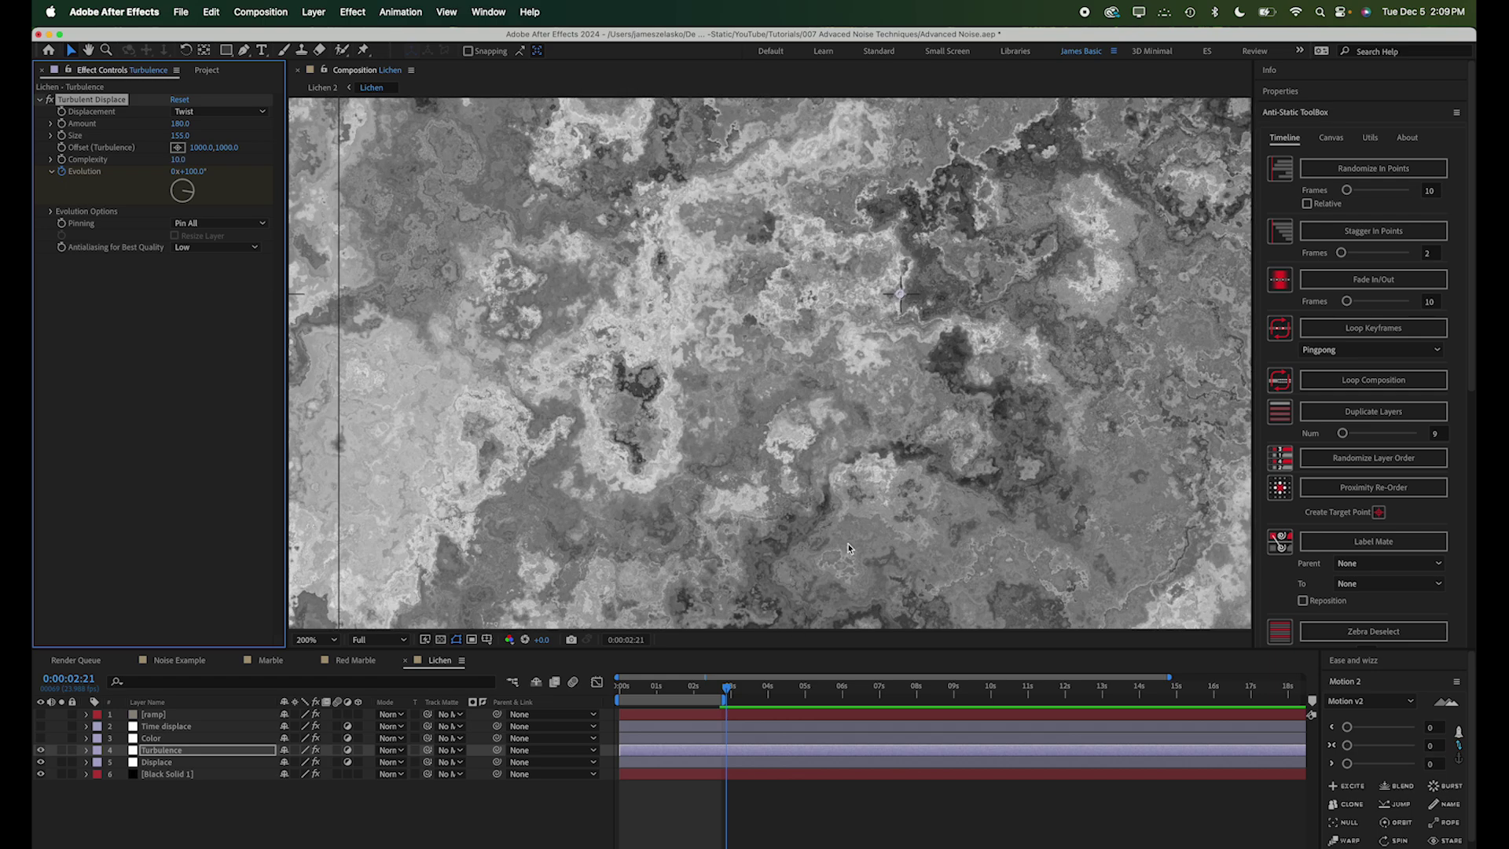
{"action": "mouse_move", "coordinate": [725, 690]}
{"action": "left_mouse_down"}
{"action": "mouse_move", "coordinate": [633, 690]}
{"action": "mouse_move", "coordinate": [718, 690]}
{"action": "left_mouse_up"}
Turn on the Color layer to colourise the lichen green and return to the project list.
{"action": "left_click", "coordinate": [159, 739]}
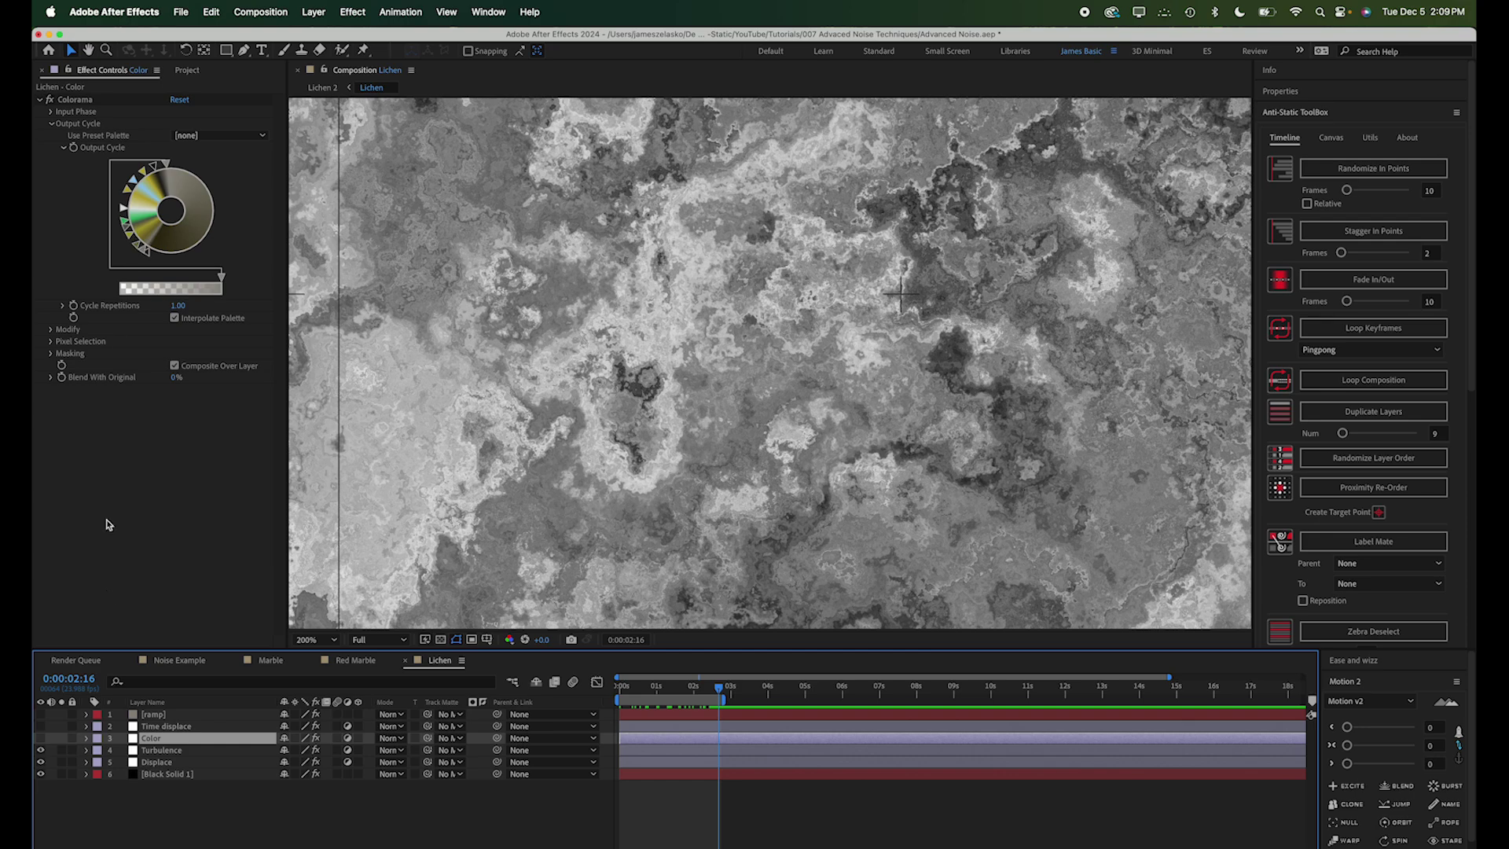
{"action": "key", "text": "F2"}
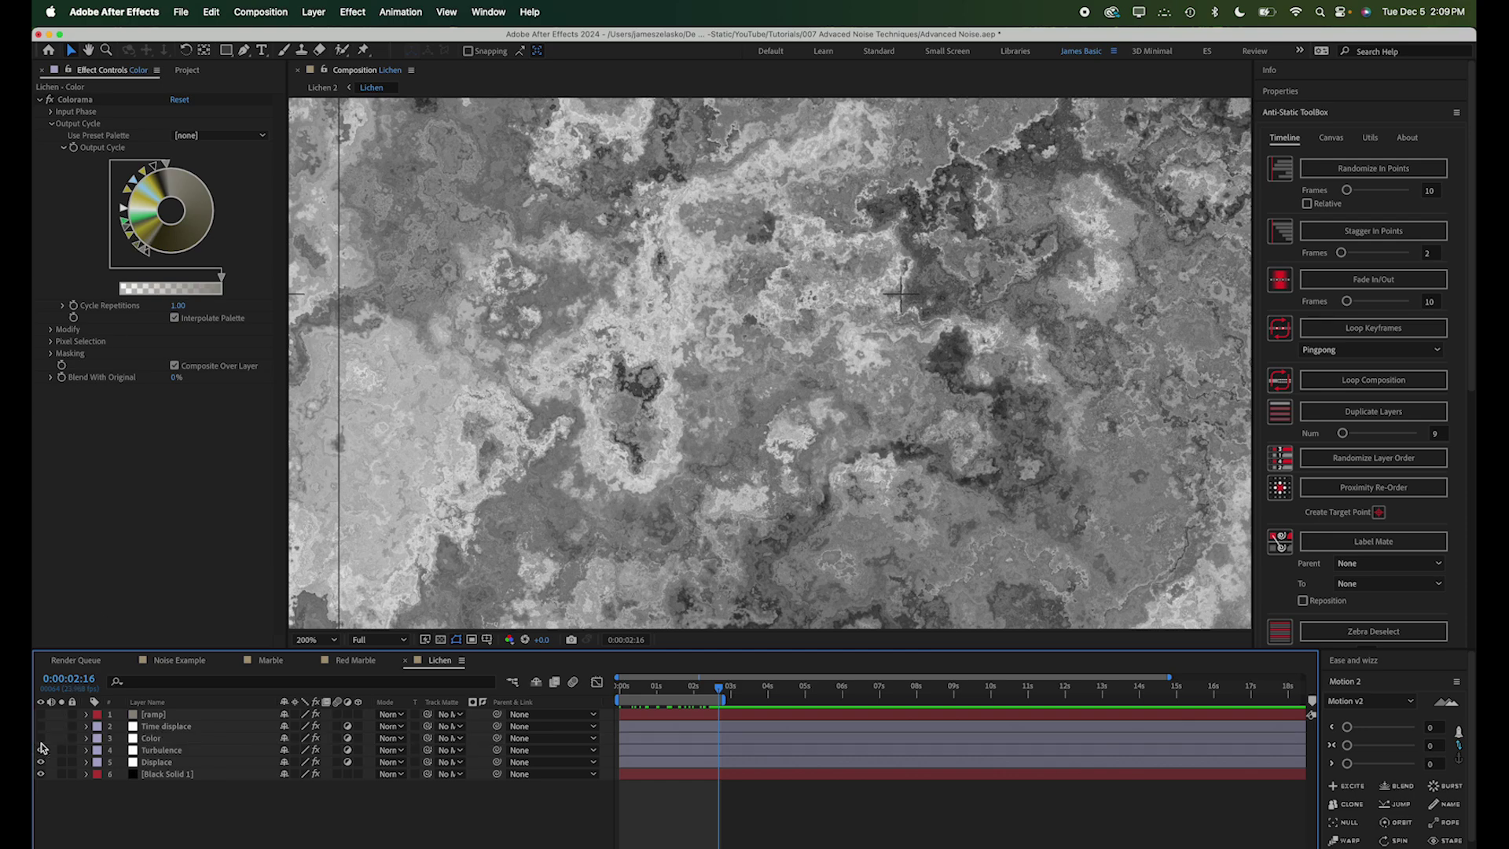
{"action": "left_click", "coordinate": [41, 737]}
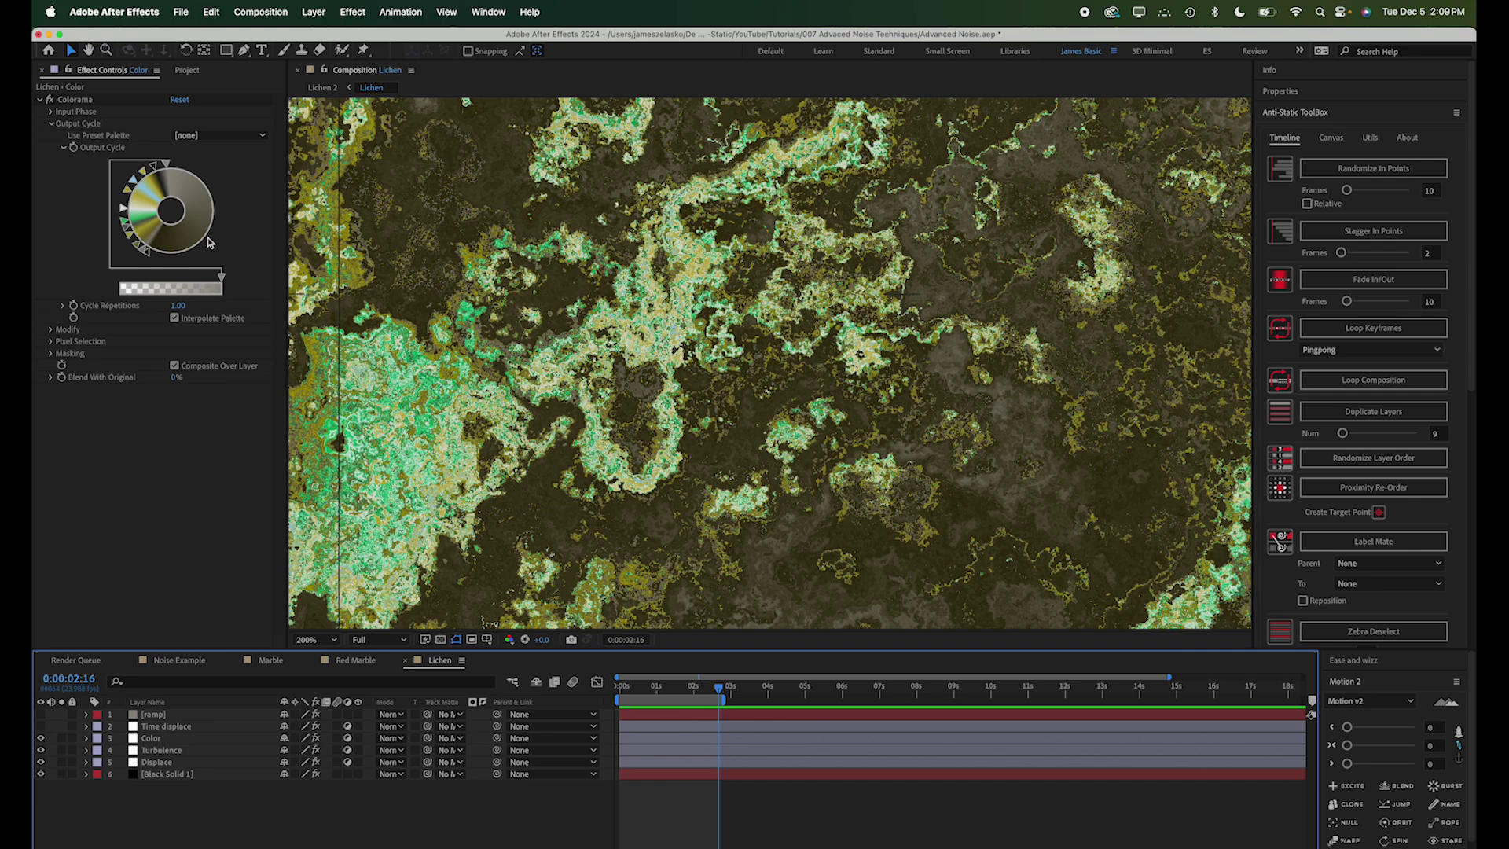
{"action": "left_click", "coordinate": [189, 70]}
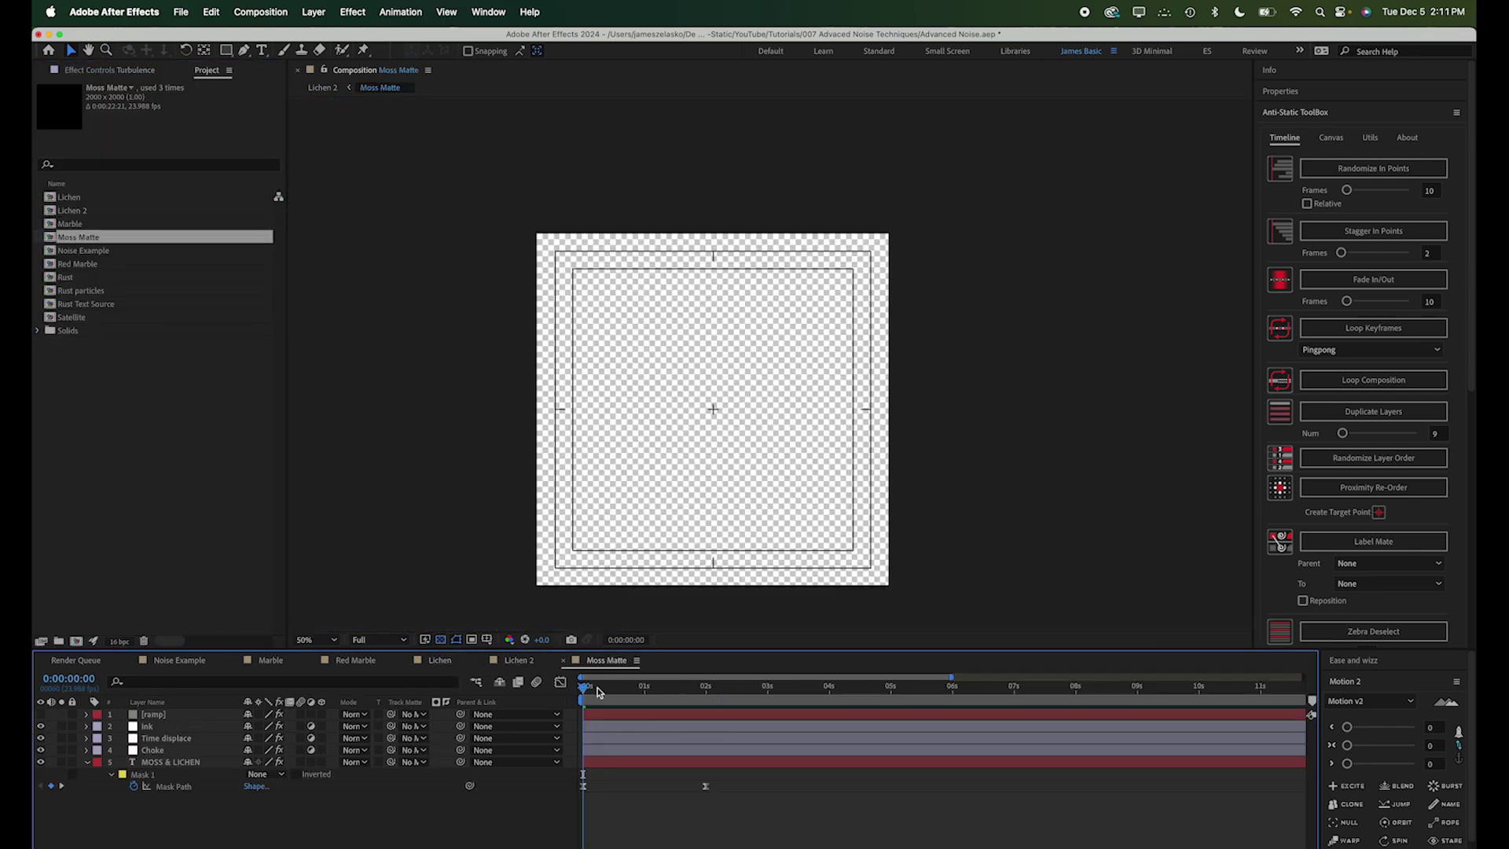
Preview the Moss Matte comp at an early frame, then switch to Lichen 2.
{"action": "mouse_move", "coordinate": [708, 687]}
{"action": "left_mouse_down"}
{"action": "mouse_move", "coordinate": [580, 688]}
{"action": "mouse_move", "coordinate": [705, 707]}
{"action": "left_mouse_up"}
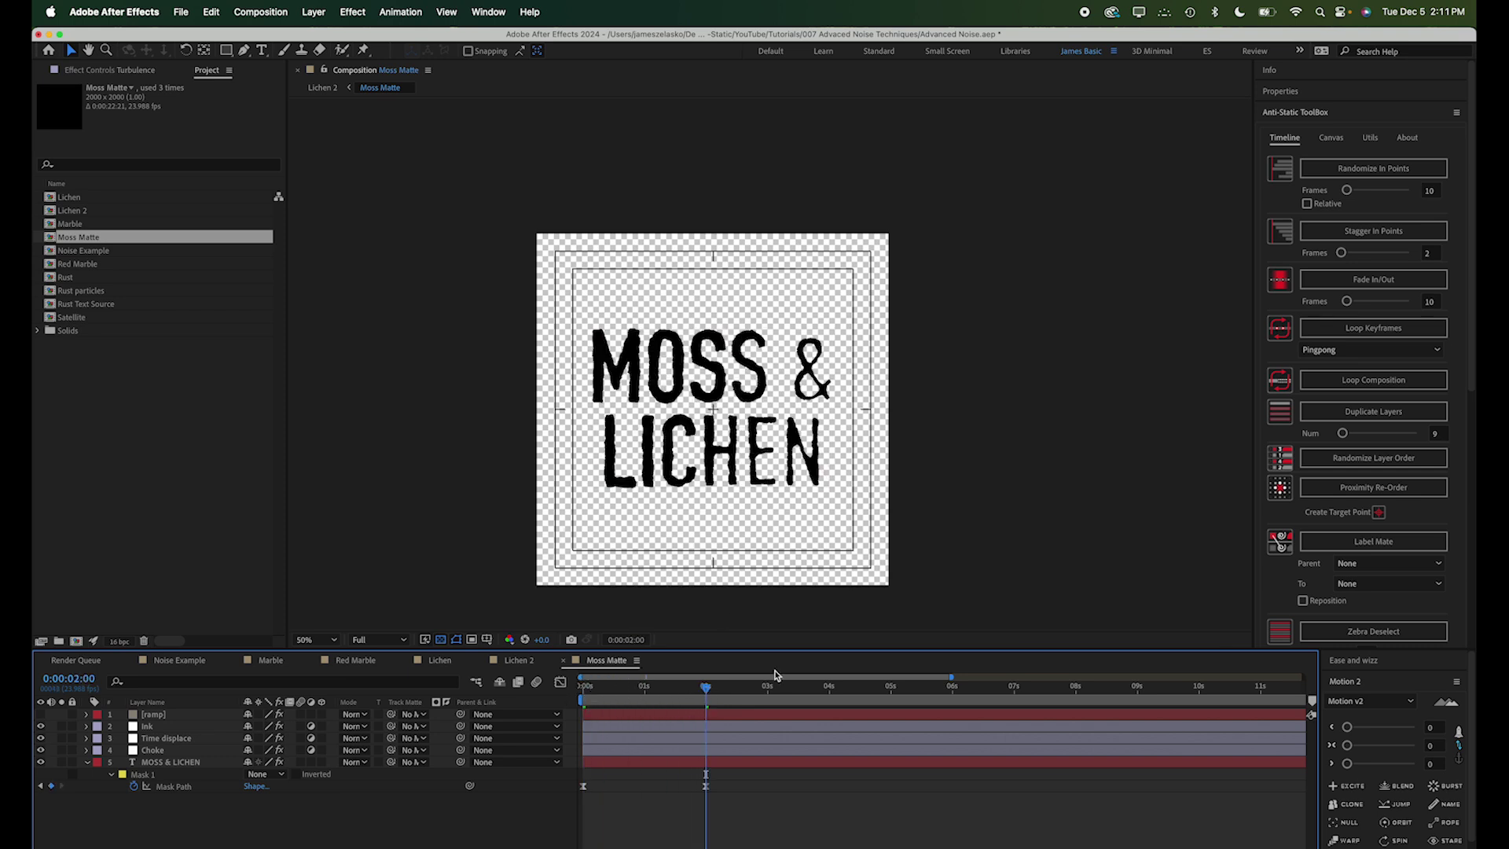
{"action": "left_click", "coordinate": [519, 660]}
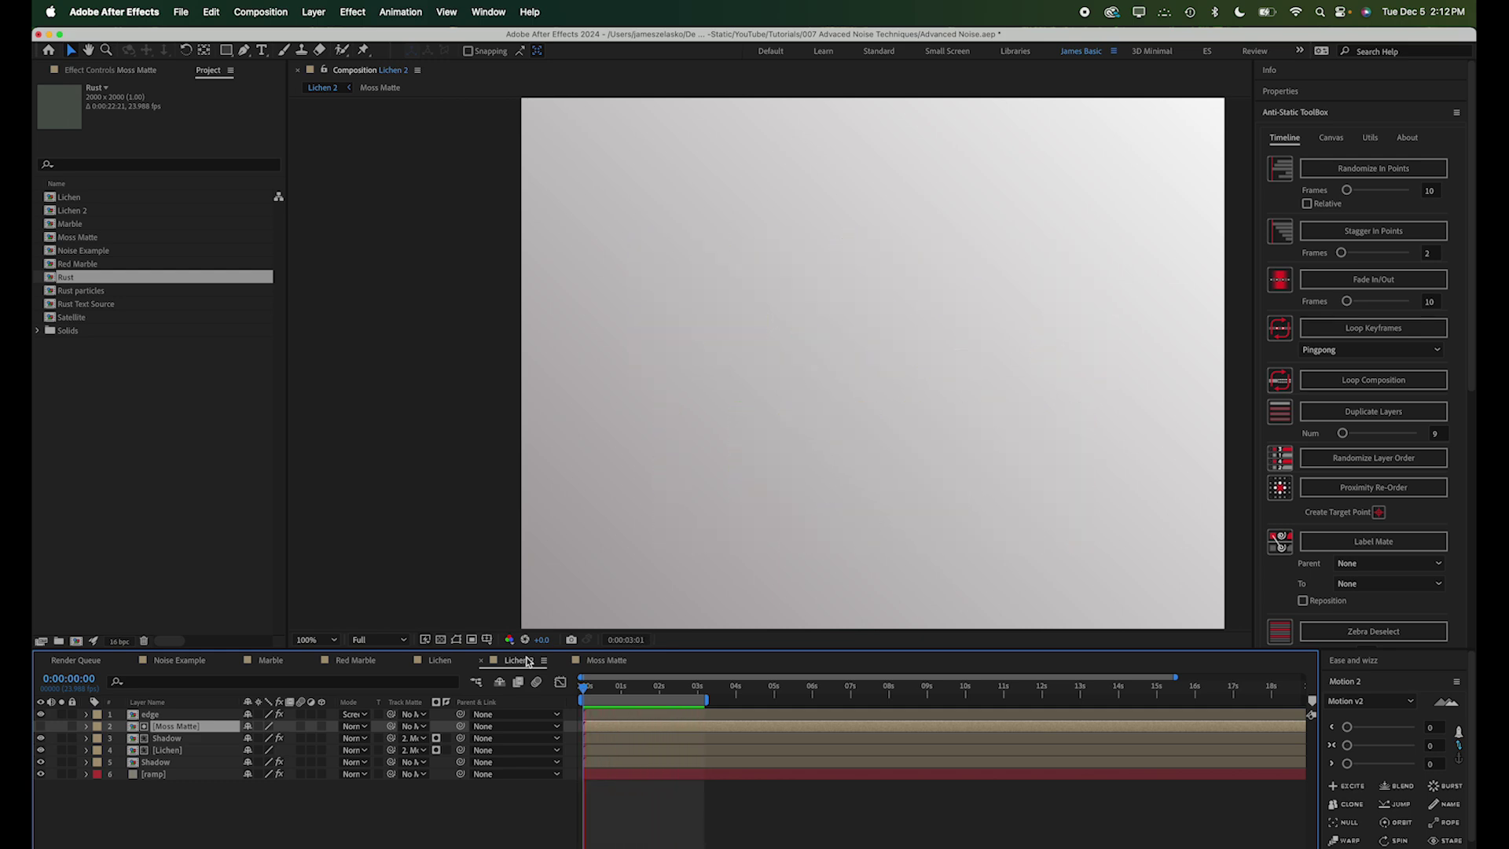
Stop the preview and create a new composition named New Rust.
{"action": "key", "text": "space"}
{"action": "left_click", "coordinate": [260, 12]}
{"action": "left_click", "coordinate": [261, 47]}
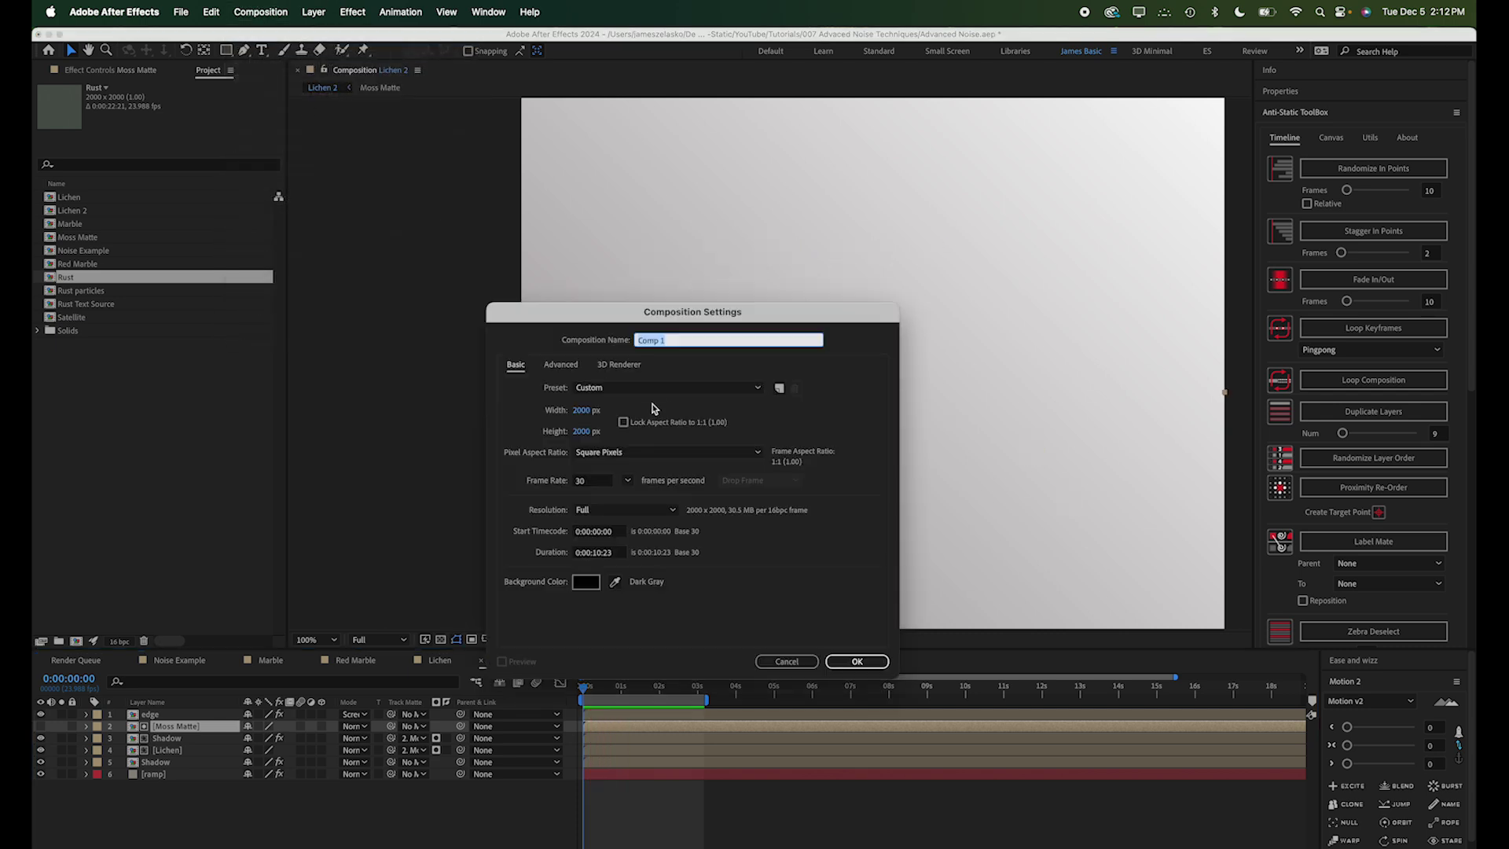
{"action": "type", "text": "Rust"}
{"action": "left_click", "coordinate": [857, 661]}
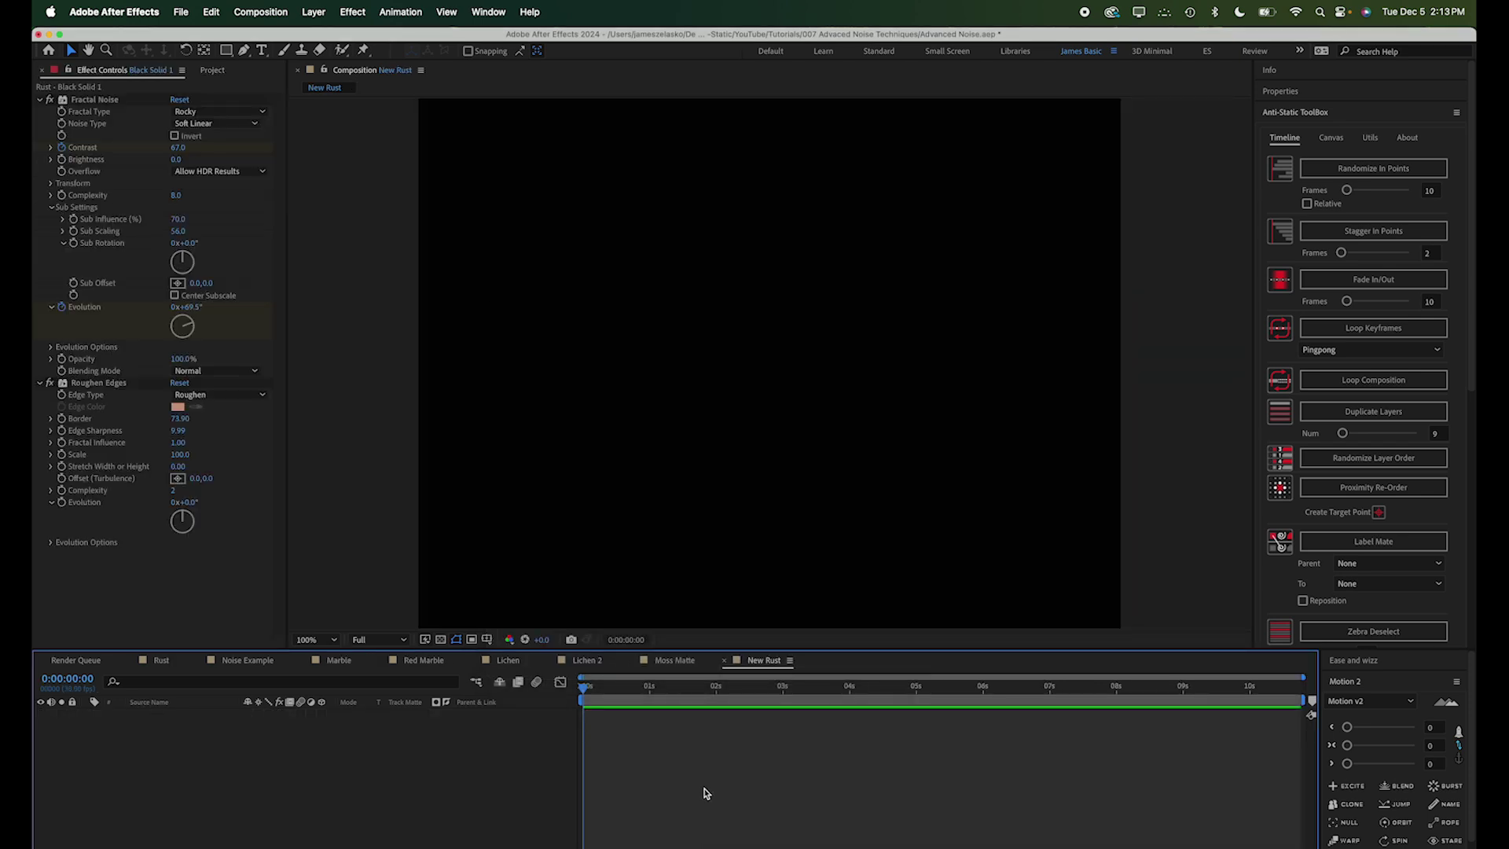
Add a new solid layer named Noise.
{"action": "key", "text": "super+y"}
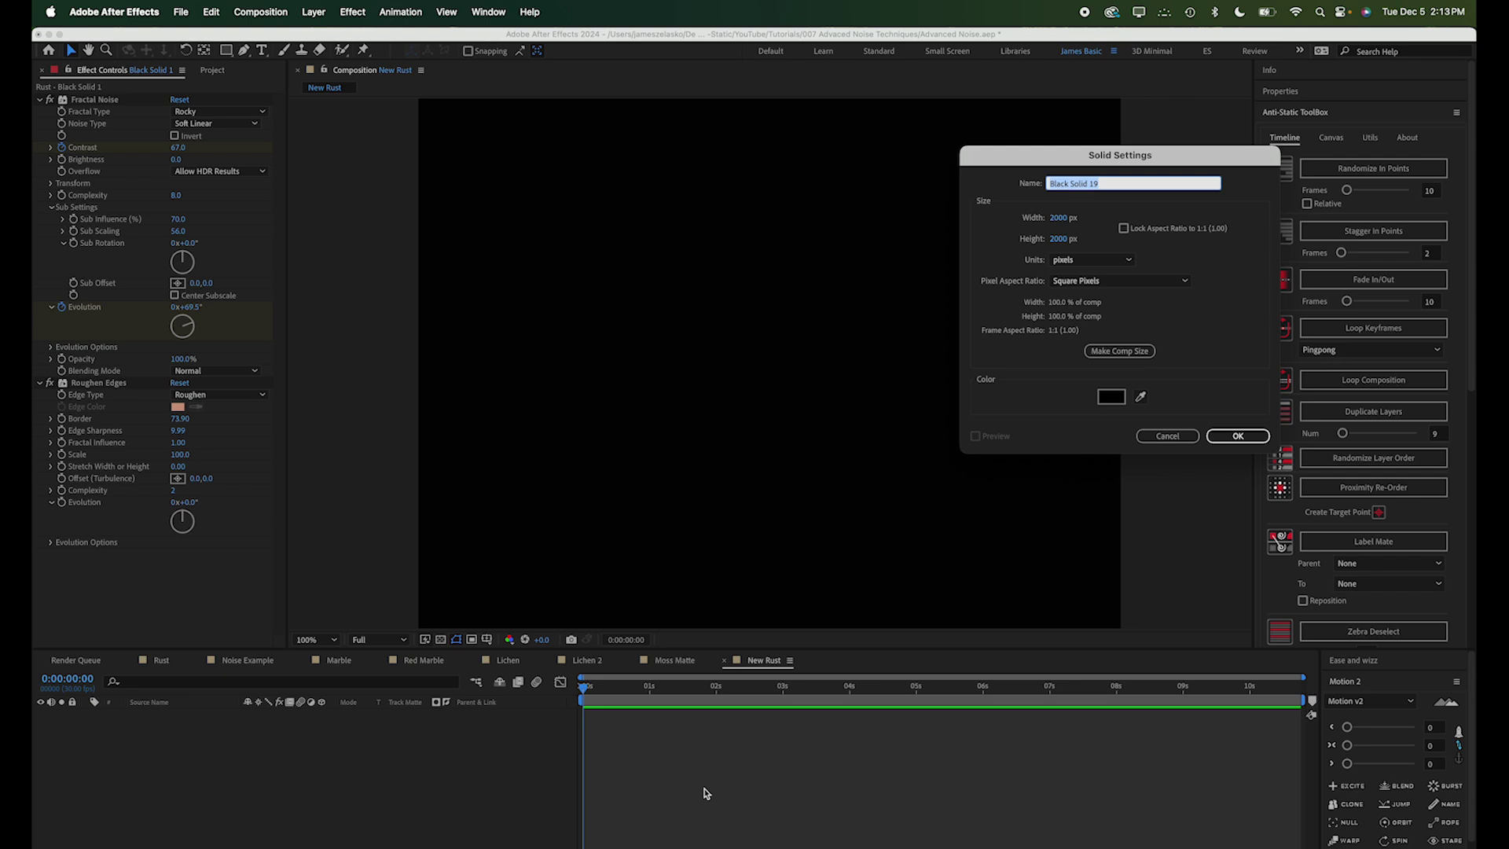
{"action": "type", "text": "Noise"}
{"action": "key", "text": "Return"}
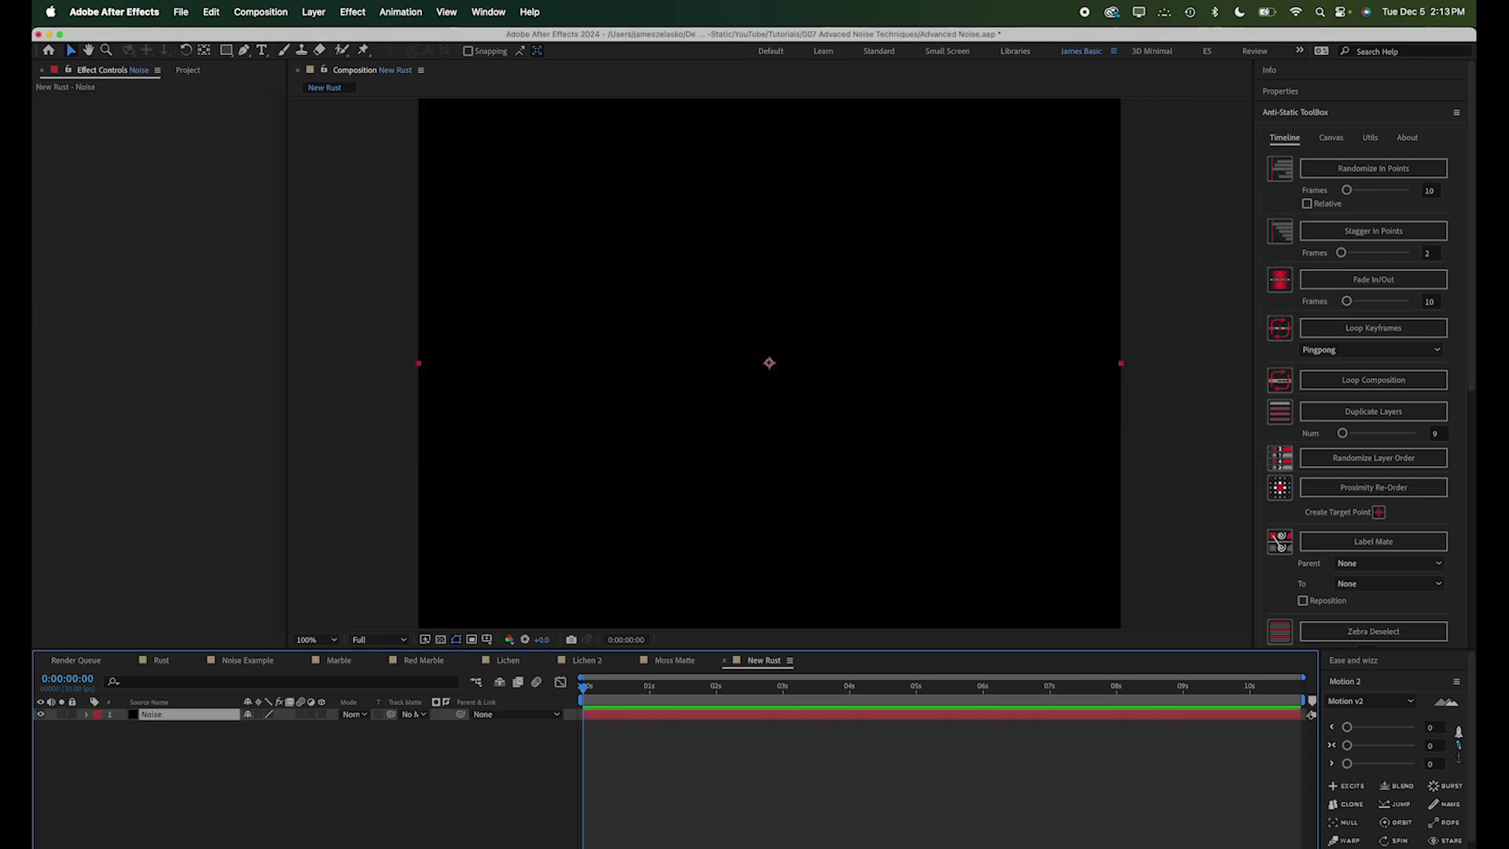
Apply Rocky Fractal Noise with contrast about 63, Complexity 8 and scale about 667.
{"action": "key", "text": "ctrl+space"}
{"action": "type", "text": "frac"}
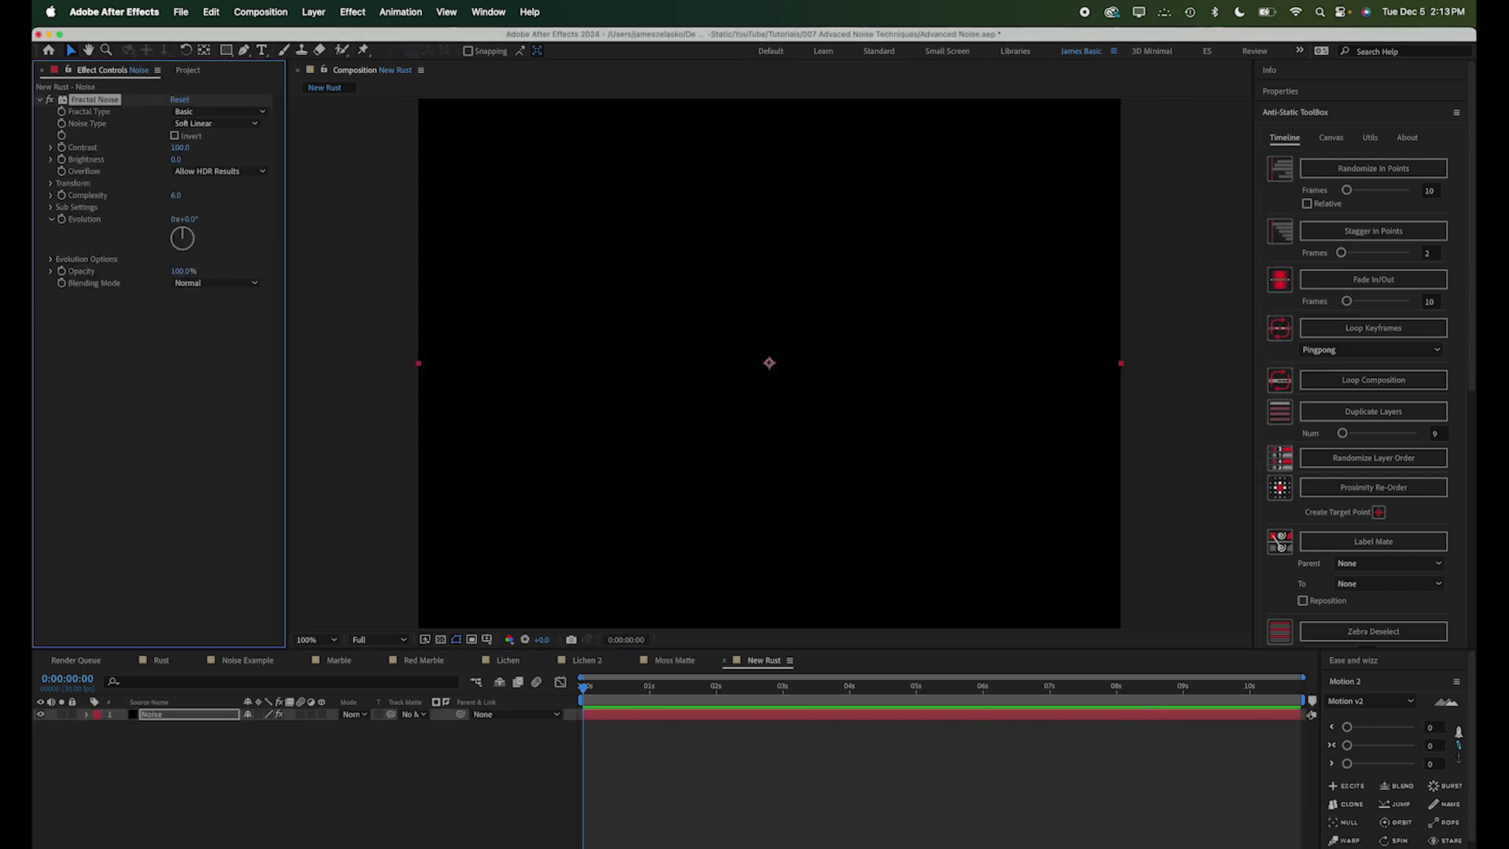
{"action": "key", "text": "Return"}
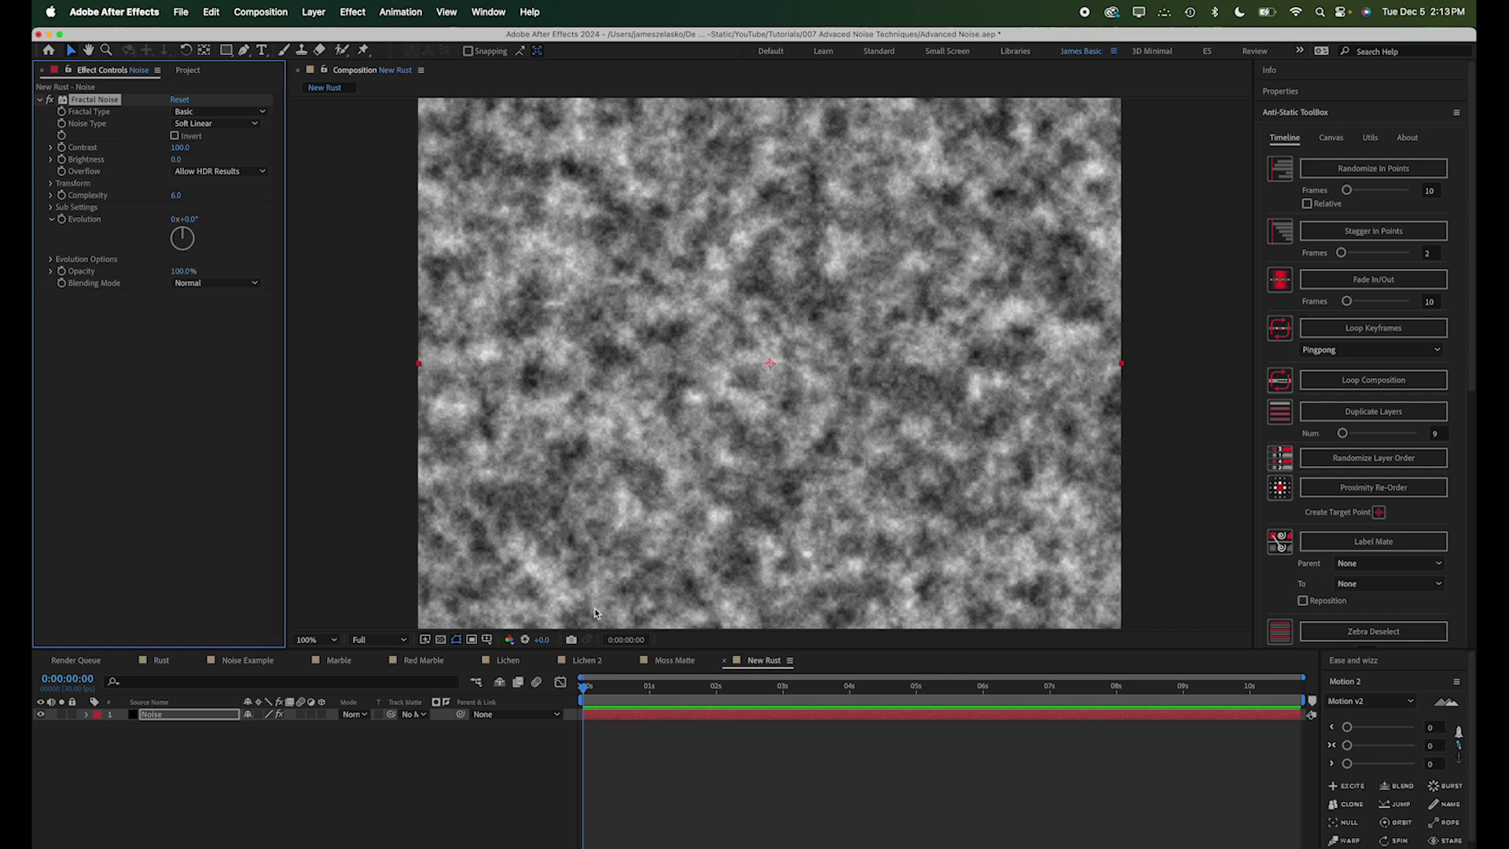
{"action": "left_click", "coordinate": [222, 112]}
{"action": "left_click", "coordinate": [241, 305]}
{"action": "left_click_drag", "start_coordinate": [185, 149], "coordinate": [159, 148]}
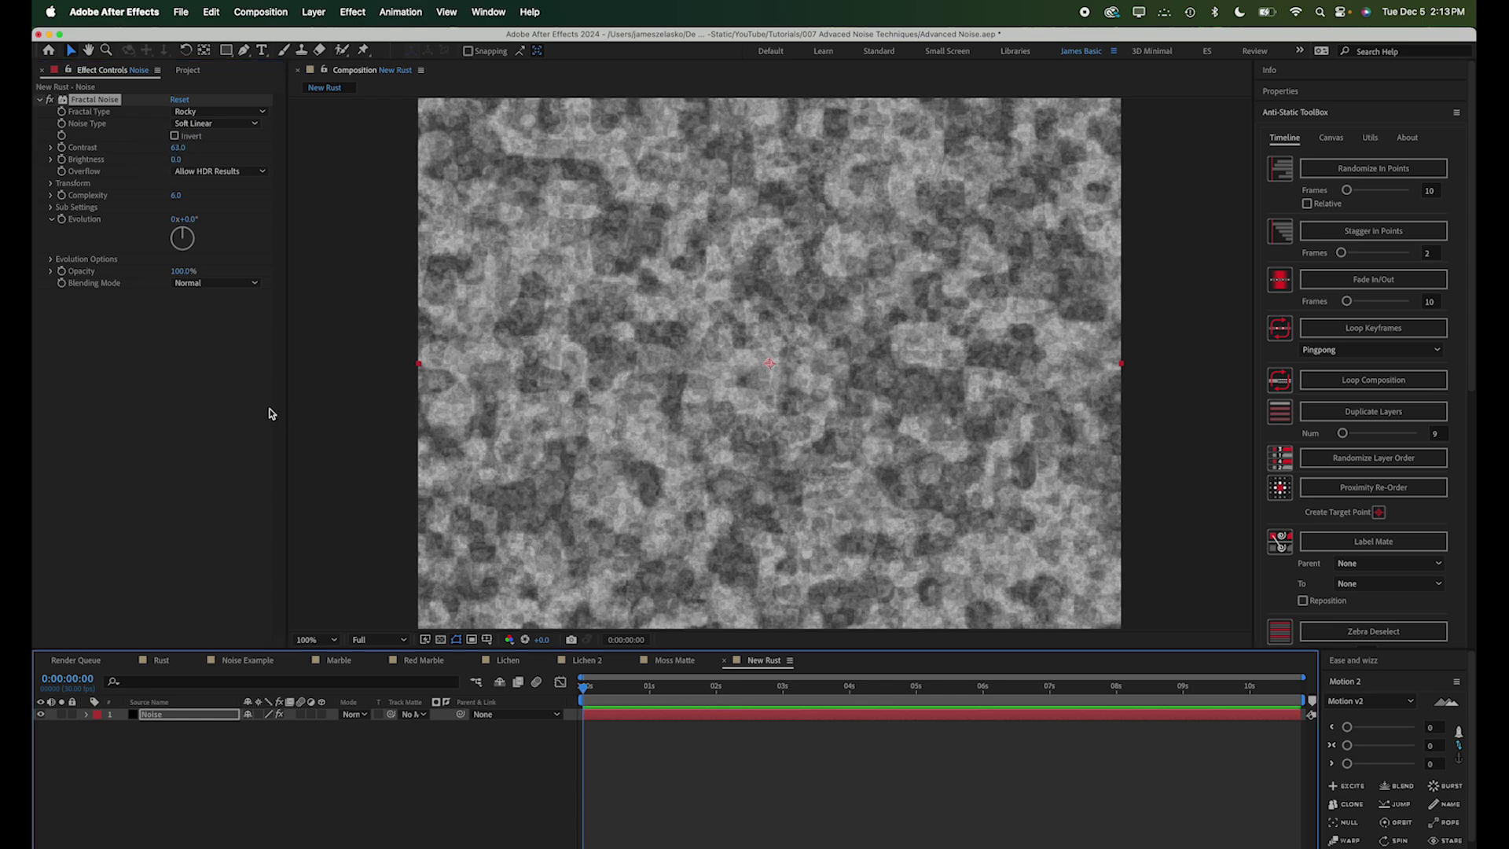
{"action": "left_click", "coordinate": [176, 195]}
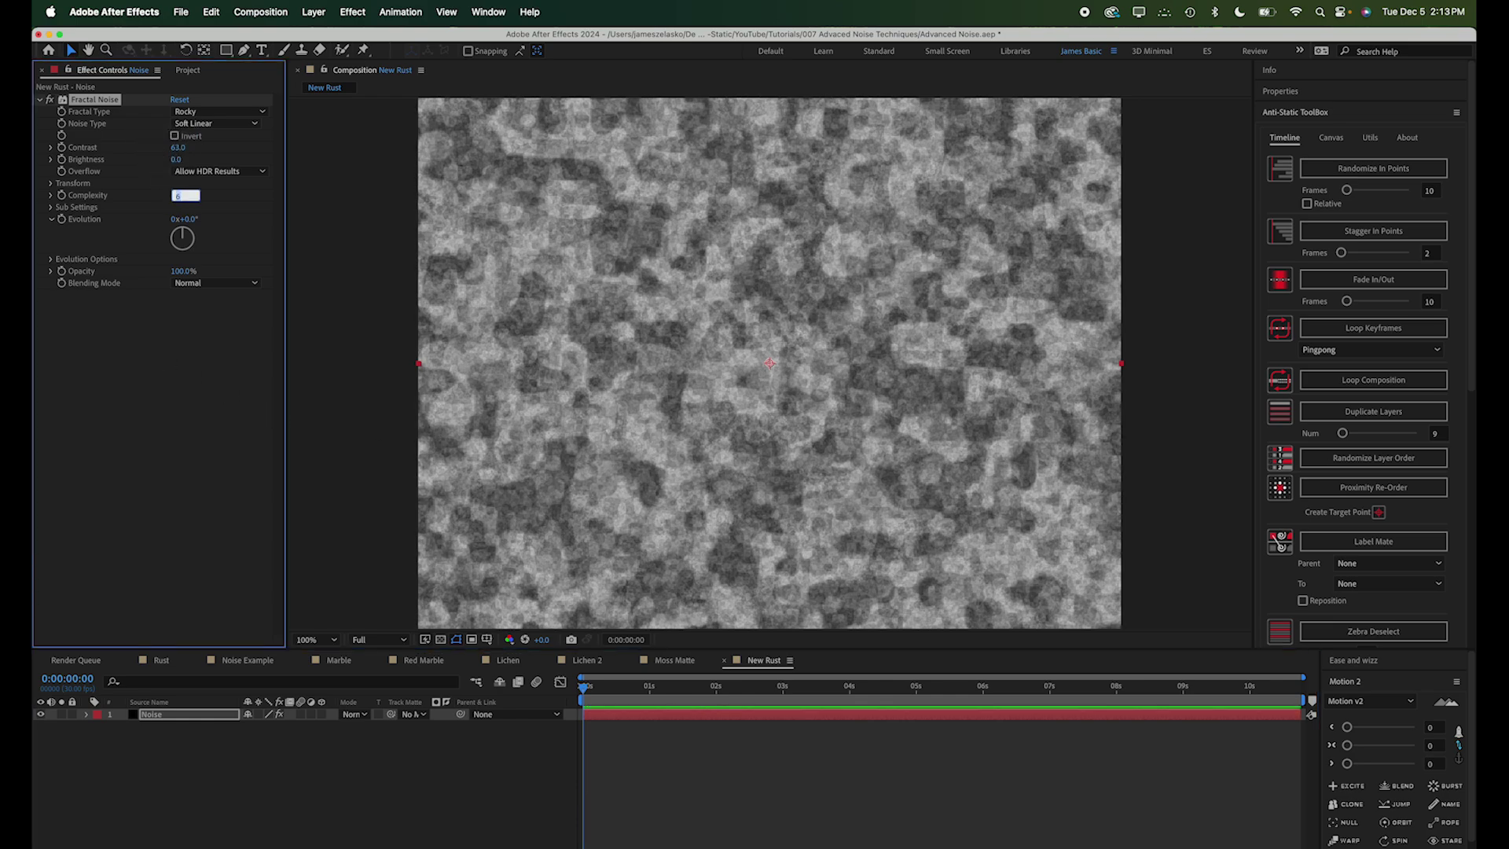
{"action": "key", "text": "Return"}
{"action": "left_click", "coordinate": [50, 183]}
{"action": "left_click_drag", "start_coordinate": [189, 216], "coordinate": [577, 222]}
{"action": "left_click", "coordinate": [762, 667]}
Add an adjustment layer named Displacement above the Noise layer.
{"action": "left_click", "coordinate": [700, 718]}
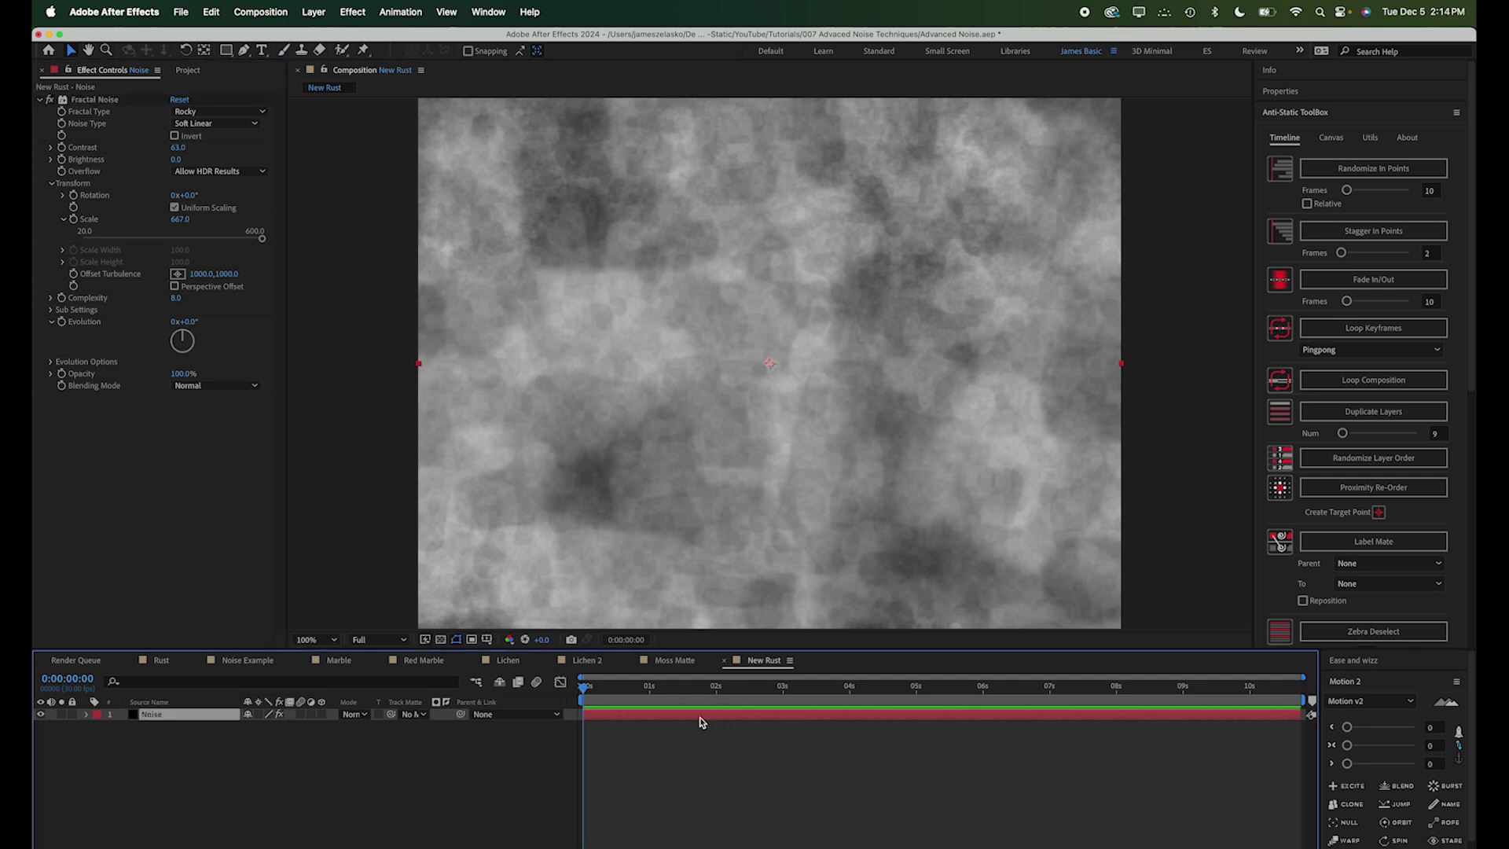
{"action": "key", "text": "super+alt+y"}
{"action": "key", "text": "Return"}
{"action": "type", "text": "Displacement"}
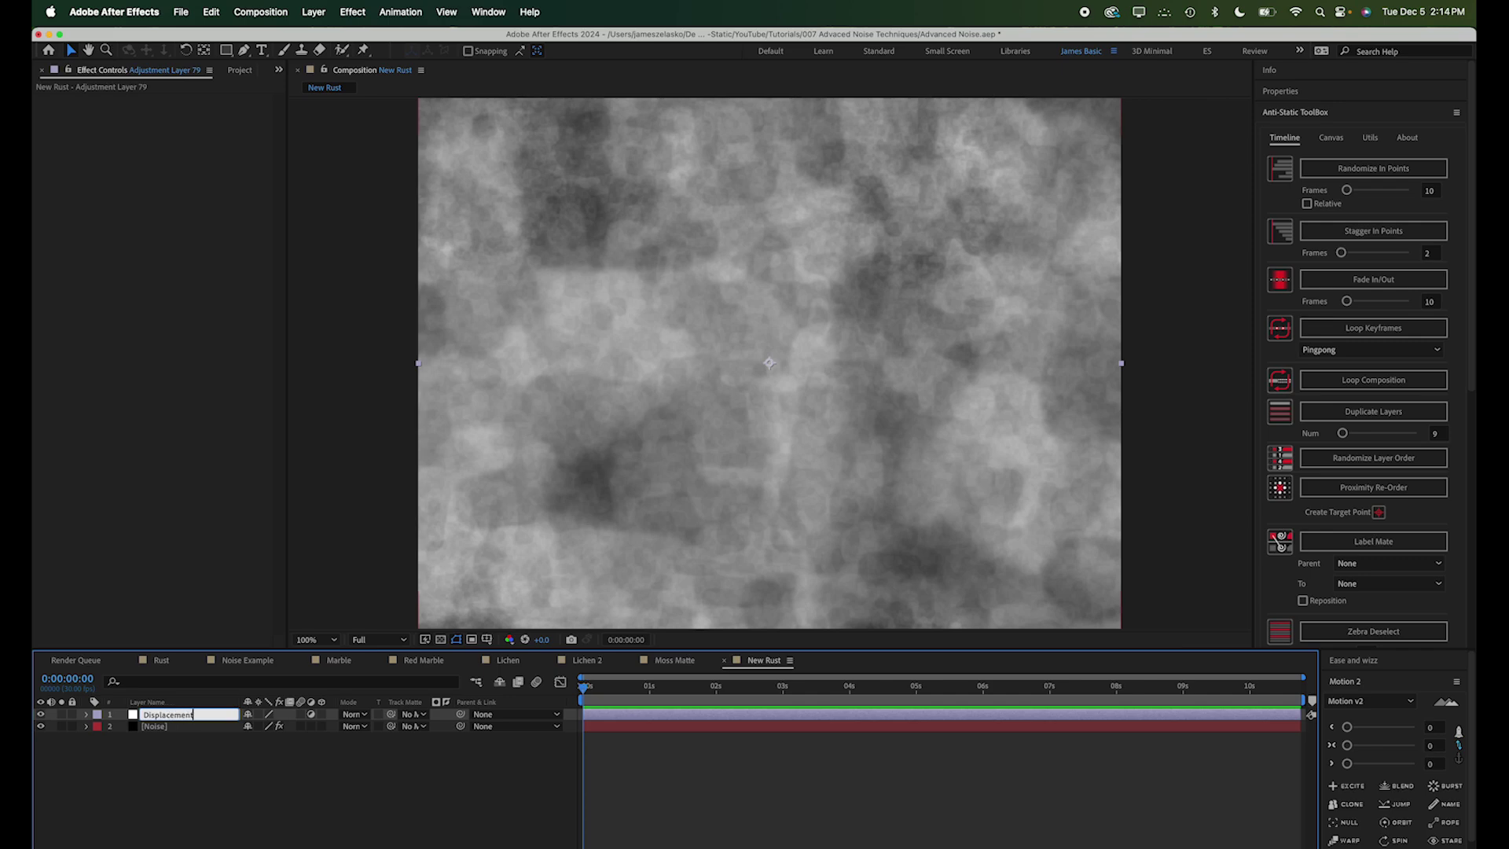
{"action": "key", "text": "Return"}
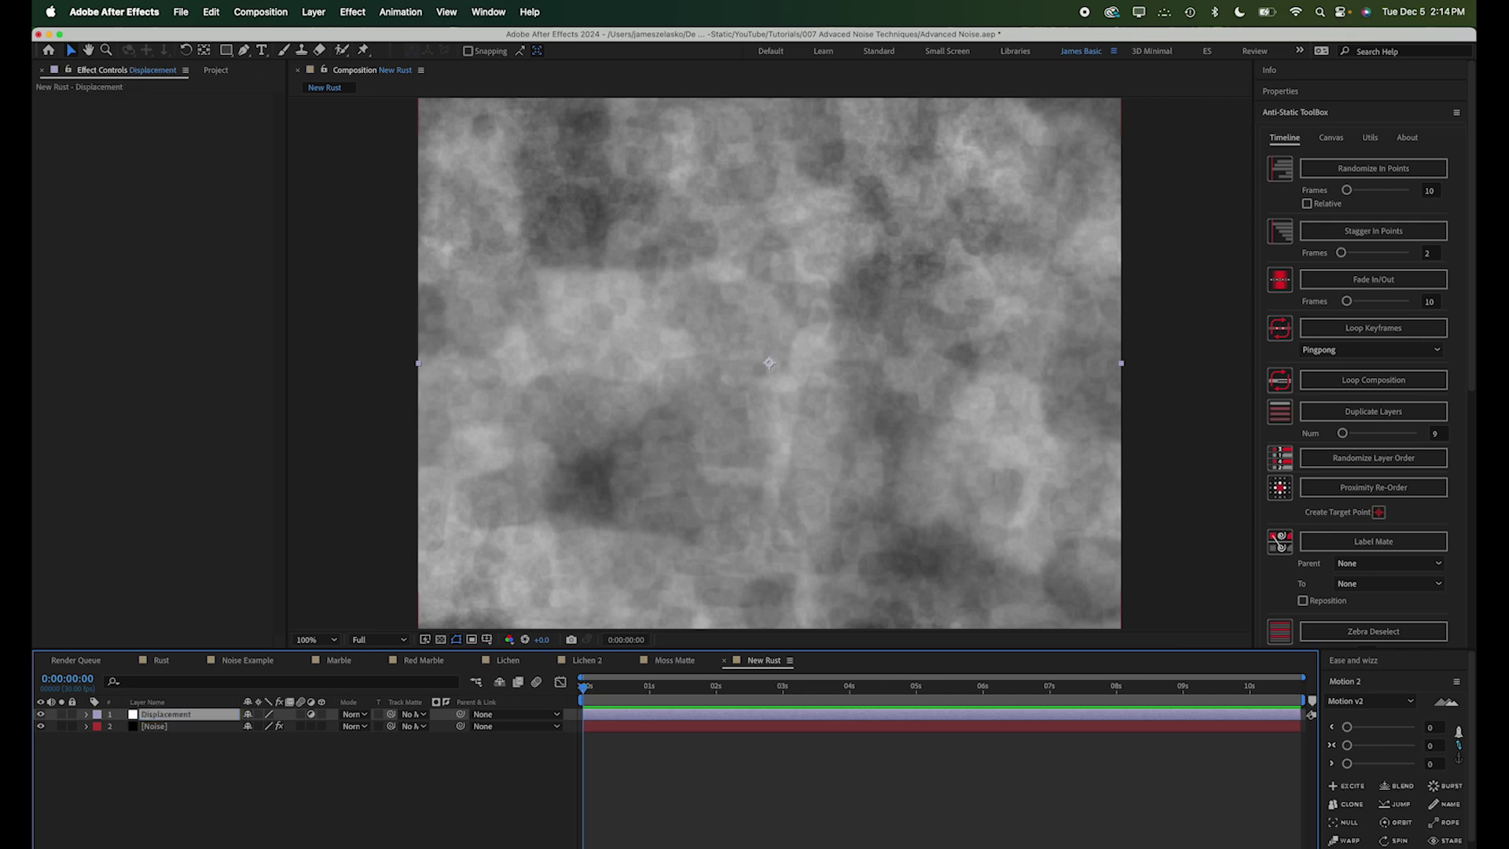
Apply Displacement Map with -100 horizontal and -100 vertical displacement, pixel wrapping off.
{"action": "key", "text": "ctrl+space"}
{"action": "type", "text": "disp"}
{"action": "key", "text": "Return"}
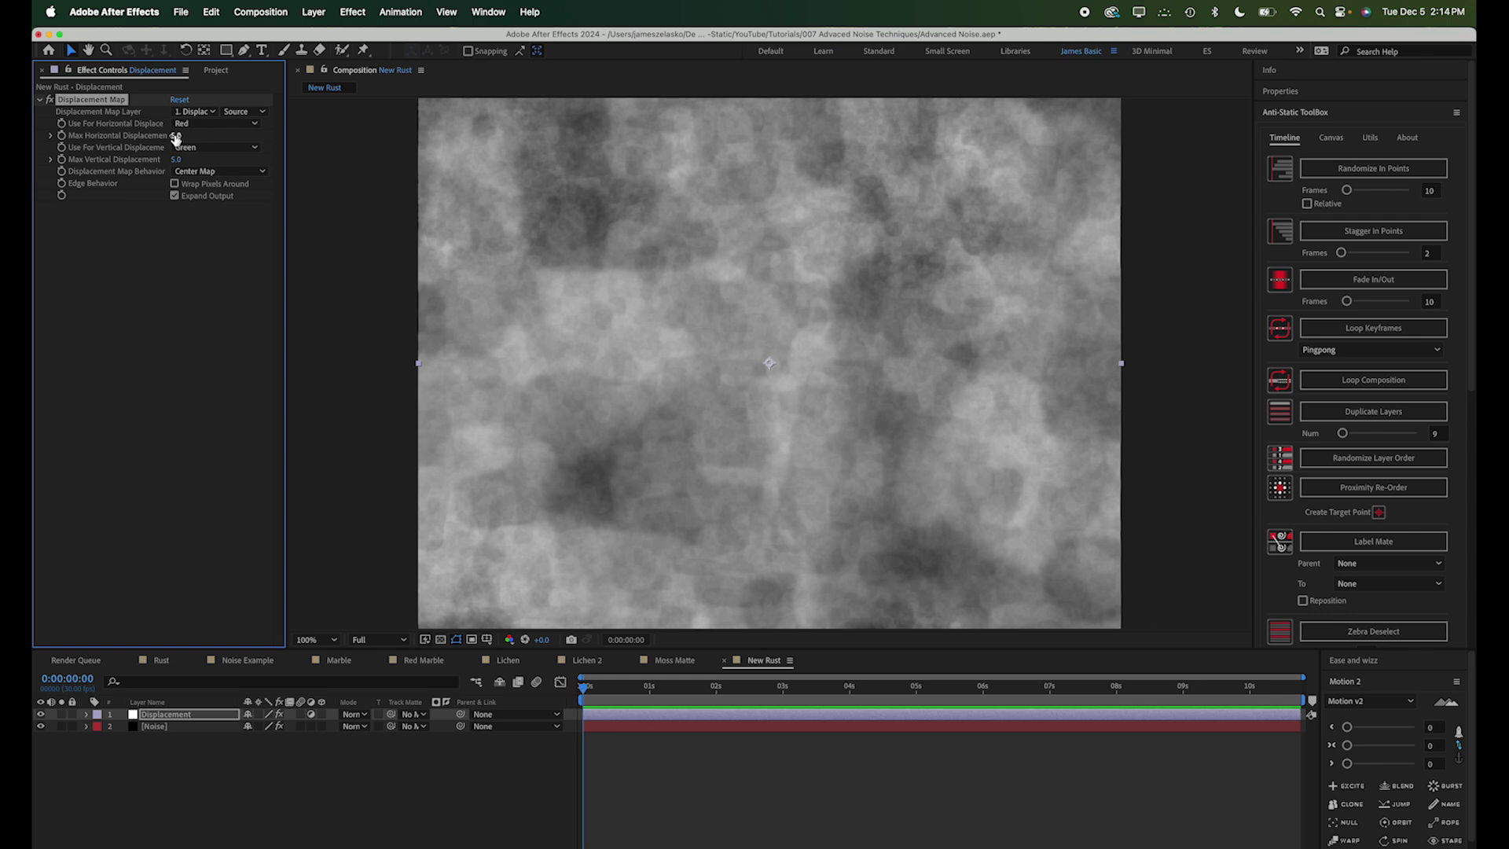
{"action": "left_click", "coordinate": [176, 137]}
{"action": "type", "text": "-100"}
{"action": "key", "text": "Tab"}
{"action": "key", "text": "Return"}
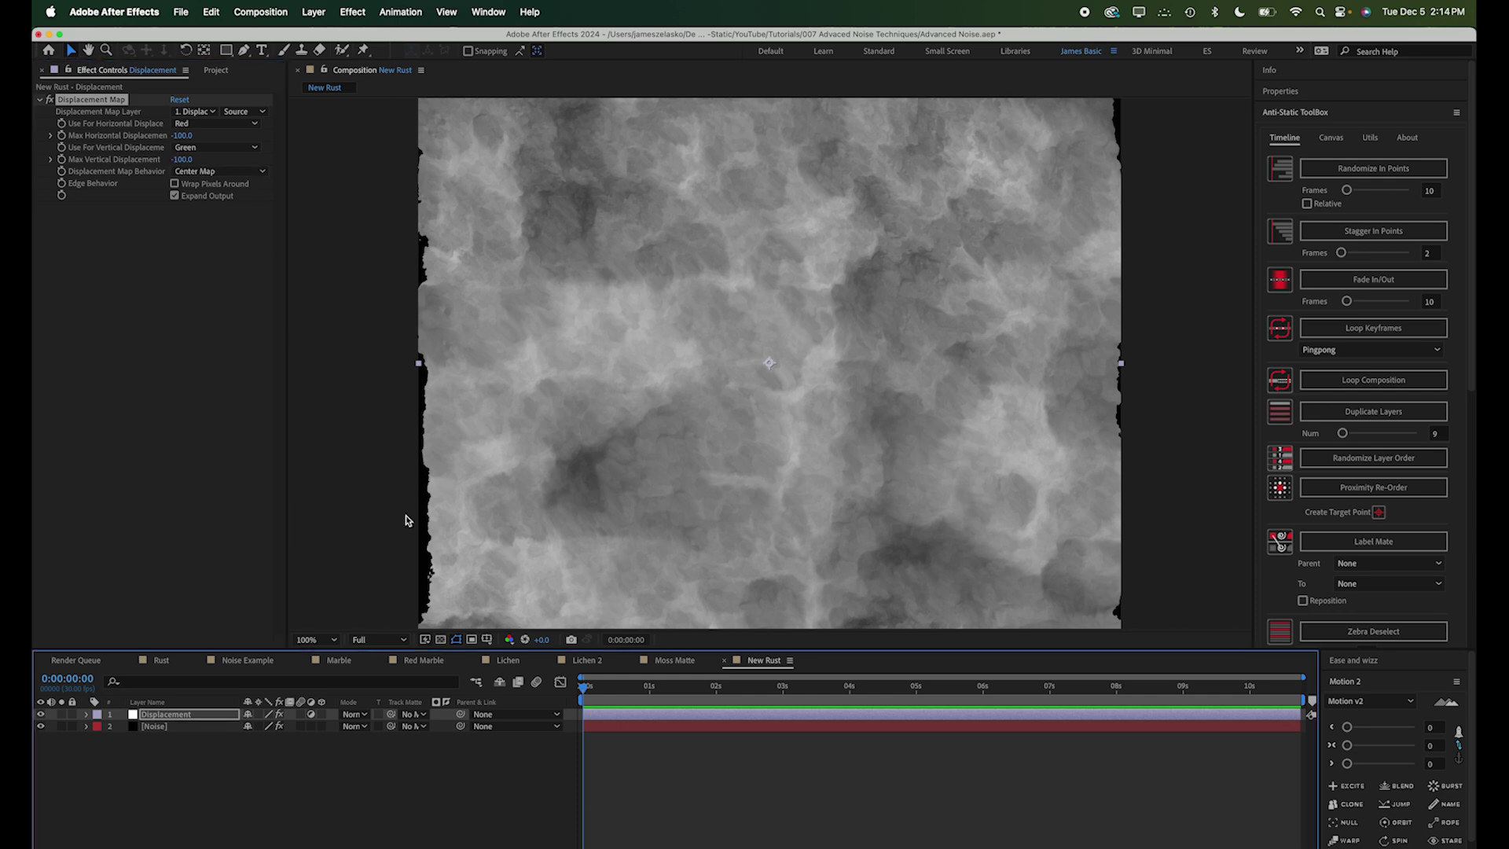
{"action": "left_click", "coordinate": [176, 183]}
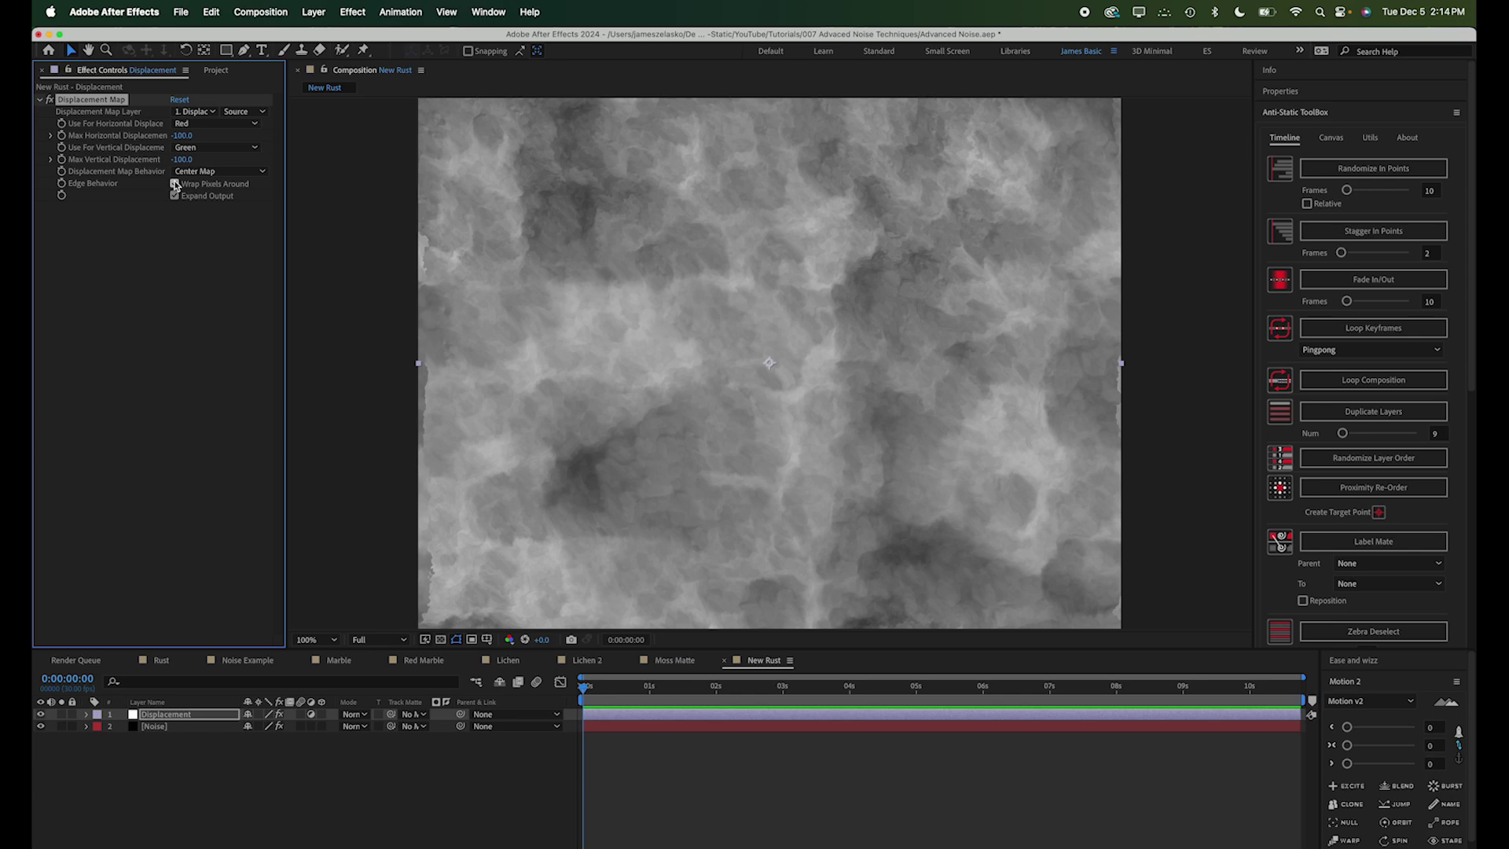
{"action": "left_click", "coordinate": [174, 184]}
Add Motion Tile above Displacement Map with output 290 by 210 and Mirror Edges.
{"action": "key", "text": "ctrl+space"}
{"action": "type", "text": "motio"}
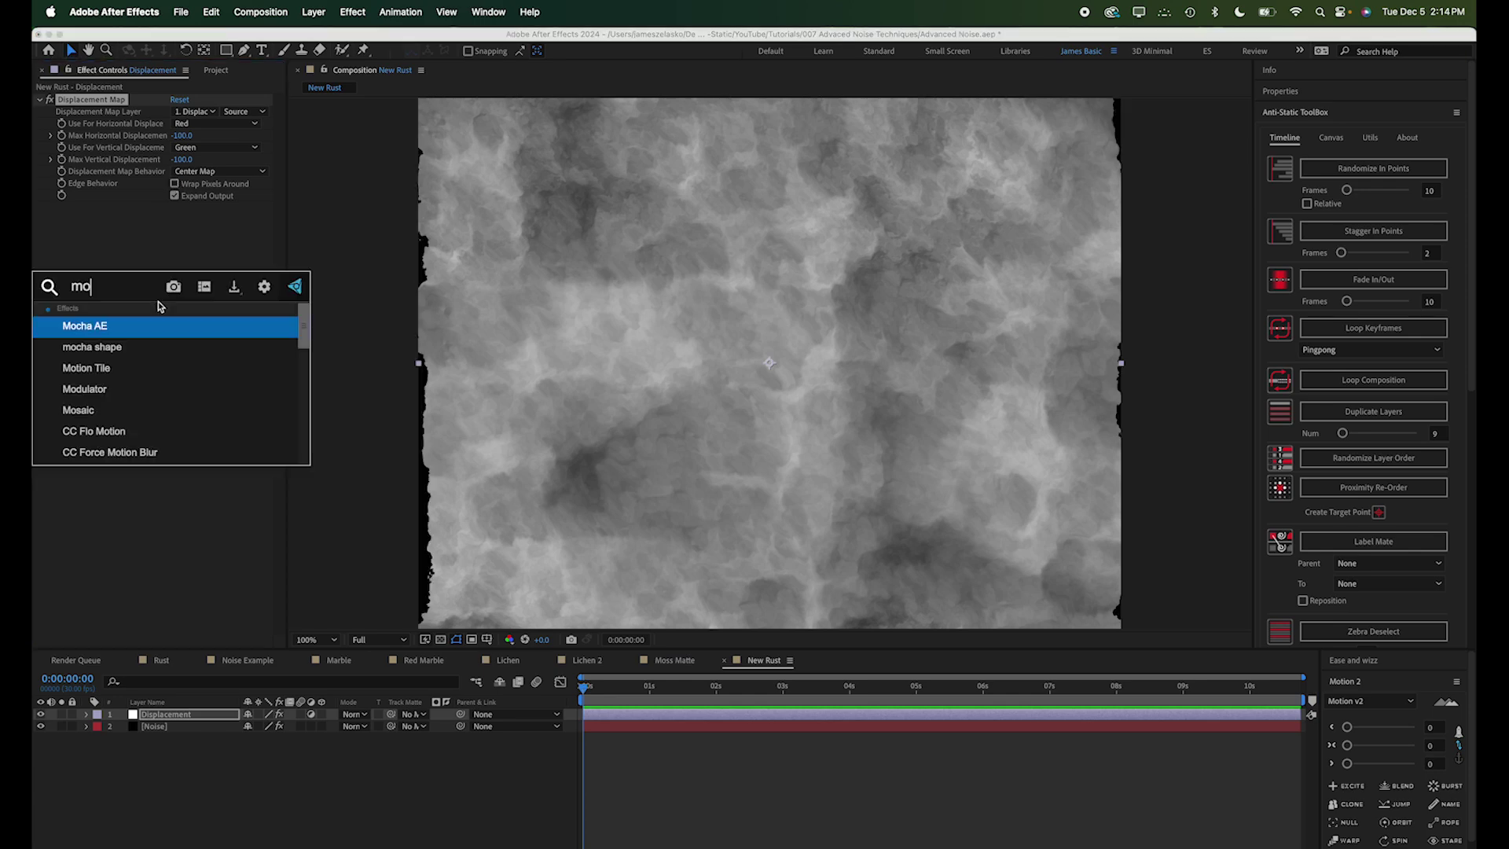
{"action": "key", "text": "Return"}
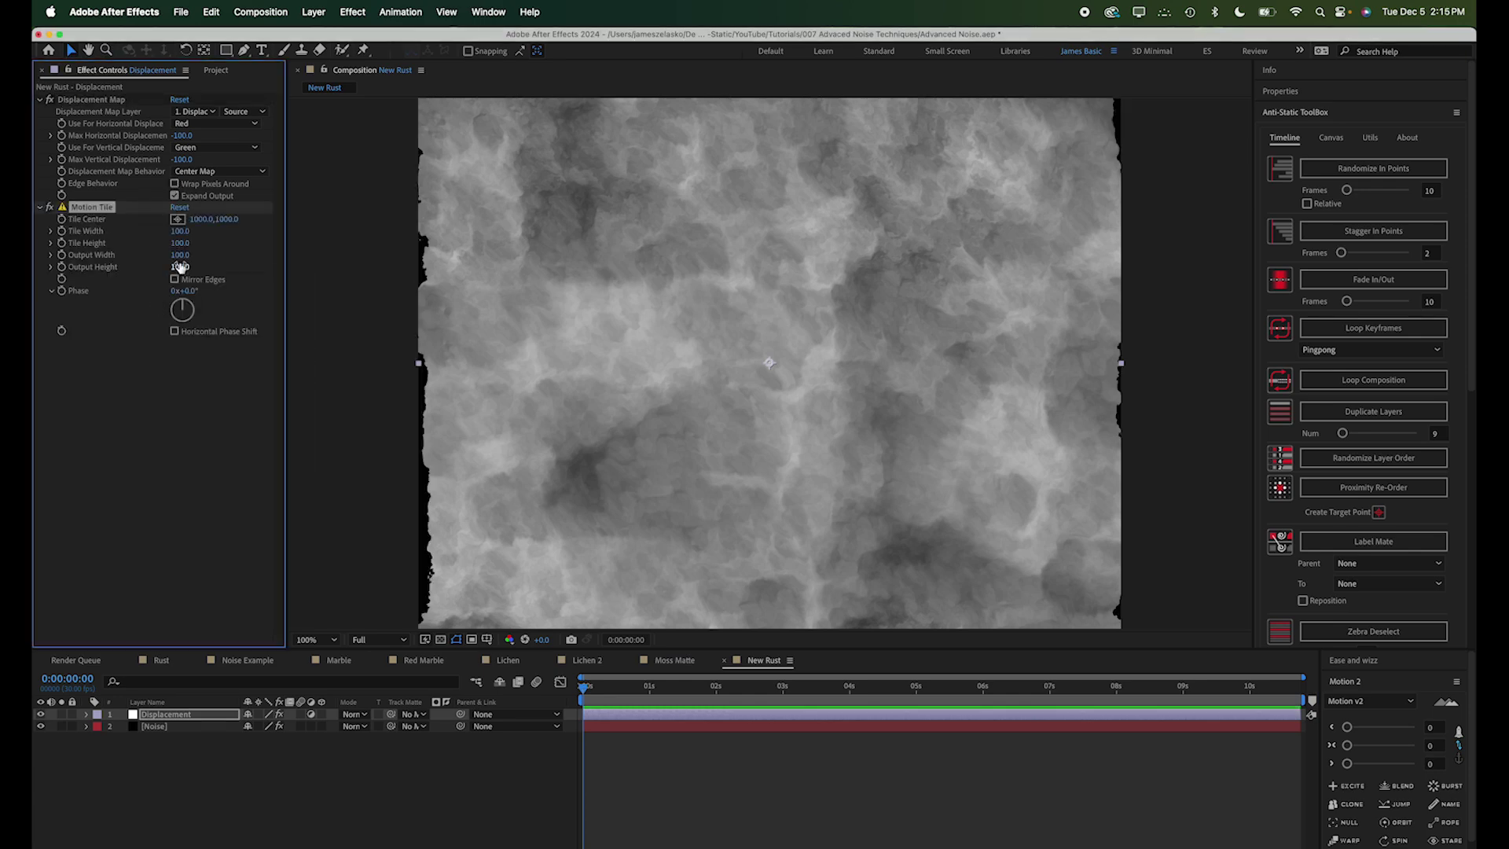
{"action": "left_click_drag", "start_coordinate": [180, 255], "coordinate": [193, 267]}
{"action": "left_click_drag", "start_coordinate": [114, 207], "coordinate": [126, 101]}
{"action": "left_click", "coordinate": [174, 172]}
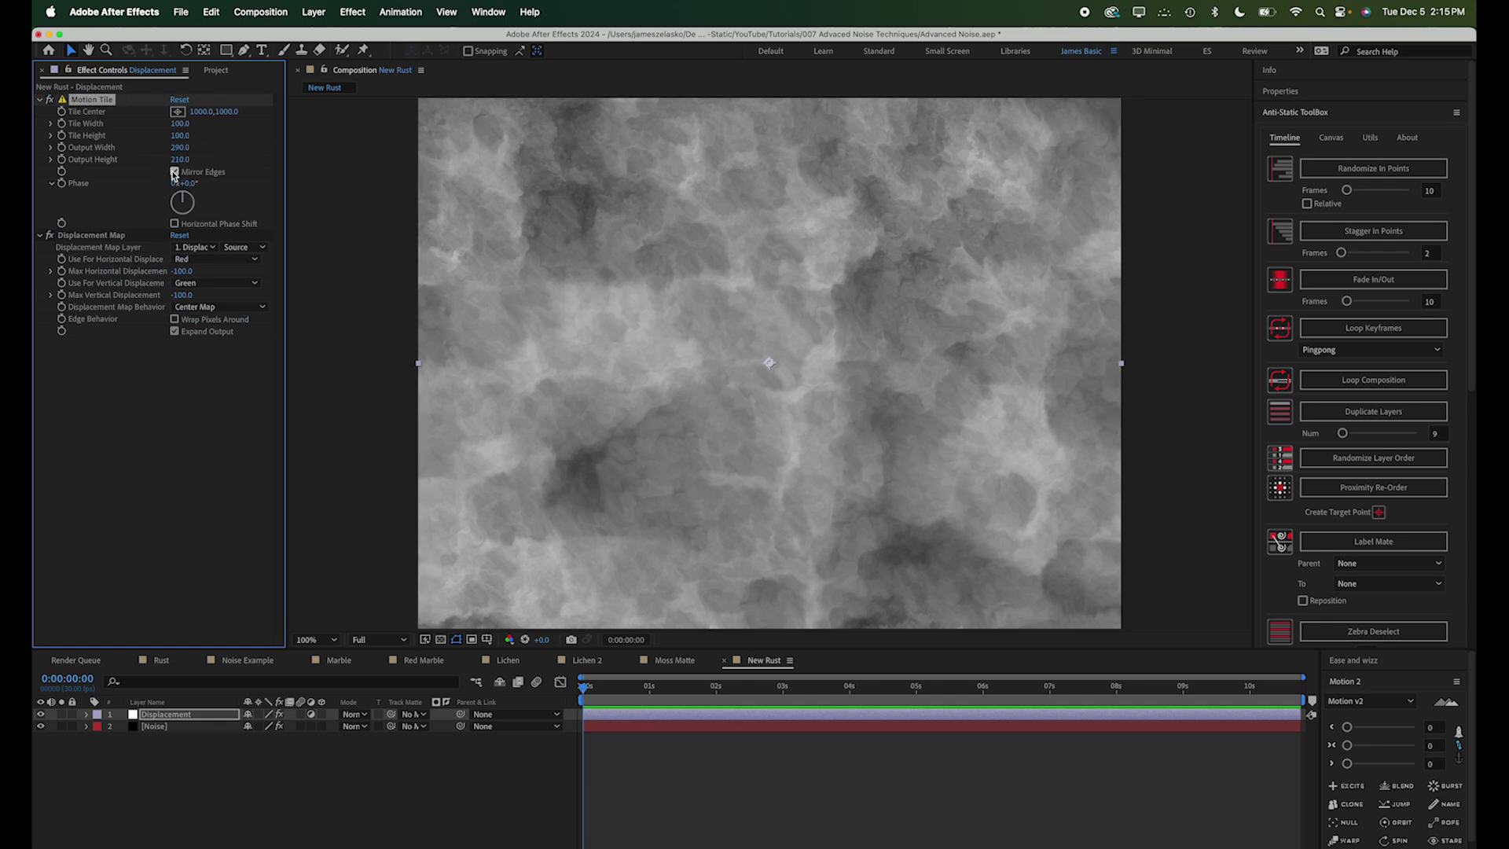
{"action": "left_click", "coordinate": [642, 715]}
Add an adjustment layer named Turbulence above Displacement.
{"action": "key", "text": "super+alt+y"}
{"action": "key", "text": "Return"}
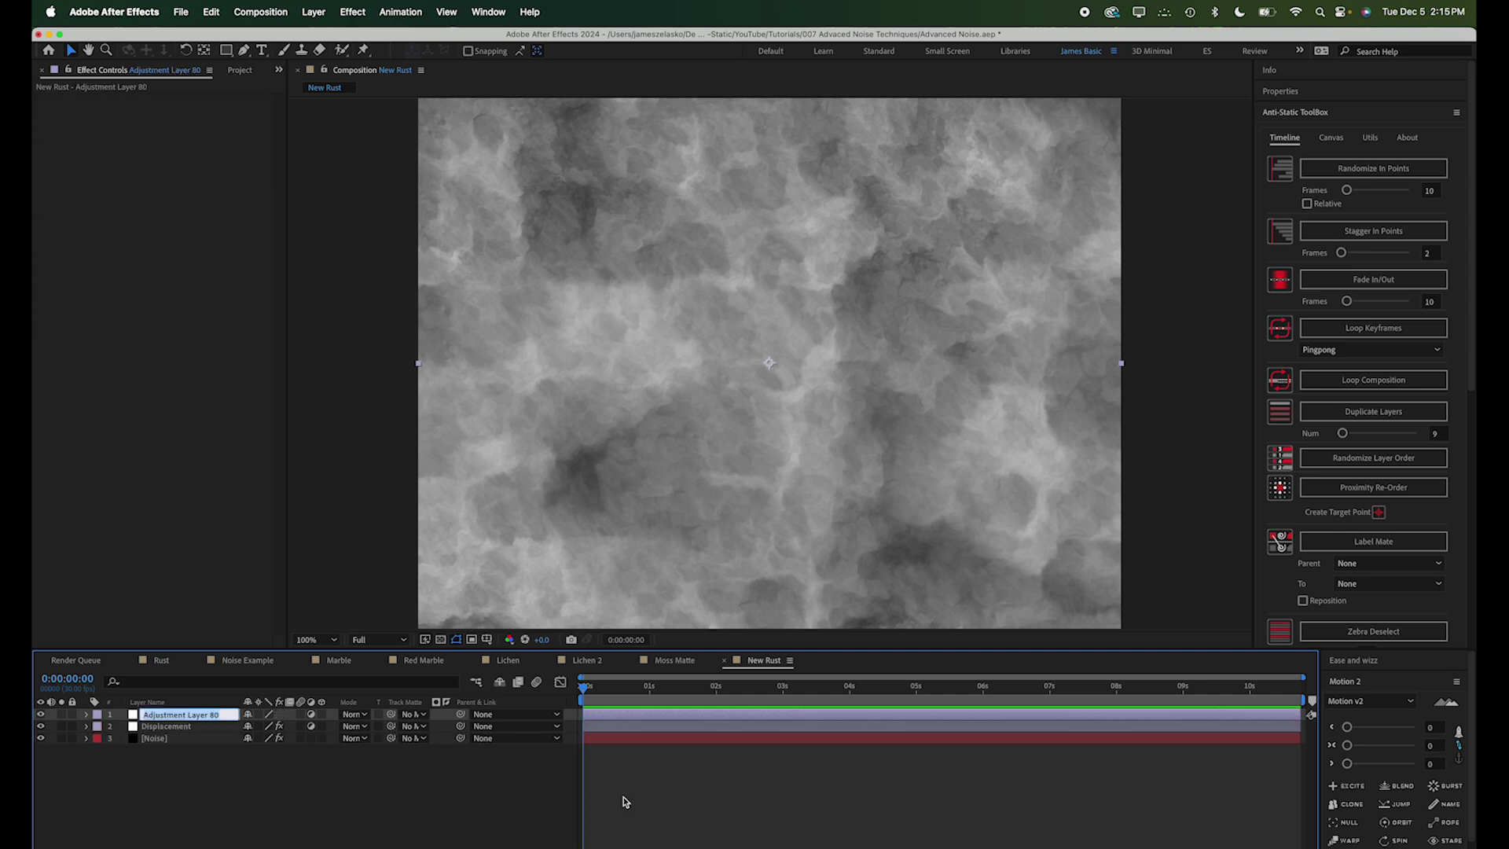
{"action": "type", "text": "Turbulence"}
{"action": "key", "text": "Return"}
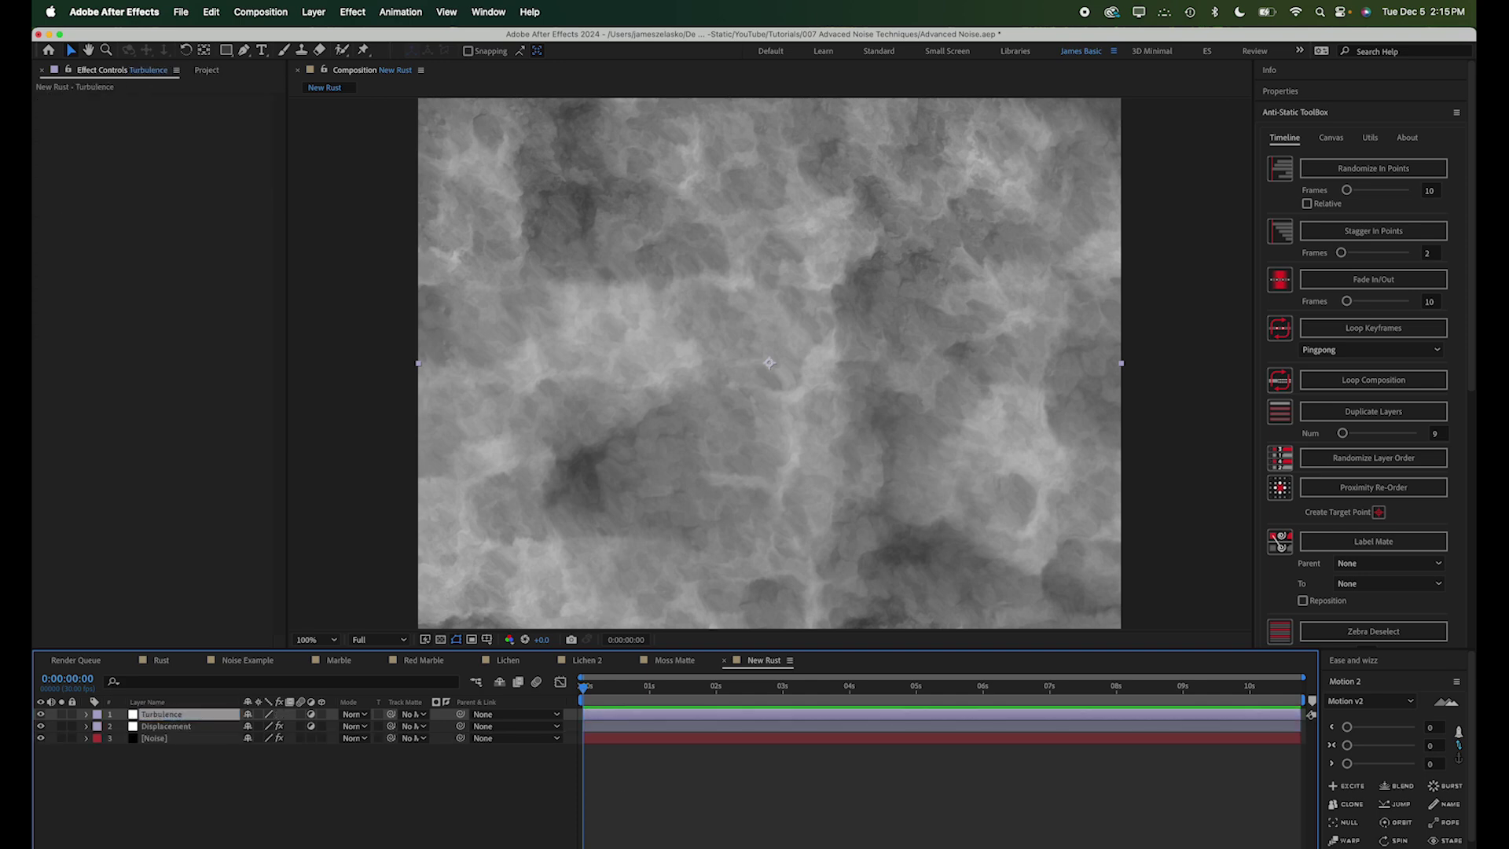
Apply Turbulent Displace set to Bulge with Amount 120, Size 155 and Complexity 10.
{"action": "key", "text": "ctrl+space"}
{"action": "type", "text": "tur"}
{"action": "key", "text": "Return"}
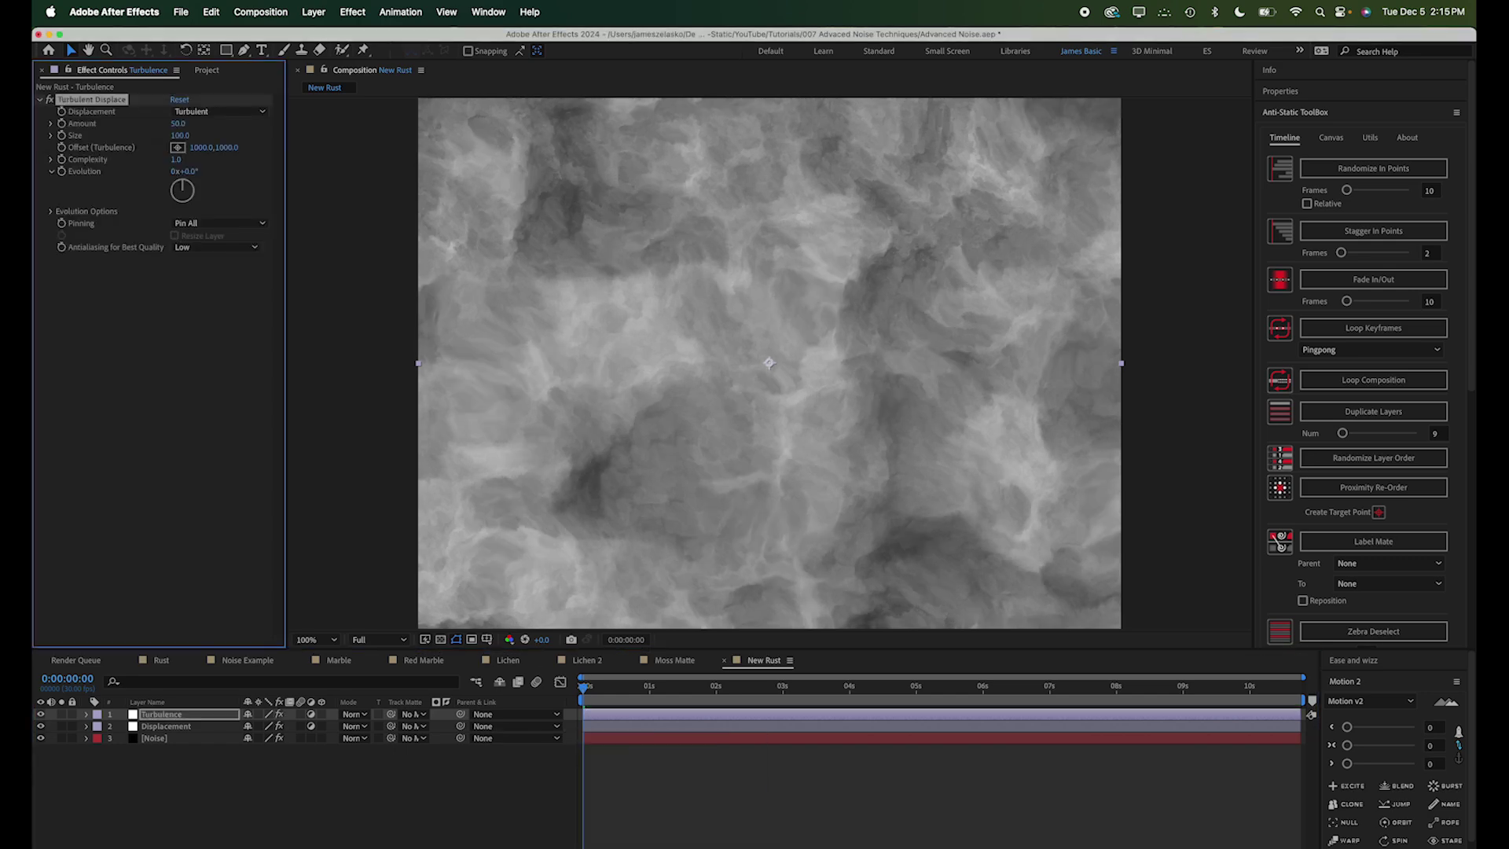
{"action": "left_click", "coordinate": [216, 112]}
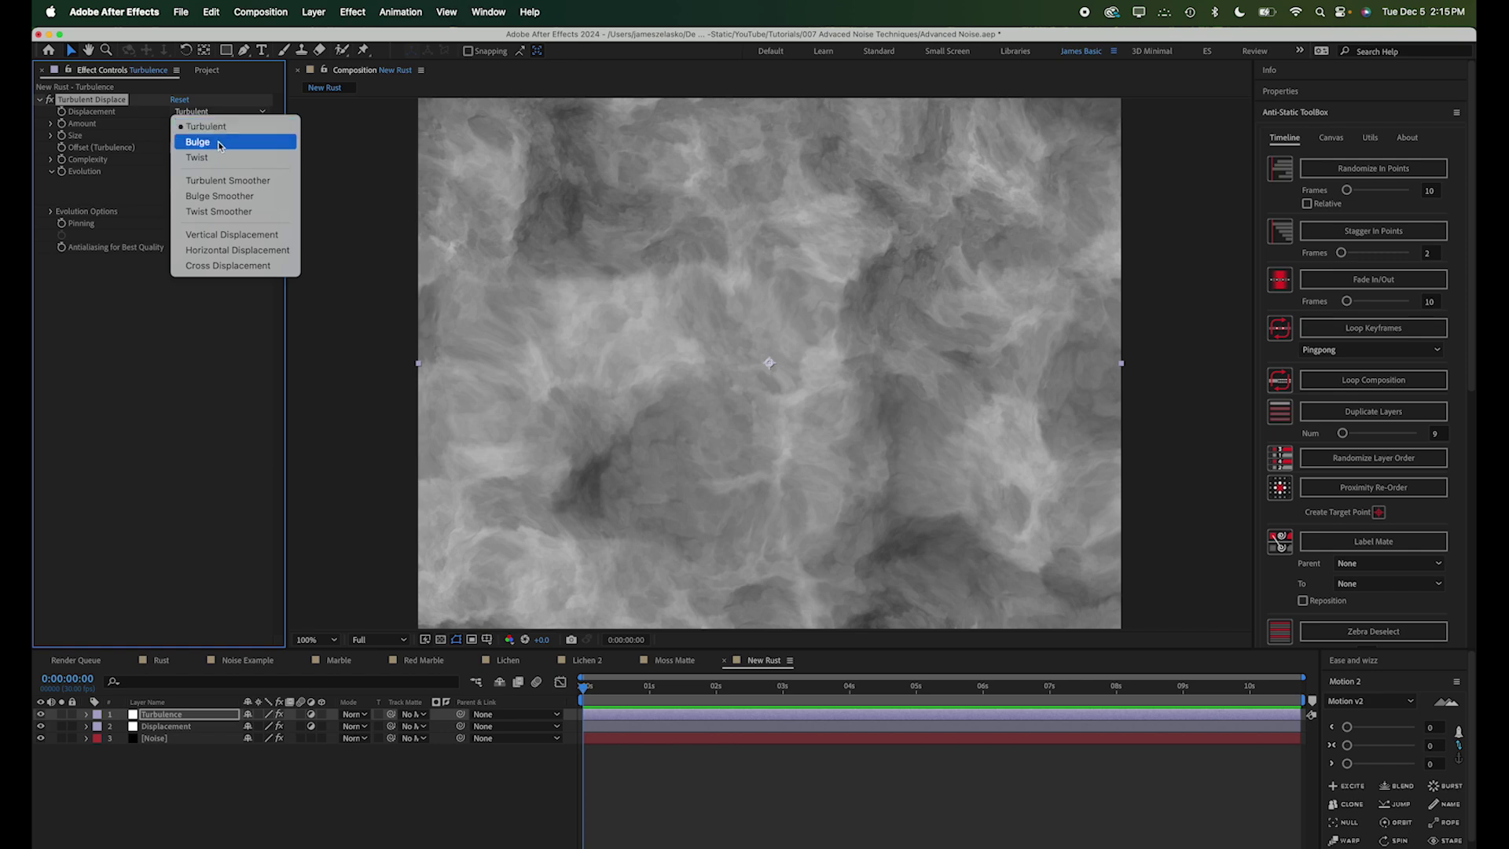
{"action": "left_click", "coordinate": [197, 142]}
{"action": "left_click", "coordinate": [177, 124]}
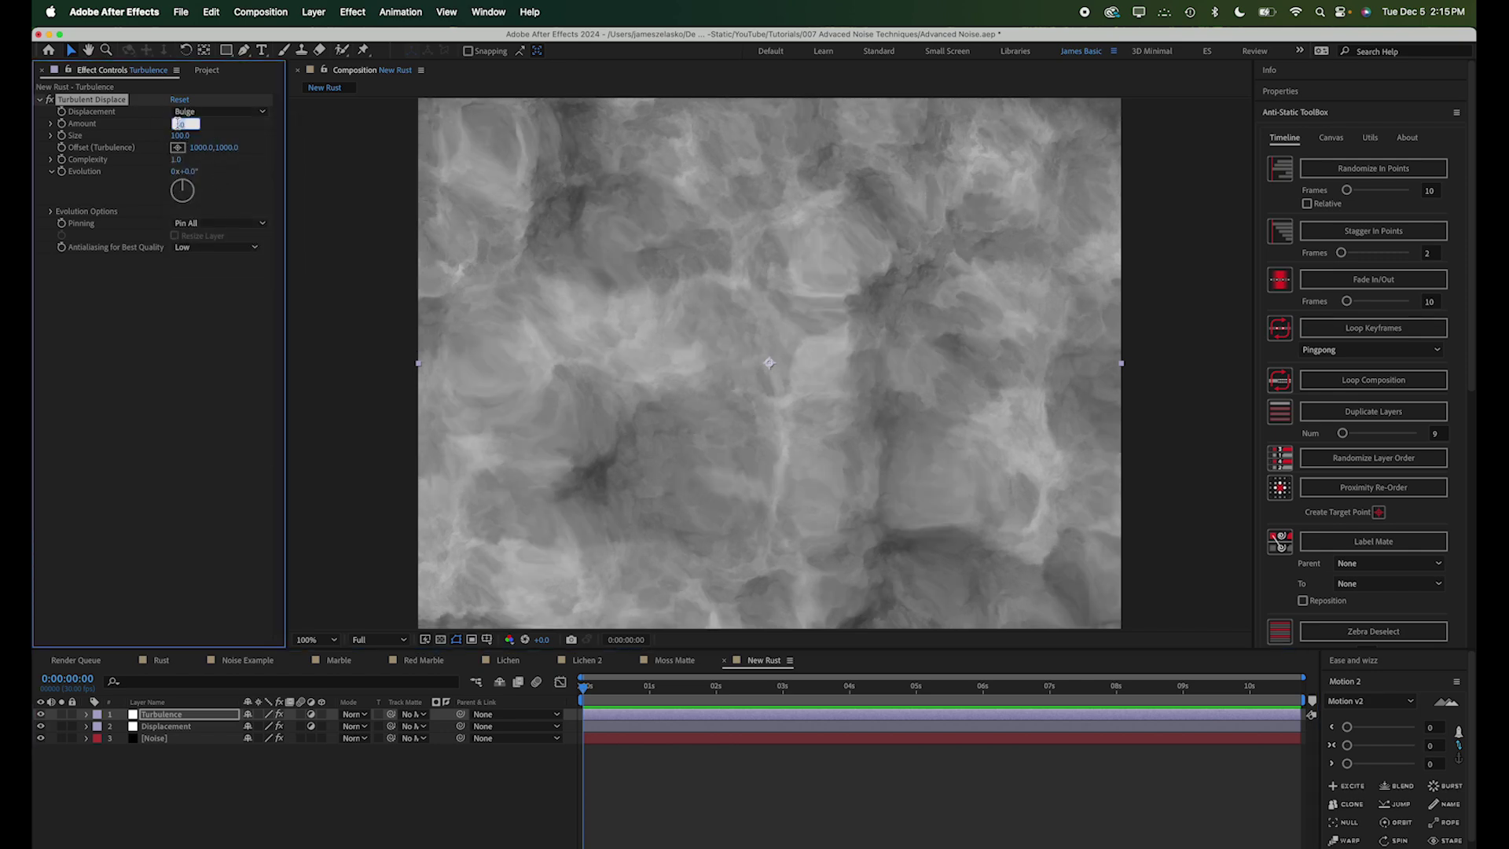
{"action": "type", "text": "120"}
{"action": "key", "text": "Tab"}
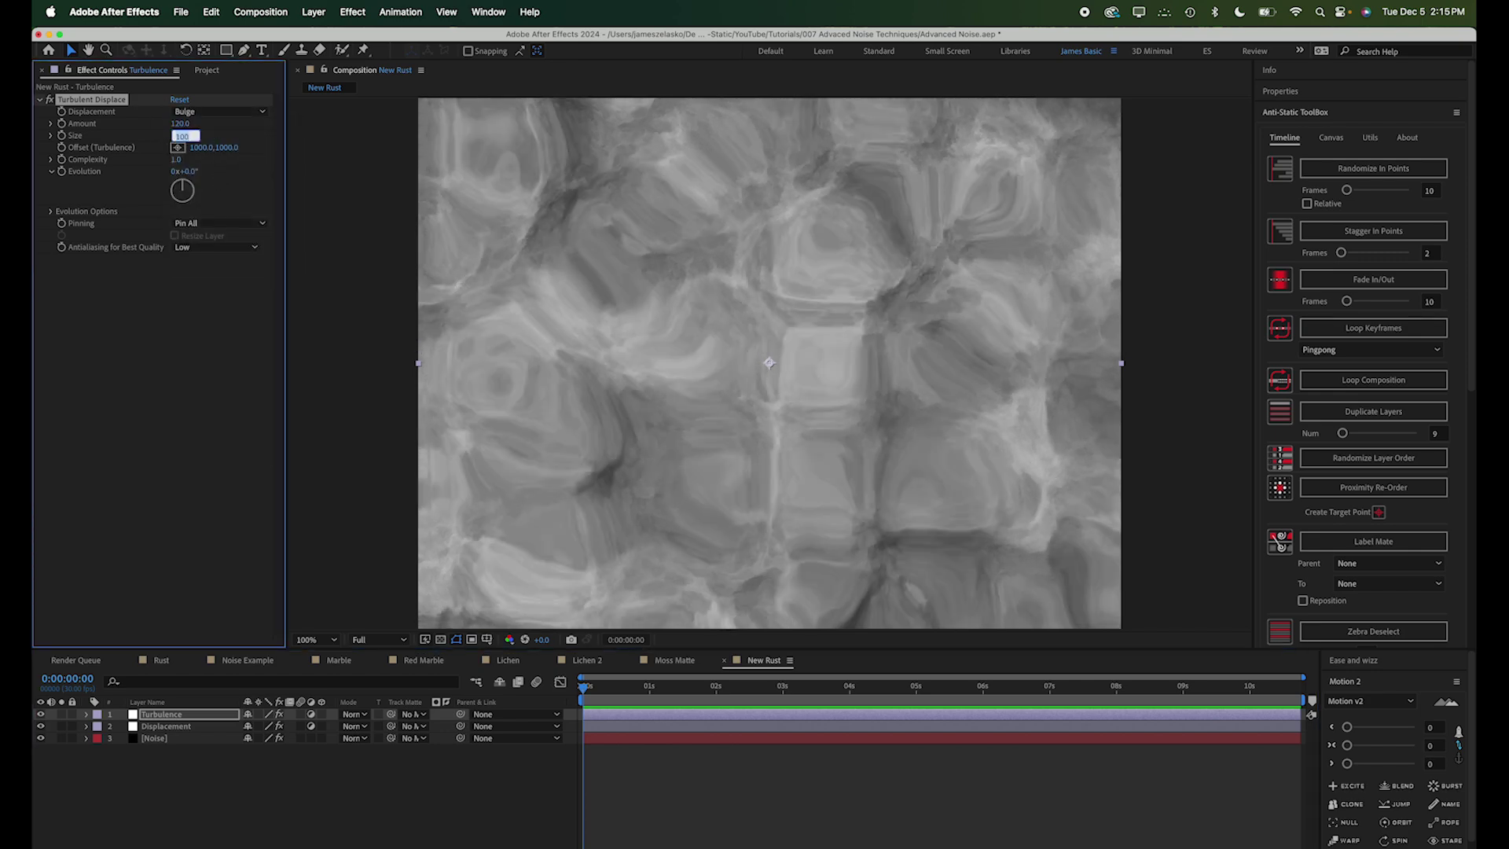
{"action": "key", "text": "Return"}
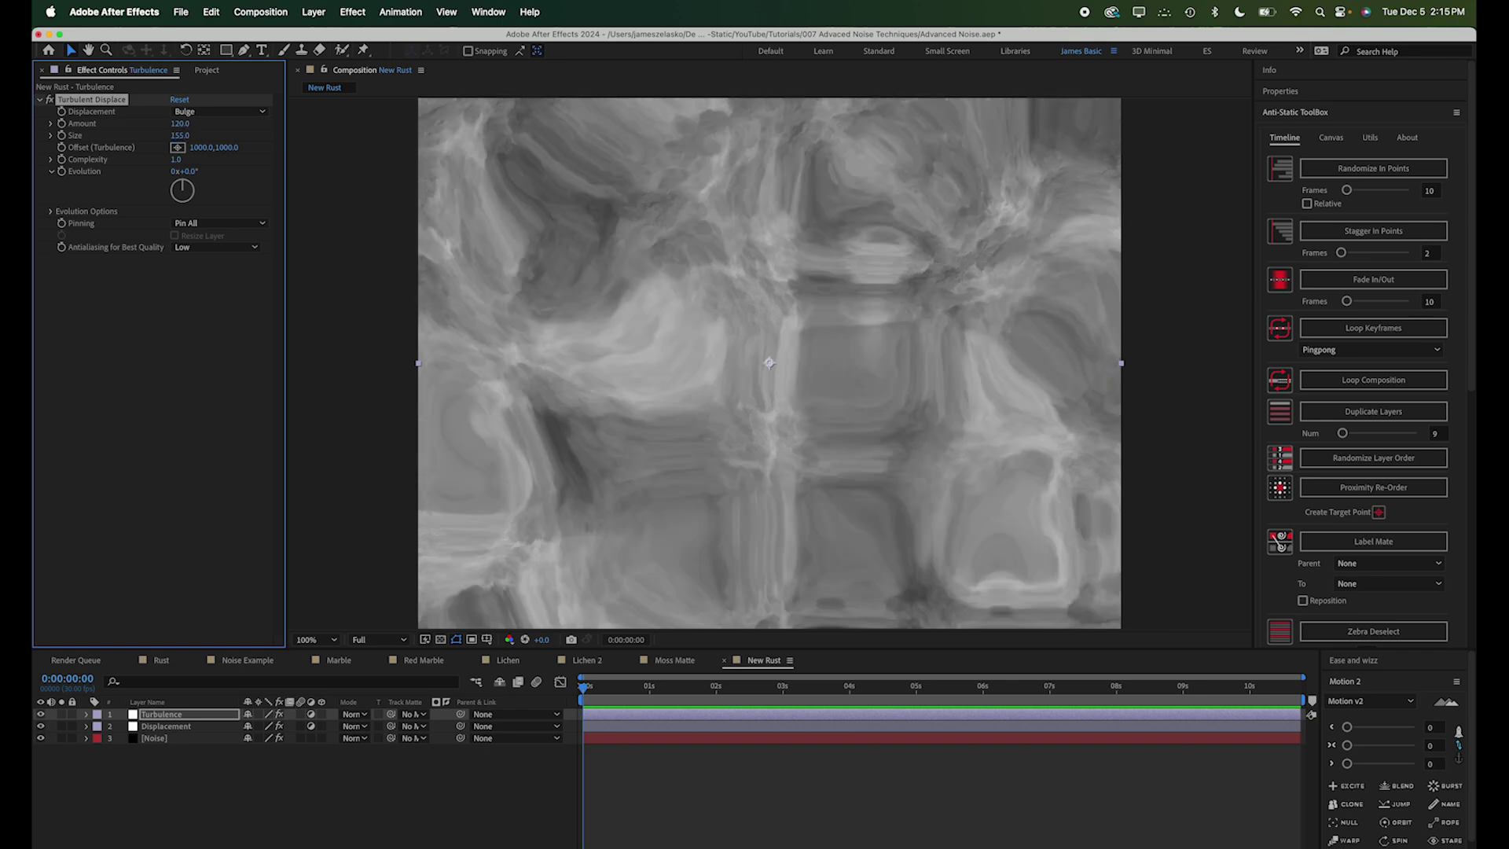
{"action": "left_click", "coordinate": [178, 160]}
{"action": "type", "text": "10"}
{"action": "key", "text": "Return"}
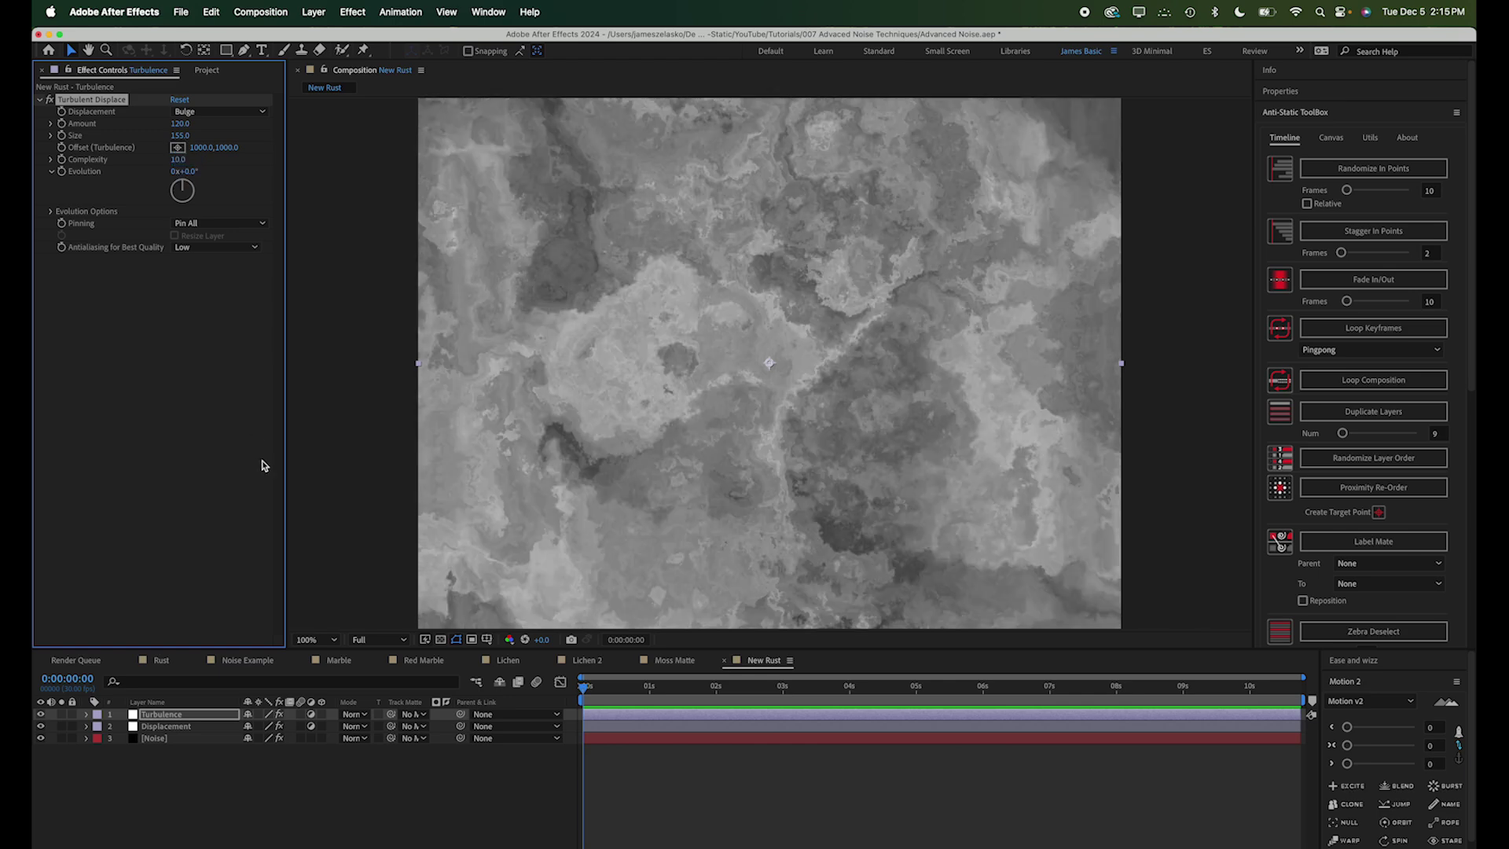
Deselect the Turbulence layer and add a new adjustment layer on top.
{"action": "left_click", "coordinate": [303, 795]}
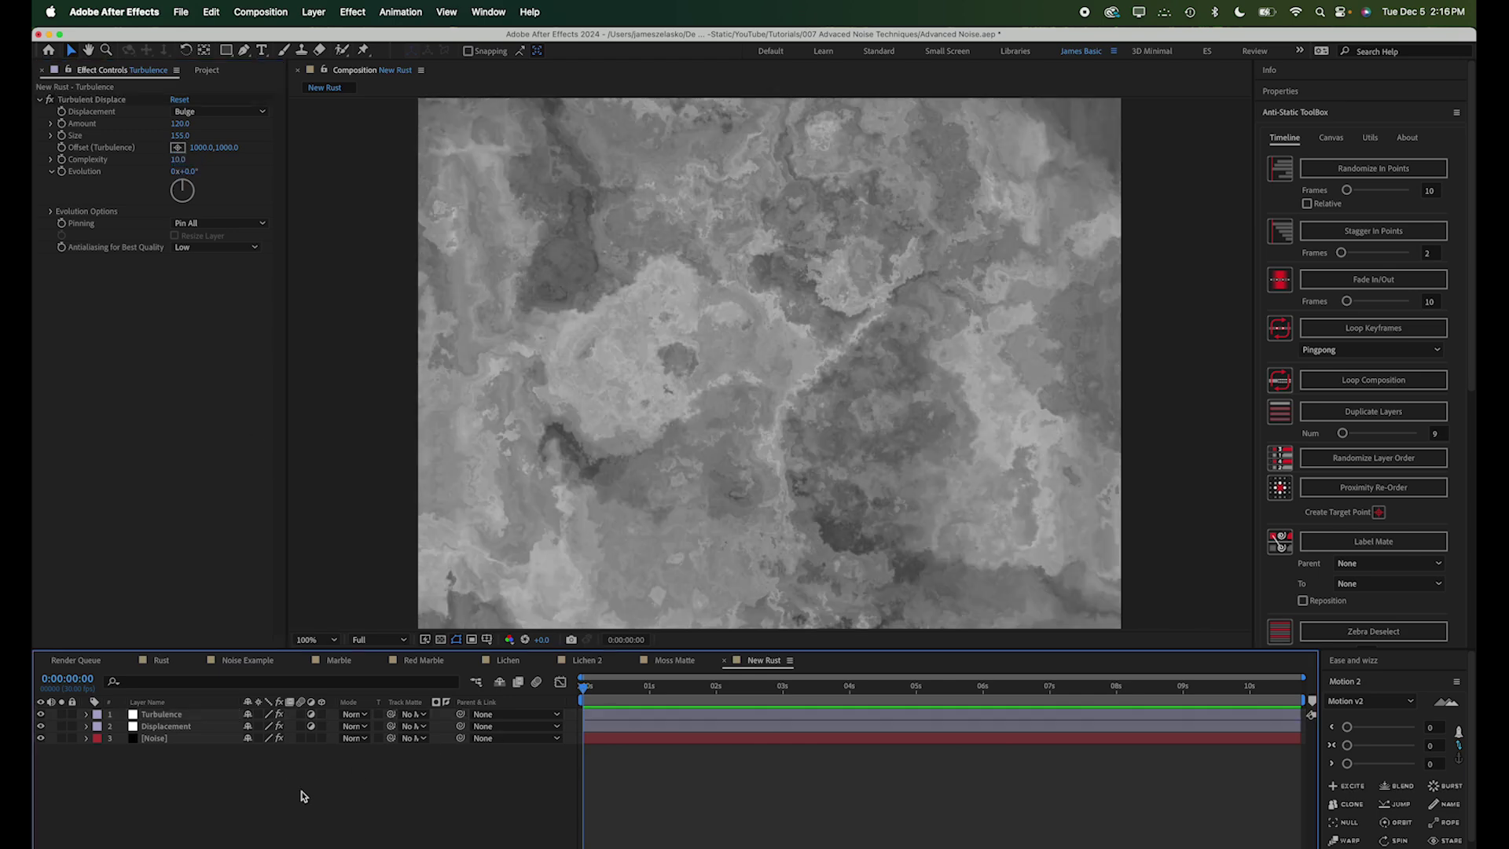
{"action": "key", "text": "super+alt+y"}
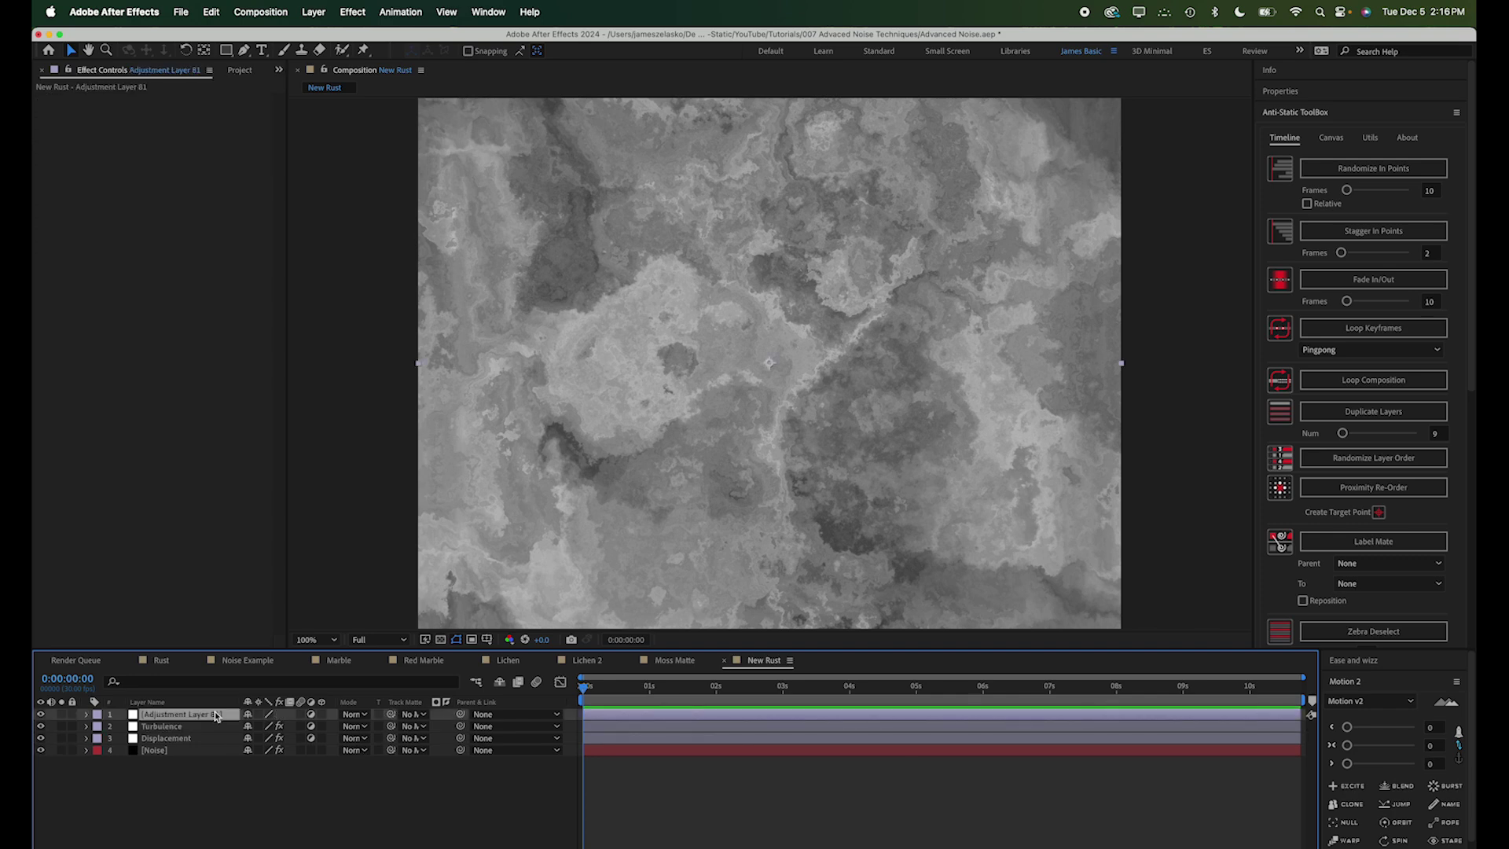
{"action": "key", "text": "Return"}
Name the layer Color and apply Colorama using the Moldy output cycle preset.
{"action": "type", "text": "c"}
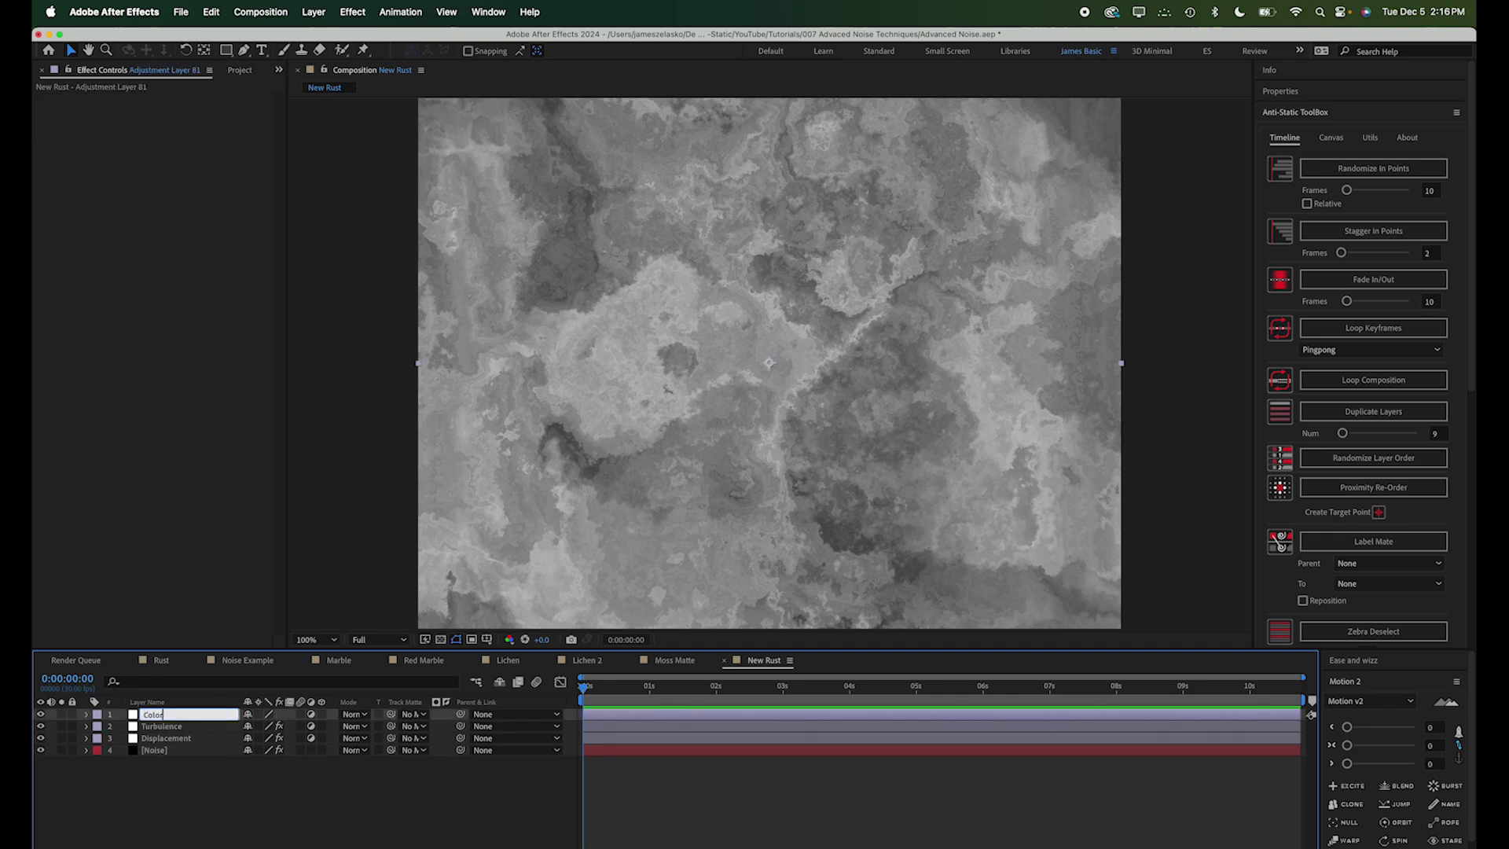
{"action": "type", "text": "olor"}
{"action": "key", "text": "Return"}
{"action": "key", "text": "ctrl+space"}
{"action": "type", "text": "c"}
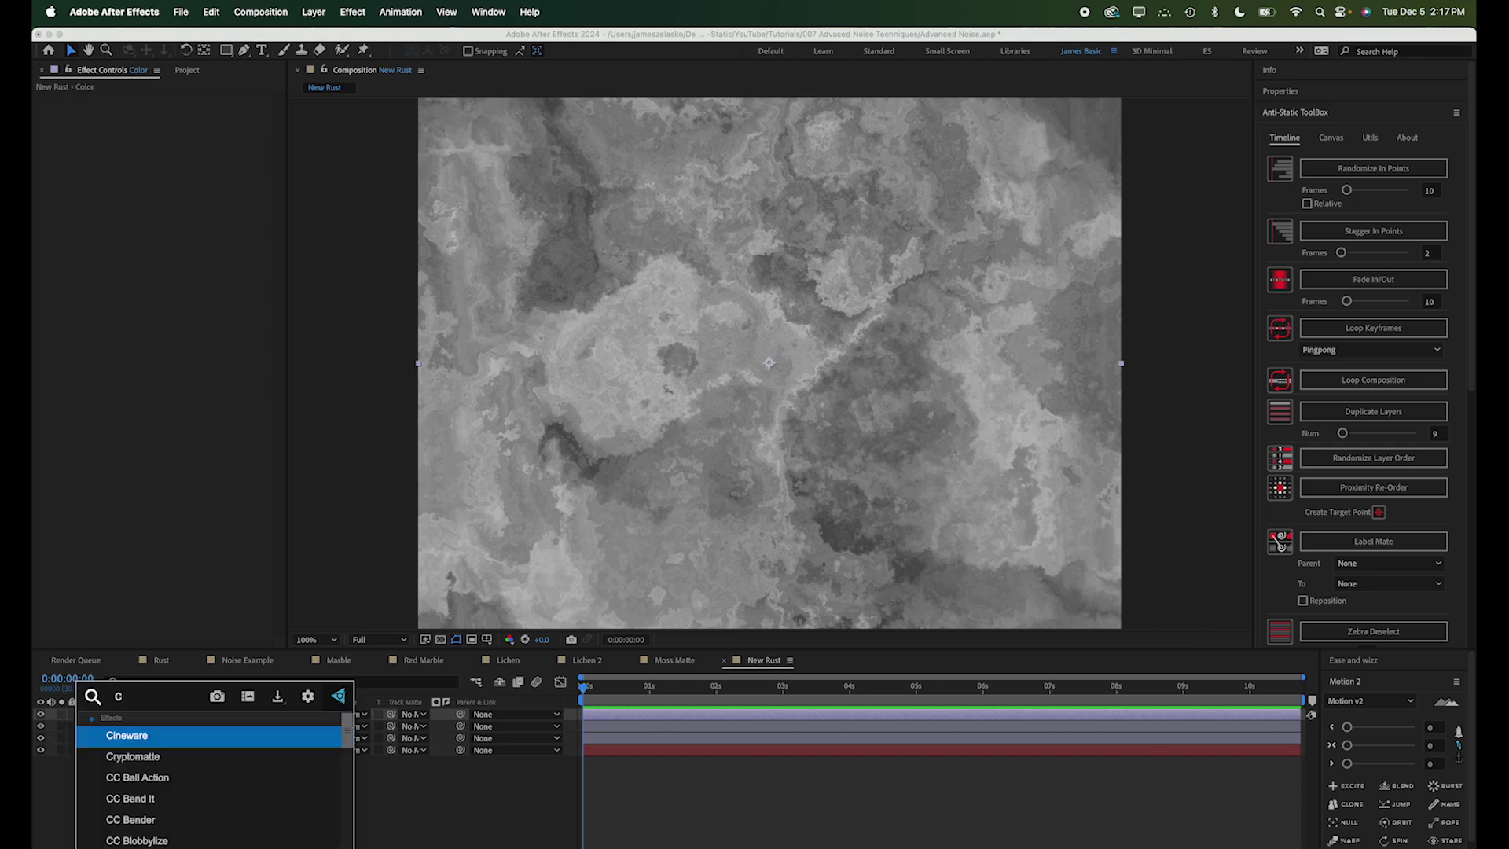
{"action": "type", "text": "olora"}
{"action": "key", "text": "Return"}
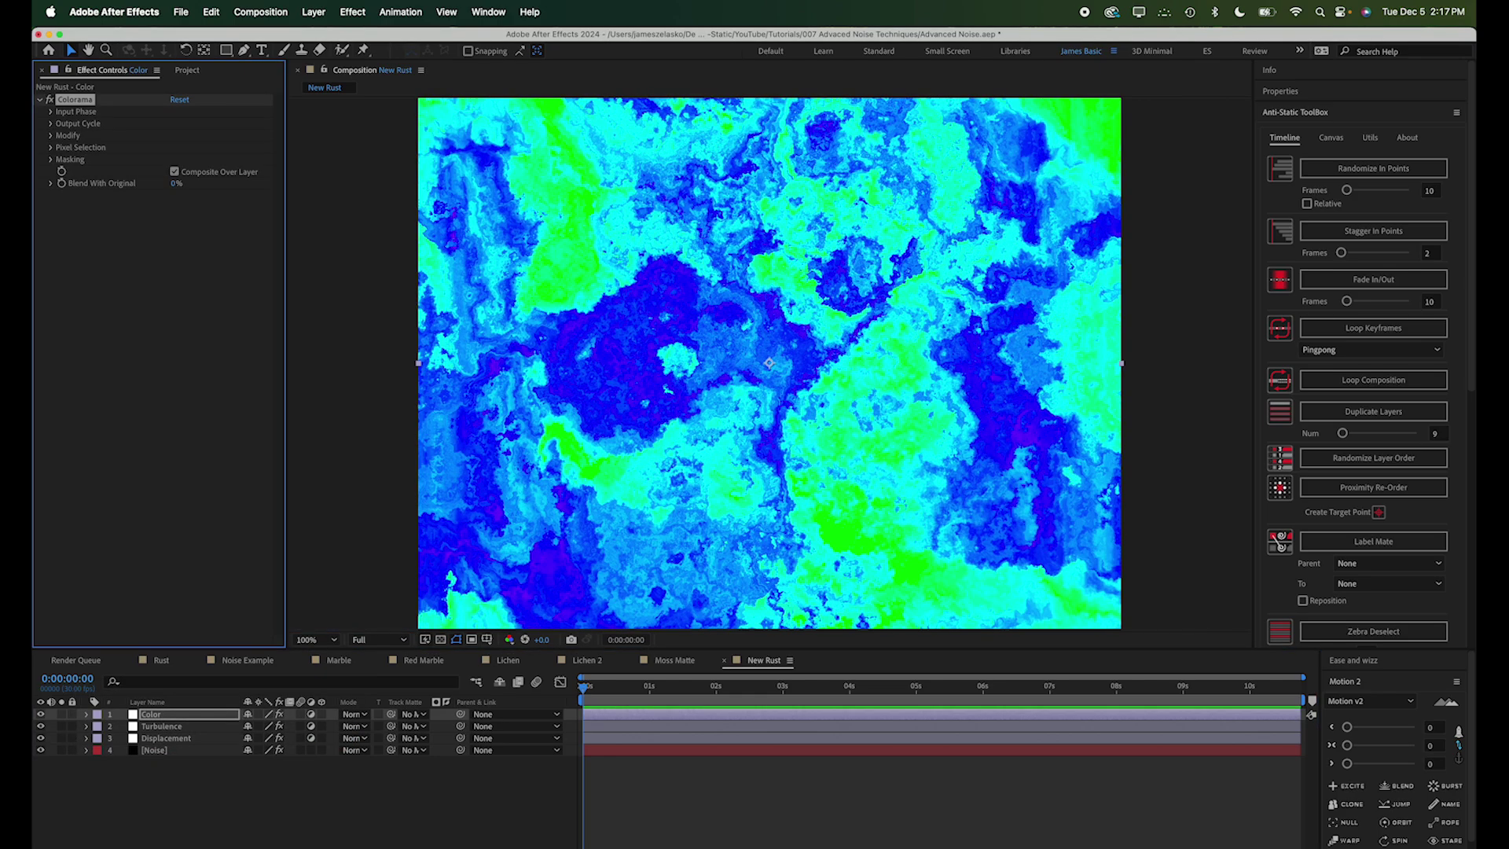
{"action": "left_click", "coordinate": [50, 123]}
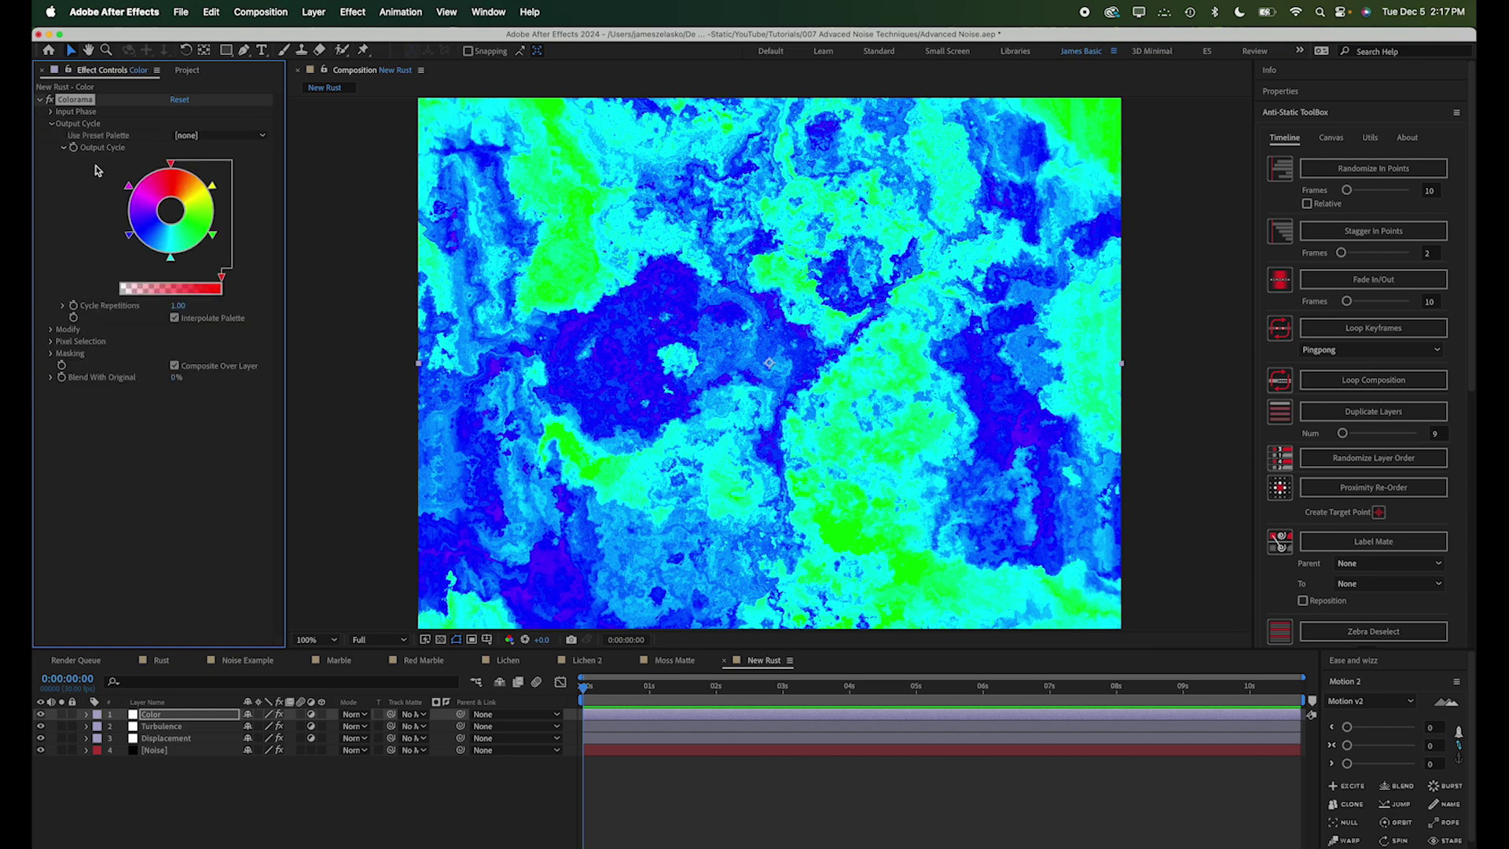
{"action": "left_click", "coordinate": [240, 139]}
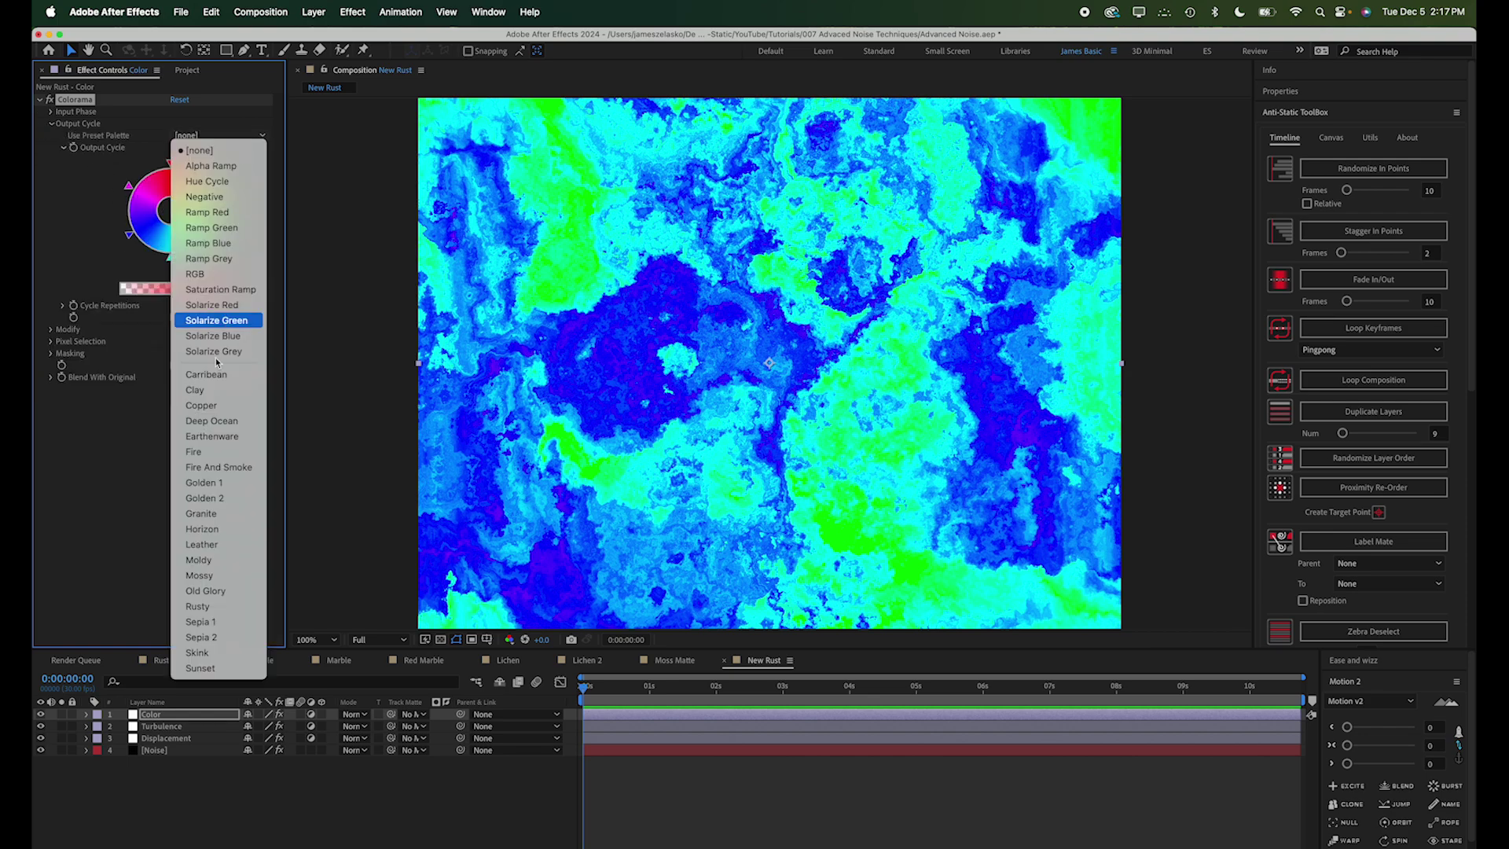
{"action": "left_click", "coordinate": [220, 560]}
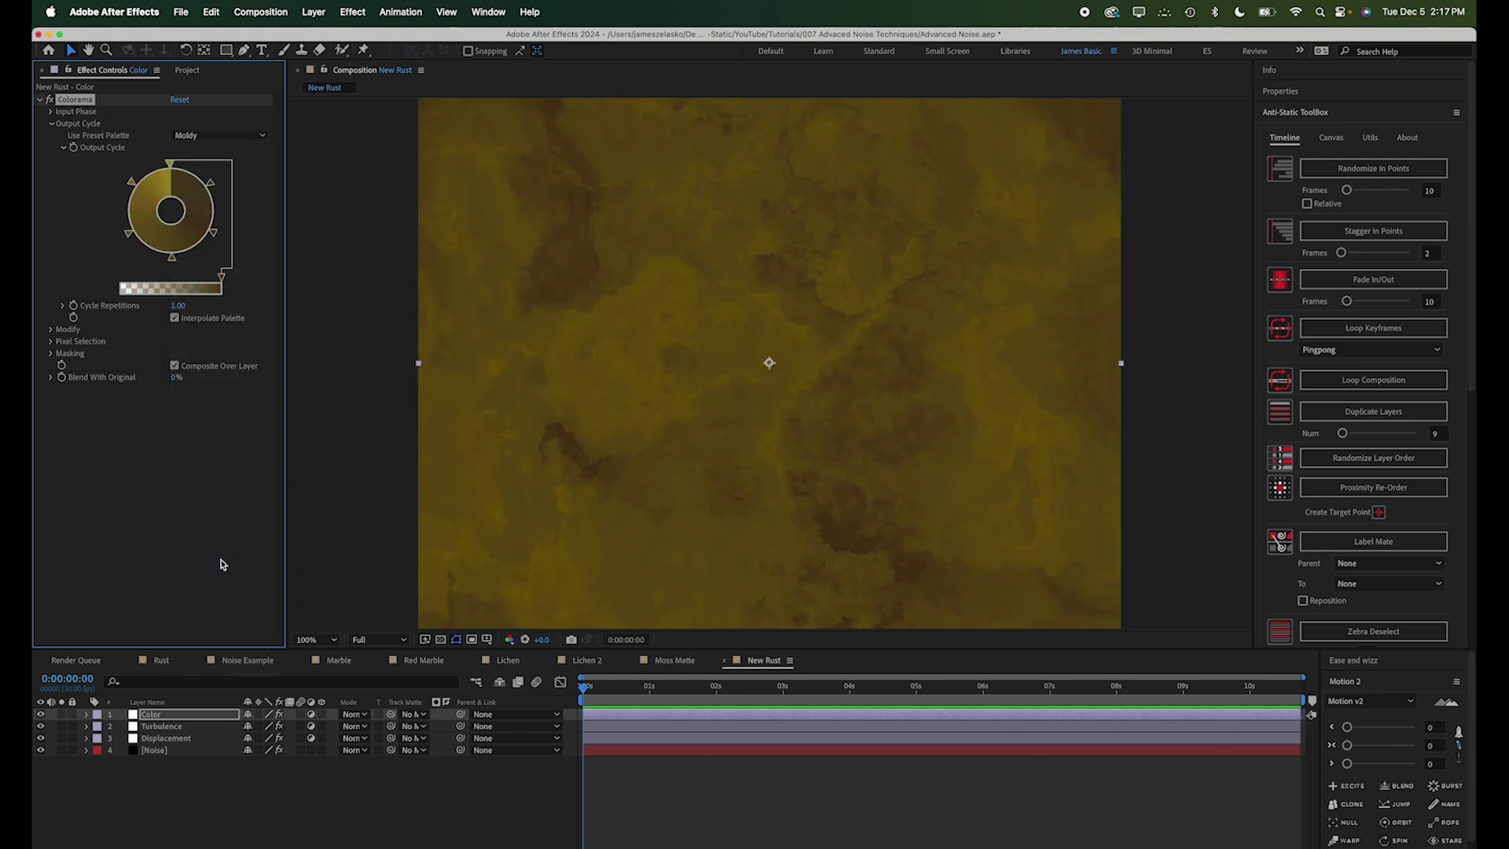
Change the top colour stop to dull grey-green, delete one stop, and move another left.
{"action": "left_click", "coordinate": [168, 165]}
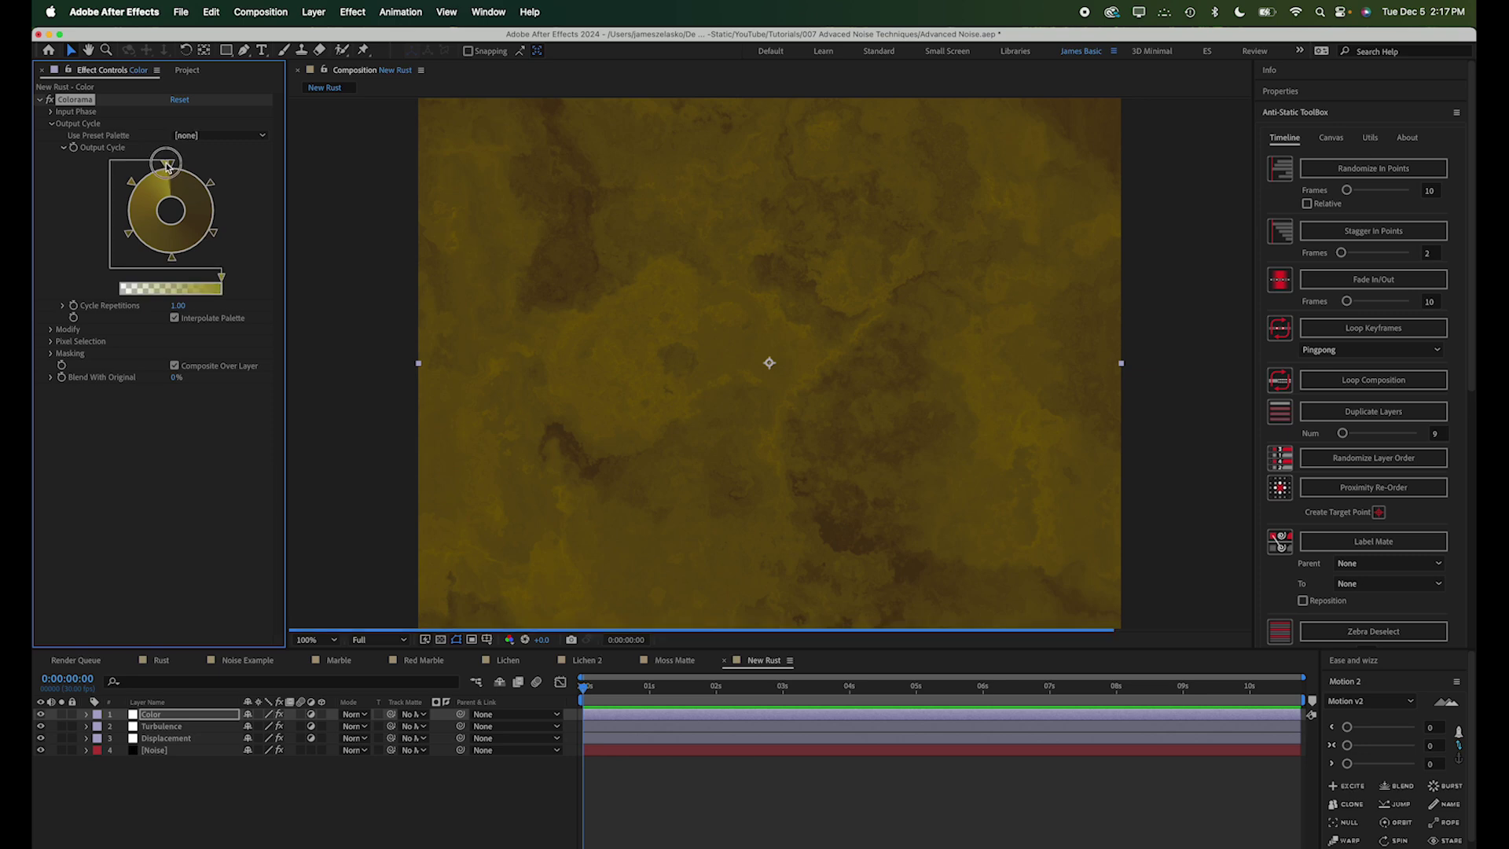
{"action": "double_click", "coordinate": [168, 165]}
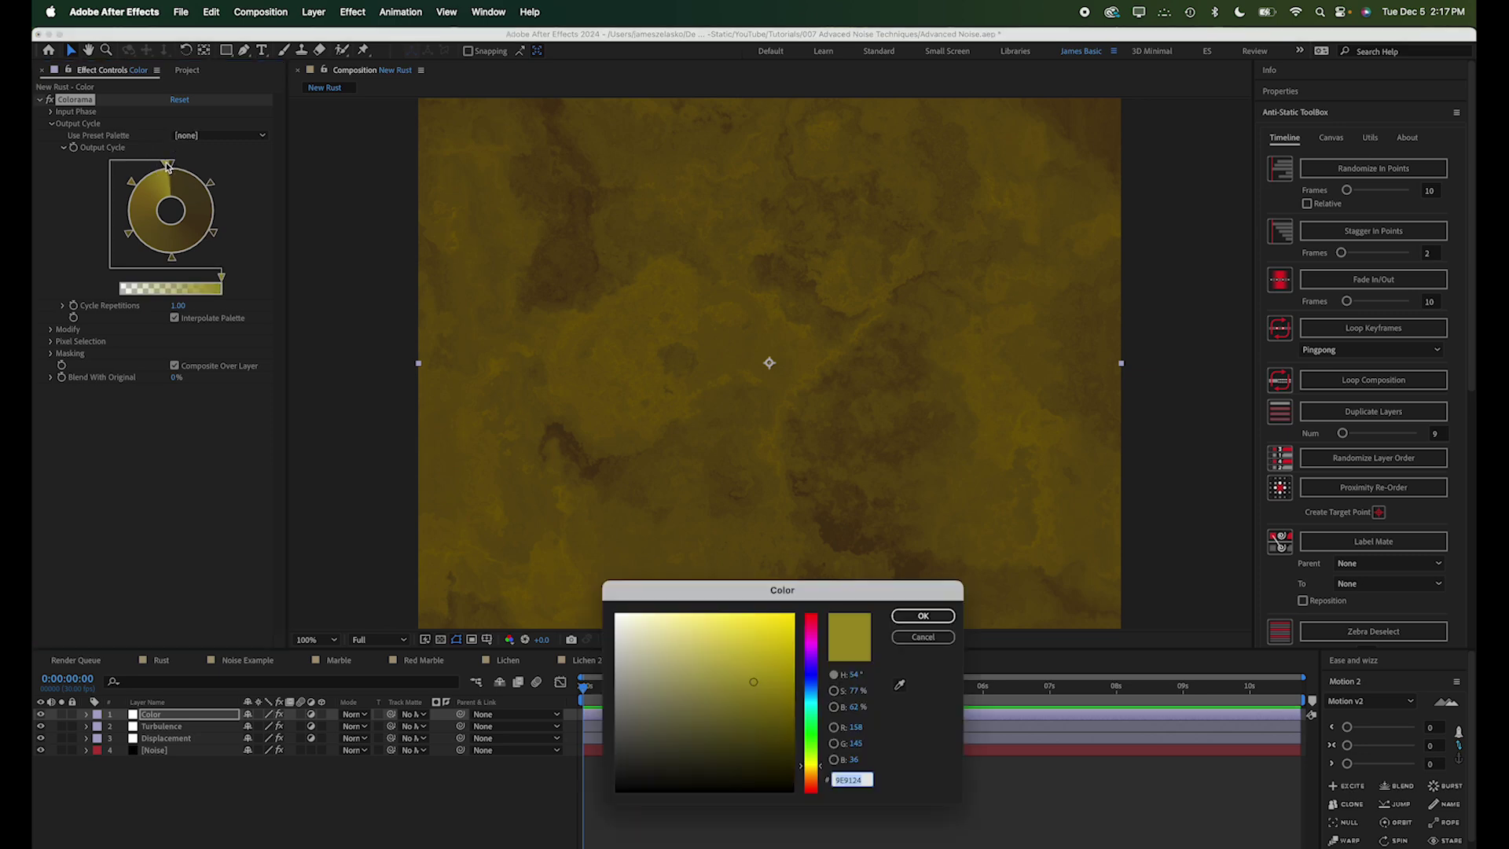
{"action": "left_click", "coordinate": [811, 734]}
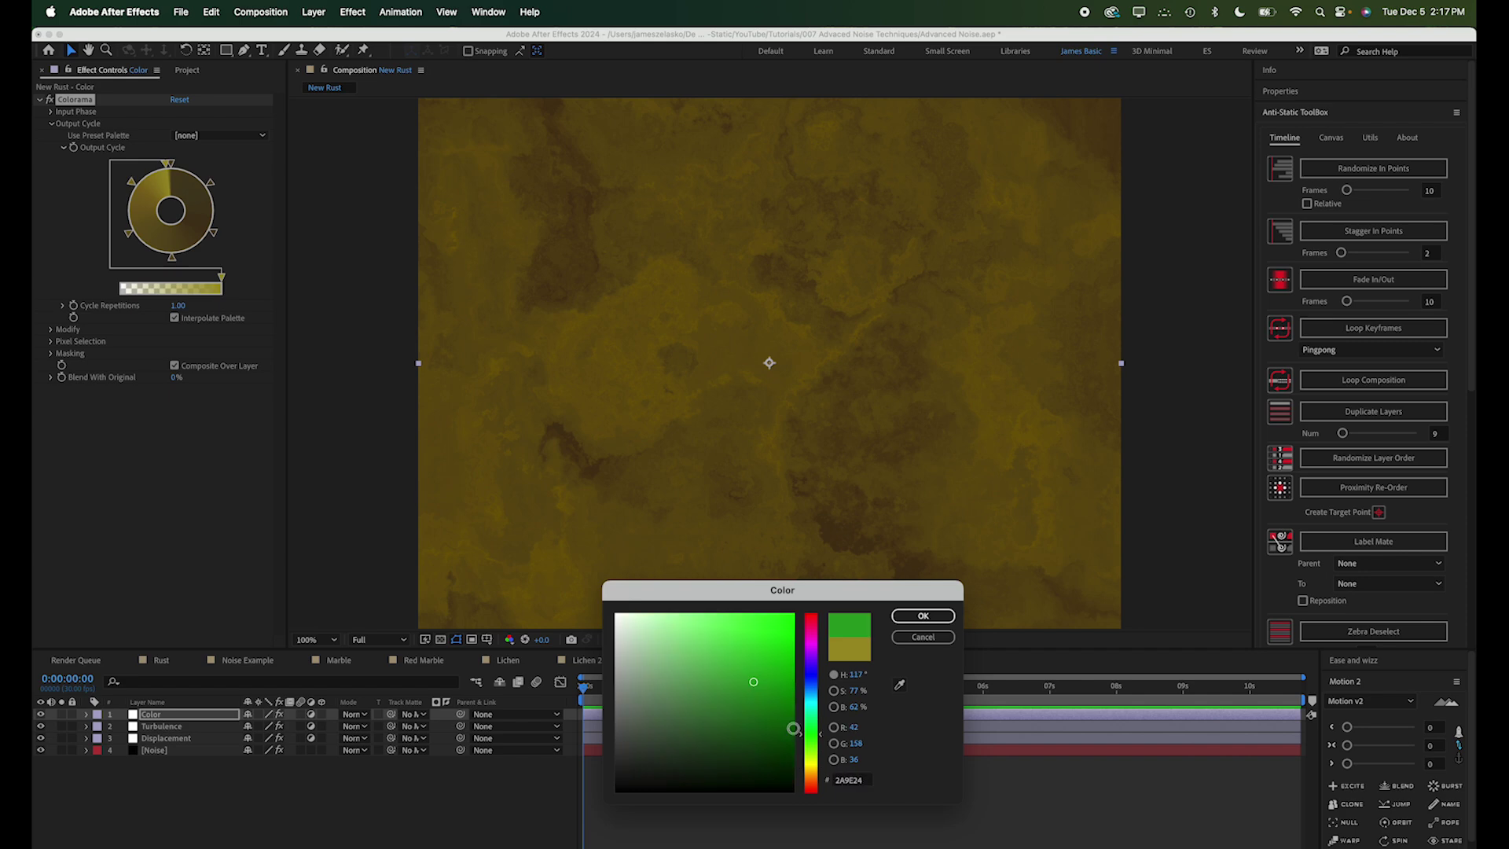
{"action": "mouse_move", "coordinate": [729, 704]}
{"action": "left_mouse_down"}
{"action": "mouse_move", "coordinate": [681, 721]}
{"action": "mouse_move", "coordinate": [640, 709]}
{"action": "left_mouse_up"}
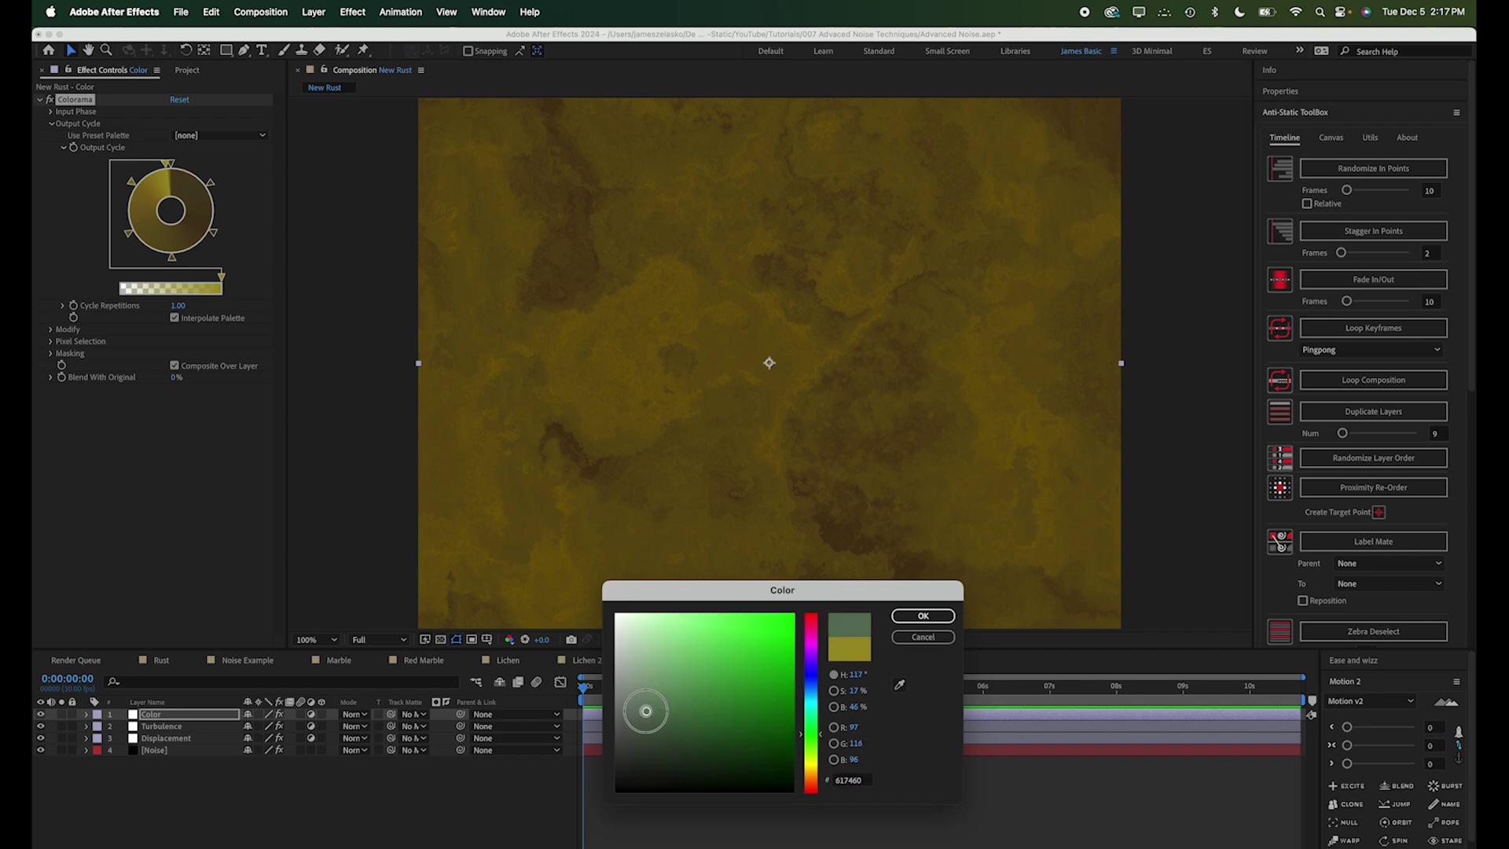
{"action": "left_click", "coordinate": [923, 616]}
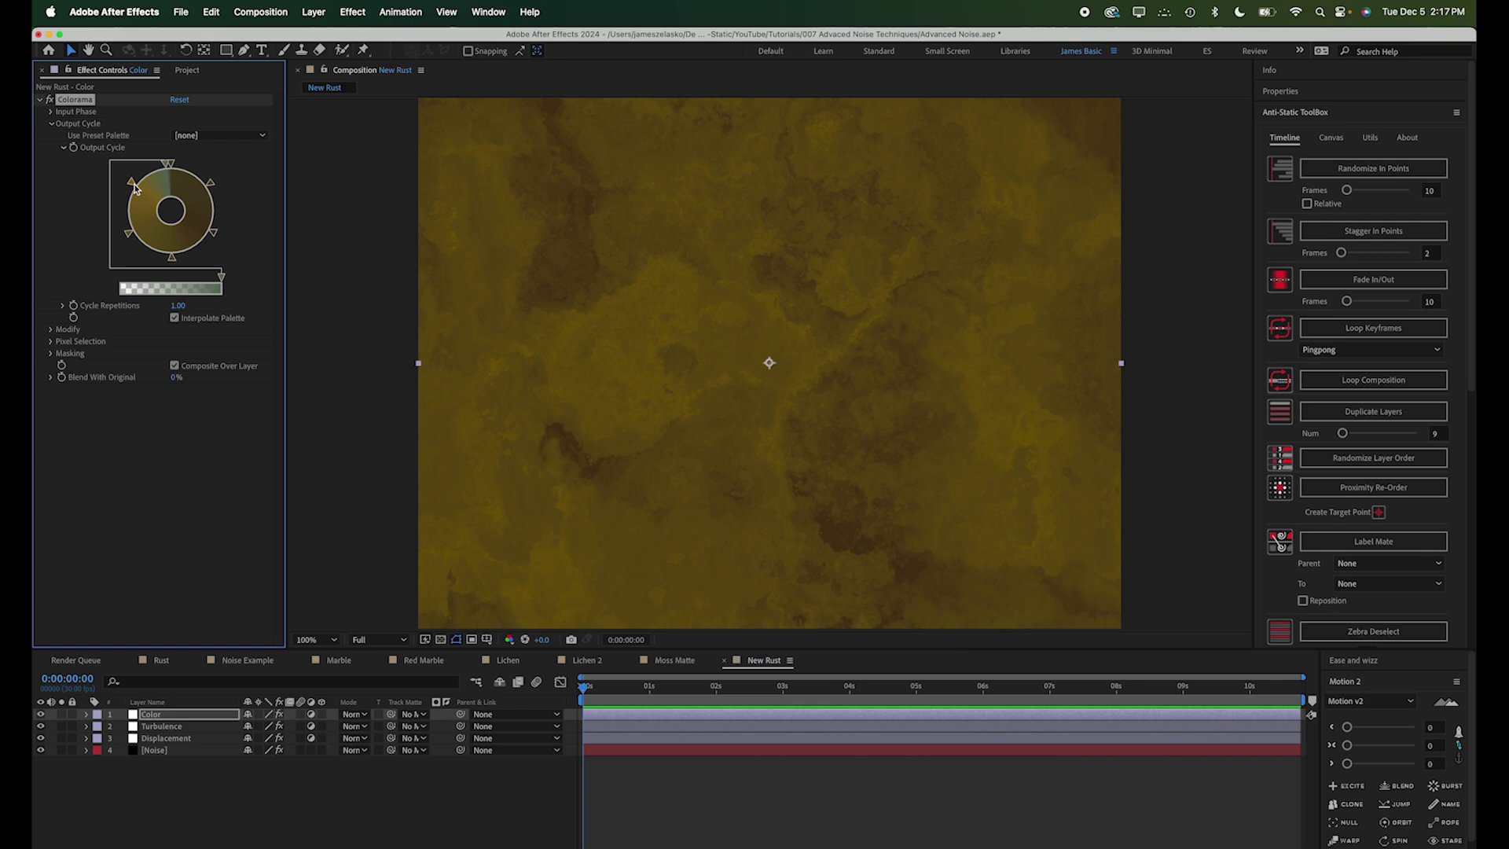
{"action": "left_click_drag", "start_coordinate": [132, 184], "coordinate": [105, 246]}
{"action": "double_click", "coordinate": [152, 165]}
{"action": "key", "text": "Return"}
{"action": "left_click_drag", "start_coordinate": [152, 165], "coordinate": [114, 222]}
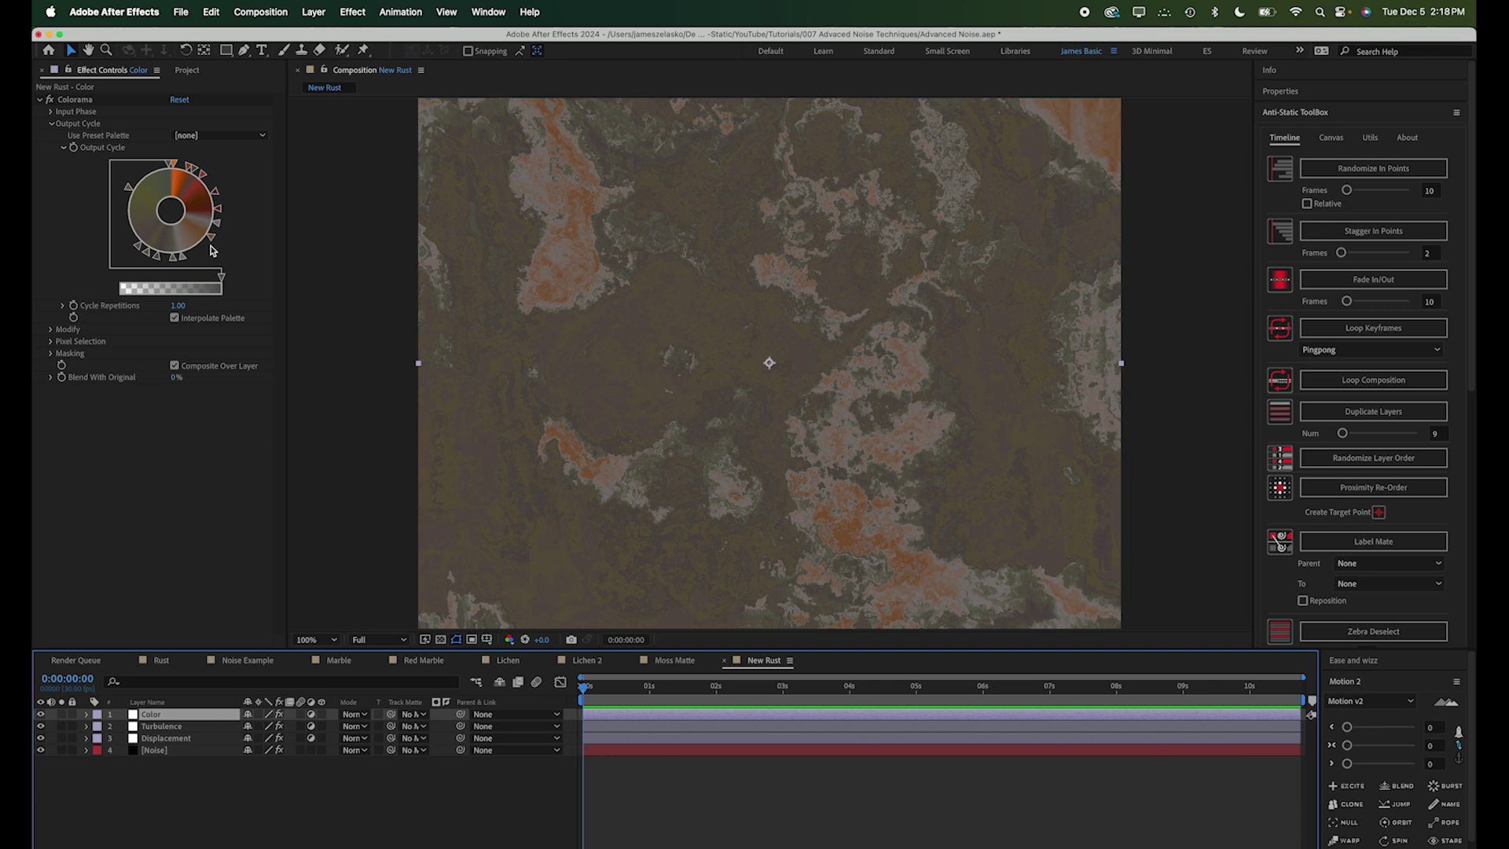
Keyframe the Noise layer's Fractal Noise Contrast at 50 at 0s, rising to 142 at 3 seconds.
{"action": "left_click", "coordinate": [173, 752]}
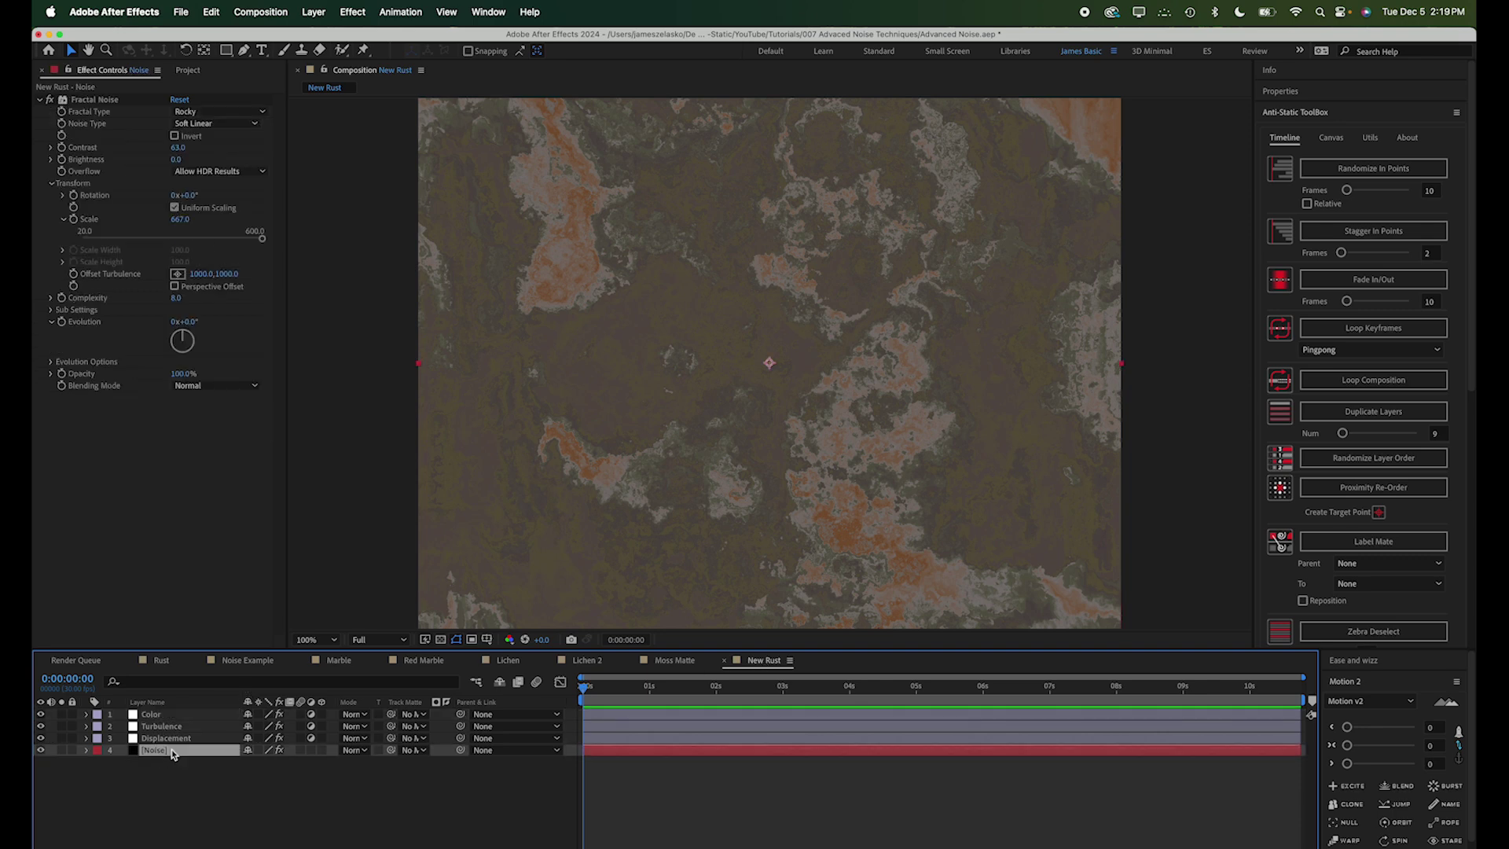
{"action": "left_click", "coordinate": [61, 147]}
{"action": "left_click", "coordinate": [177, 148]}
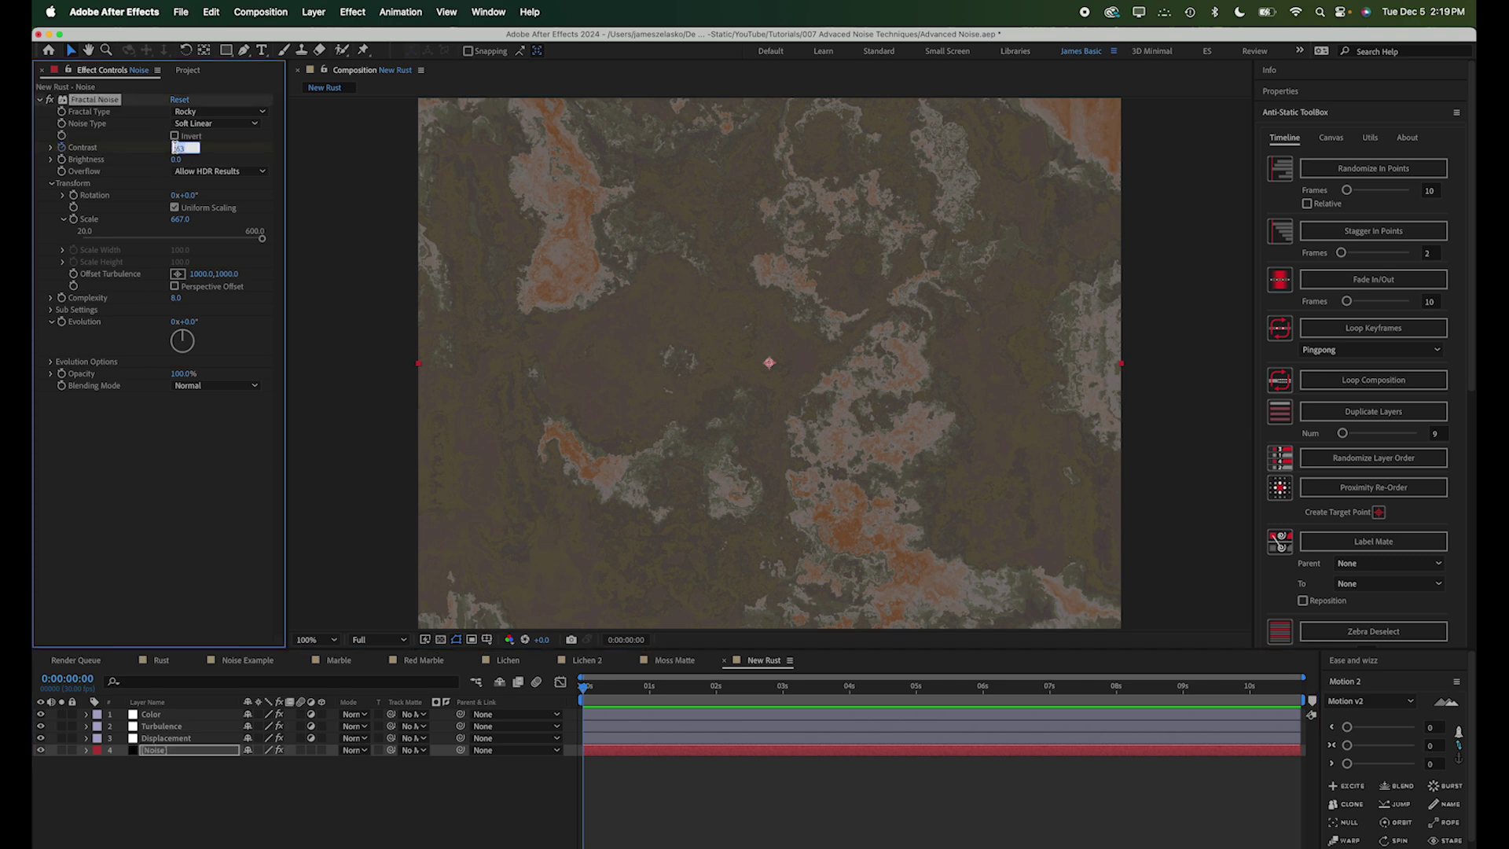
{"action": "type", "text": "50"}
{"action": "key", "text": "Return"}
{"action": "left_click_drag", "start_coordinate": [647, 686], "coordinate": [782, 696]}
{"action": "left_click", "coordinate": [179, 148]}
{"action": "left_click_drag", "start_coordinate": [179, 149], "coordinate": [245, 151]}
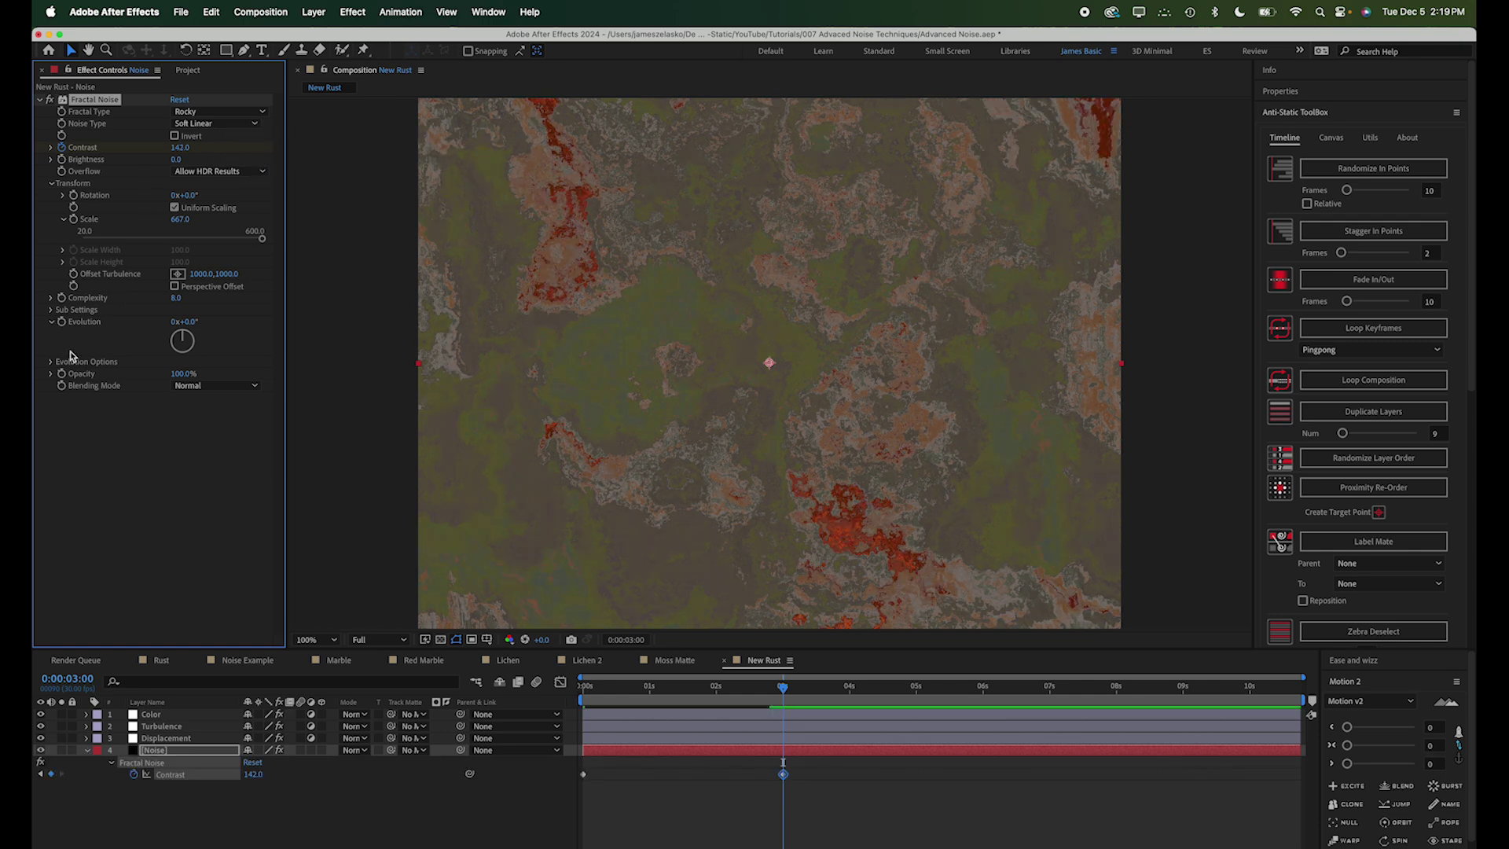
Keyframe the Noise layer's Evolution to reach 0x+163° at 3 seconds.
{"action": "left_click", "coordinate": [61, 326]}
{"action": "key", "text": "u"}
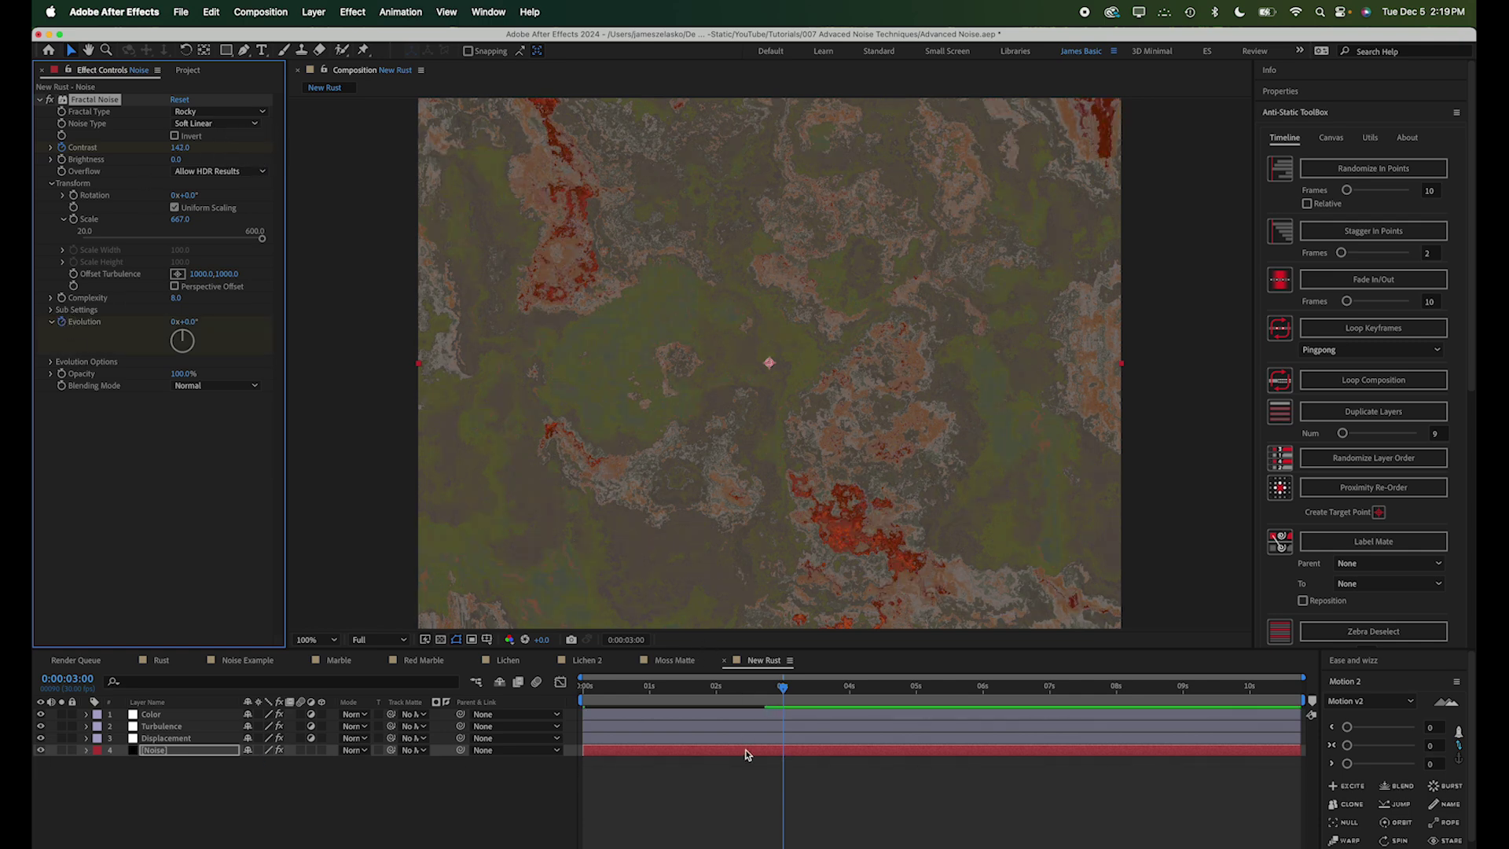
{"action": "key", "text": "u"}
{"action": "key", "text": "u"}
{"action": "left_click", "coordinate": [658, 834]}
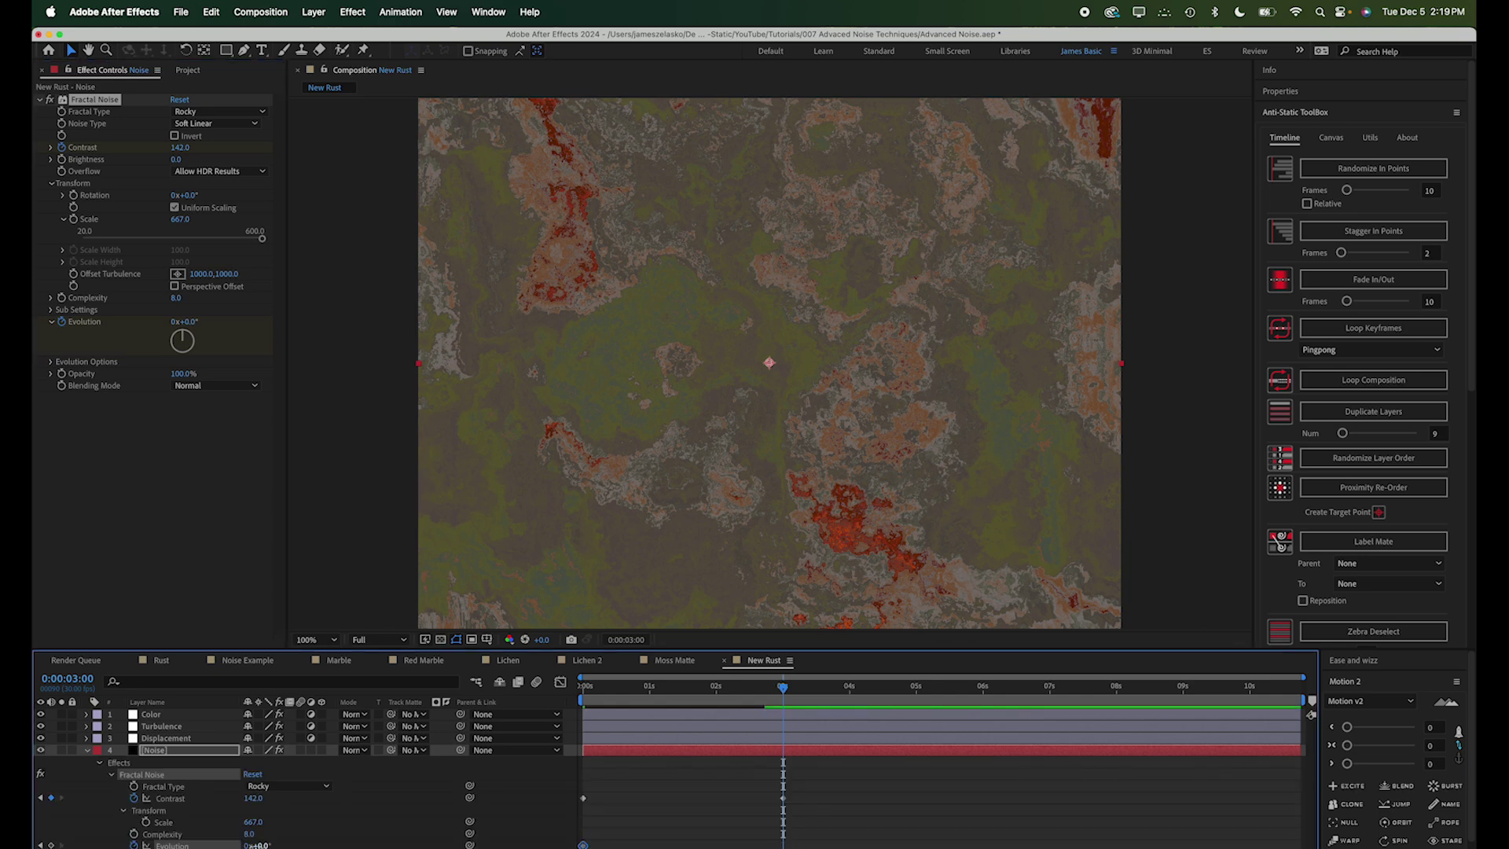
{"action": "left_click_drag", "start_coordinate": [255, 847], "coordinate": [394, 838]}
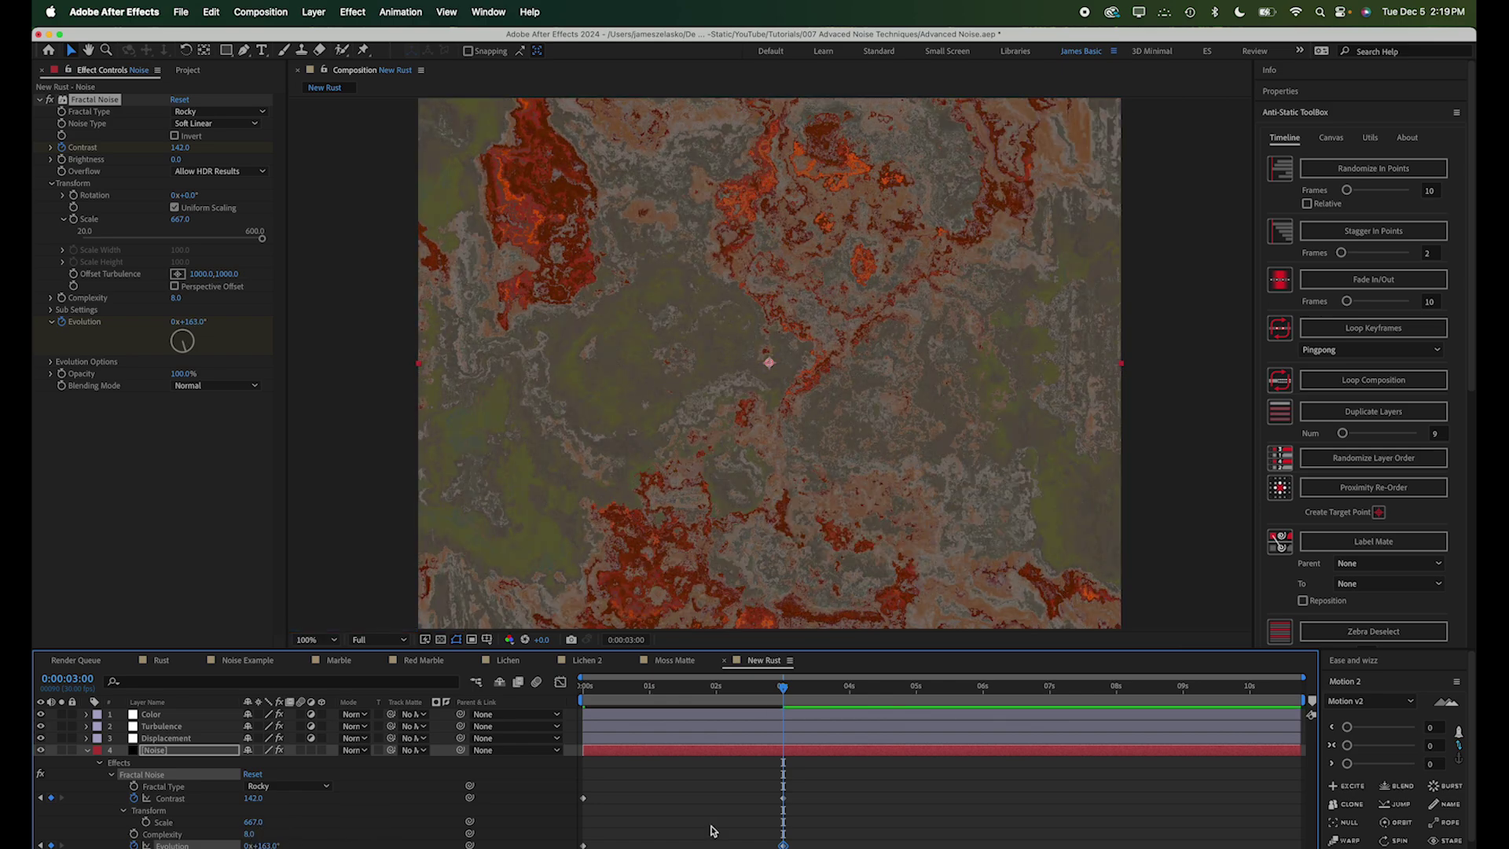
Apply Easy Ease to the Contrast and Evolution keyframes.
{"action": "left_click_drag", "start_coordinate": [797, 791], "coordinate": [550, 845]}
{"action": "right_click", "coordinate": [787, 802]}
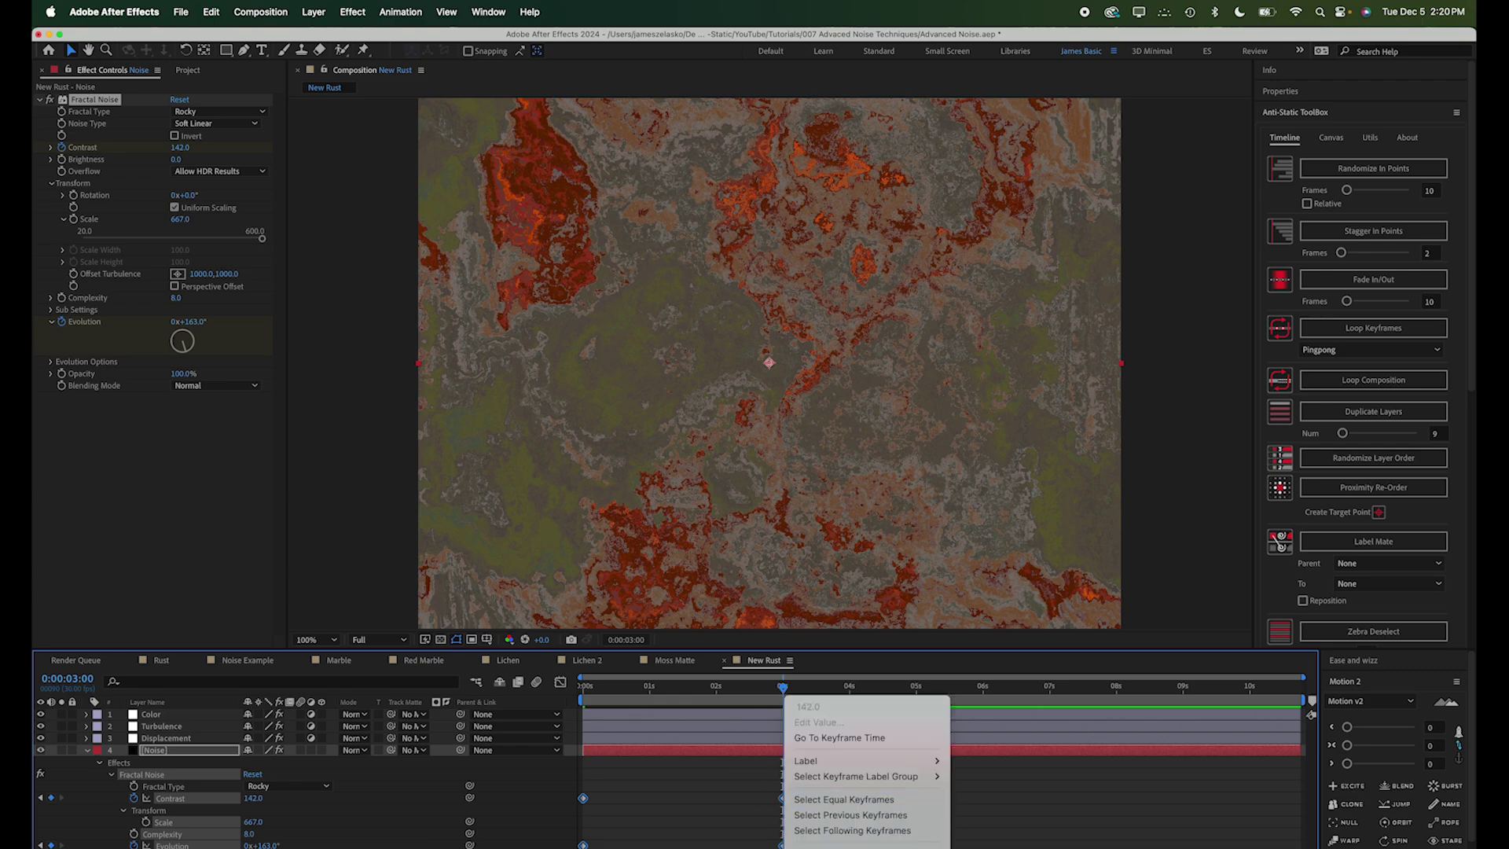
{"action": "mouse_move", "coordinate": [865, 813]}
{"action": "left_click", "coordinate": [1022, 794]}
{"action": "left_click", "coordinate": [651, 701]}
Preview the animation and hide the colour and displacement layers to view the raw noise.
{"action": "mouse_move", "coordinate": [651, 702]}
{"action": "left_mouse_down"}
{"action": "mouse_move", "coordinate": [684, 696]}
{"action": "mouse_move", "coordinate": [654, 700]}
{"action": "left_mouse_up"}
{"action": "key", "text": "shift+Page_Down"}
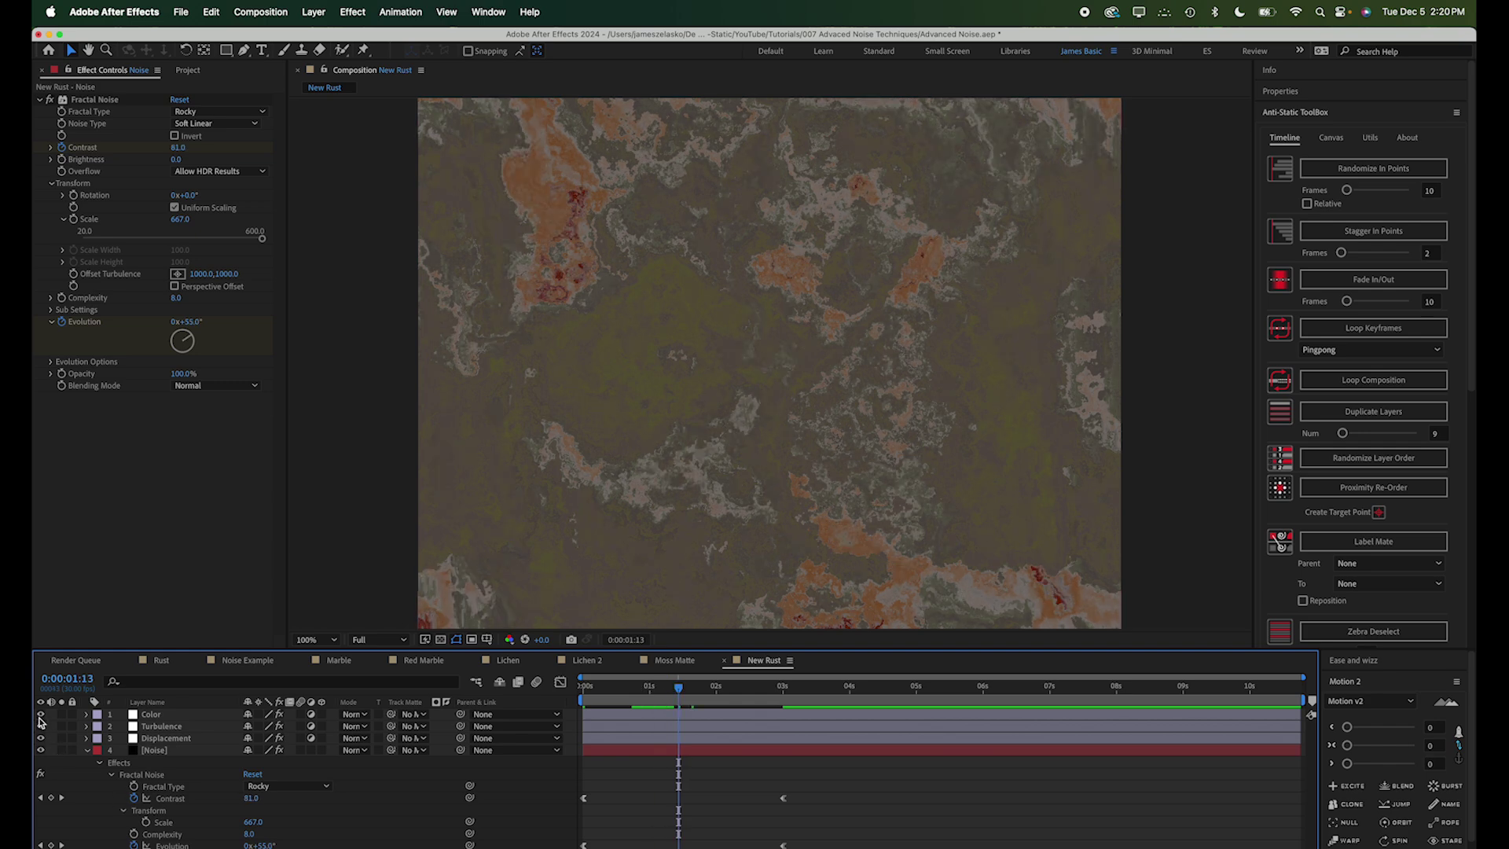
{"action": "left_click_drag", "start_coordinate": [41, 713], "coordinate": [41, 738]}
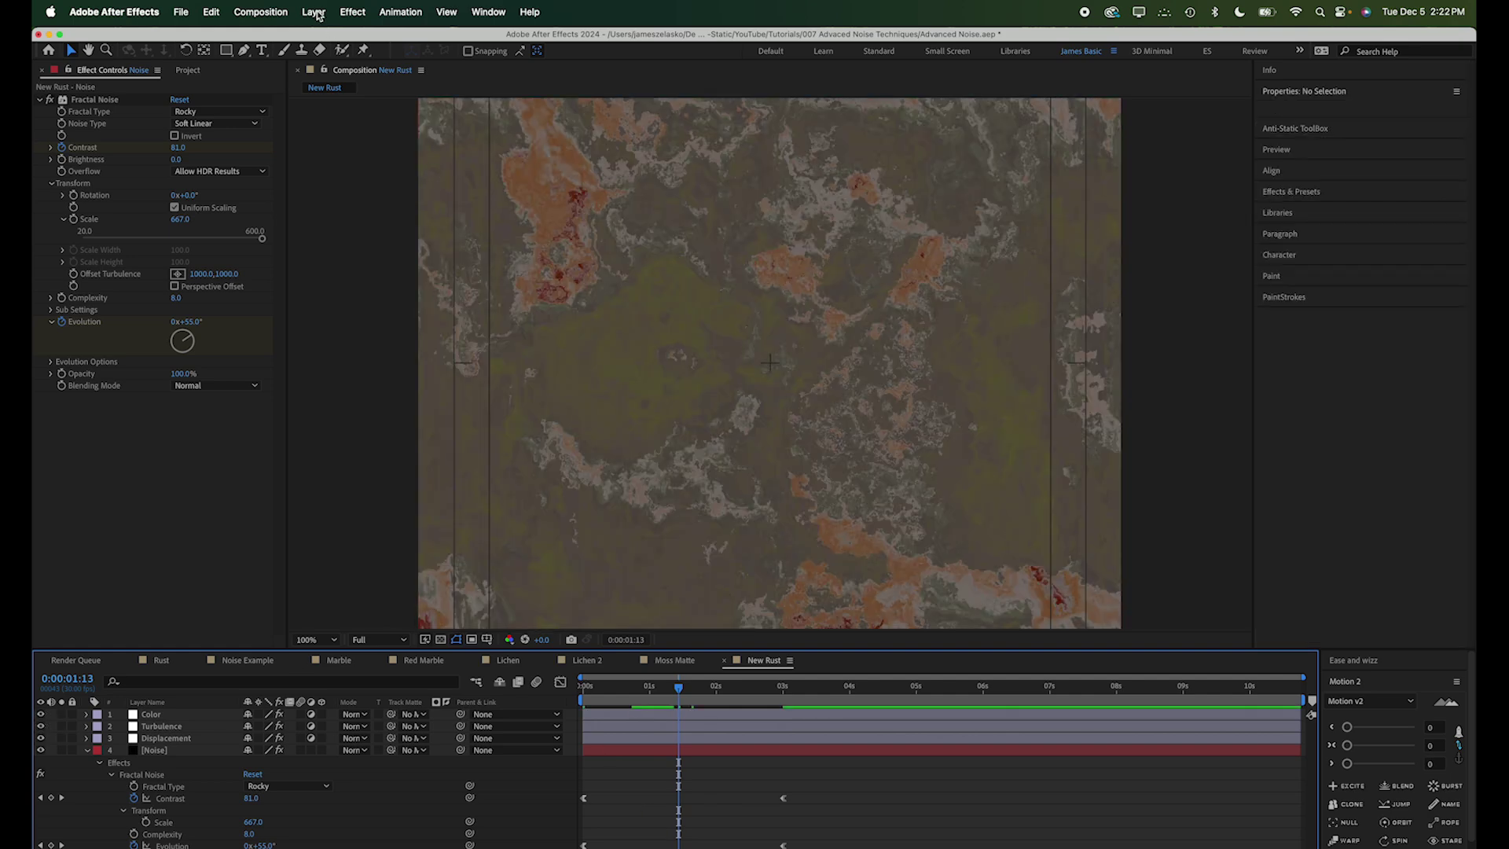
Add a RUST text layer and move it lower in the frame.
{"action": "left_click", "coordinate": [314, 12]}
{"action": "mouse_move", "coordinate": [319, 43]}
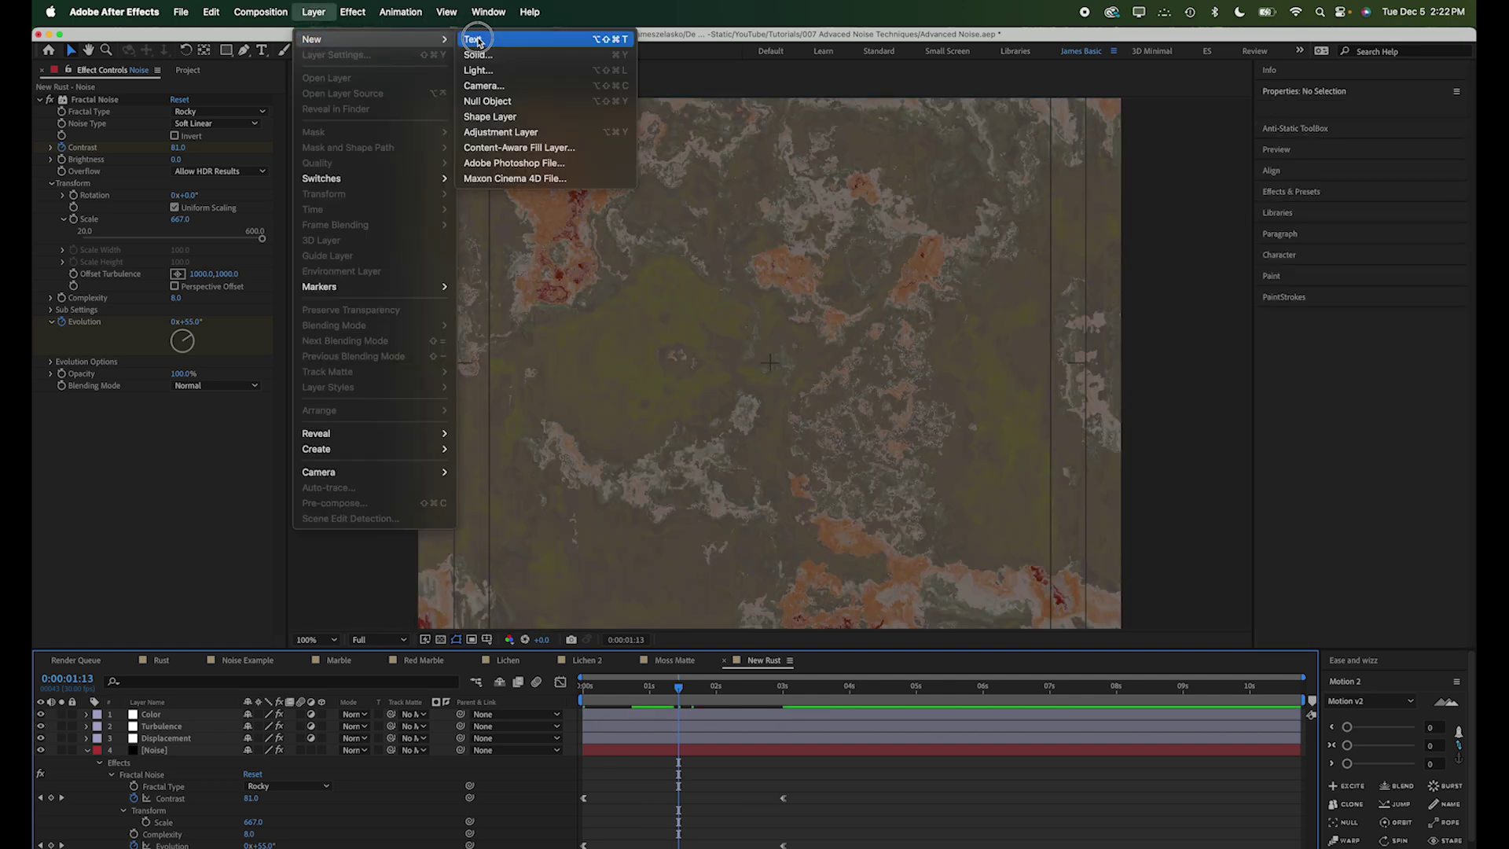
{"action": "left_click", "coordinate": [481, 41]}
{"action": "type", "text": "RUST"}
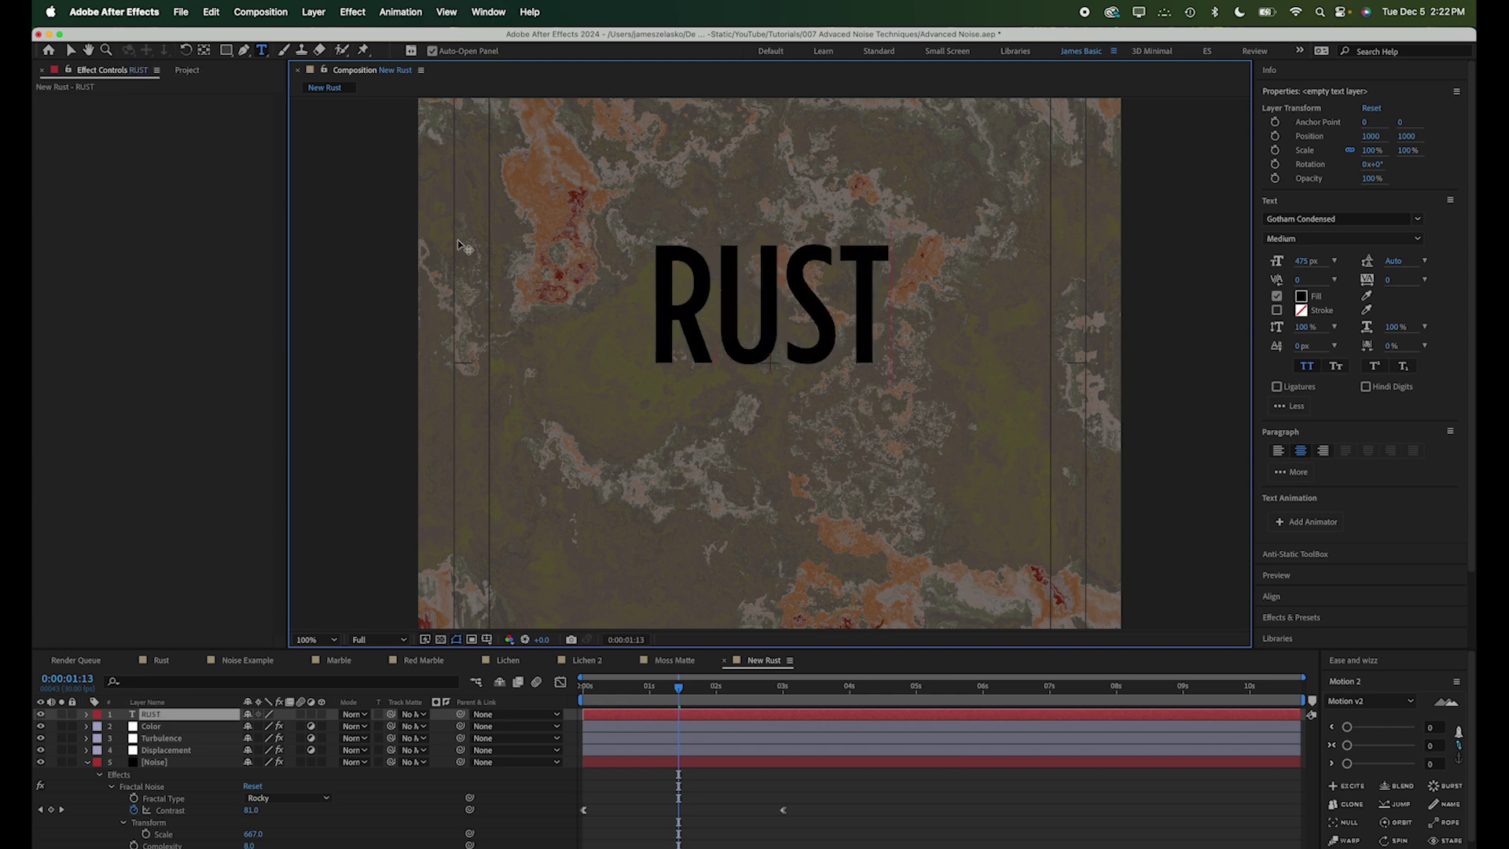
{"action": "left_click", "coordinate": [71, 51]}
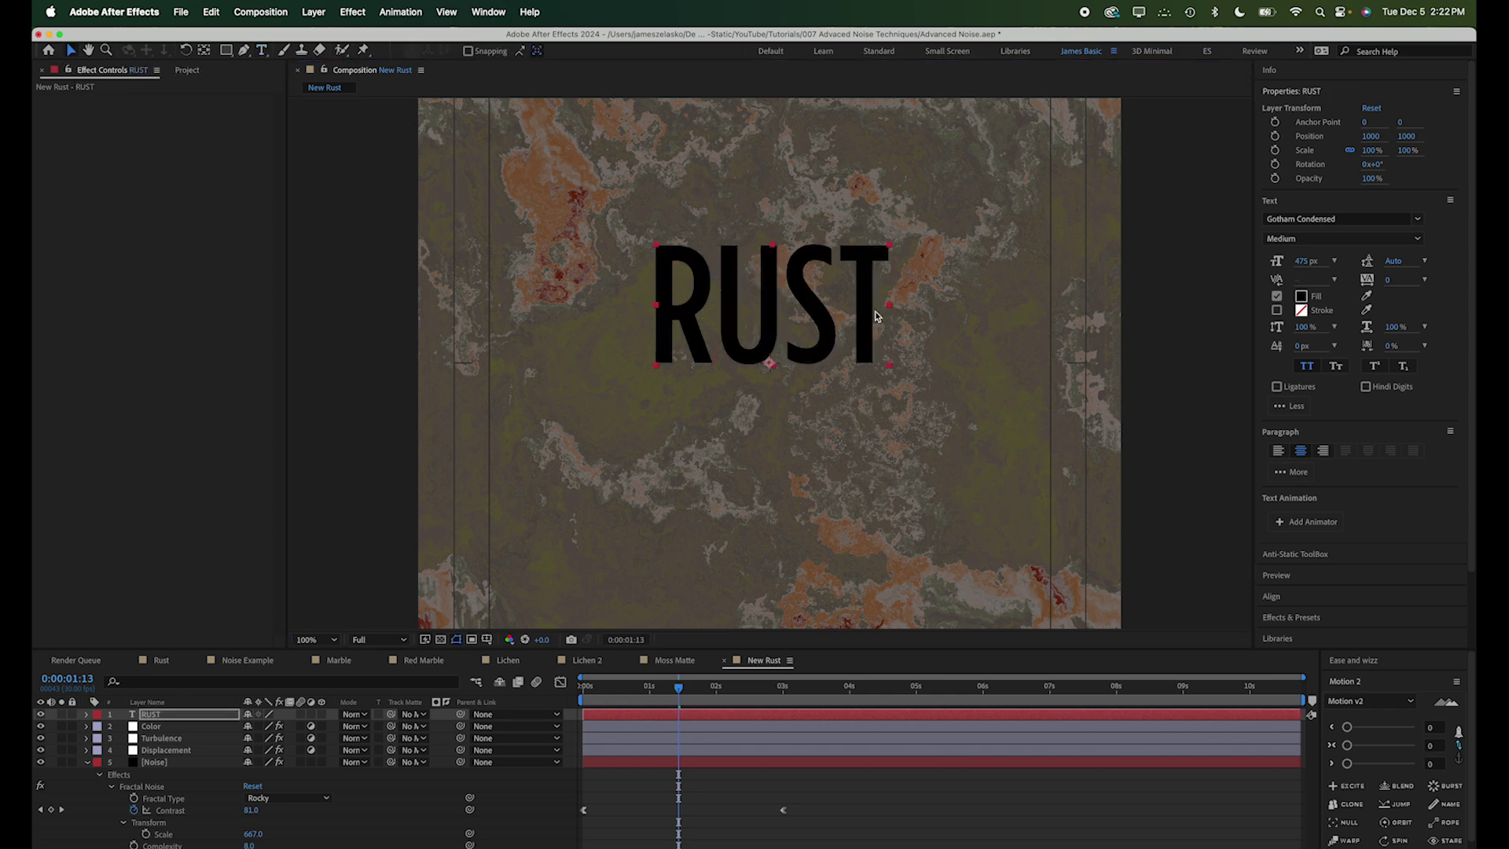
{"action": "left_click_drag", "start_coordinate": [852, 320], "coordinate": [851, 366]}
Pre-compose the RUST text layer into a comp named Rust Text.
{"action": "key", "text": "super+shift+c"}
{"action": "type", "text": "Rust Text"}
{"action": "key", "text": "Return"}
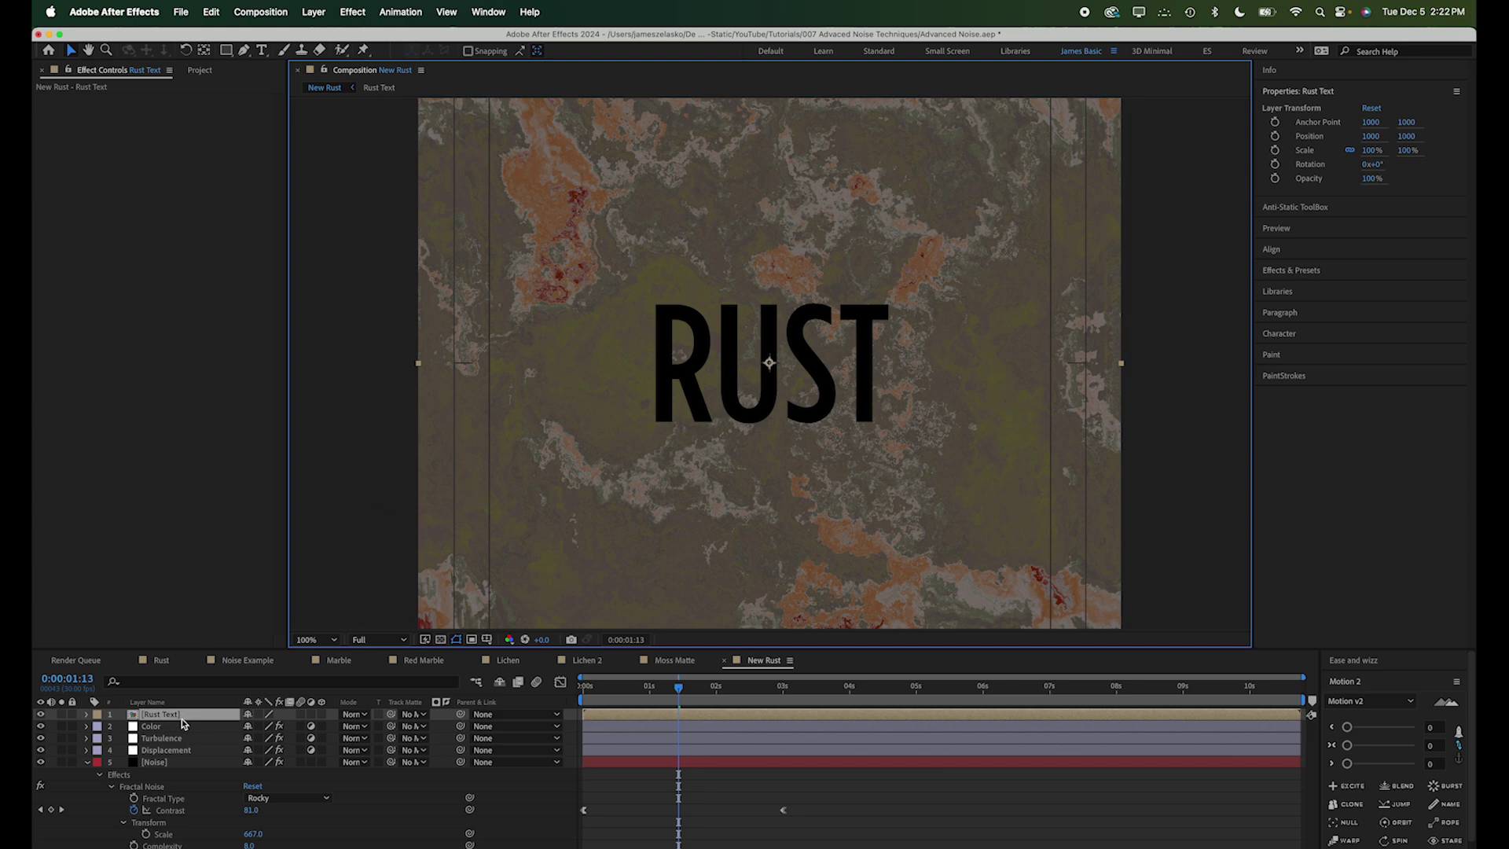
Settle Rust Text just under Color, lower its Fast Box Blur radius to 13, and hide it.
{"action": "left_click_drag", "start_coordinate": [183, 714], "coordinate": [192, 733]}
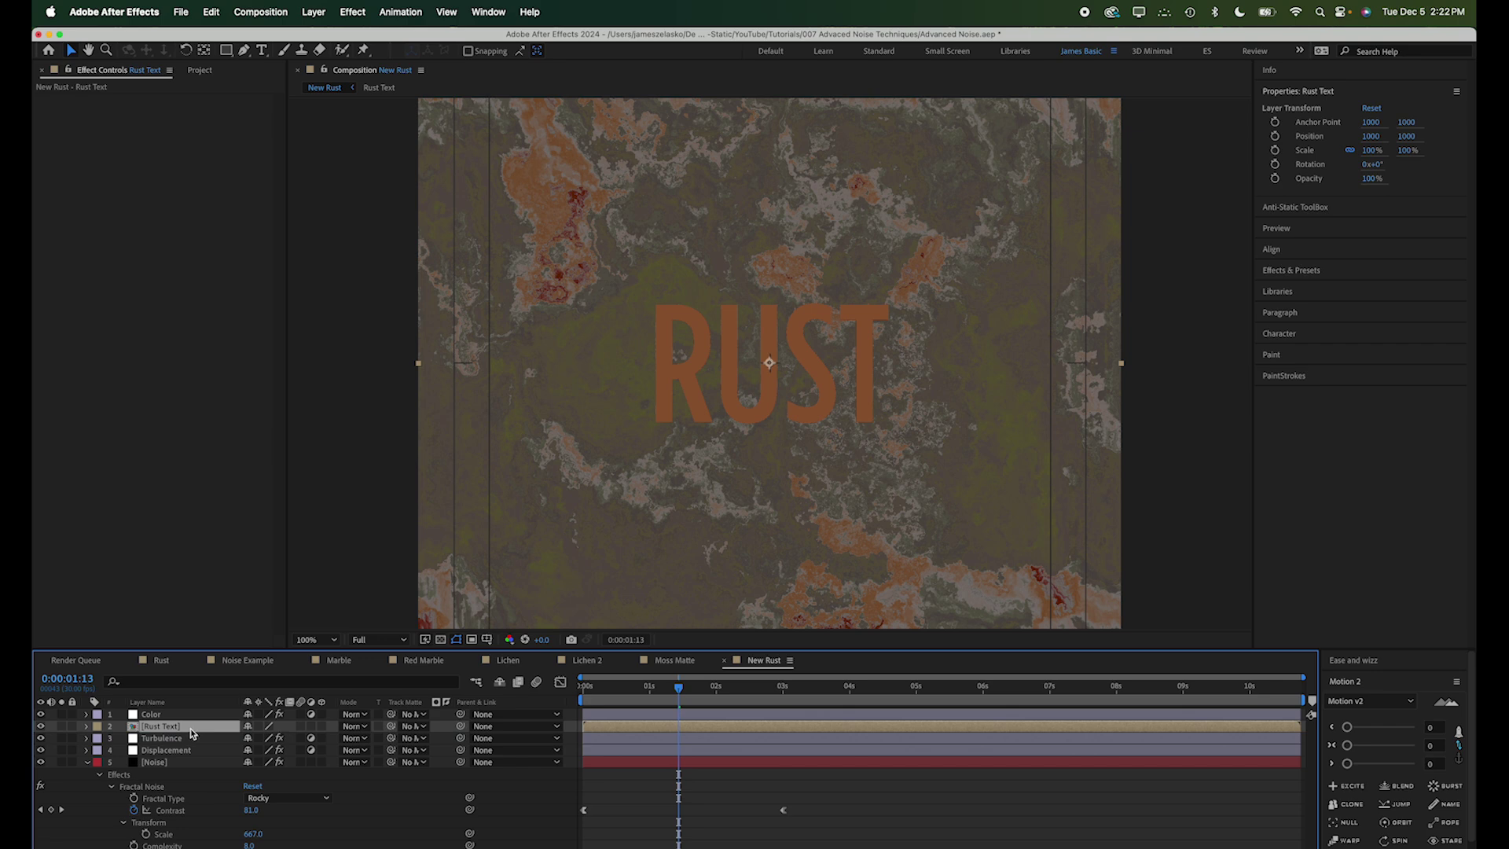
{"action": "left_click_drag", "start_coordinate": [192, 730], "coordinate": [194, 743]}
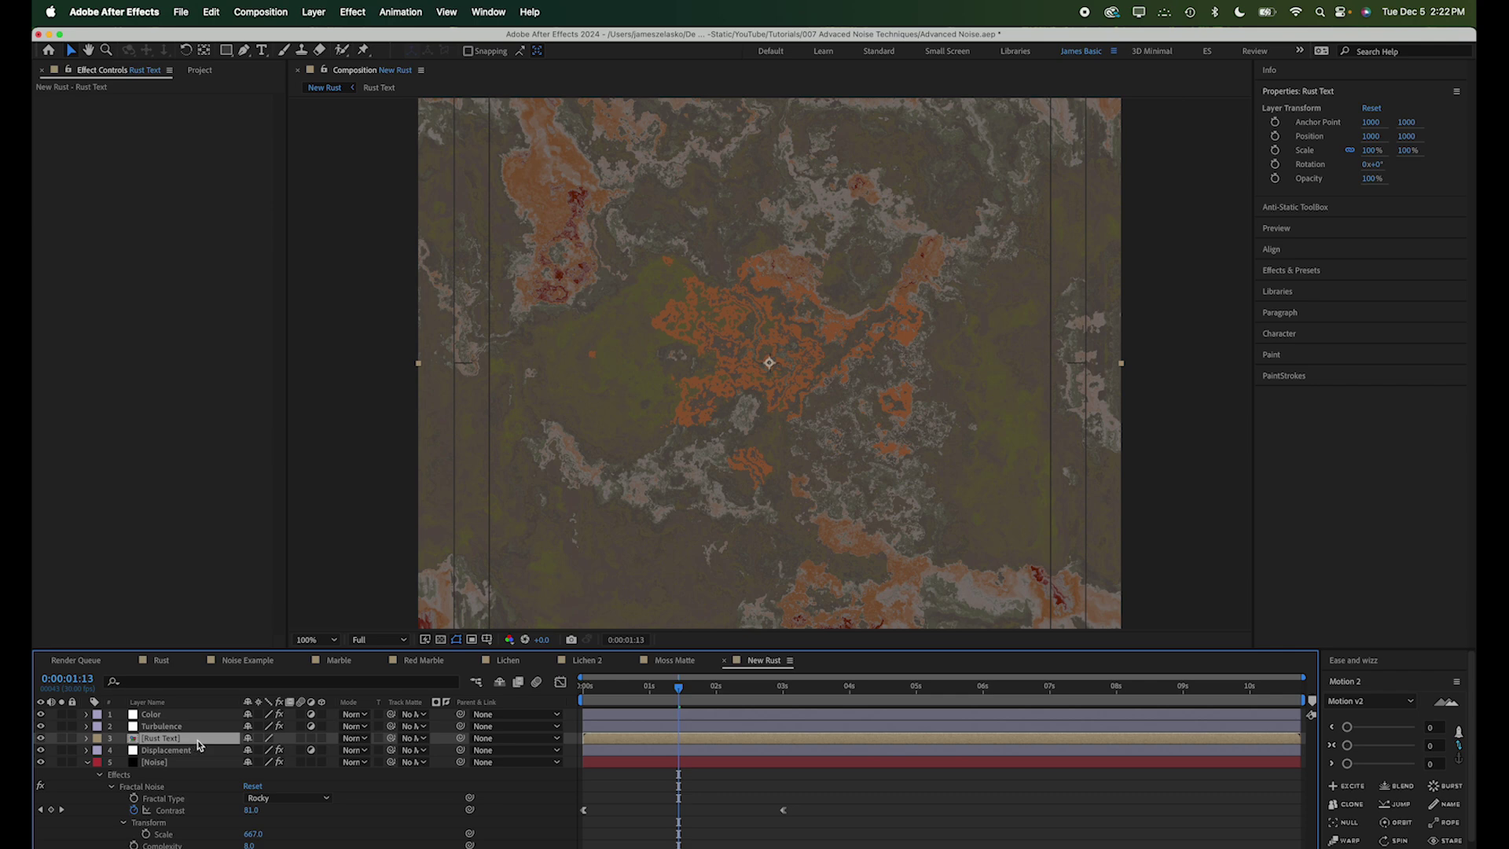
{"action": "left_click_drag", "start_coordinate": [198, 745], "coordinate": [196, 757]}
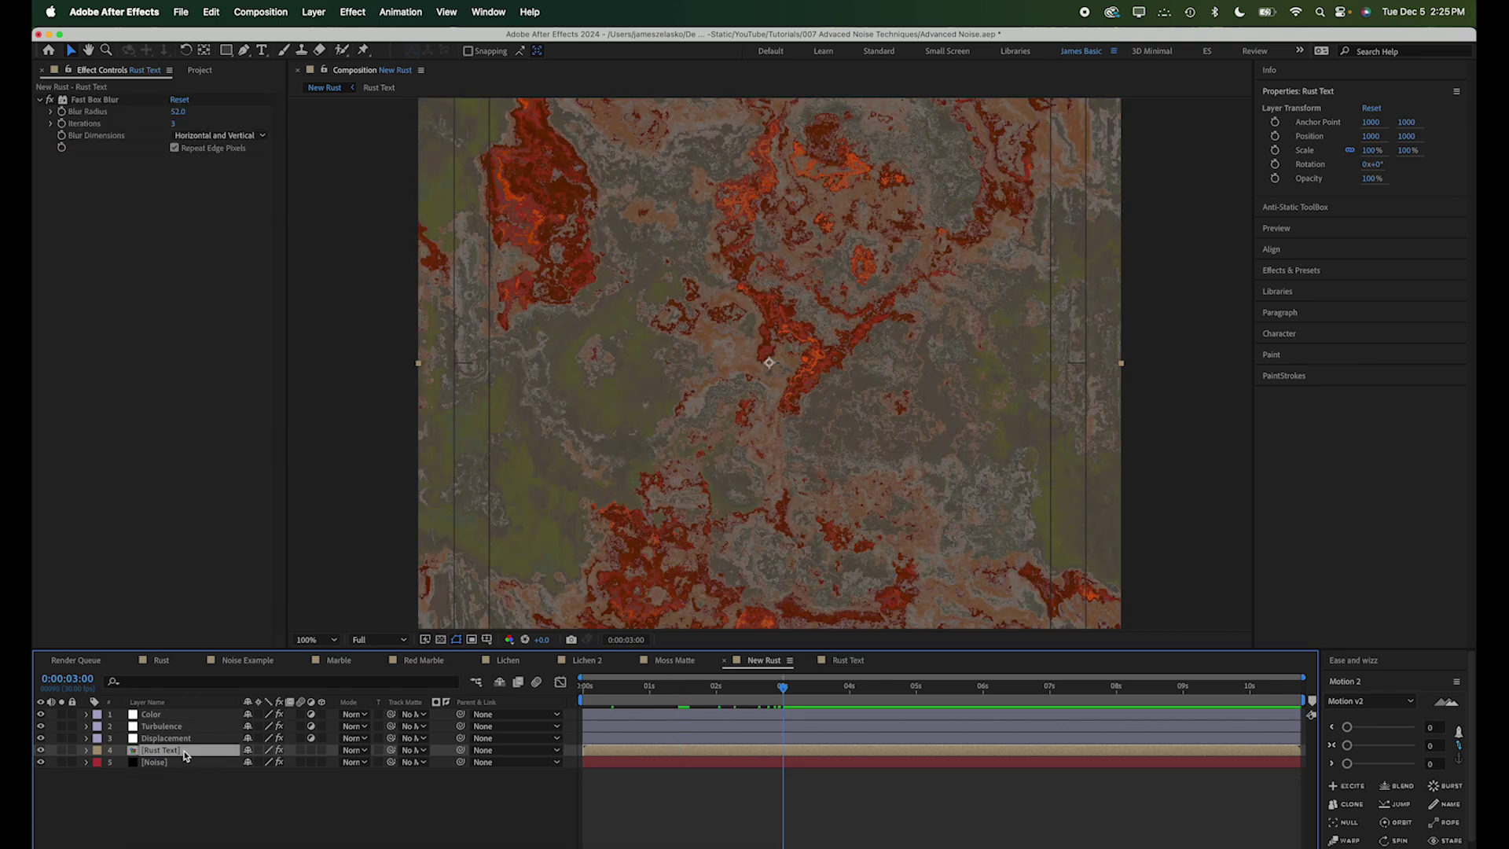
{"action": "left_click_drag", "start_coordinate": [174, 752], "coordinate": [166, 726]}
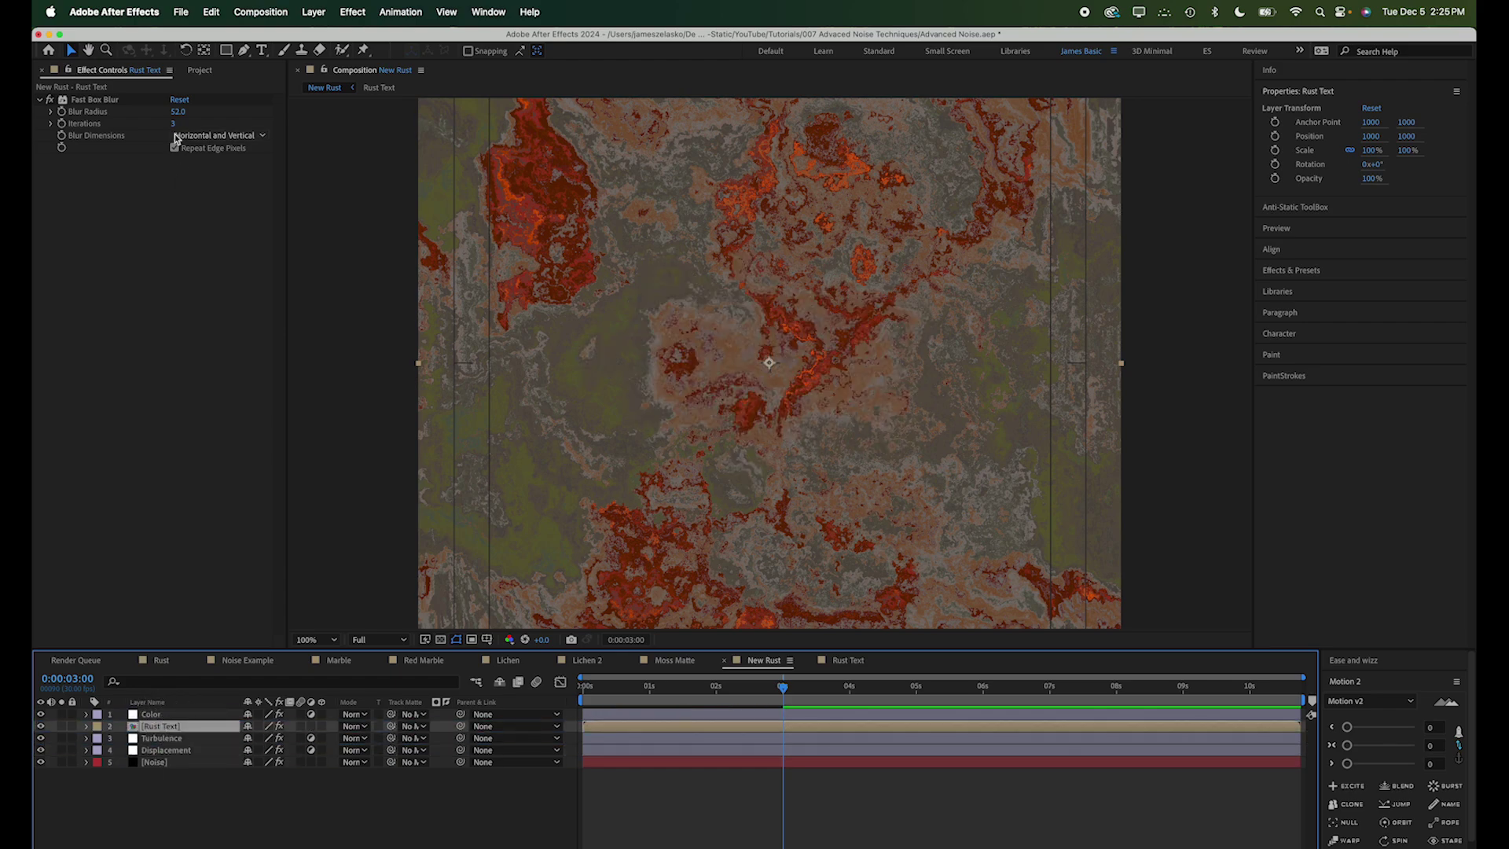
{"action": "left_click_drag", "start_coordinate": [179, 116], "coordinate": [114, 116]}
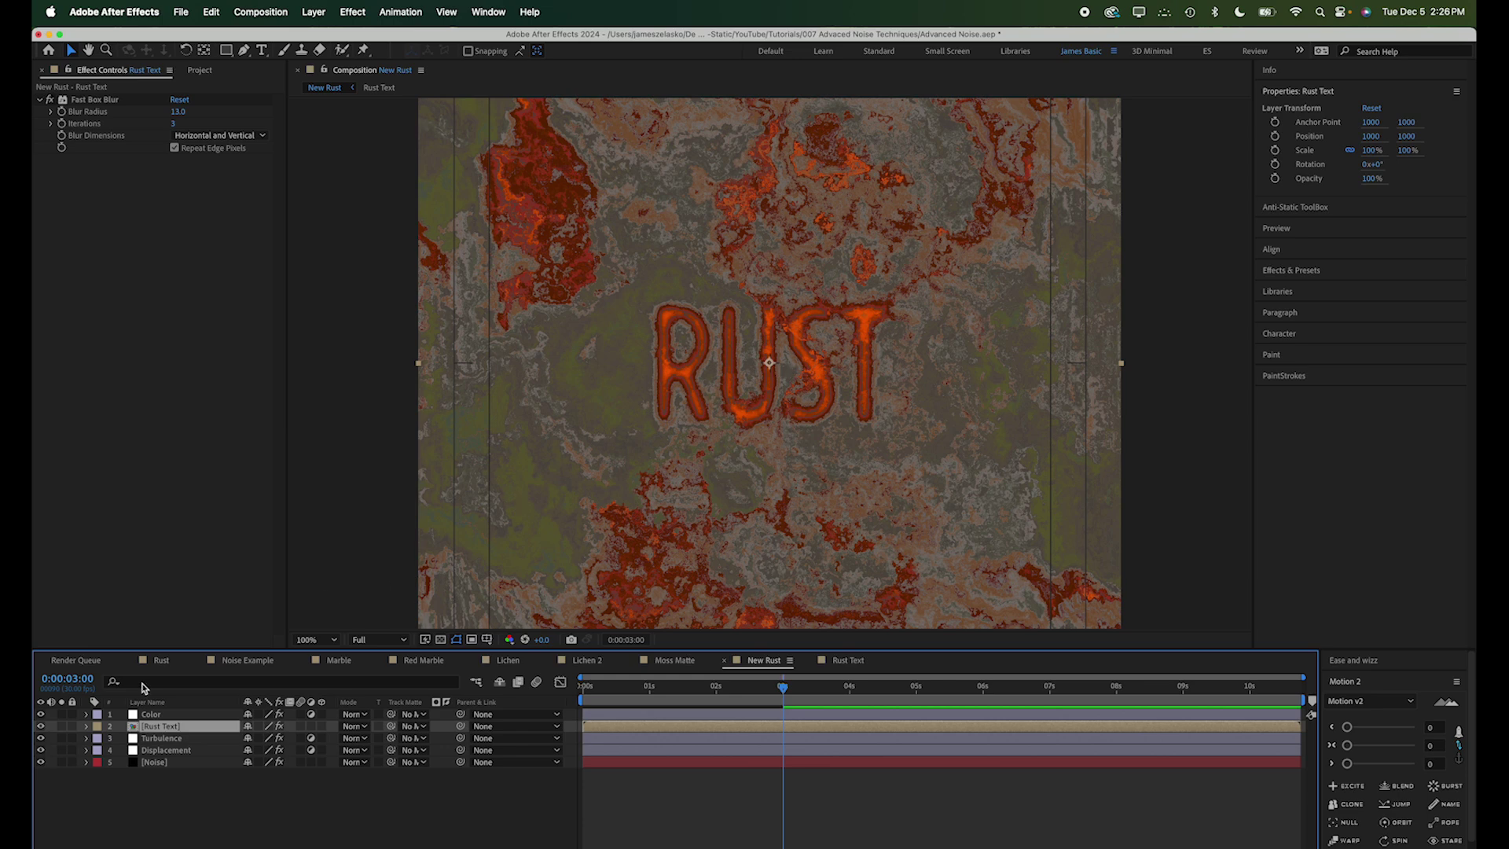
{"action": "left_click", "coordinate": [41, 726]}
Start a new solid above the Noise layer and set its colour to white.
{"action": "left_click", "coordinate": [253, 821]}
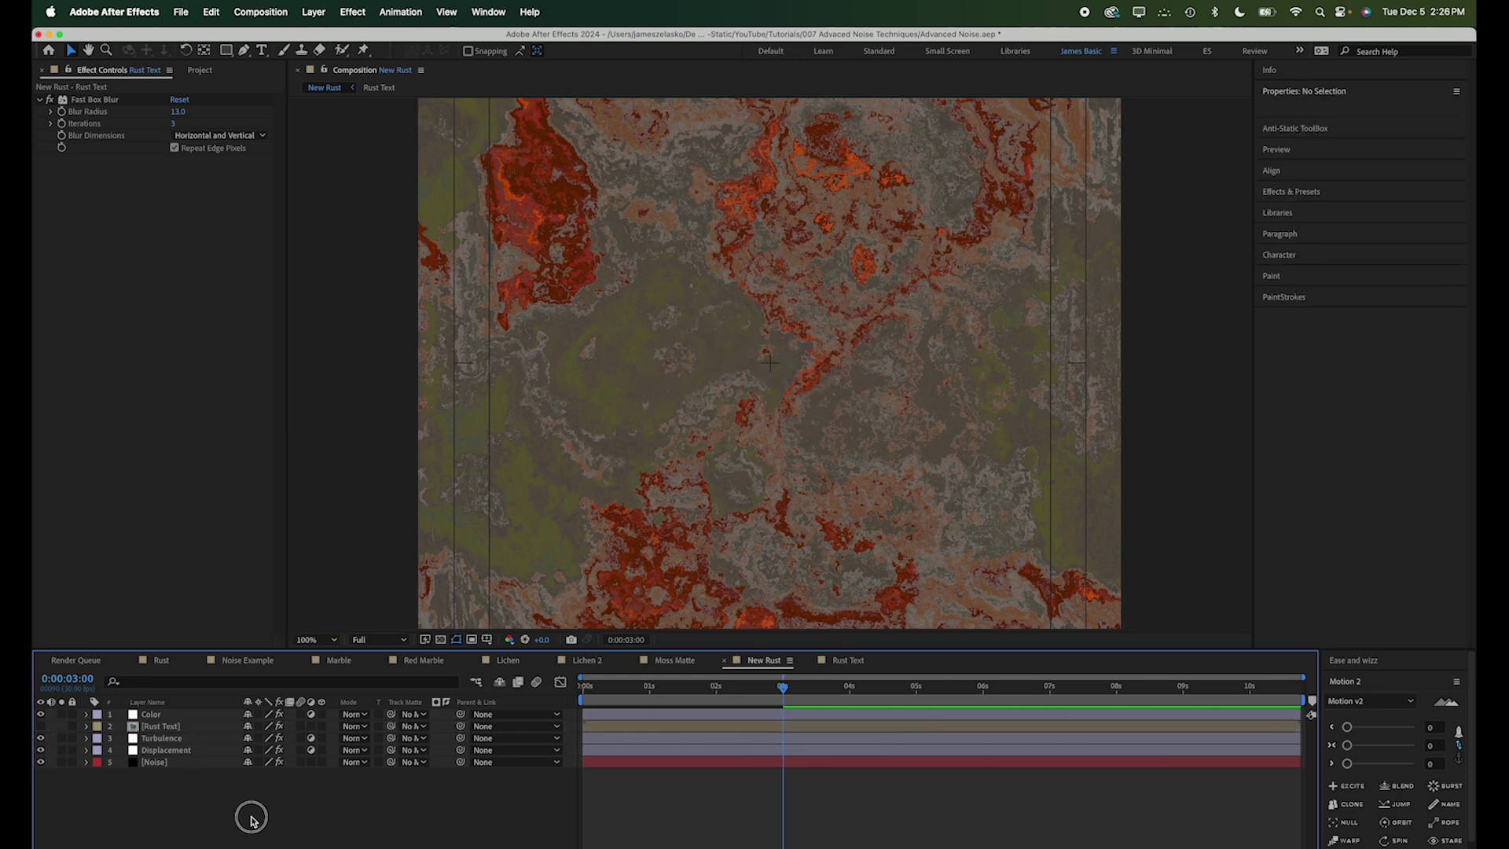
{"action": "left_click", "coordinate": [157, 765]}
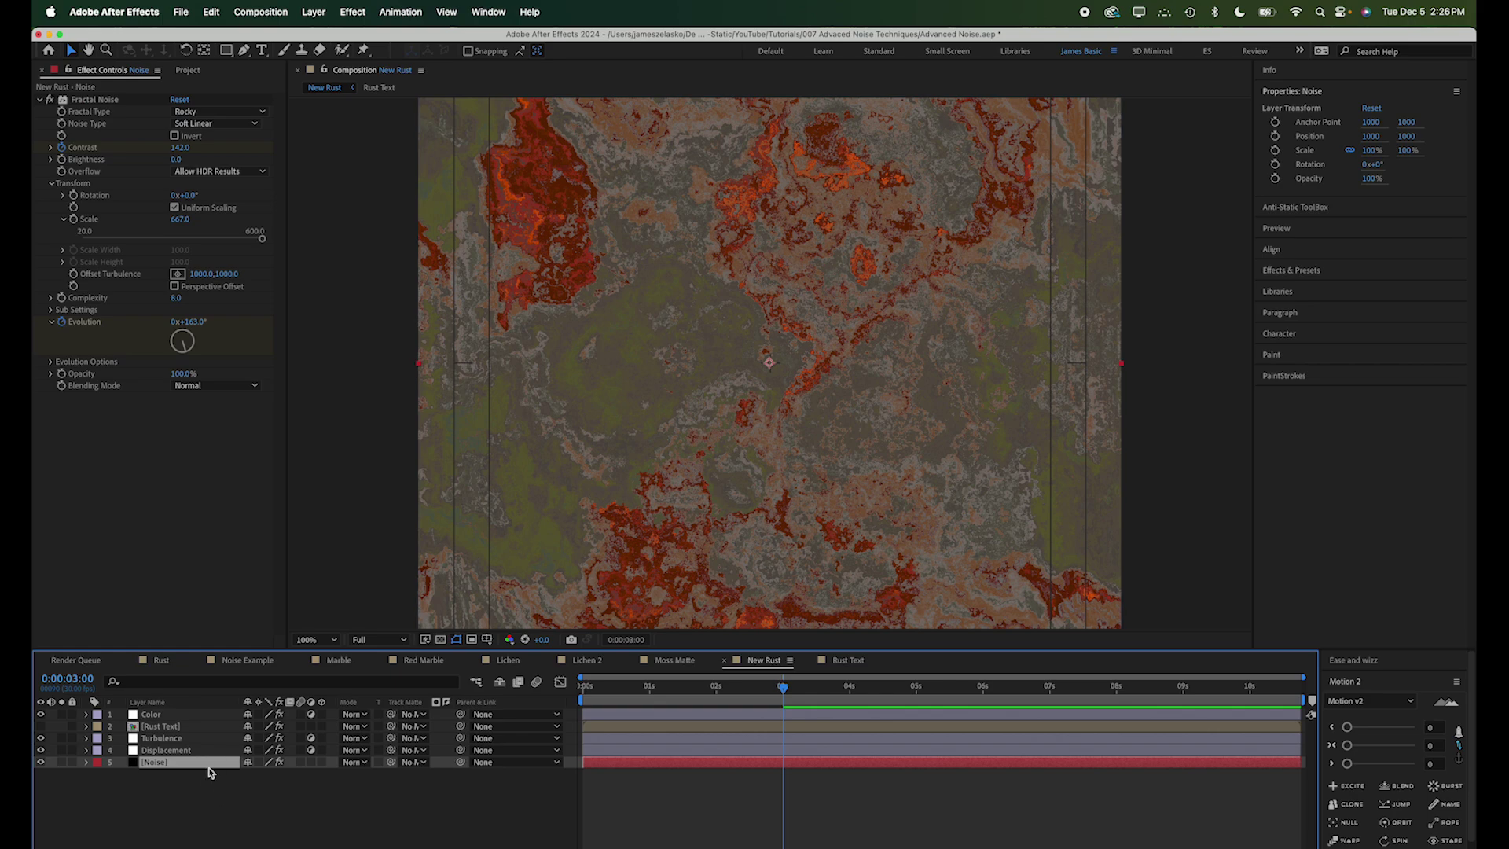
{"action": "key", "text": "super+shift+y"}
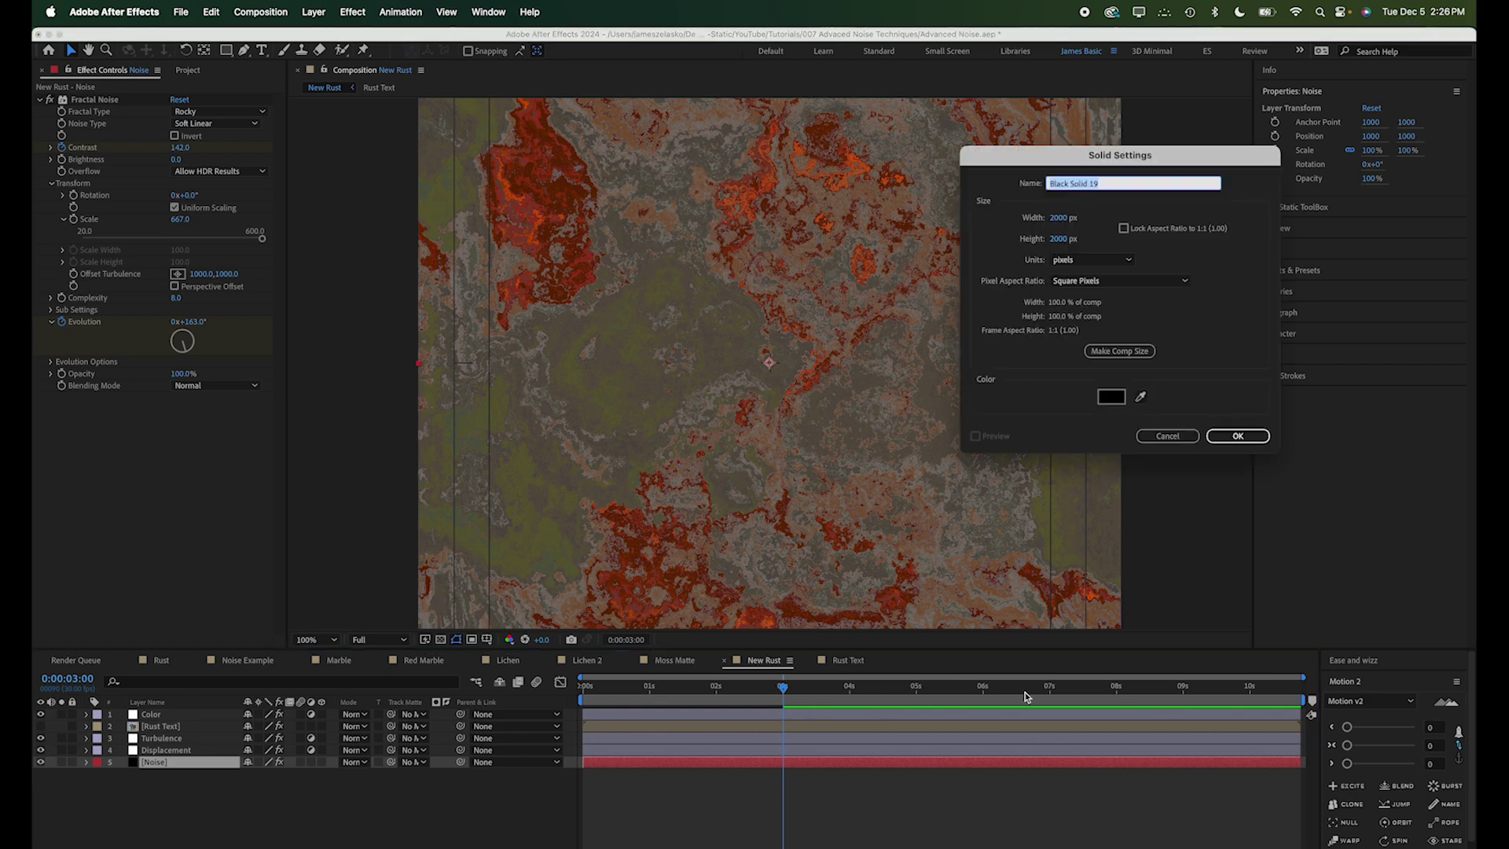
{"action": "left_click", "coordinate": [1110, 397]}
{"action": "left_click", "coordinate": [650, 663]}
{"action": "left_click_drag", "start_coordinate": [650, 663], "coordinate": [582, 603]}
{"action": "key", "text": "Return"}
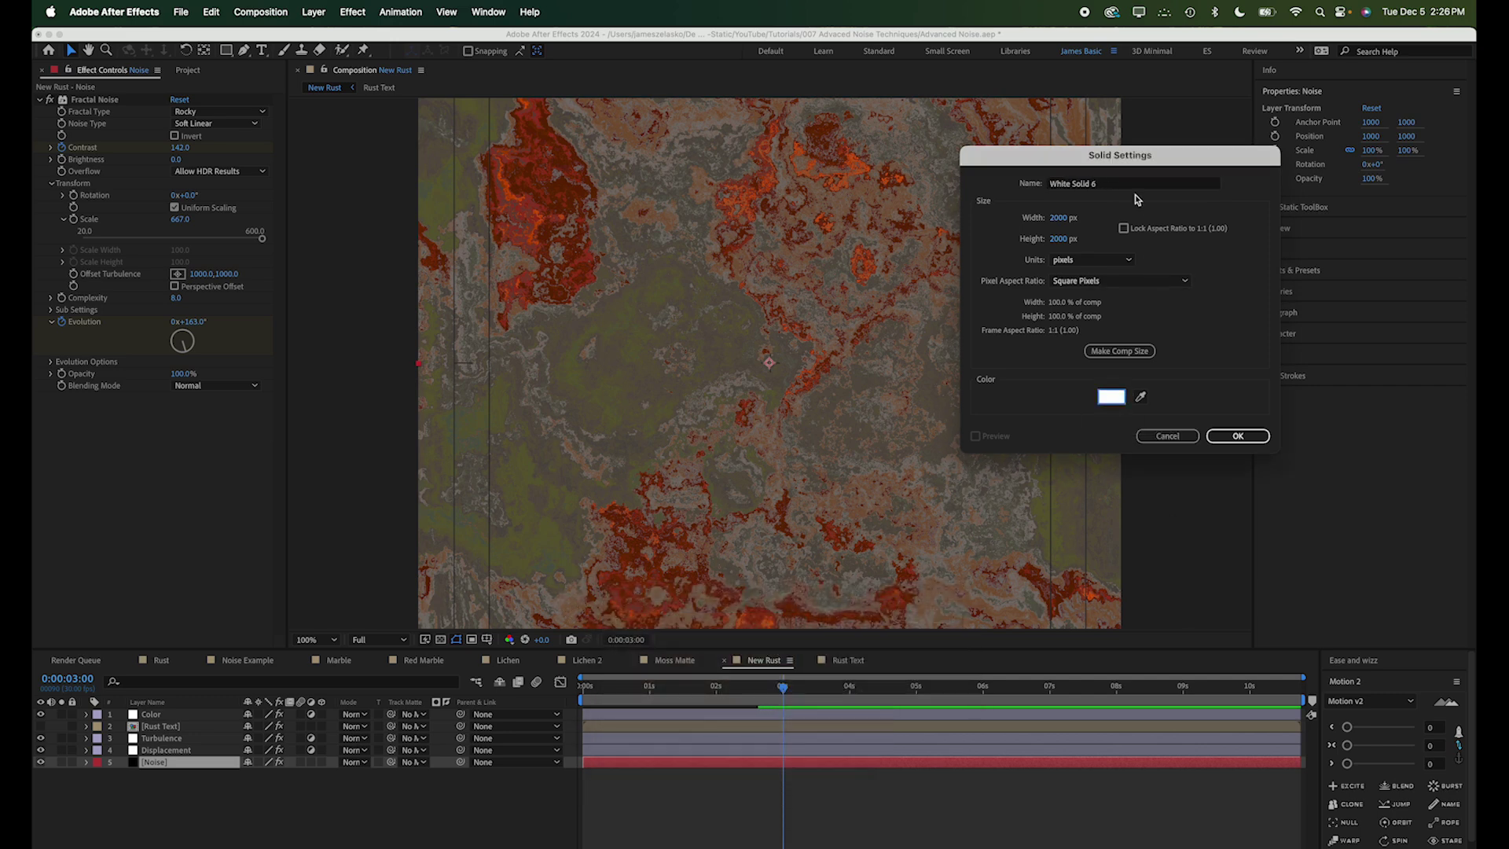
Name the solid Rust Mask and draw a small elliptical mask at the comp centre.
{"action": "left_click", "coordinate": [1100, 184]}
{"action": "type", "text": "Rust Mask"}
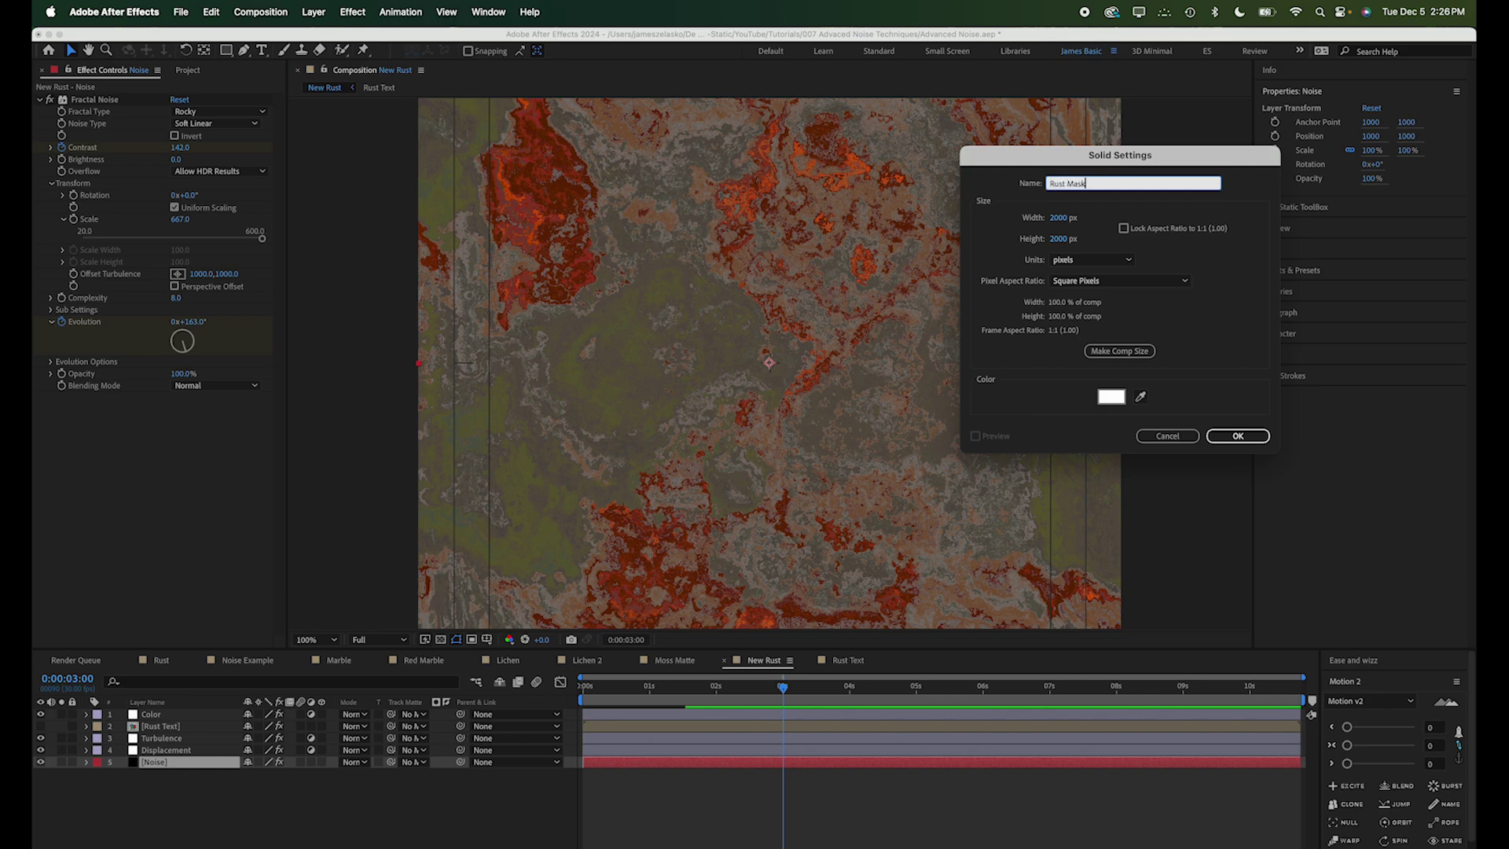
{"action": "key", "text": "Return"}
{"action": "key", "text": "q"}
{"action": "left_click_drag", "start_coordinate": [752, 339], "coordinate": [794, 388]}
Set Rust Mask's Mask 1 mode to Subtract.
{"action": "key", "text": "v"}
{"action": "left_click", "coordinate": [118, 772]}
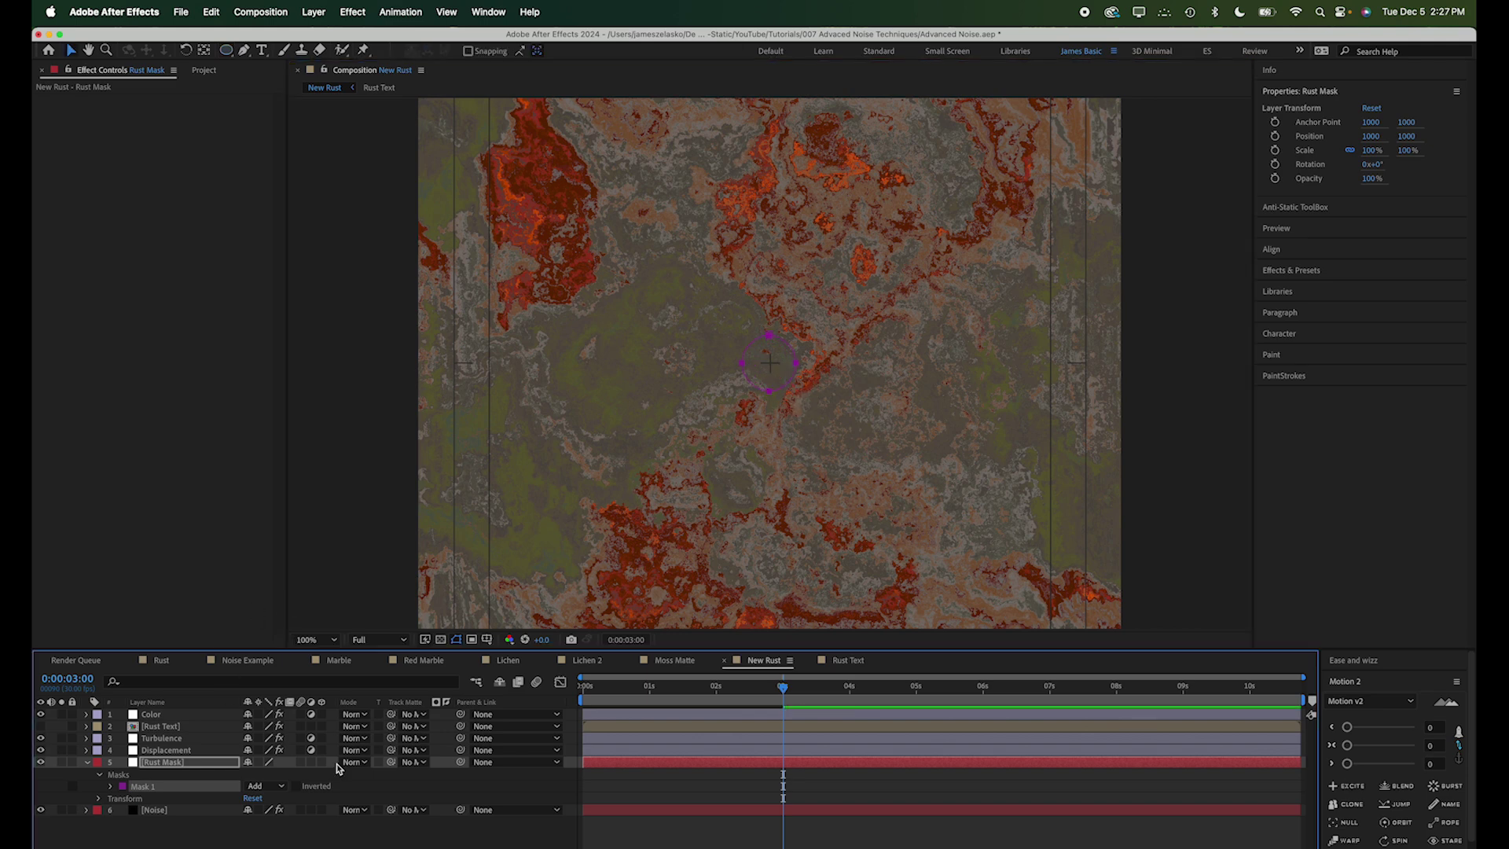
{"action": "left_click", "coordinate": [267, 786]}
{"action": "left_click", "coordinate": [275, 827]}
Keyframe the mask path small at 0 seconds and enlarged at 3 seconds.
{"action": "key", "text": "alt+shift+m"}
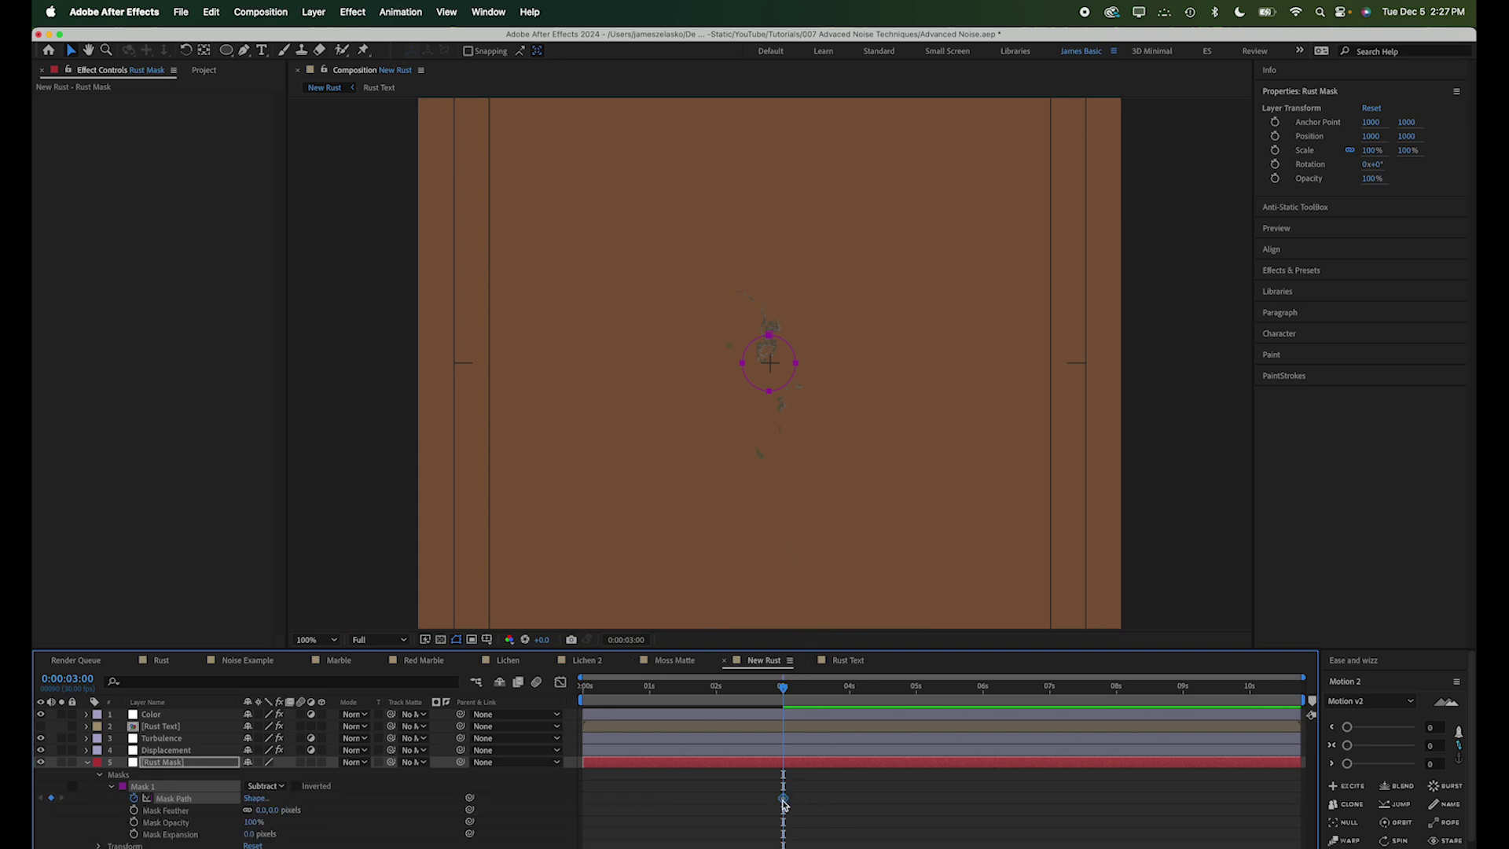
{"action": "left_click_drag", "start_coordinate": [783, 797], "coordinate": [587, 798]}
{"action": "double_click", "coordinate": [790, 361]}
{"action": "key", "text": "comma"}
{"action": "left_click_drag", "start_coordinate": [782, 376], "coordinate": [980, 579]}
{"action": "key", "text": "Return"}
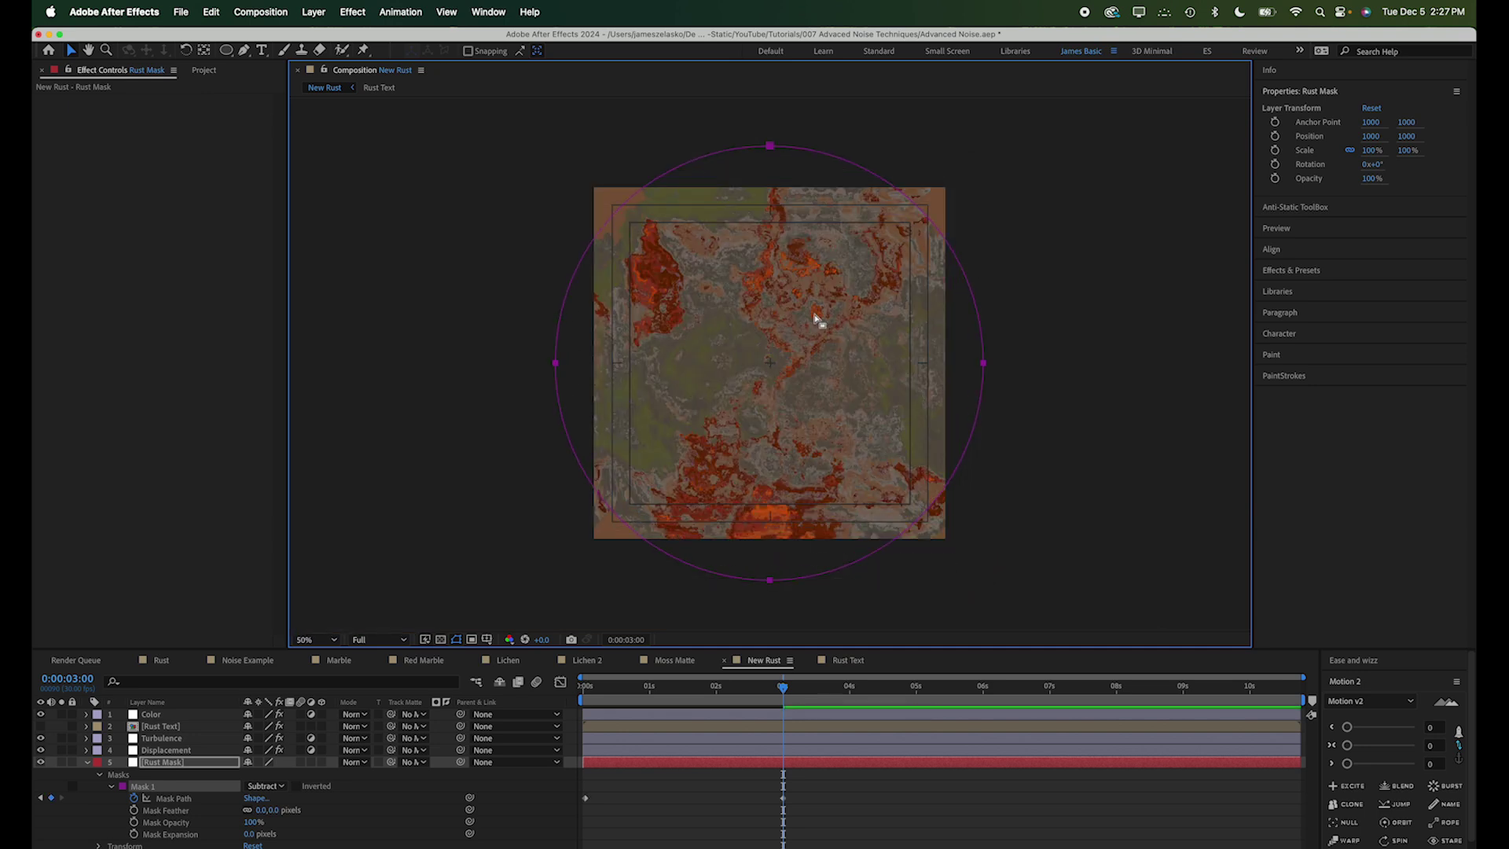
{"action": "left_click_drag", "start_coordinate": [723, 694], "coordinate": [690, 690]}
Lower the Rust Mask layer's opacity to 98%.
{"action": "left_click", "coordinate": [196, 760]}
{"action": "key", "text": "t"}
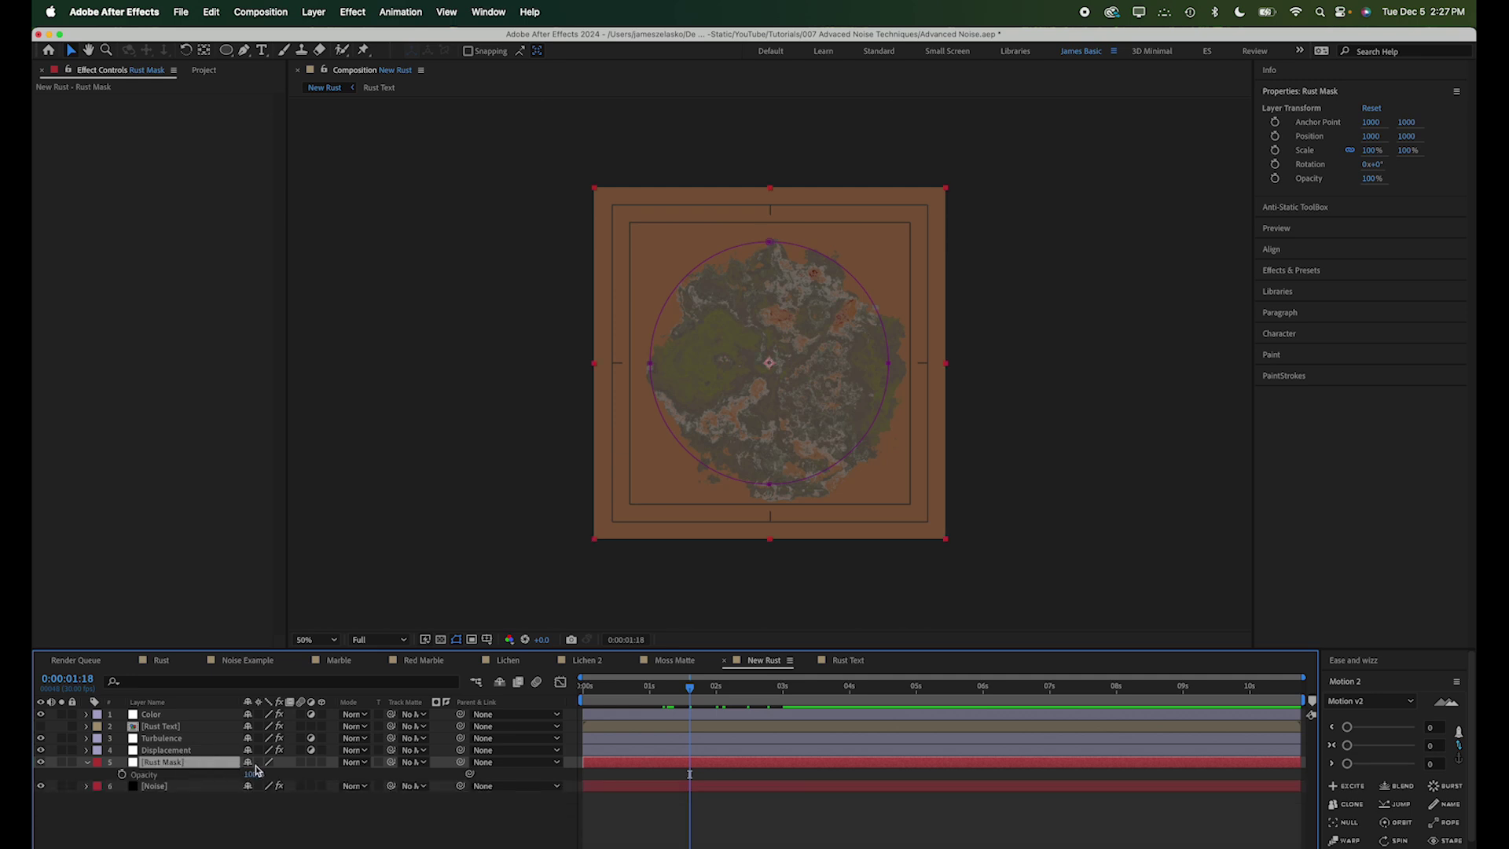
{"action": "left_click_drag", "start_coordinate": [253, 774], "coordinate": [251, 774]}
{"action": "left_click", "coordinate": [253, 775]}
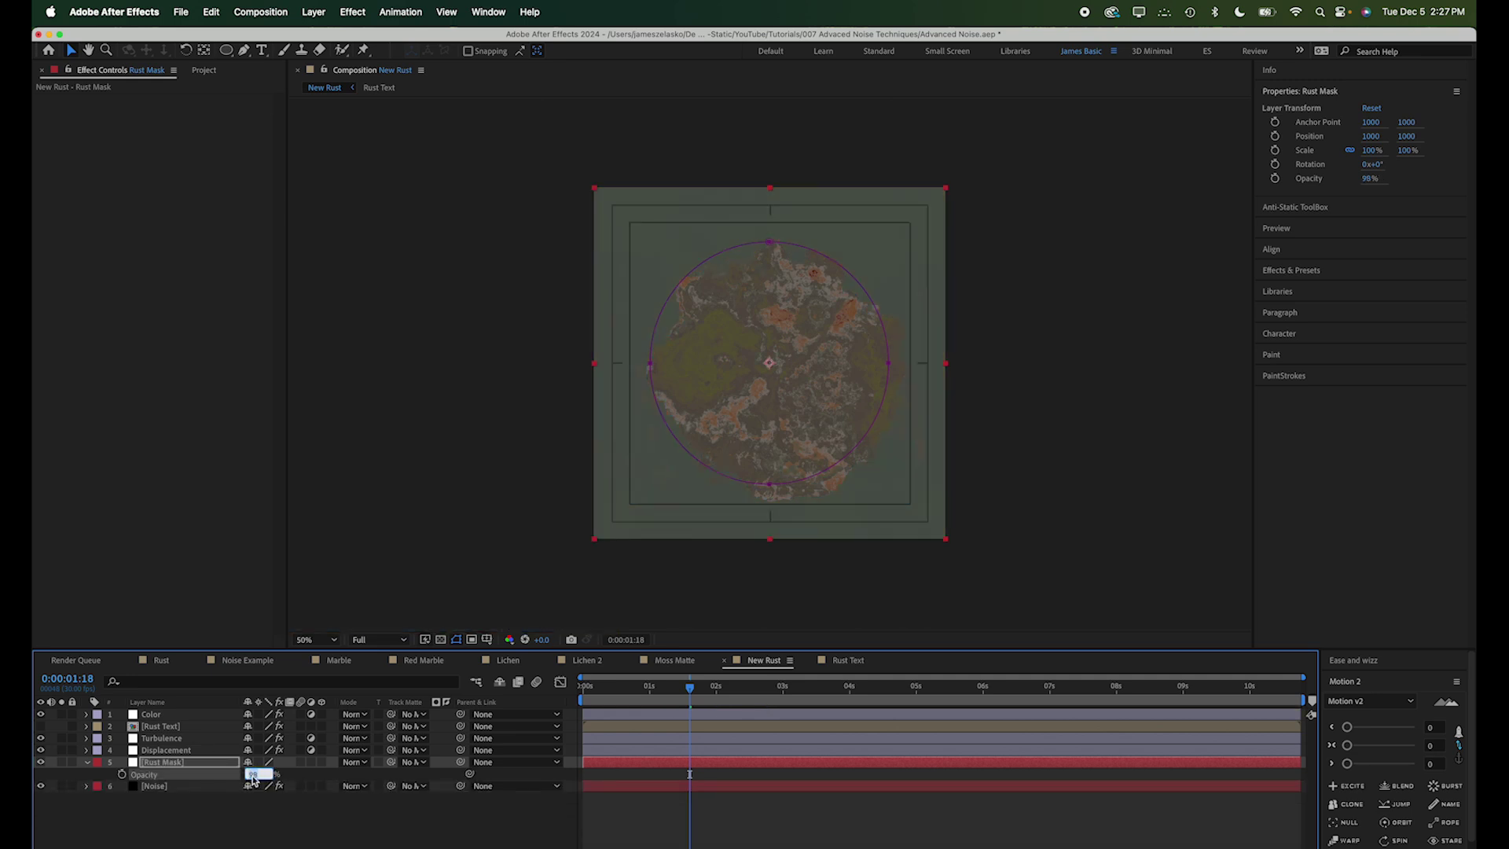
{"action": "left_click", "coordinate": [374, 834]}
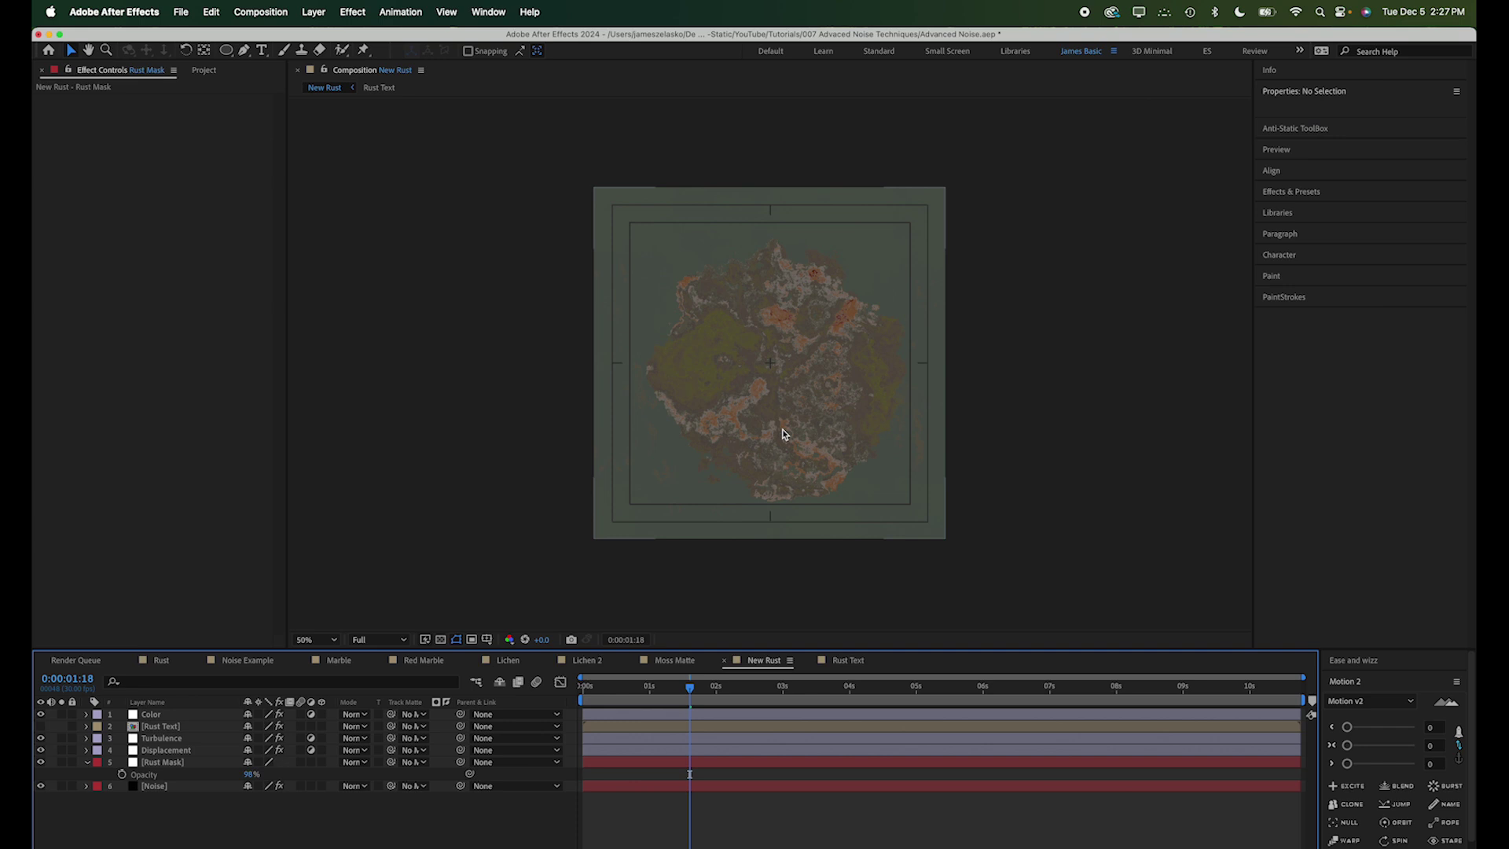
Set the Rust Mask's Mask Feather to 84 to soften the hole's edge.
{"action": "key", "text": "period"}
{"action": "key", "text": "period"}
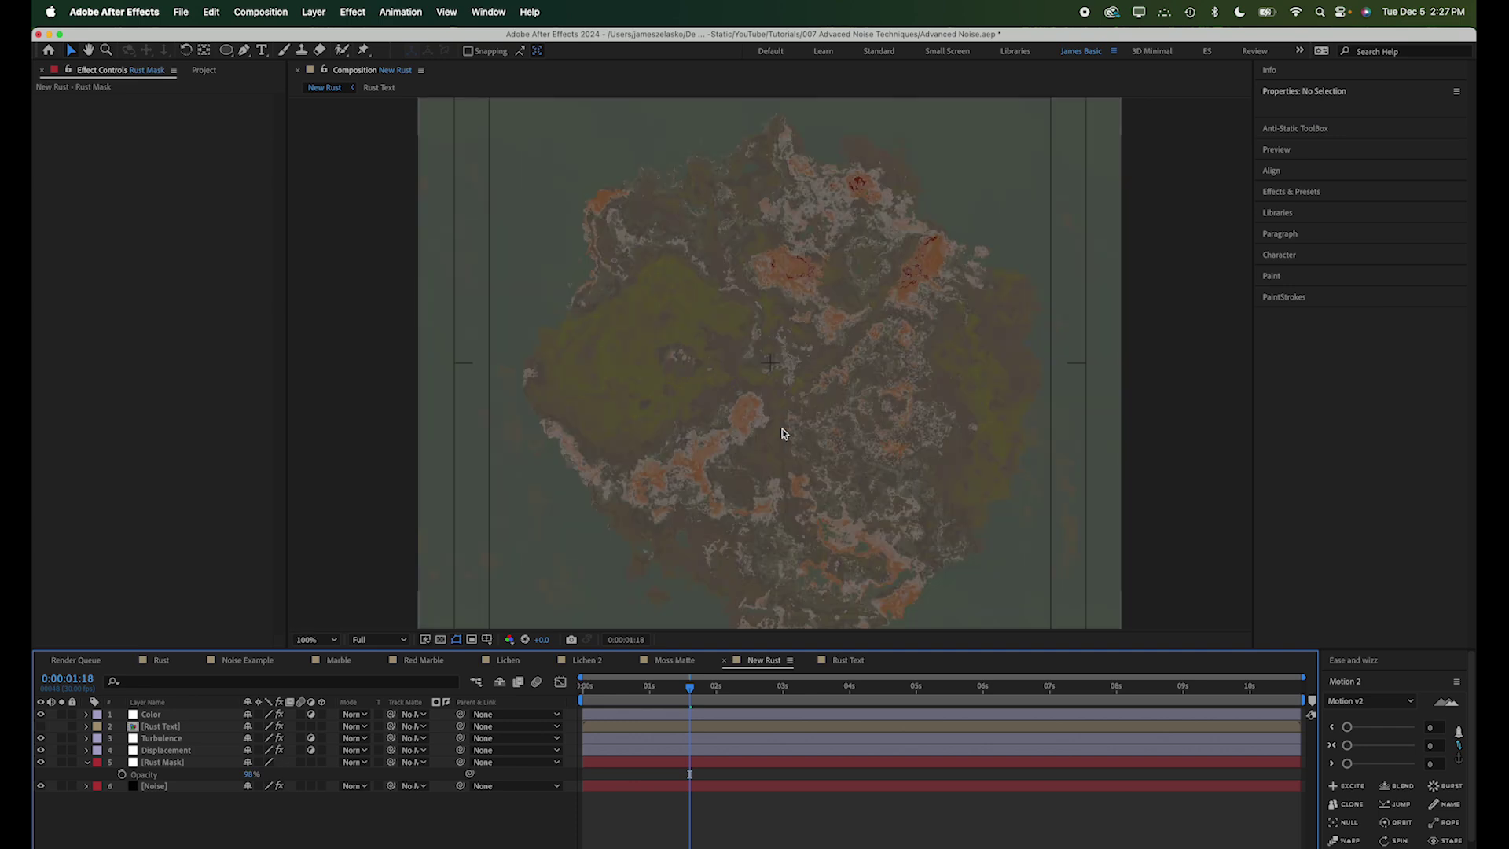
{"action": "key", "text": "j"}
{"action": "left_click", "coordinate": [209, 763]}
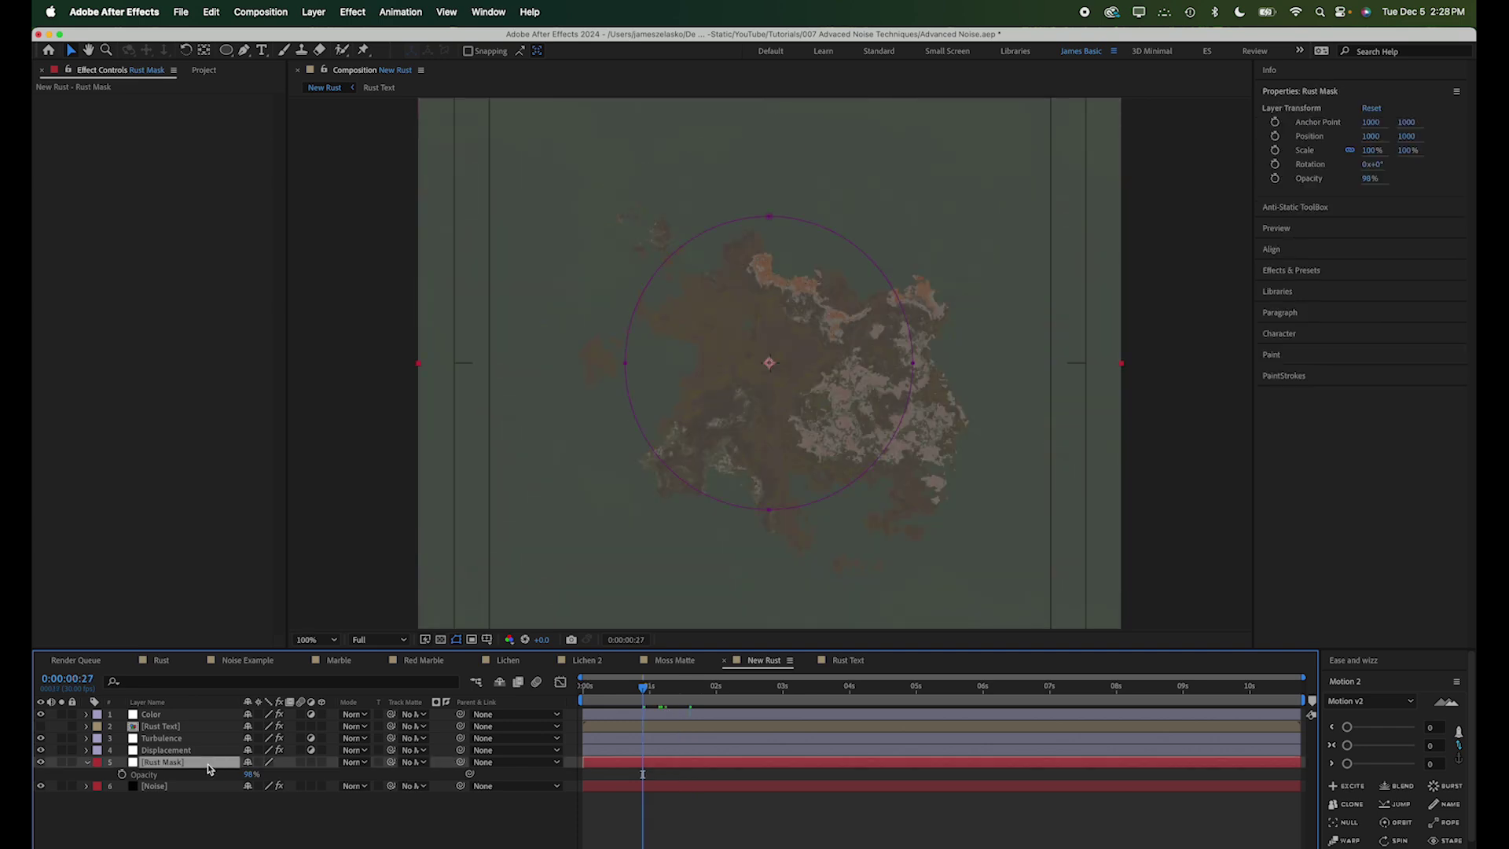
{"action": "key", "text": "f"}
{"action": "left_click_drag", "start_coordinate": [271, 788], "coordinate": [305, 786]}
{"action": "left_click", "coordinate": [672, 686]}
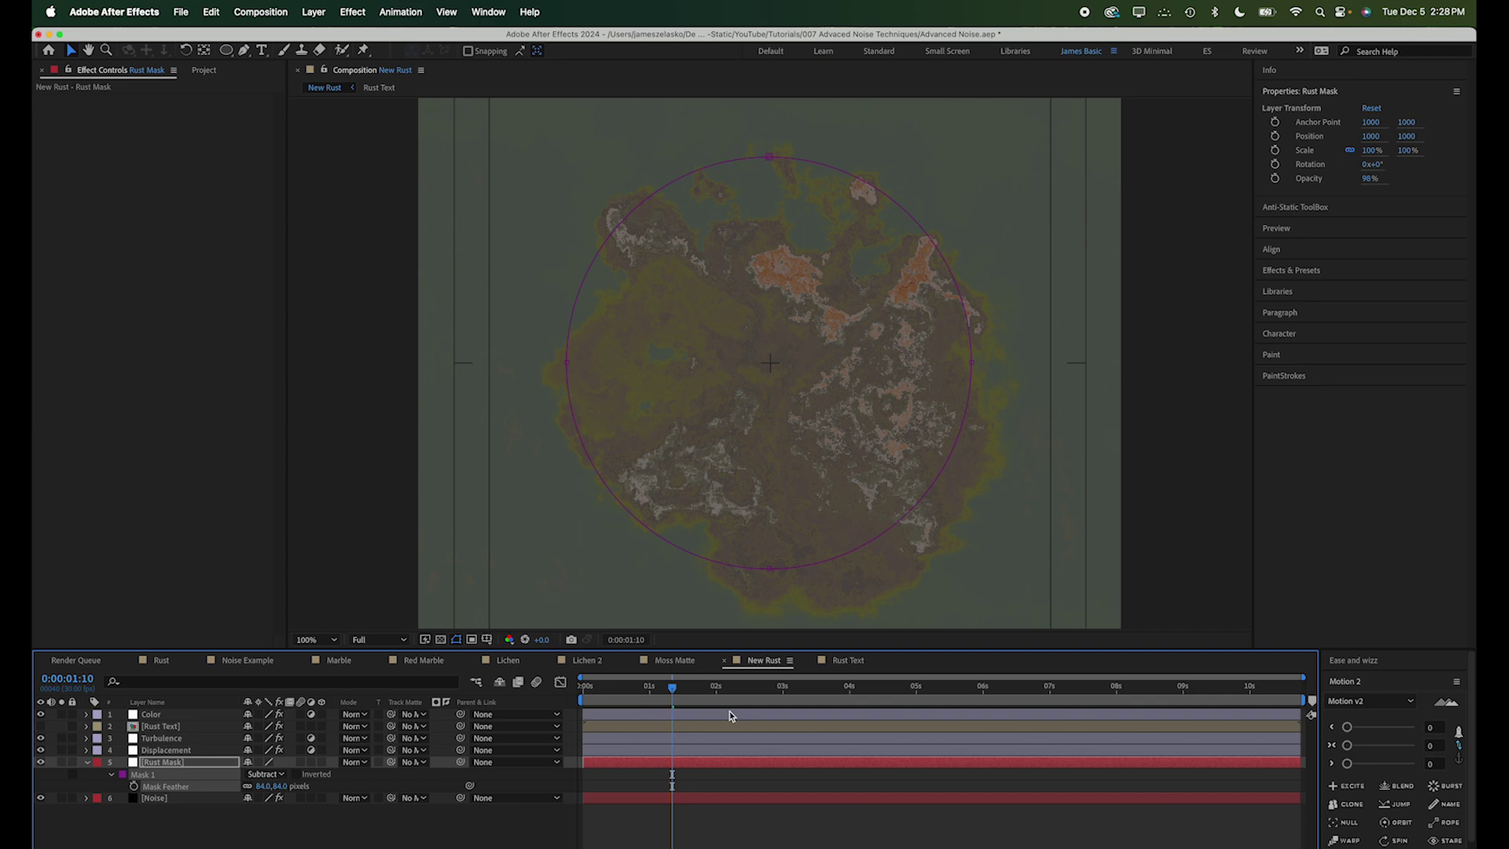
Unhide Rust Text, open the precomp, and apply Simple Choker to the RUST text.
{"action": "key", "text": "y"}
{"action": "left_click", "coordinate": [40, 727]}
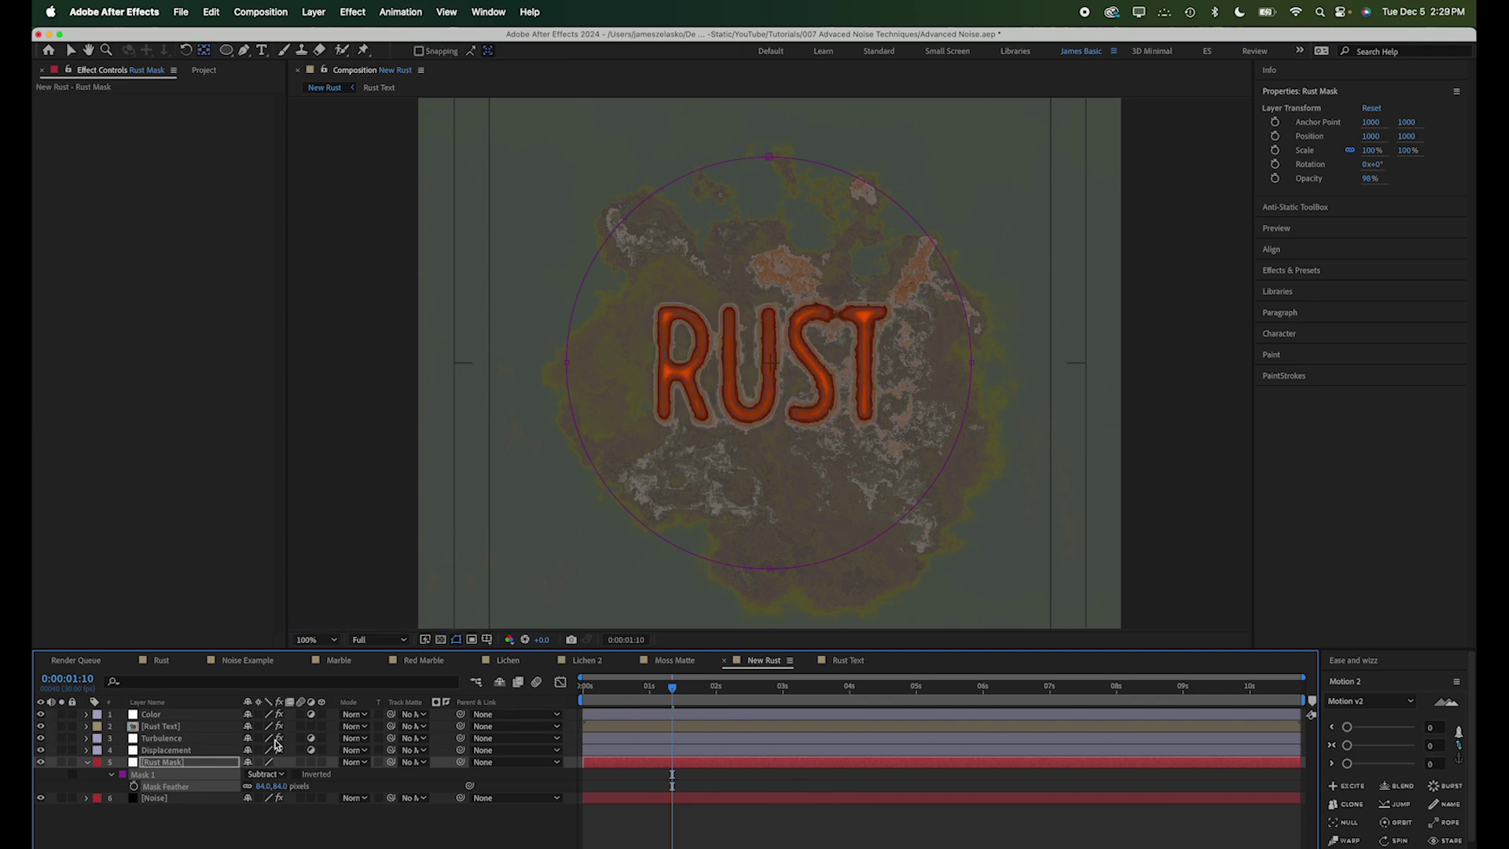
{"action": "double_click", "coordinate": [188, 727]}
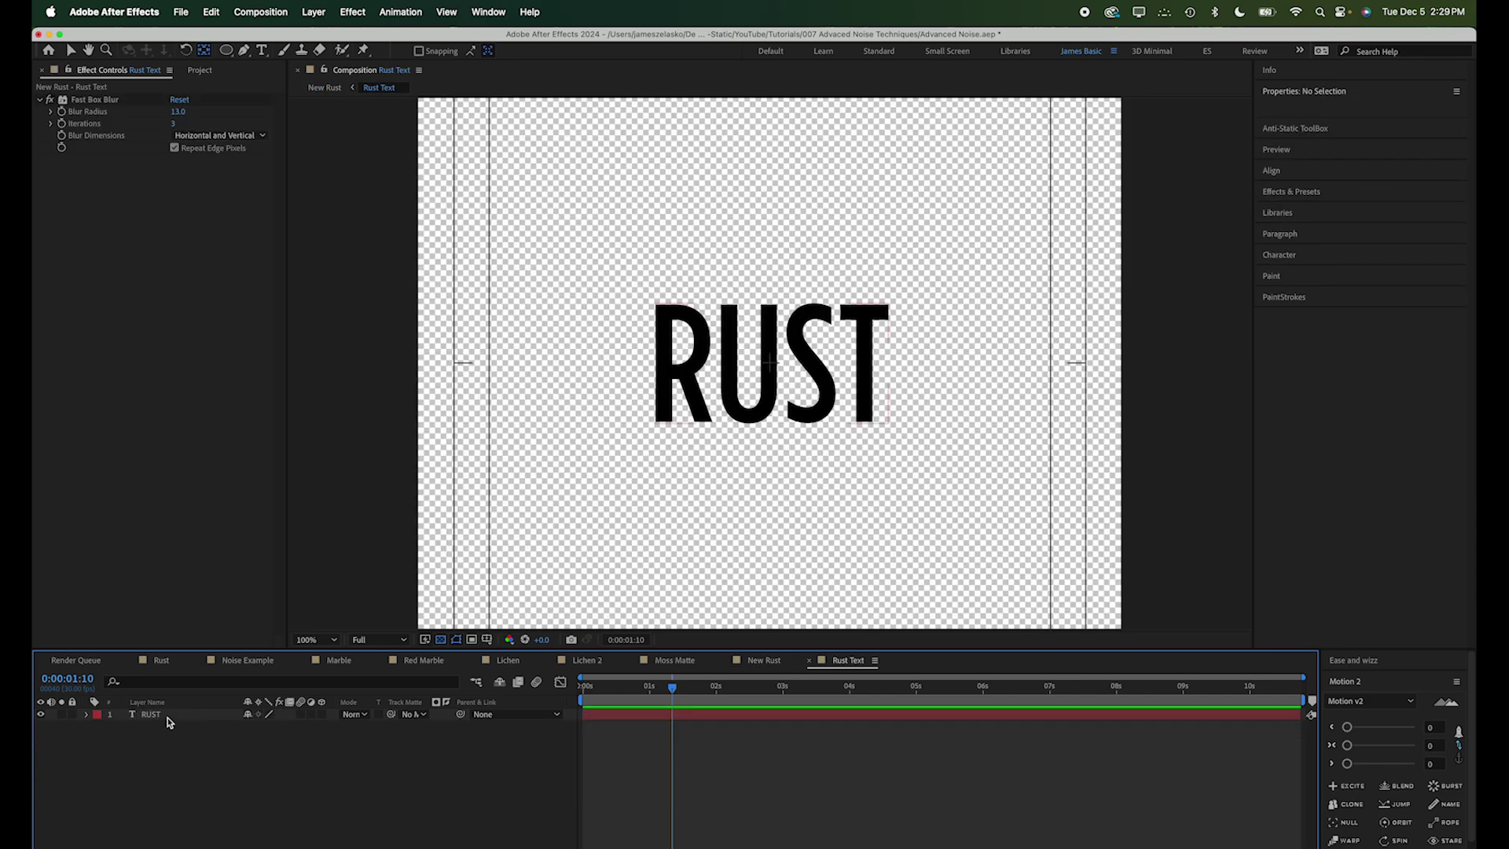
{"action": "left_click", "coordinate": [171, 715]}
{"action": "key", "text": "ctrl+space"}
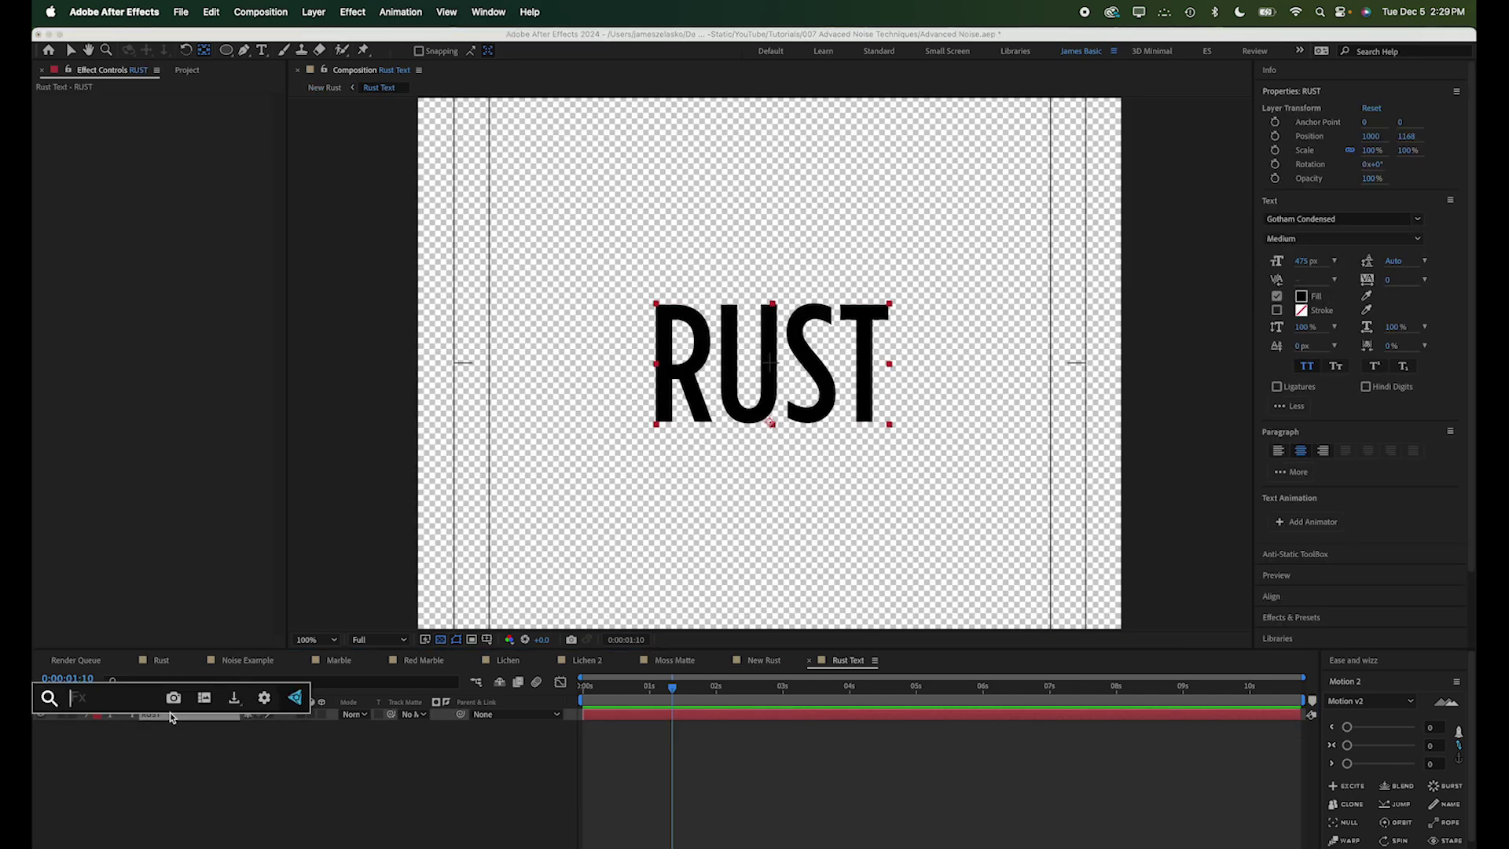
{"action": "type", "text": "simple"}
{"action": "key", "text": "Return"}
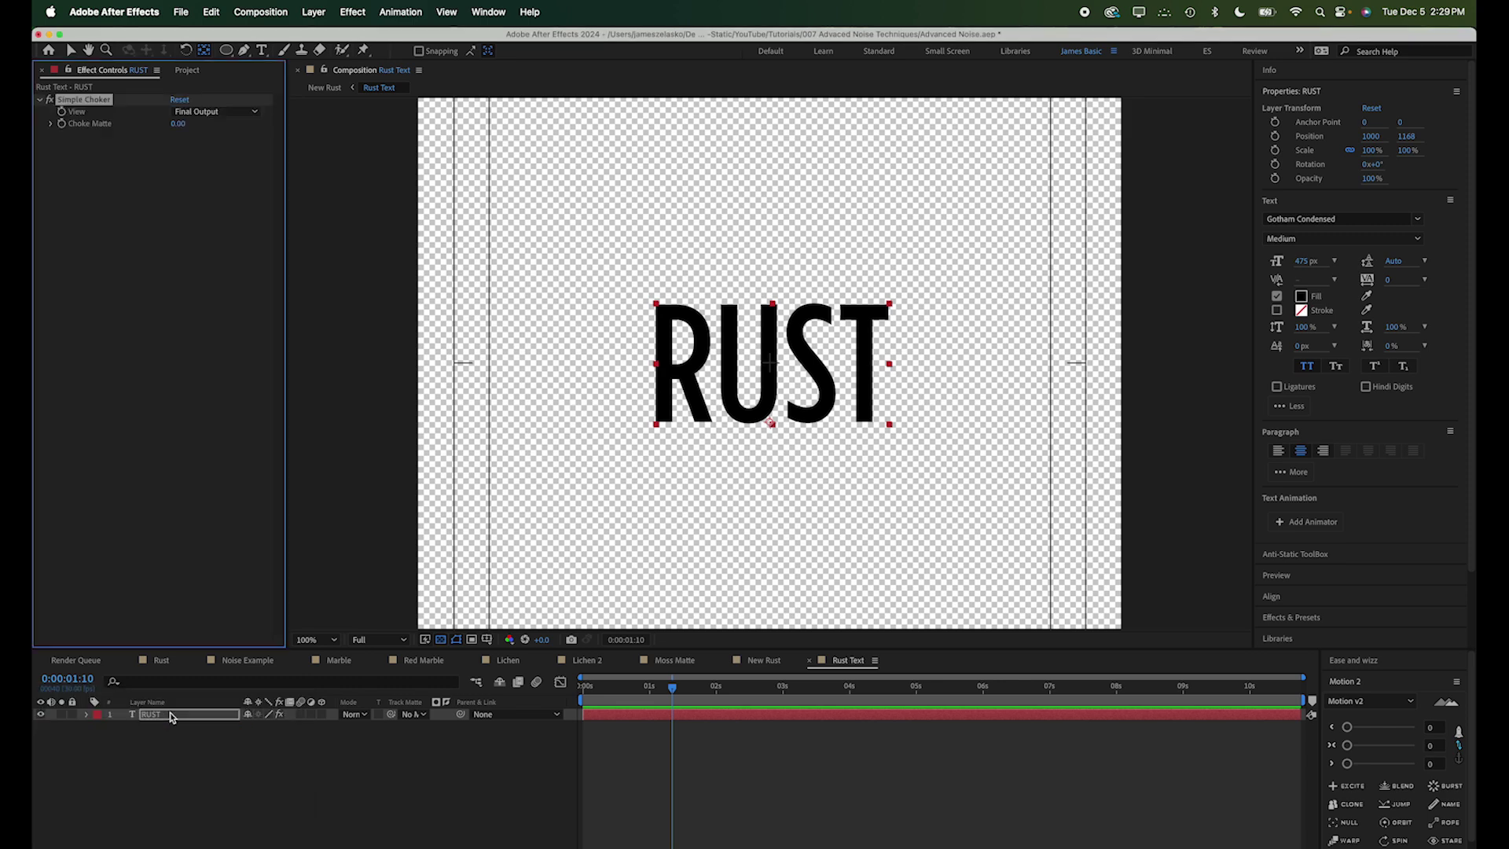
Keyframe Choke Matte from 66.40 down to 0 at 2:25, then return to New Rust.
{"action": "left_click_drag", "start_coordinate": [177, 124], "coordinate": [625, 102]}
{"action": "left_click", "coordinate": [61, 123]}
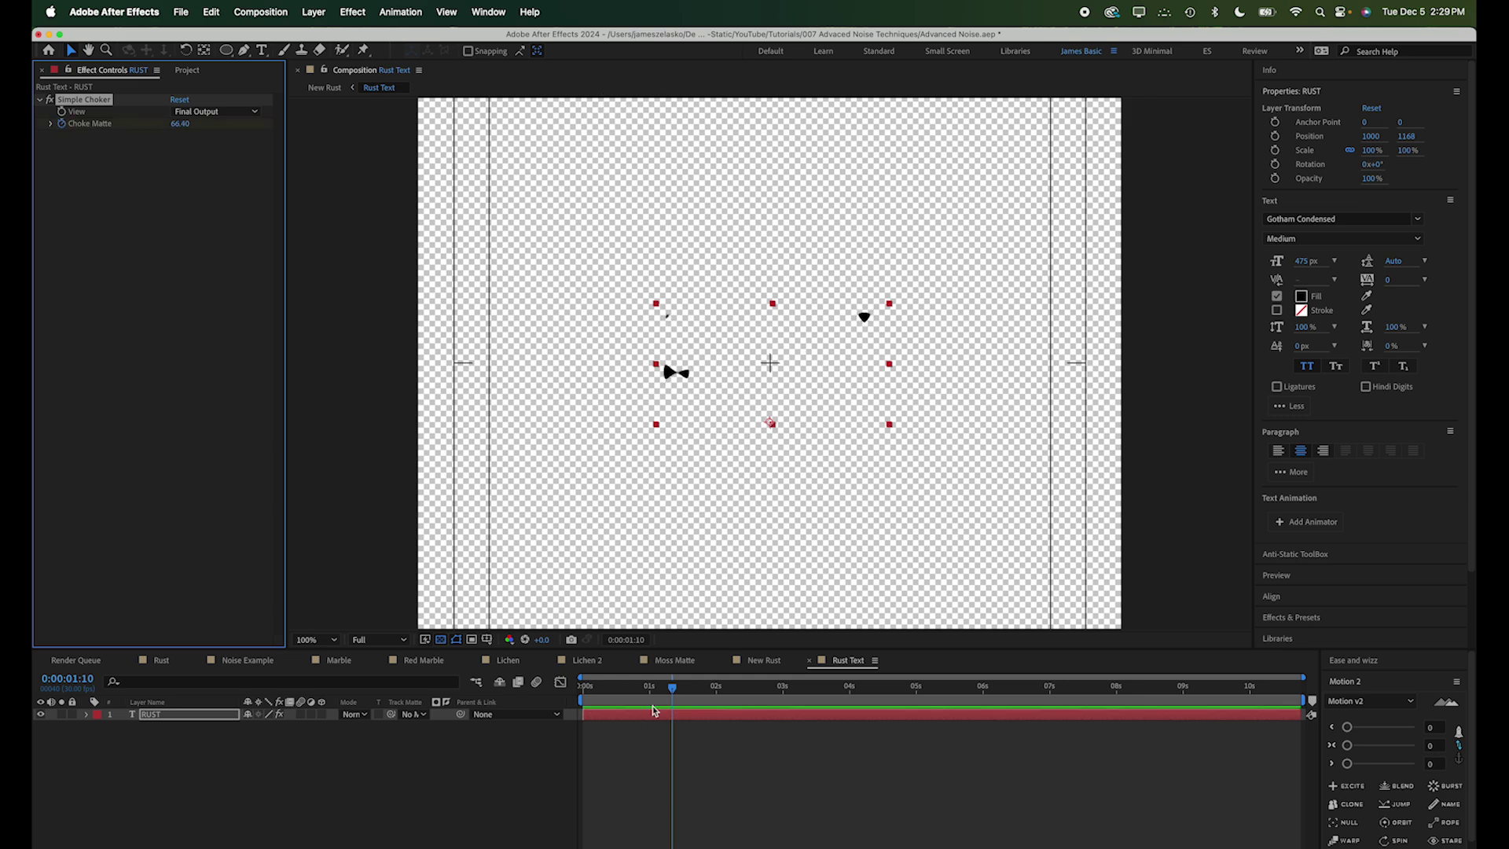
{"action": "key", "text": "u"}
{"action": "left_click_drag", "start_coordinate": [666, 743], "coordinate": [583, 739]}
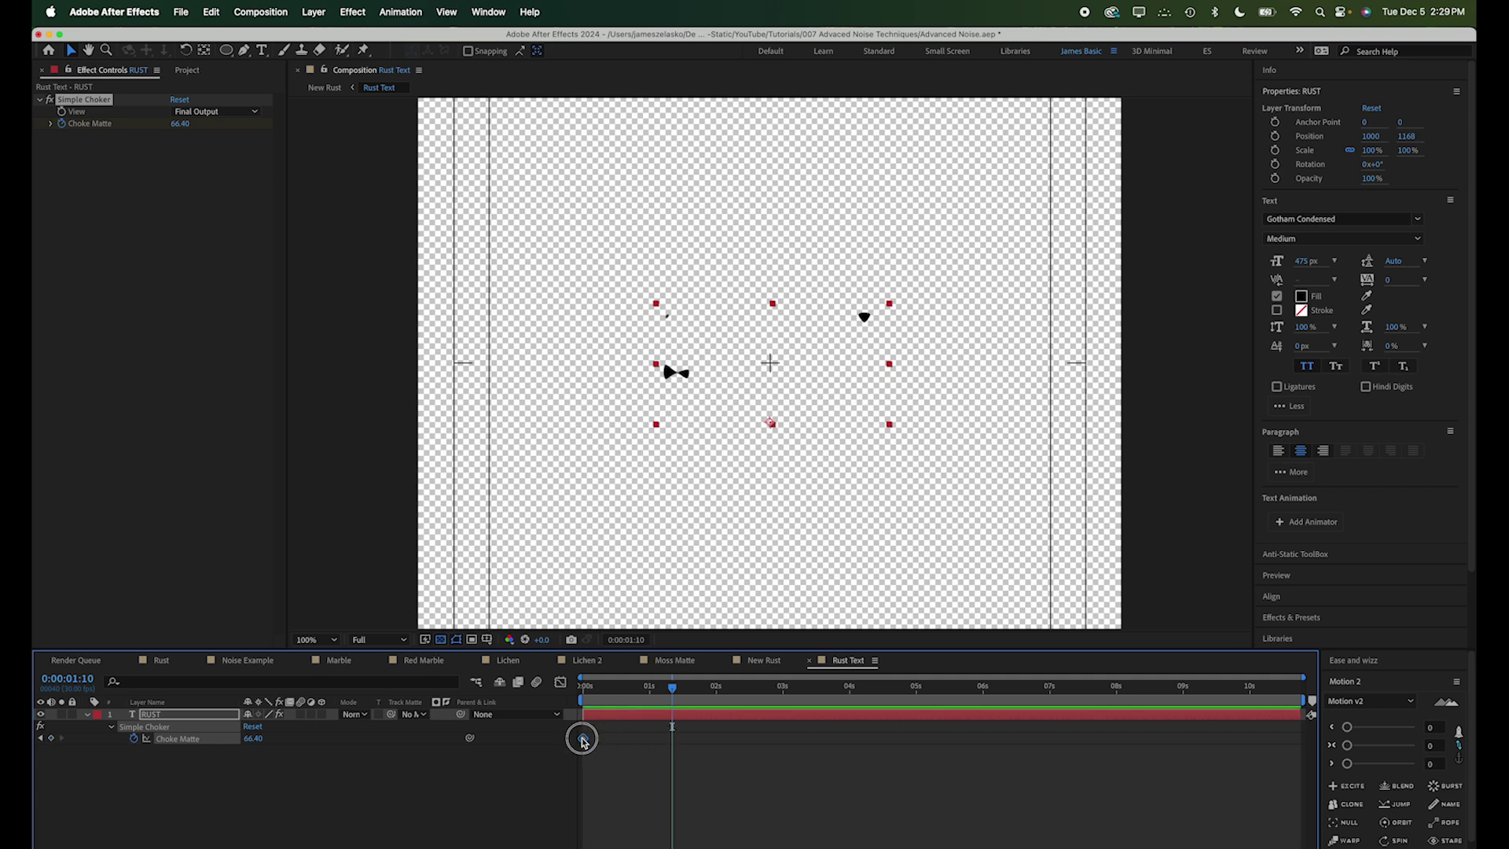
{"action": "left_click", "coordinate": [770, 687]}
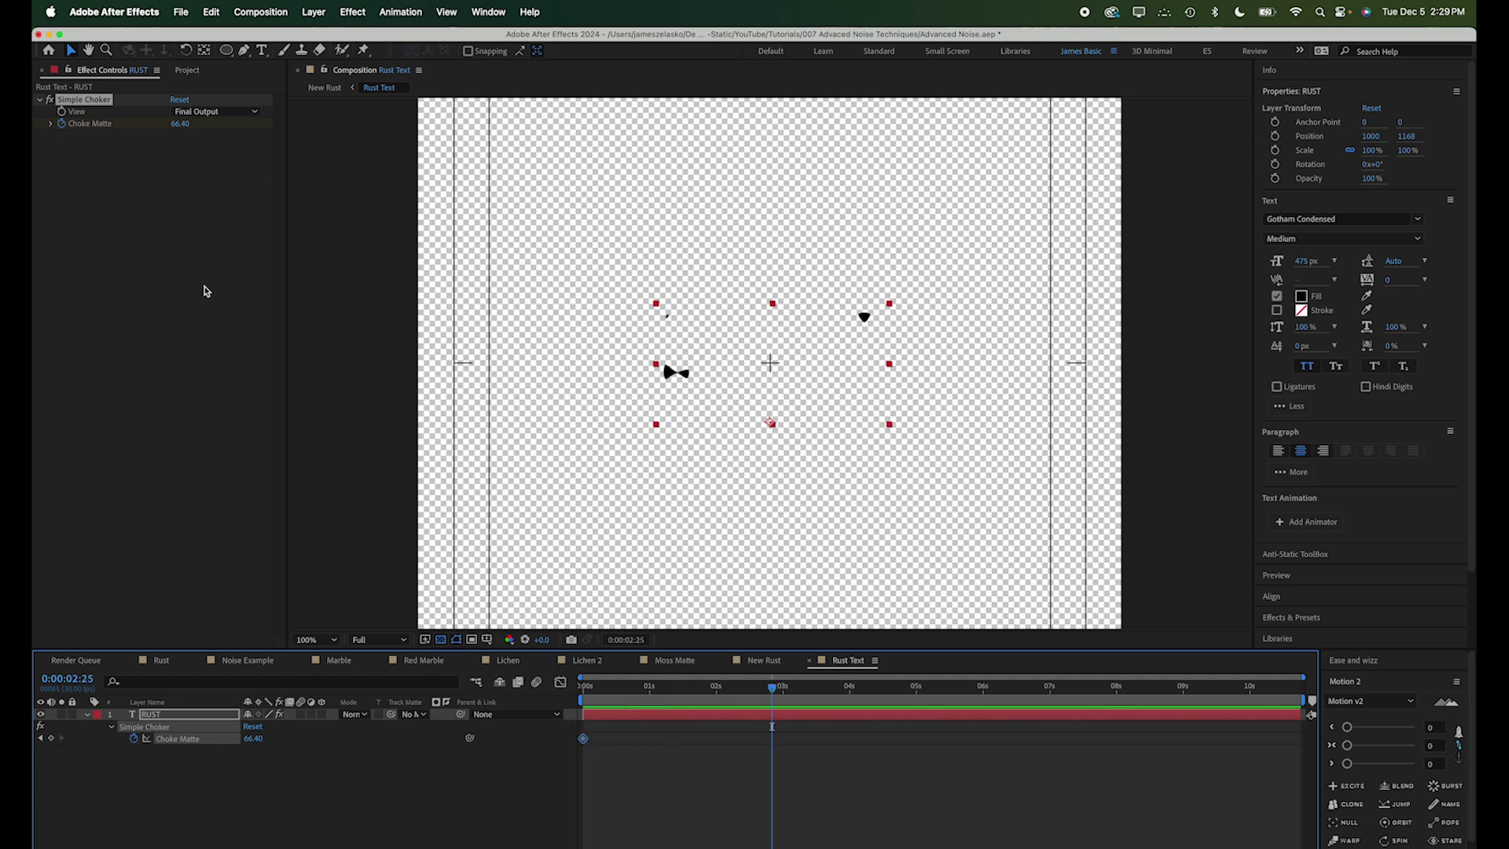
{"action": "left_click", "coordinate": [180, 124]}
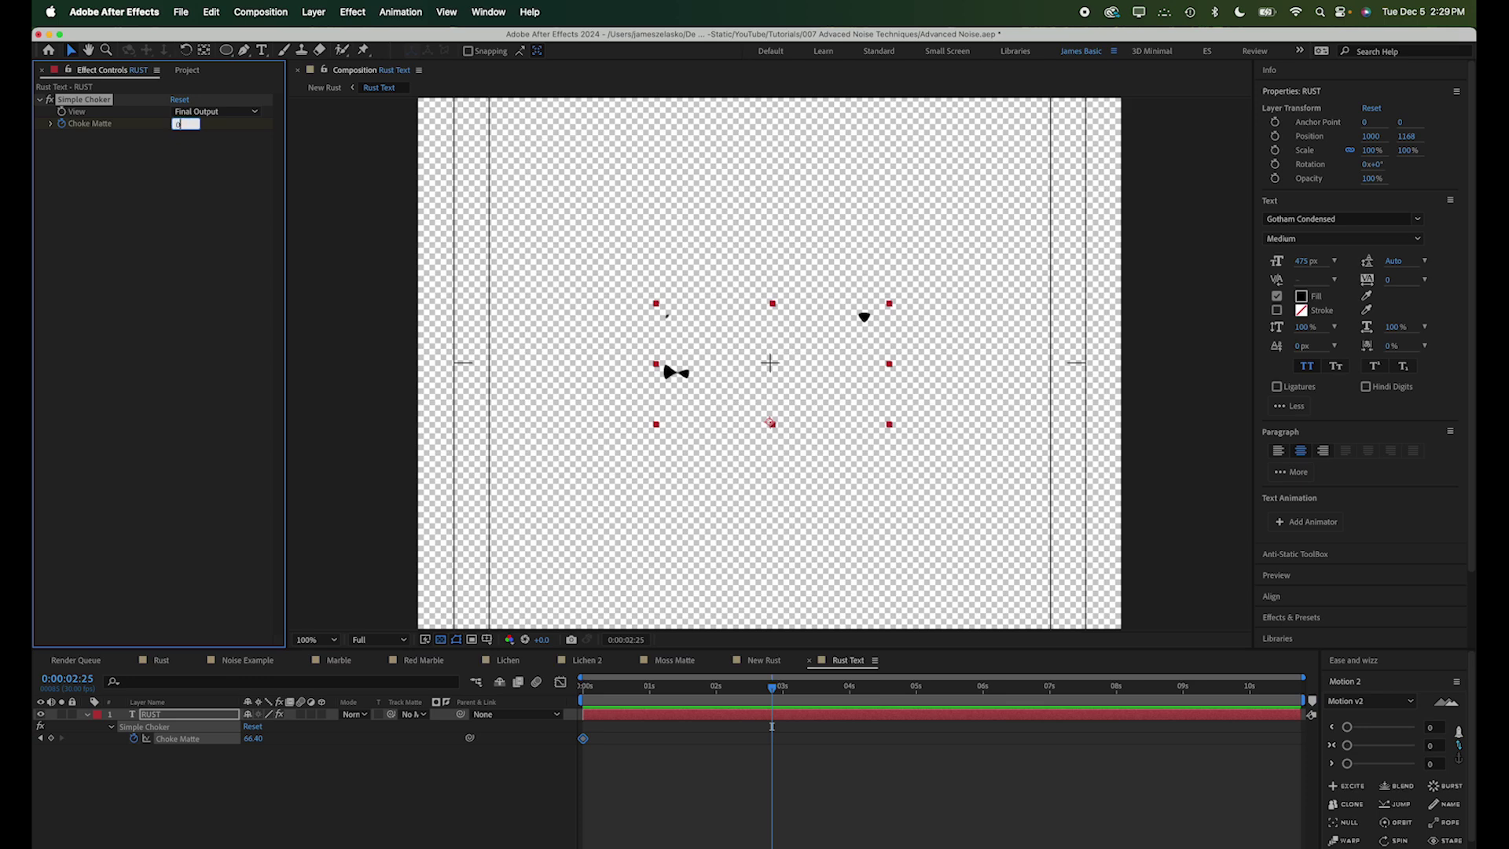
{"action": "key", "text": "Return"}
{"action": "left_click_drag", "start_coordinate": [607, 690], "coordinate": [697, 690]}
{"action": "left_click", "coordinate": [763, 660]}
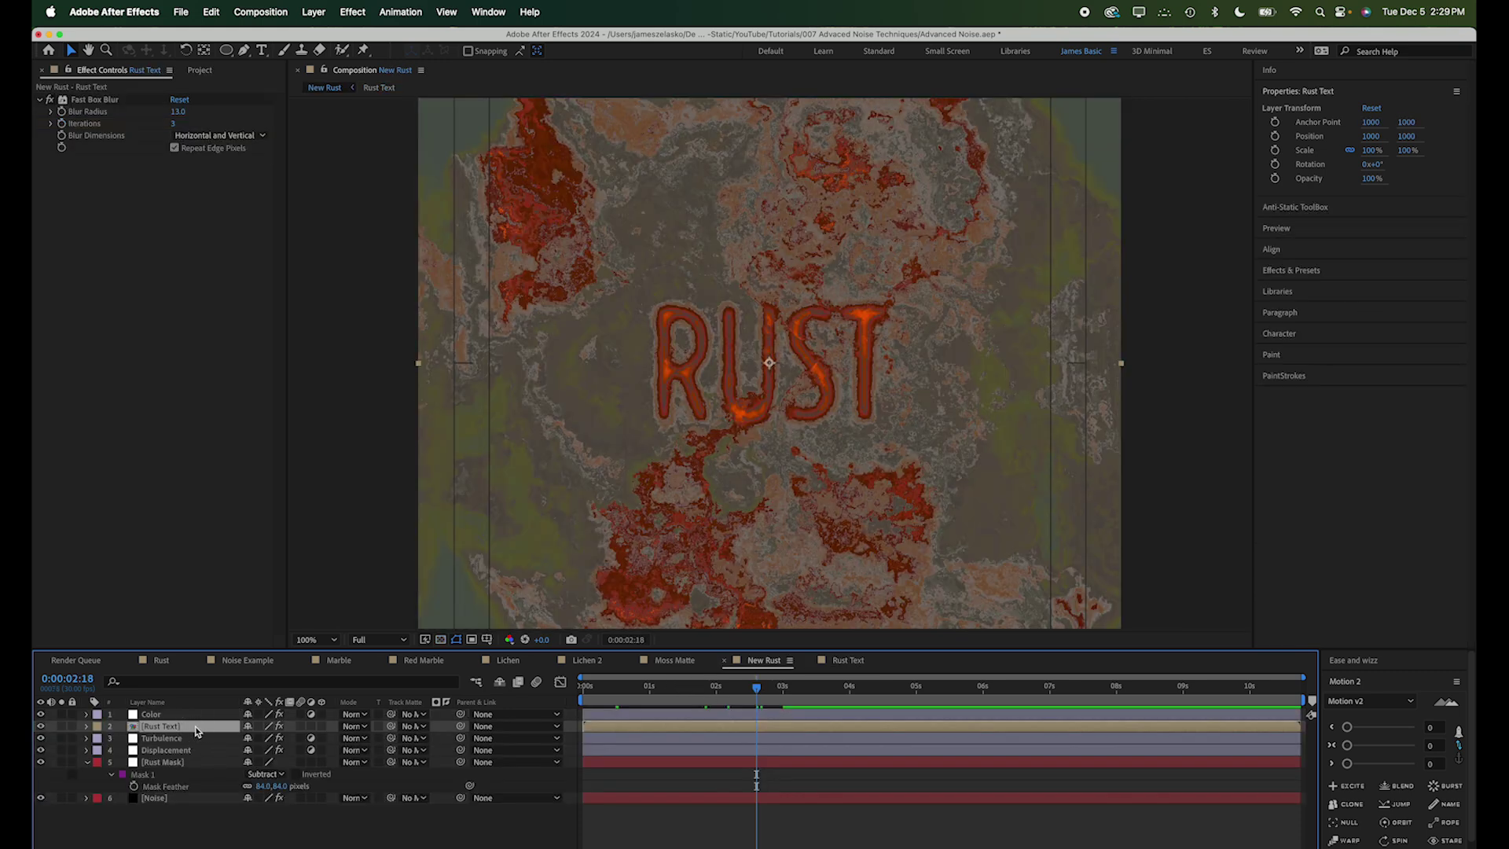
Duplicate the Rust Text layer and raise the copy's blur radius to 27.
{"action": "key", "text": "ctrl+d"}
{"action": "key", "text": "ctrl+space"}
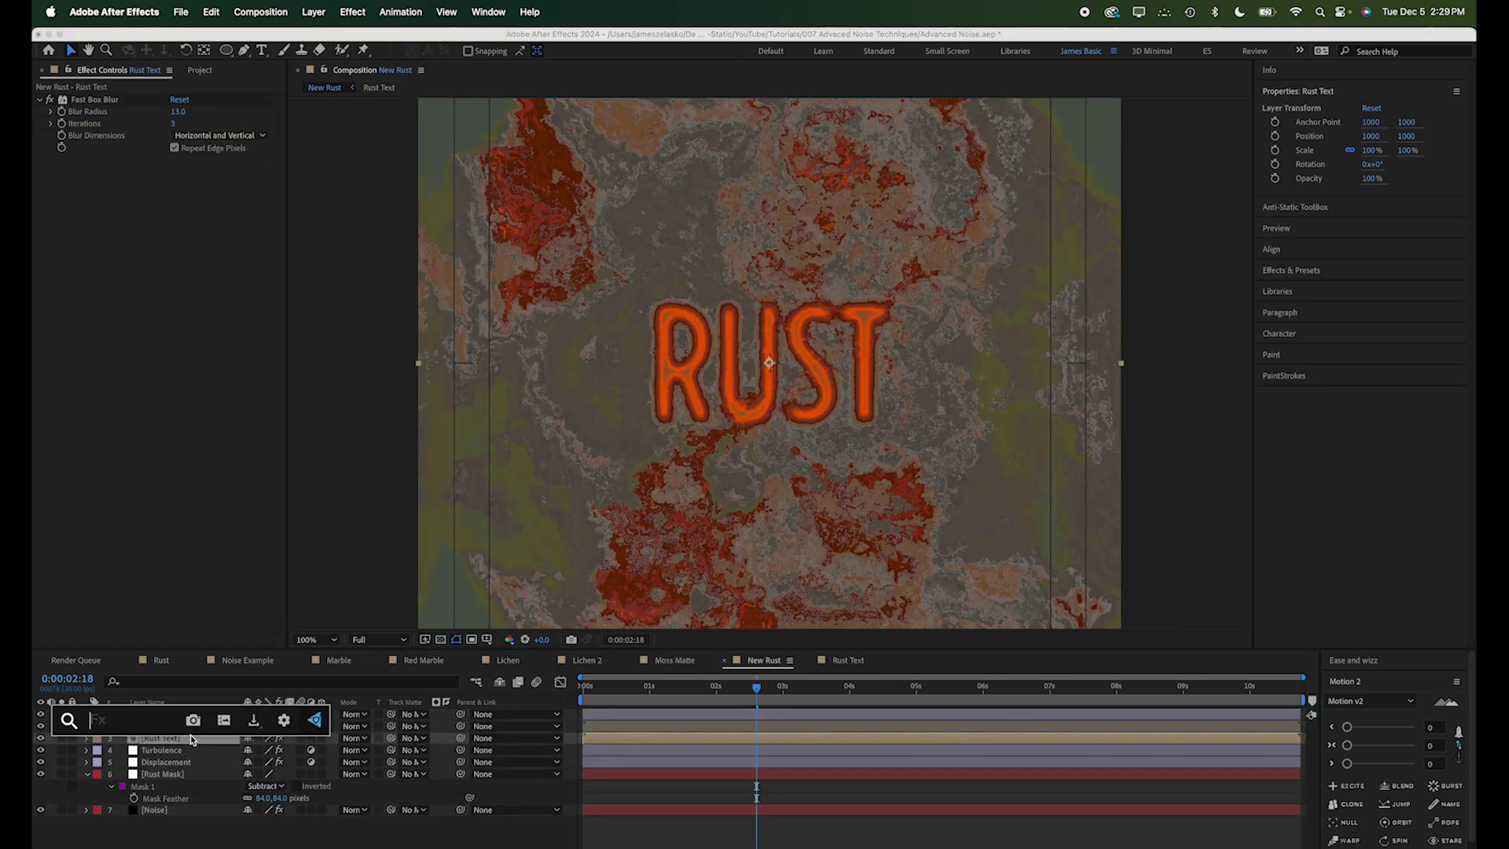
{"action": "key", "text": "Escape"}
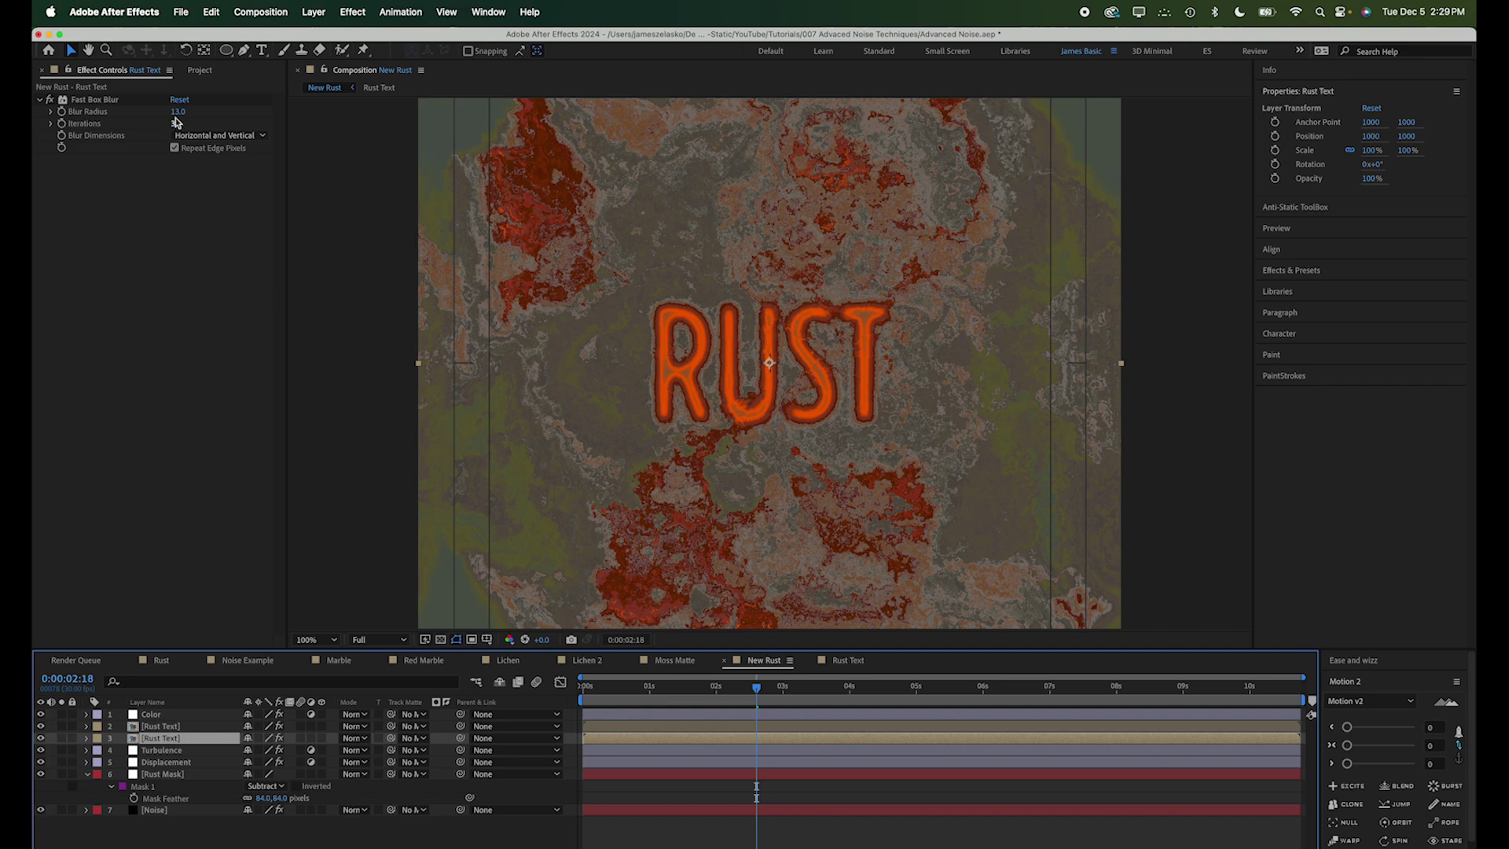
{"action": "left_click_drag", "start_coordinate": [178, 111], "coordinate": [186, 110]}
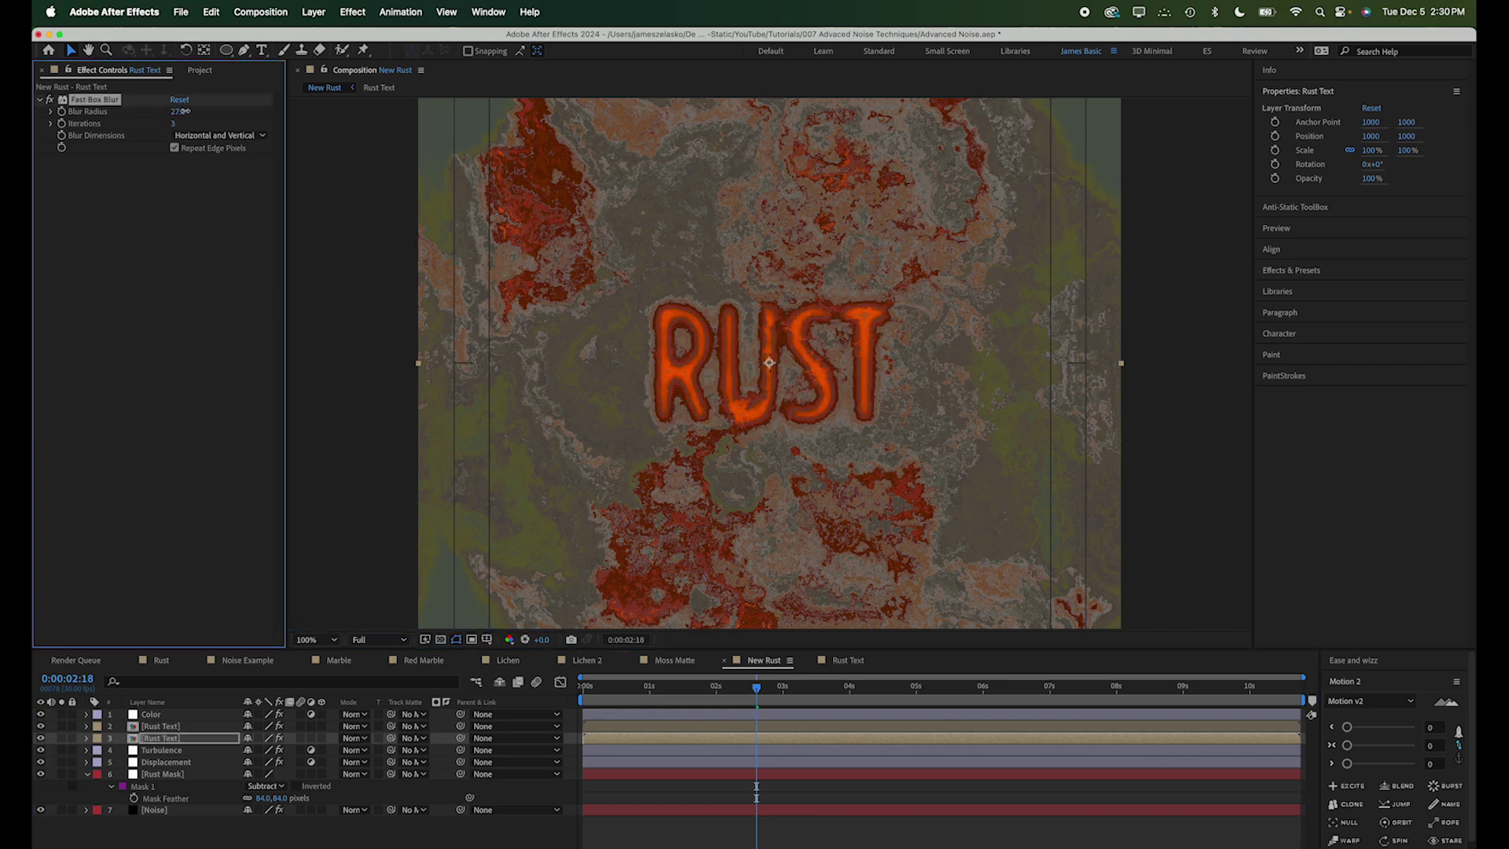
Duplicate Rust Text again, disable its Fast Box Blur, and set it to Silhouette Alpha.
{"action": "left_click", "coordinate": [189, 726]}
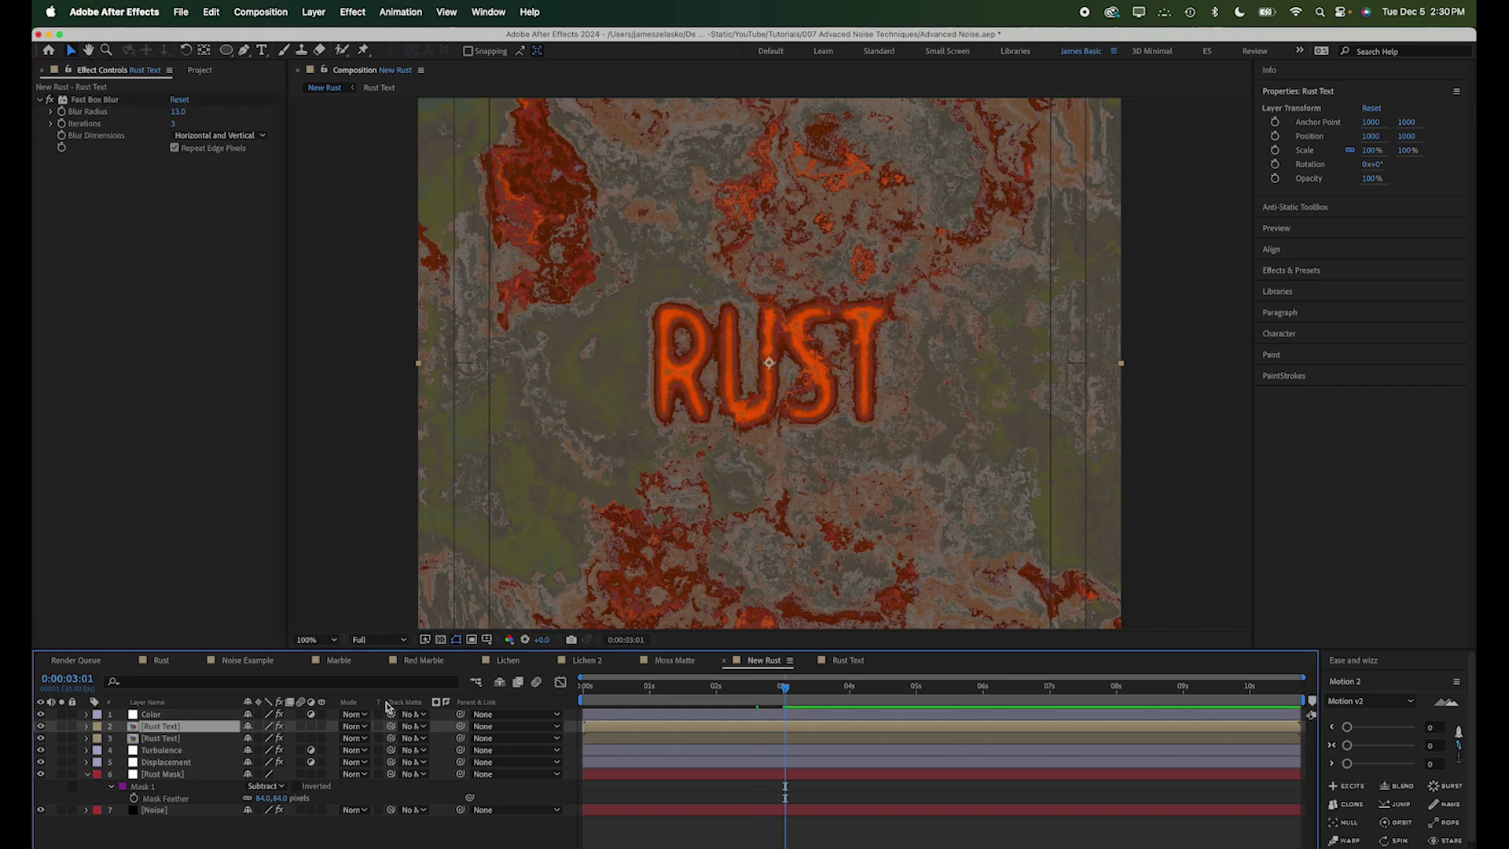
{"action": "key", "text": "super+d"}
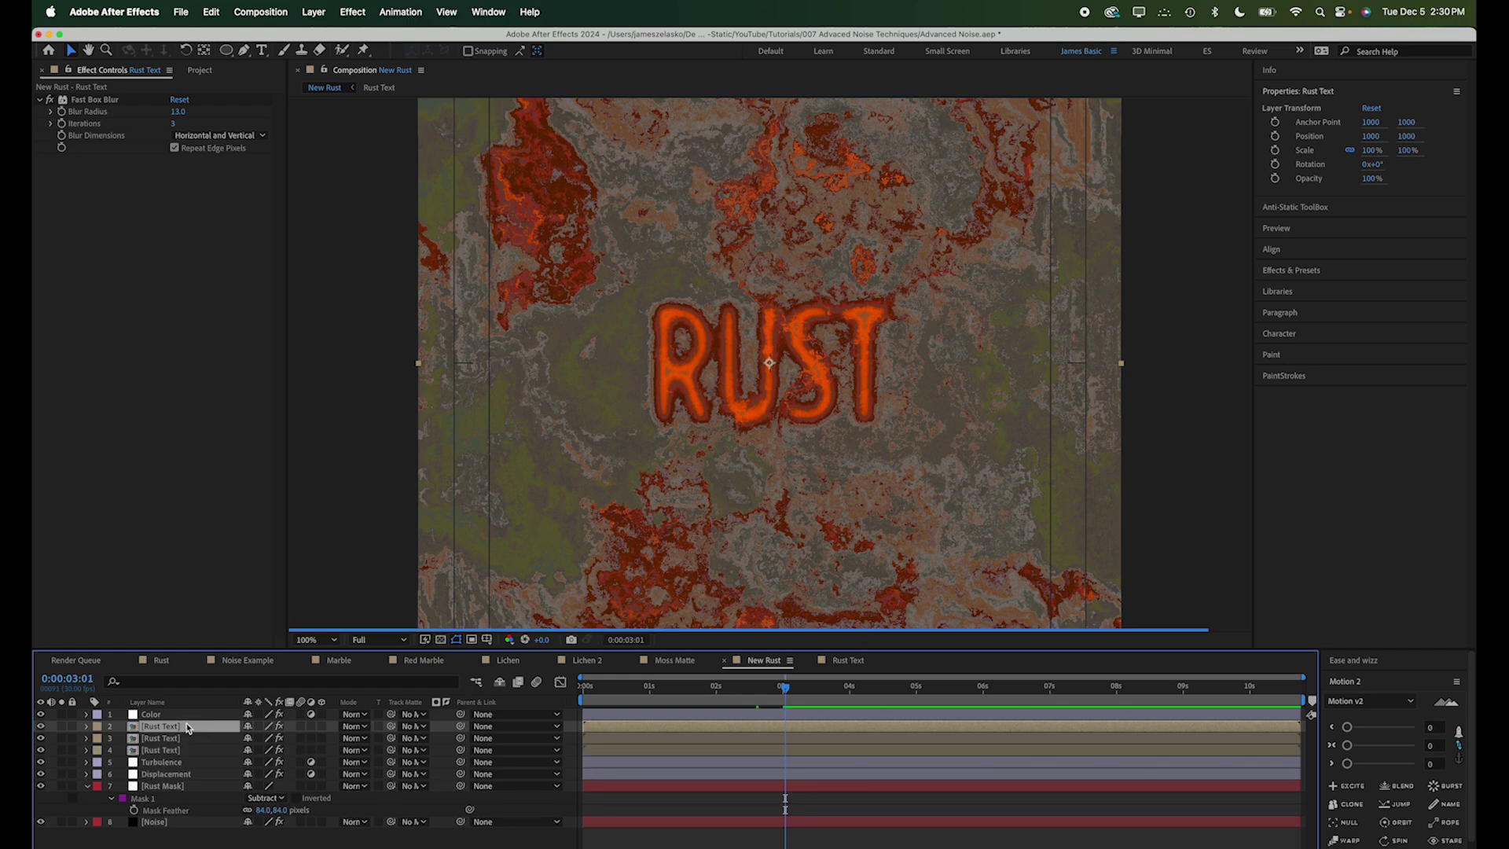
{"action": "left_click", "coordinate": [51, 100]}
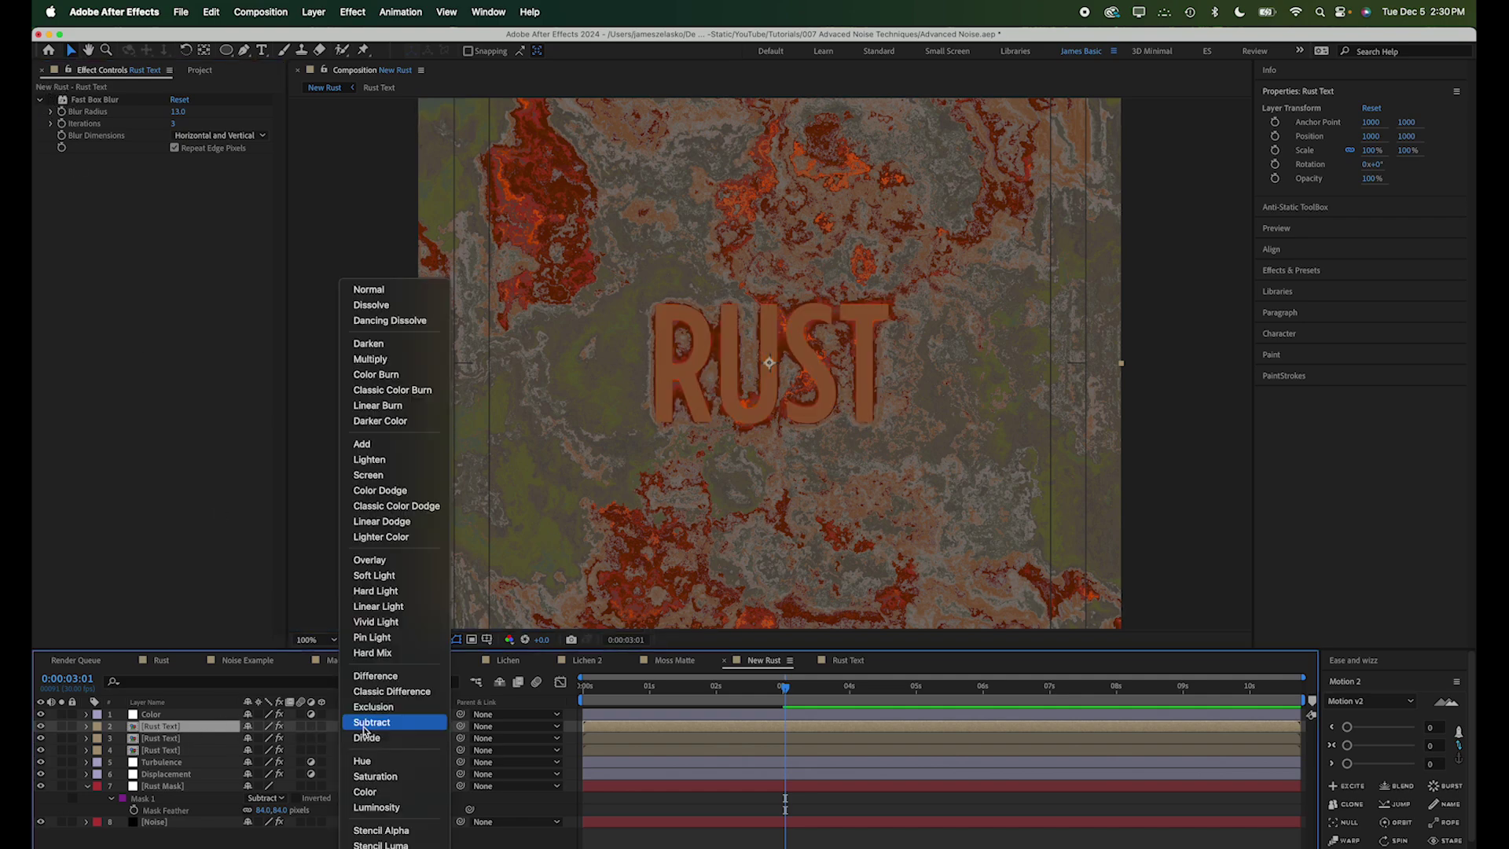
{"action": "left_click", "coordinate": [381, 842]}
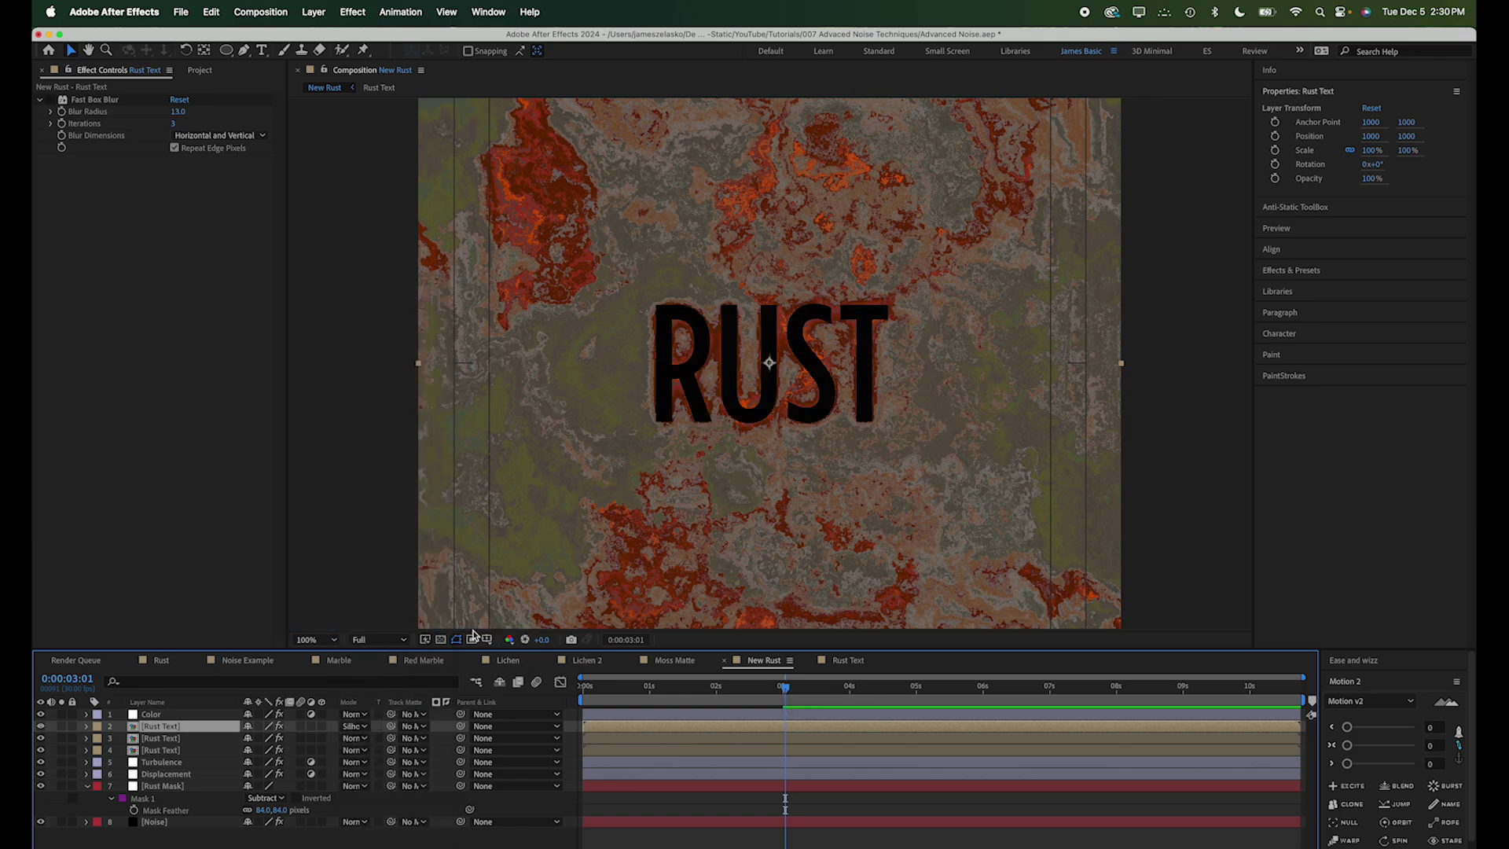
{"action": "left_click", "coordinate": [440, 639]}
{"action": "left_click", "coordinate": [440, 639]}
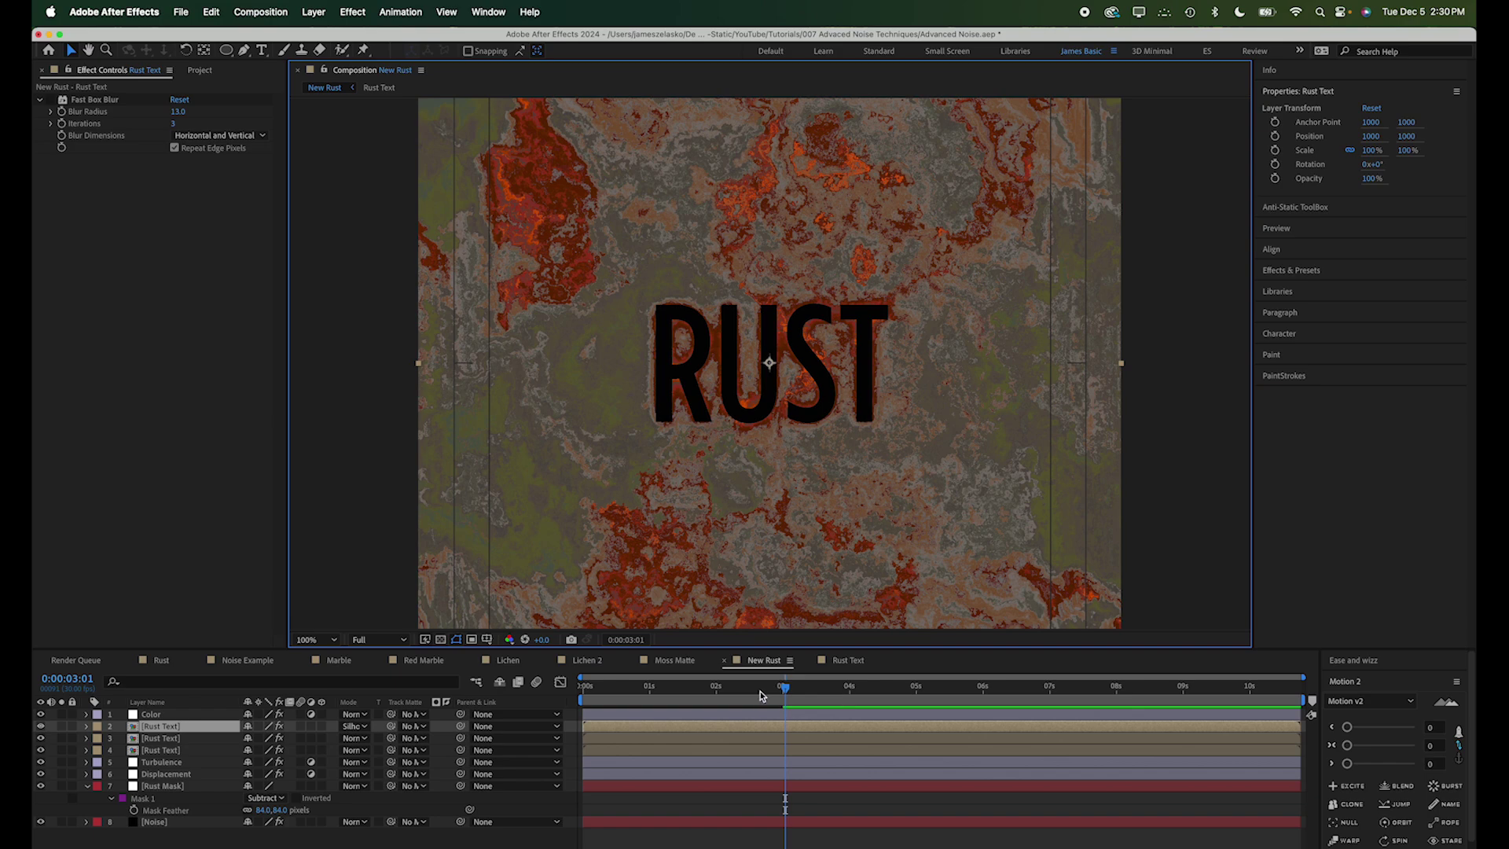
{"action": "mouse_move", "coordinate": [761, 691]}
{"action": "left_mouse_down"}
{"action": "mouse_move", "coordinate": [723, 691]}
{"action": "mouse_move", "coordinate": [749, 692]}
{"action": "left_mouse_up"}
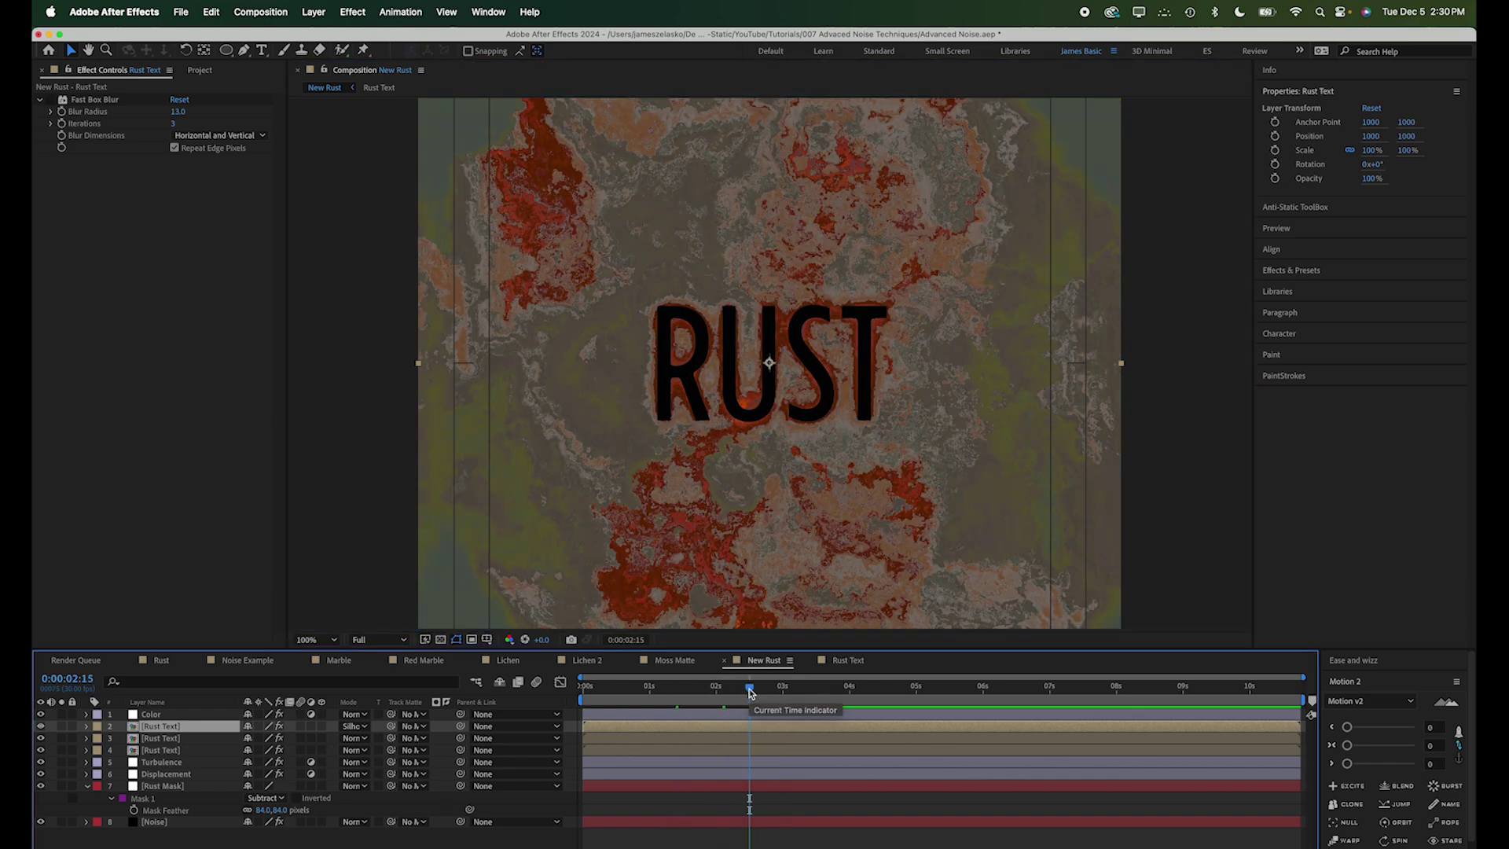
Apply Roughen Edges to the silhouette Rust Text with Border 16.30 and Scale 61.0.
{"action": "key", "text": "ctrl+space"}
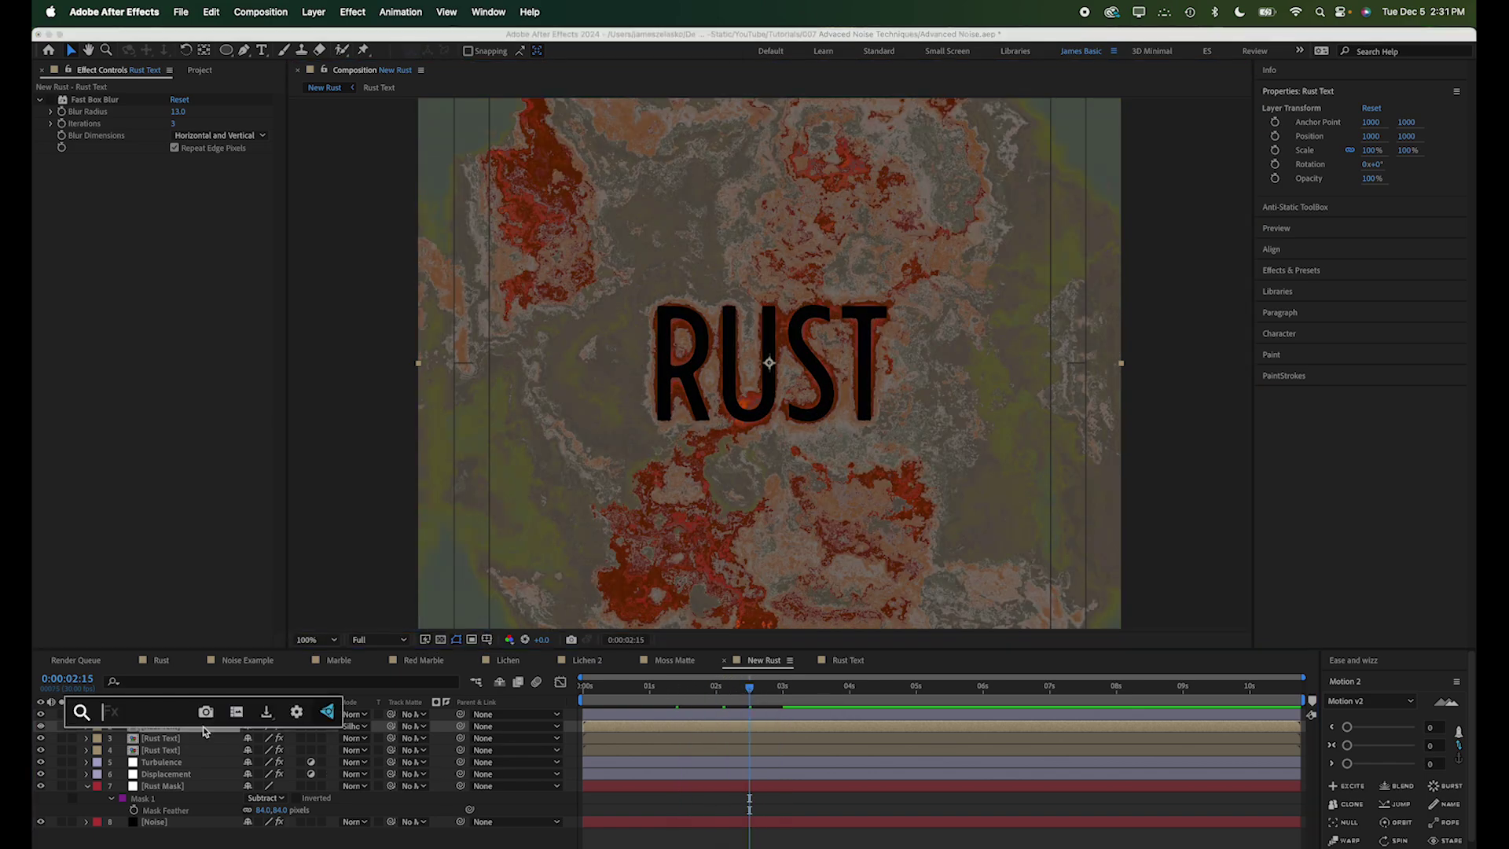
{"action": "type", "text": "roug"}
{"action": "key", "text": "Return"}
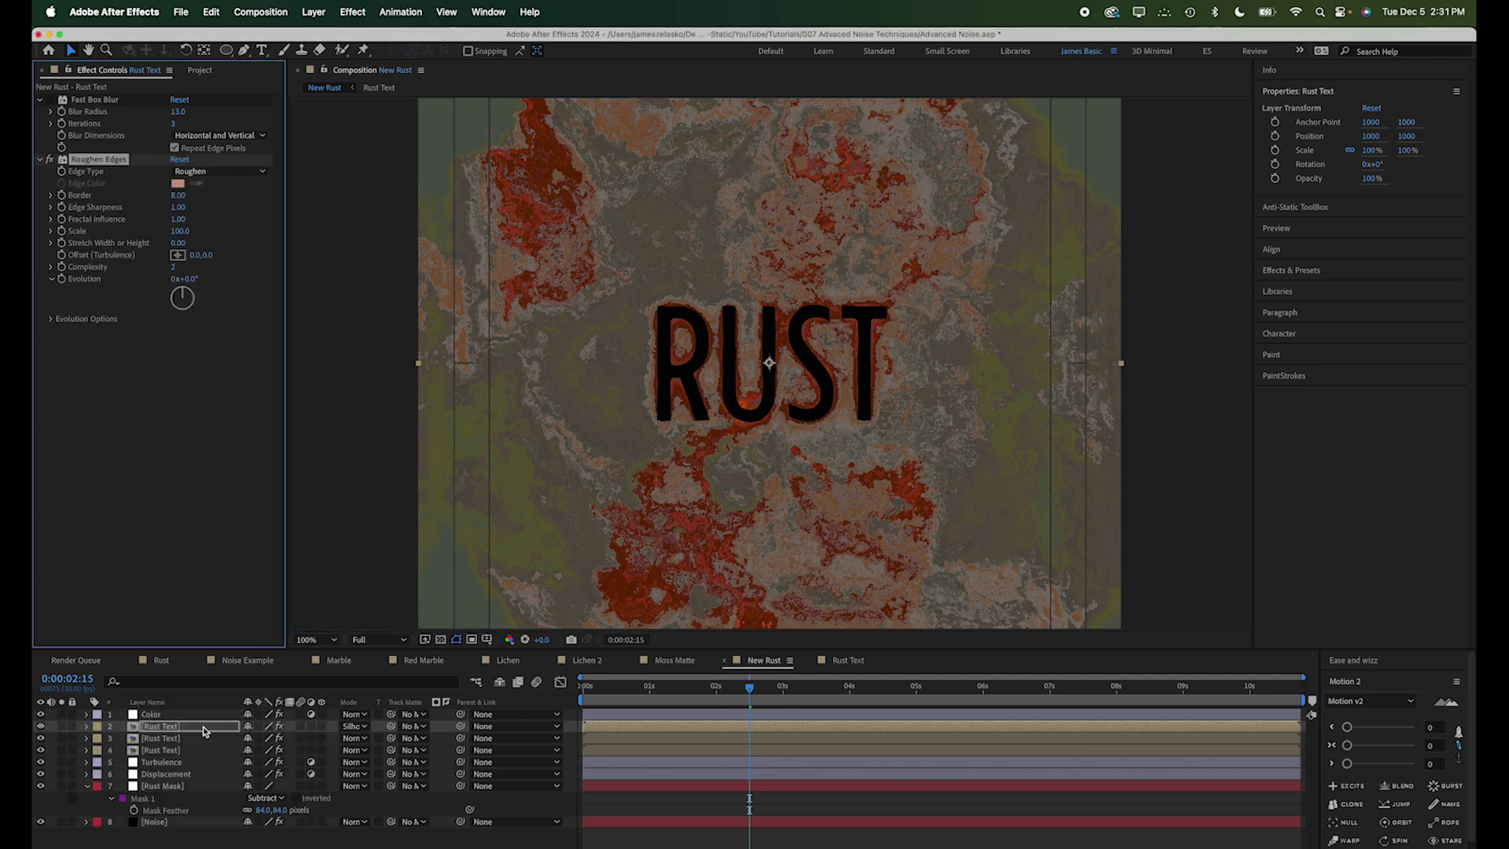
{"action": "key", "text": "period"}
{"action": "left_click_drag", "start_coordinate": [178, 195], "coordinate": [152, 234]}
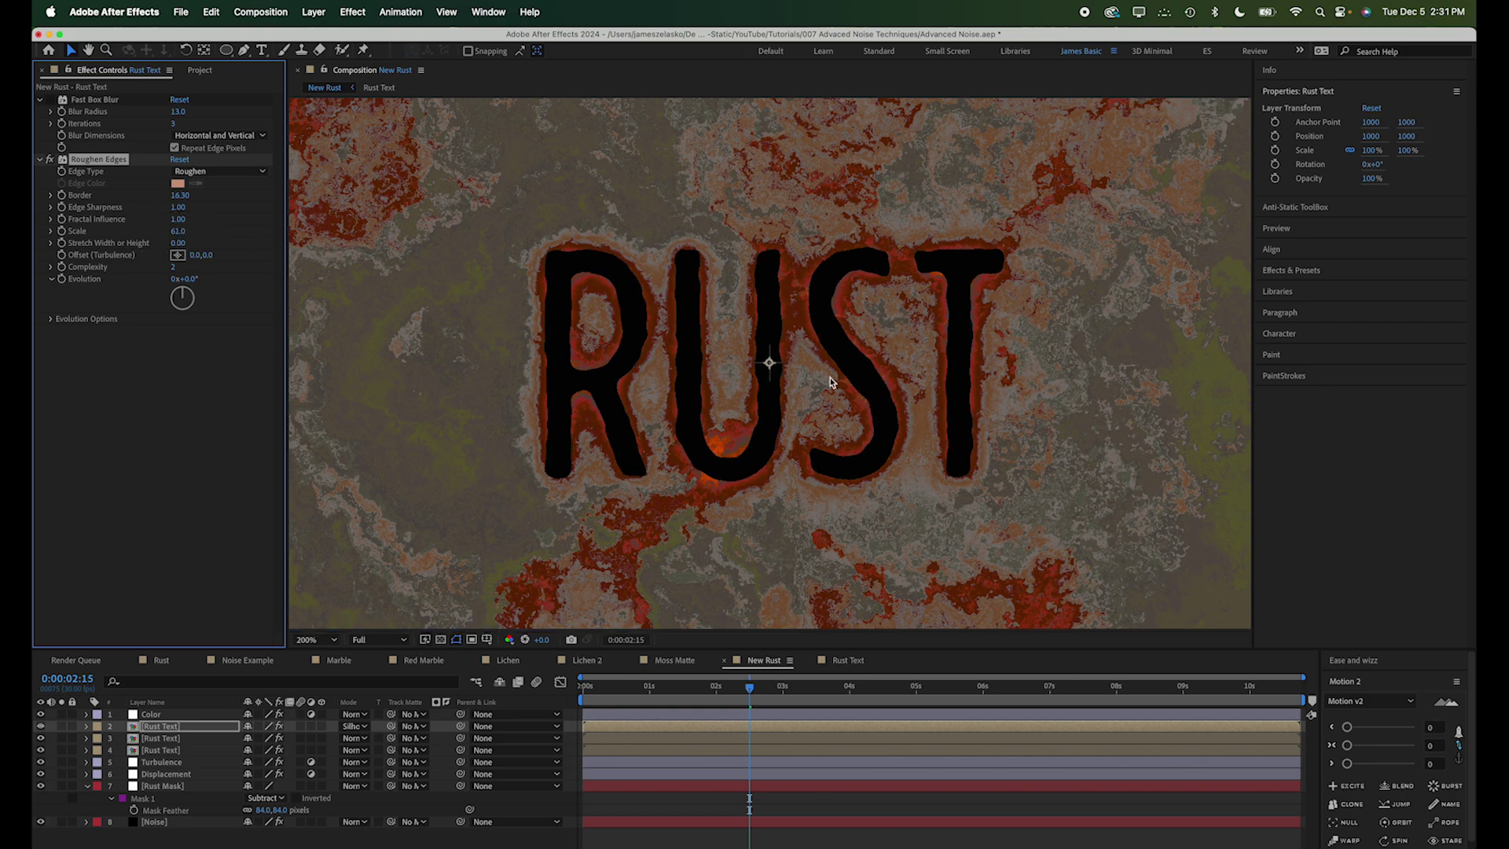
{"action": "key", "text": "comma"}
{"action": "left_click", "coordinate": [687, 690]}
{"action": "left_click", "coordinate": [633, 726]}
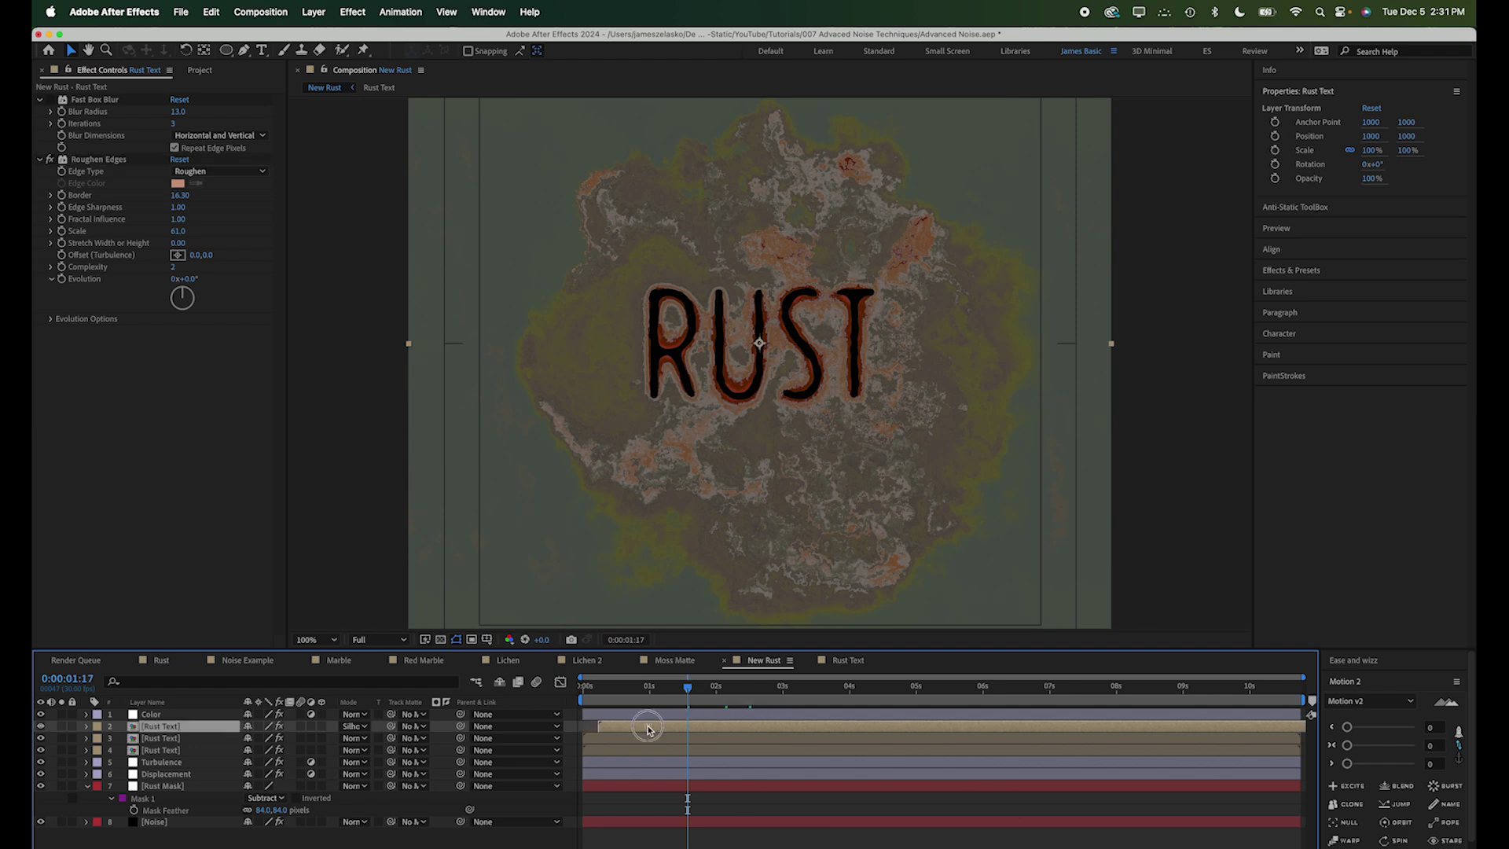
{"action": "left_click_drag", "start_coordinate": [705, 688], "coordinate": [760, 727]}
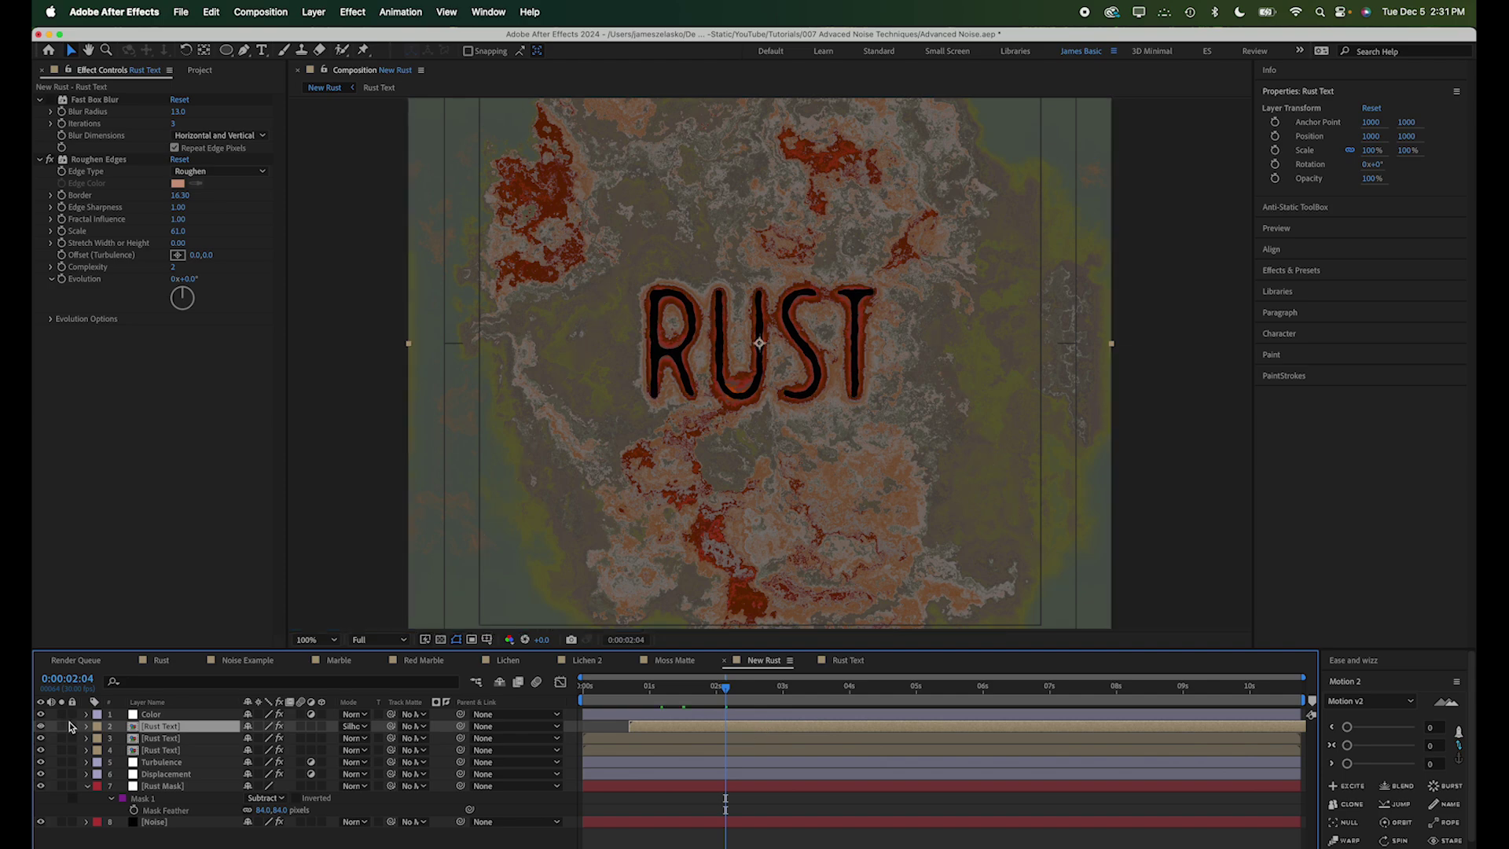
Duplicate the blurred Rust Text layer 4 and raise the copy's Fast Box Blur radius to 78.
{"action": "left_click", "coordinate": [42, 715]}
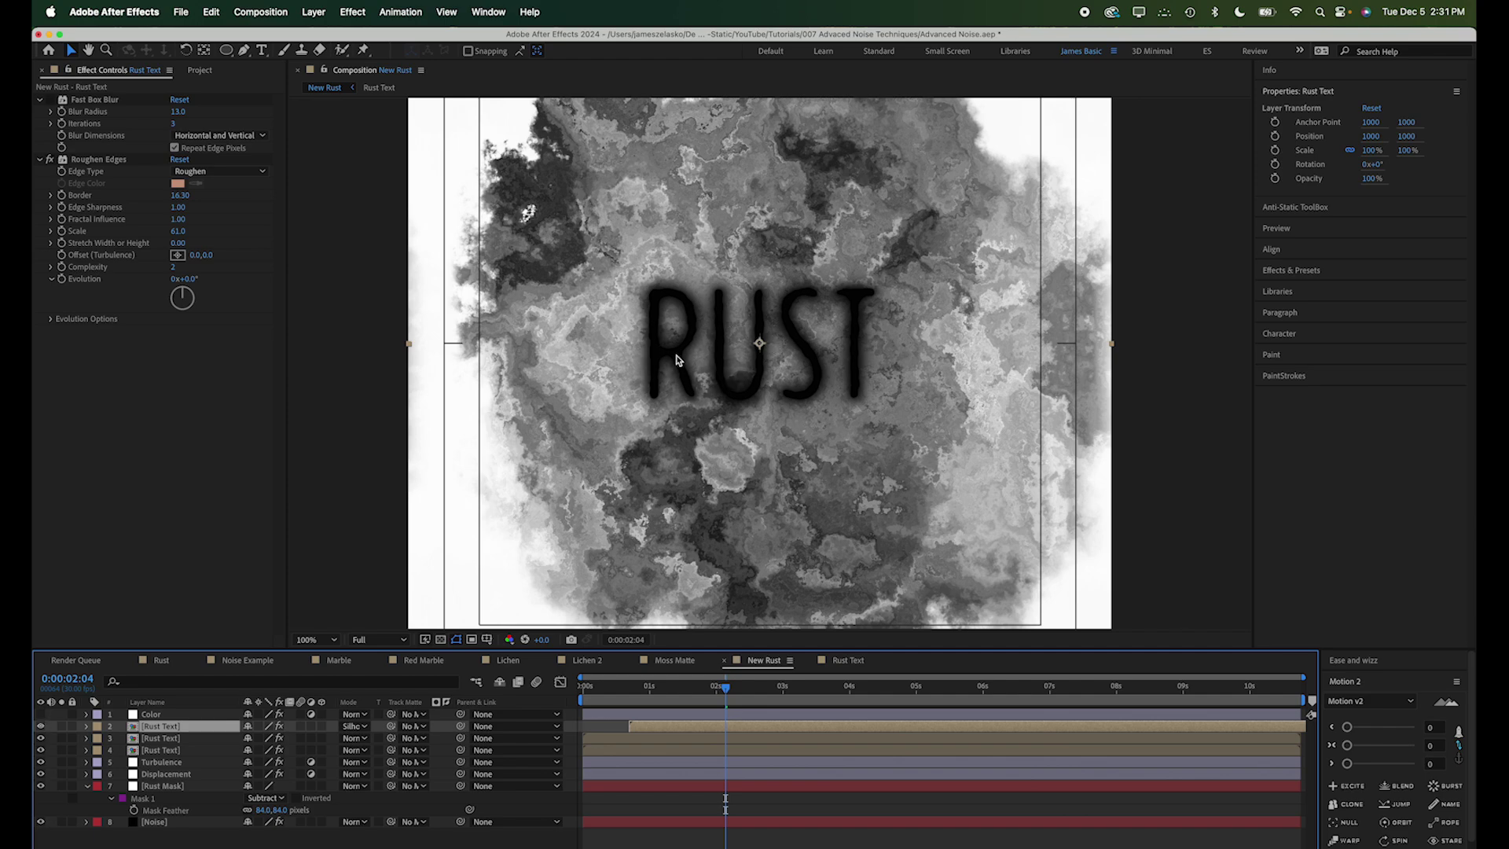
{"action": "key", "text": "super+z"}
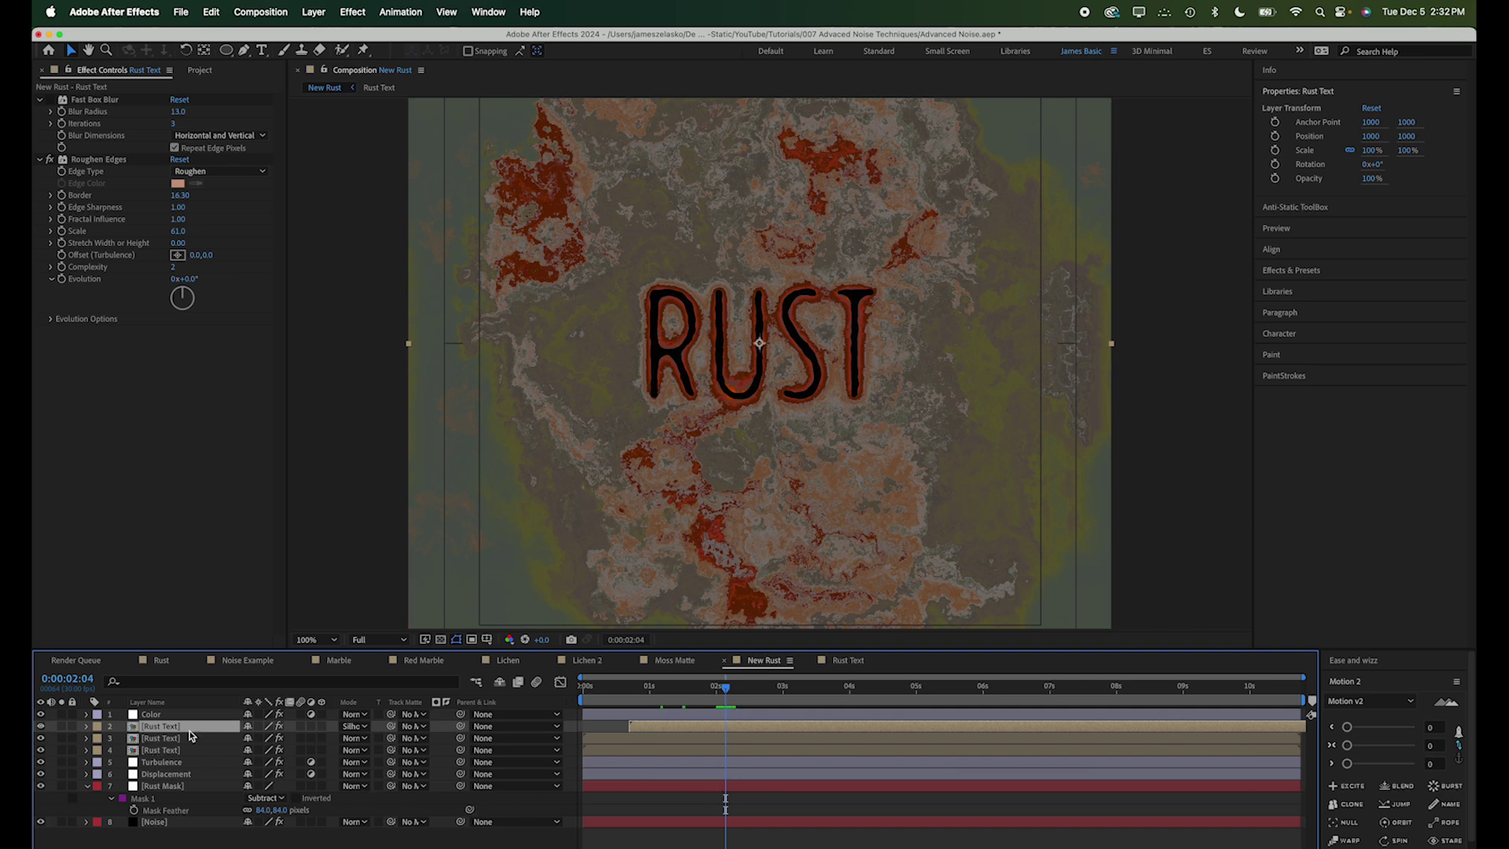
{"action": "left_click", "coordinate": [161, 750]}
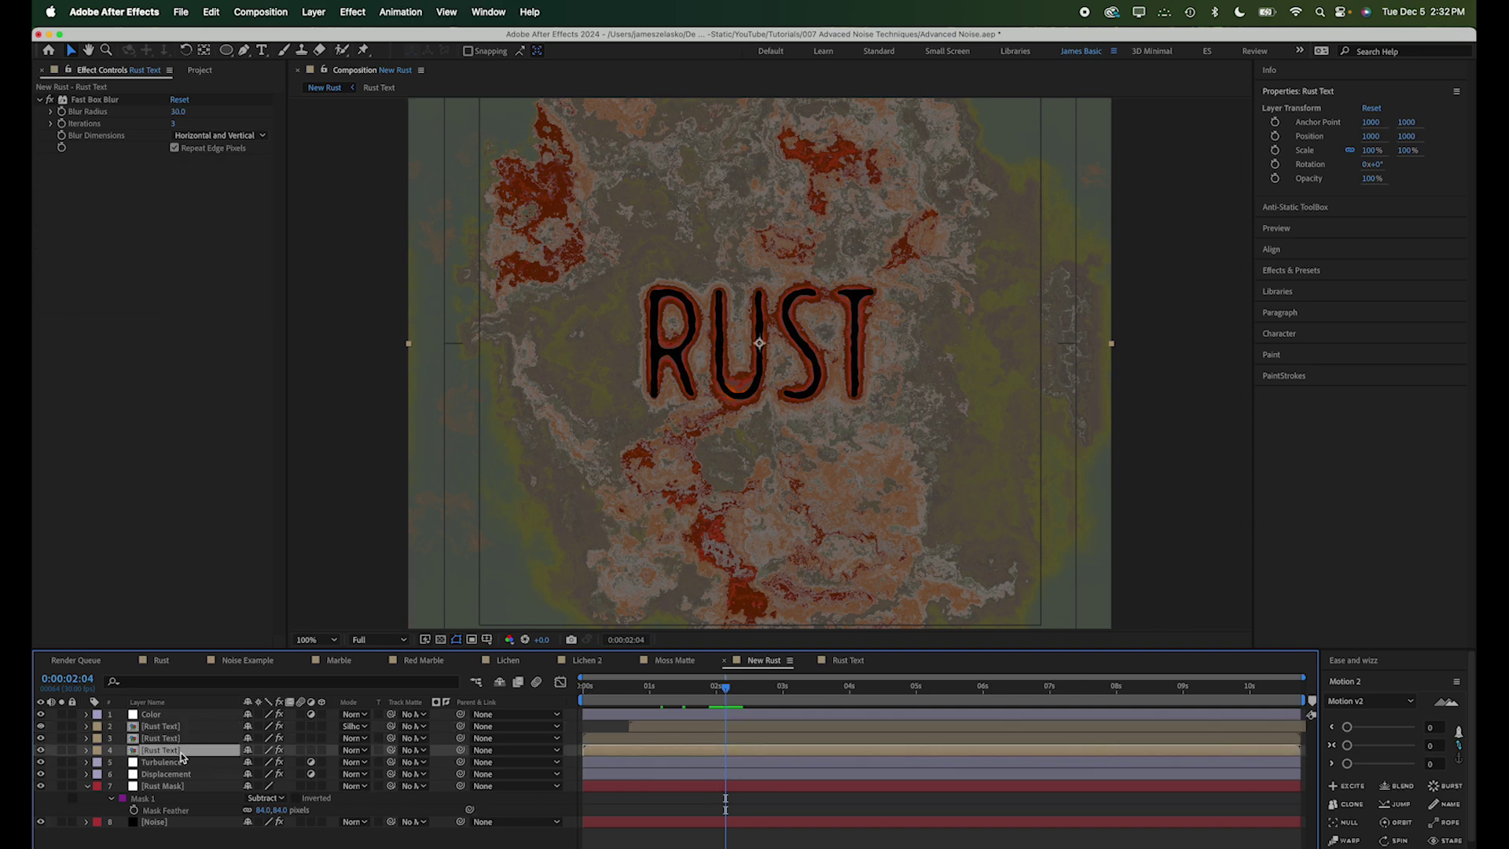
{"action": "key", "text": "super+d"}
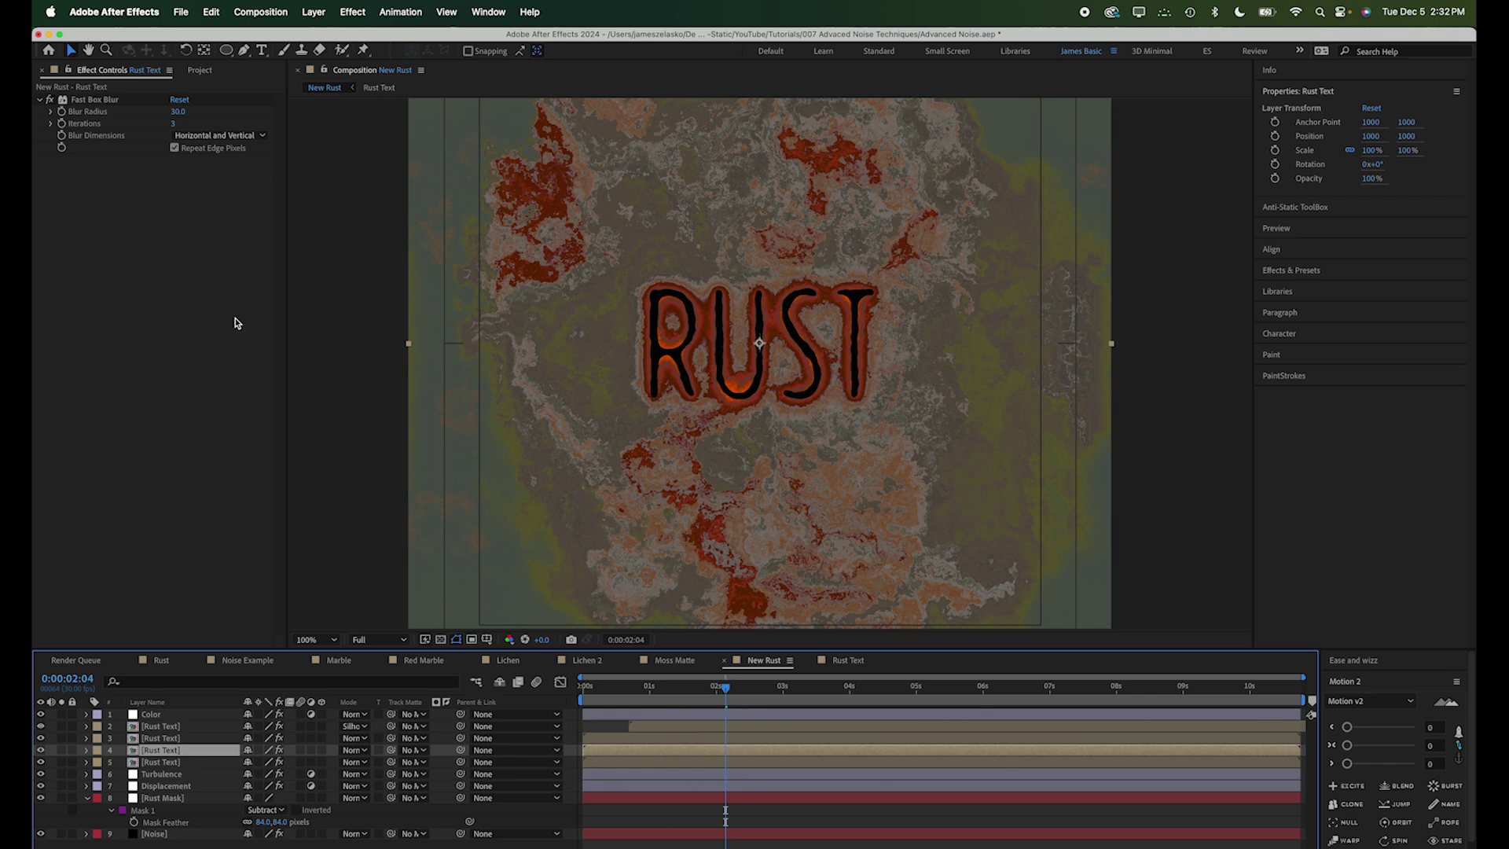
{"action": "left_click_drag", "start_coordinate": [178, 112], "coordinate": [215, 111]}
{"action": "left_click", "coordinate": [62, 755]}
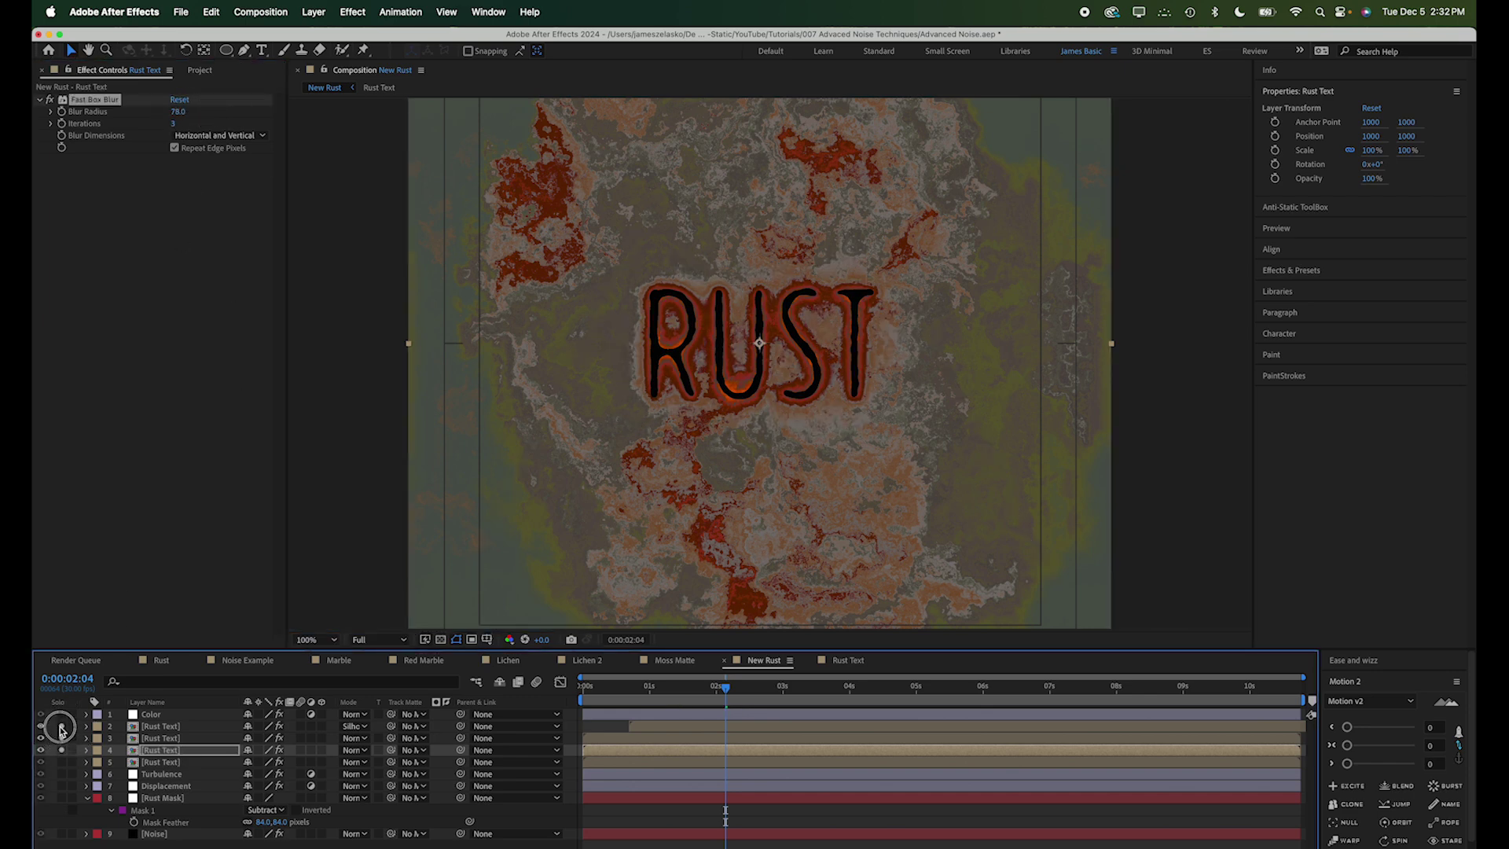
{"action": "left_click", "coordinate": [39, 714]}
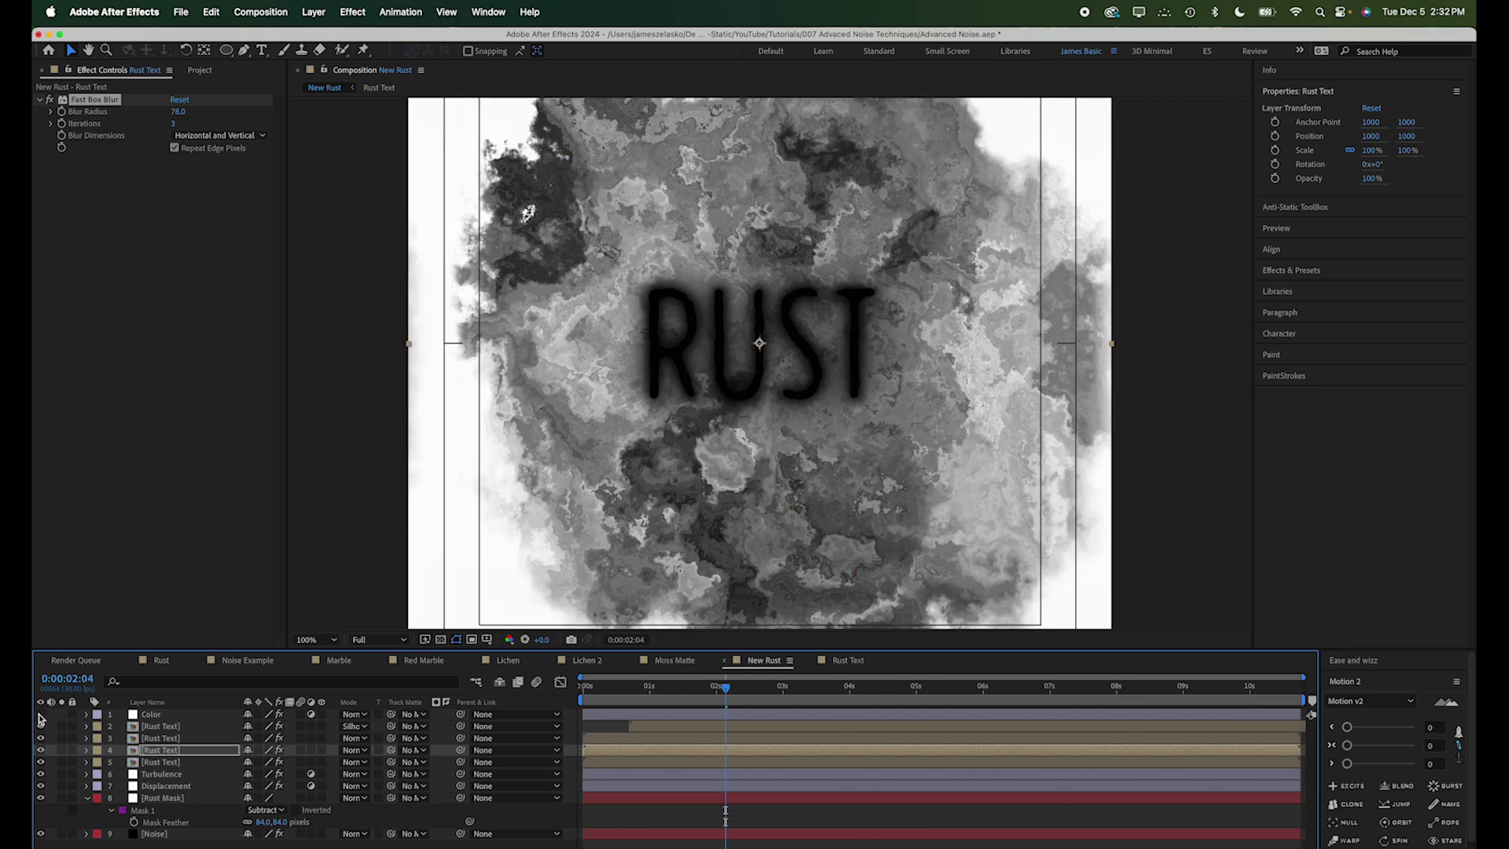
Make two more copies of layer 4 and shift layers 3 and 4 to start later.
{"action": "left_click", "coordinate": [191, 752]}
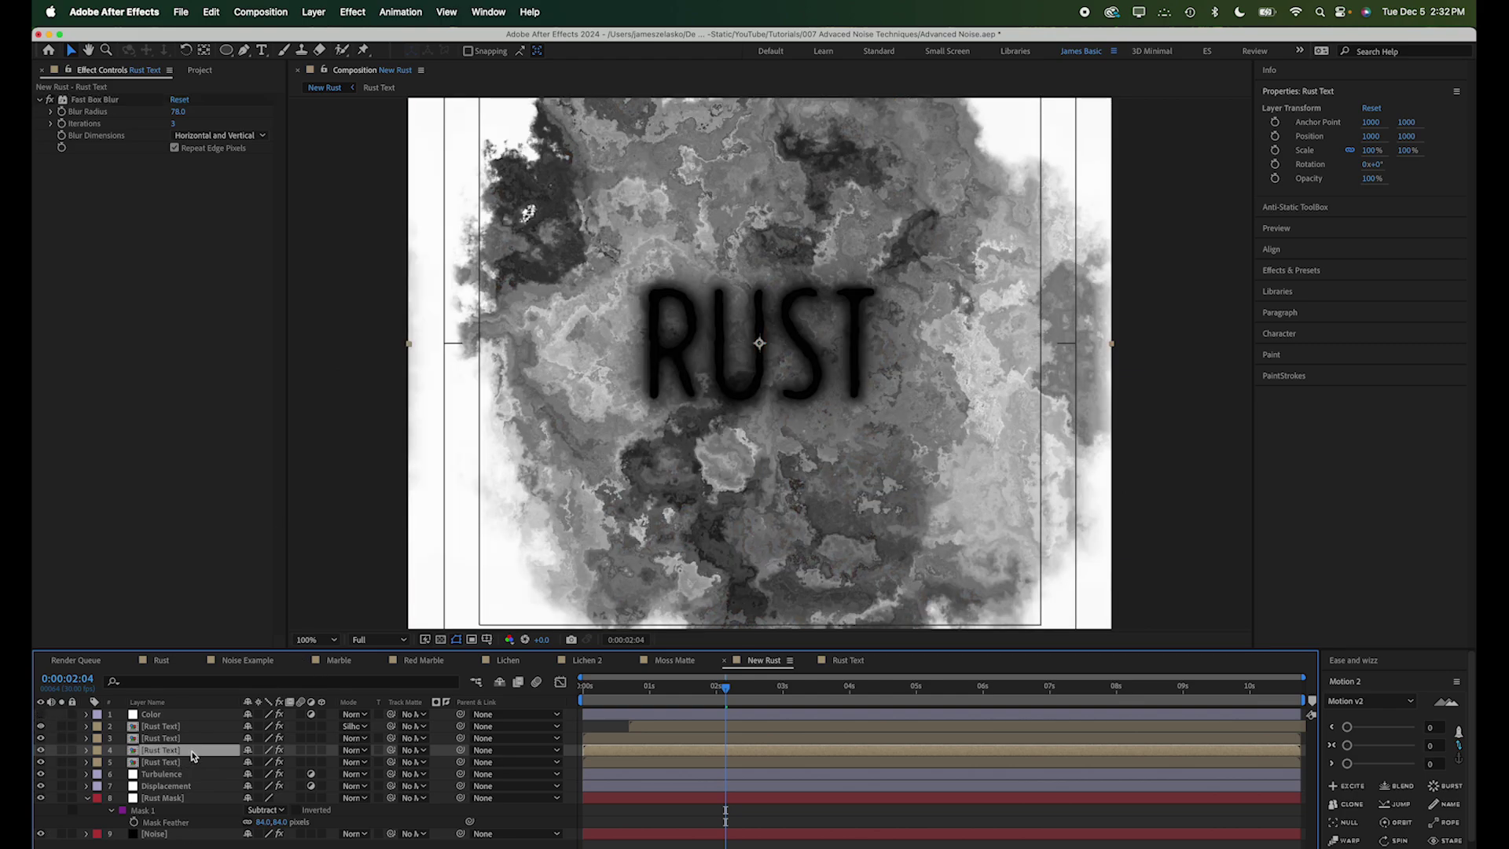
{"action": "key", "text": "super+d"}
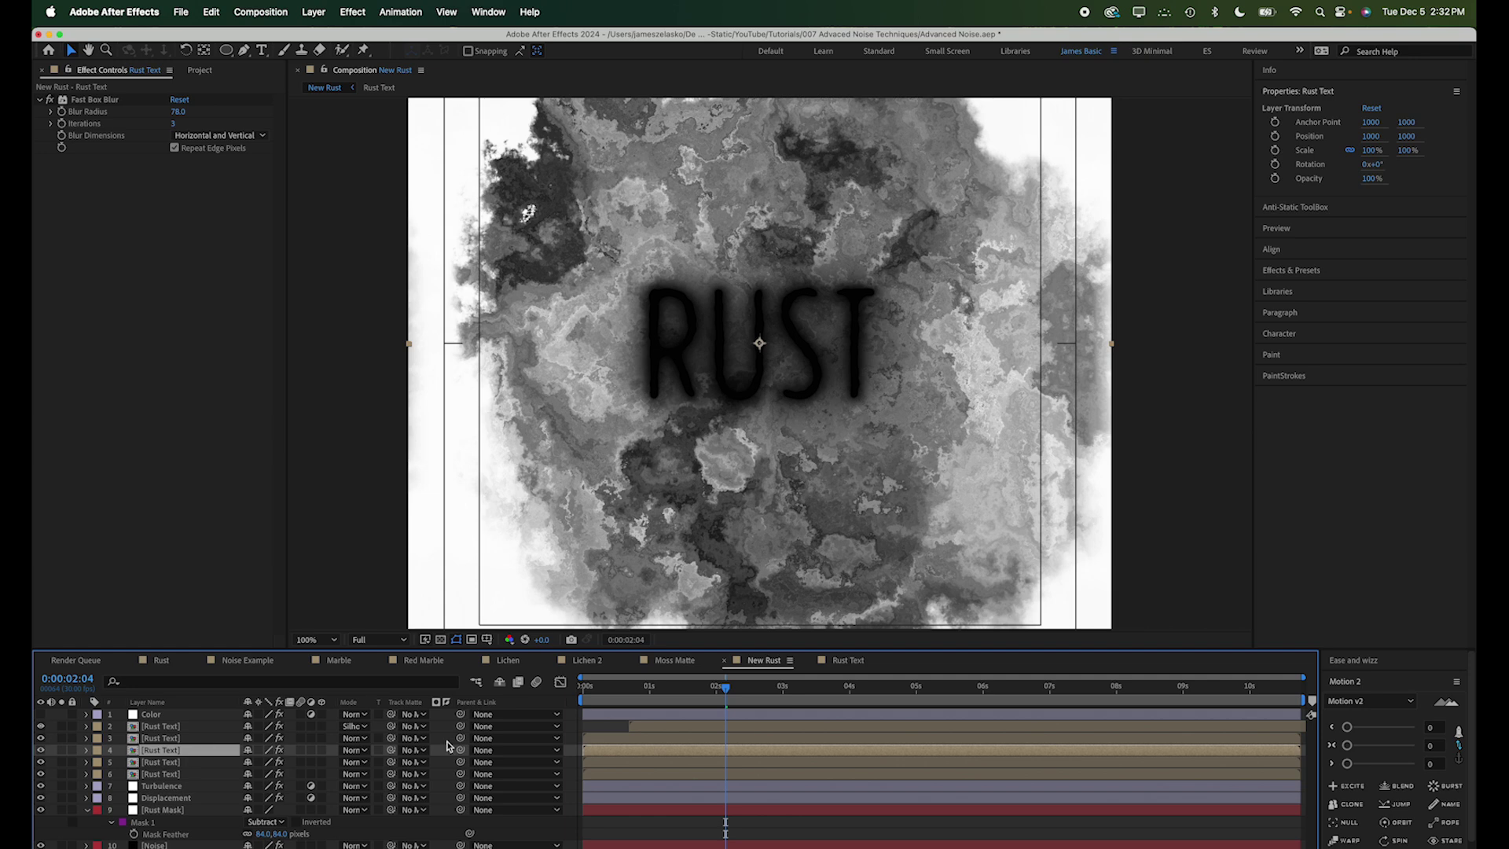
{"action": "key", "text": "super+d"}
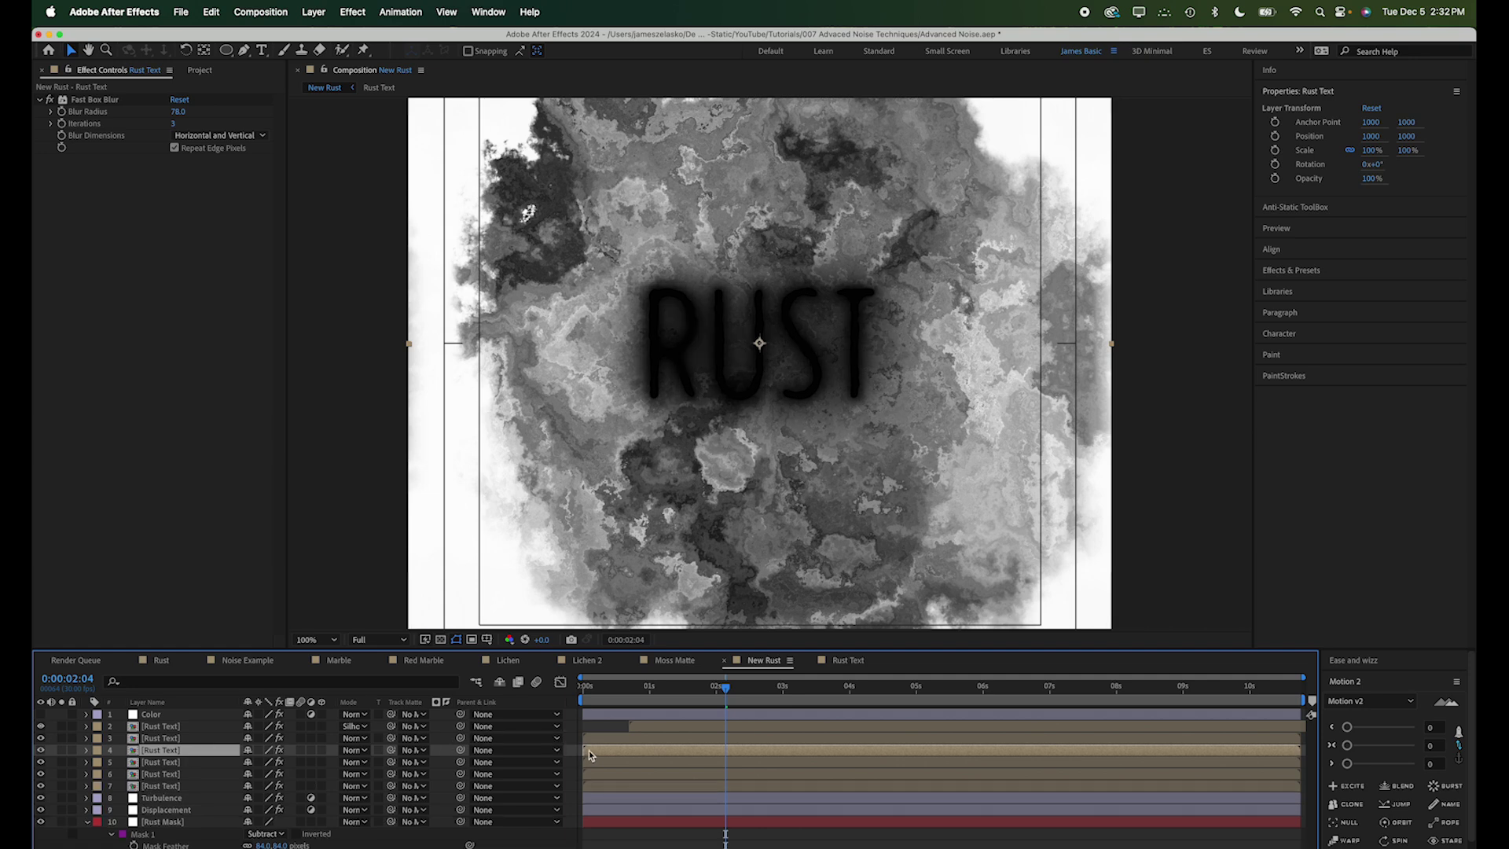
{"action": "left_click", "coordinate": [663, 689]}
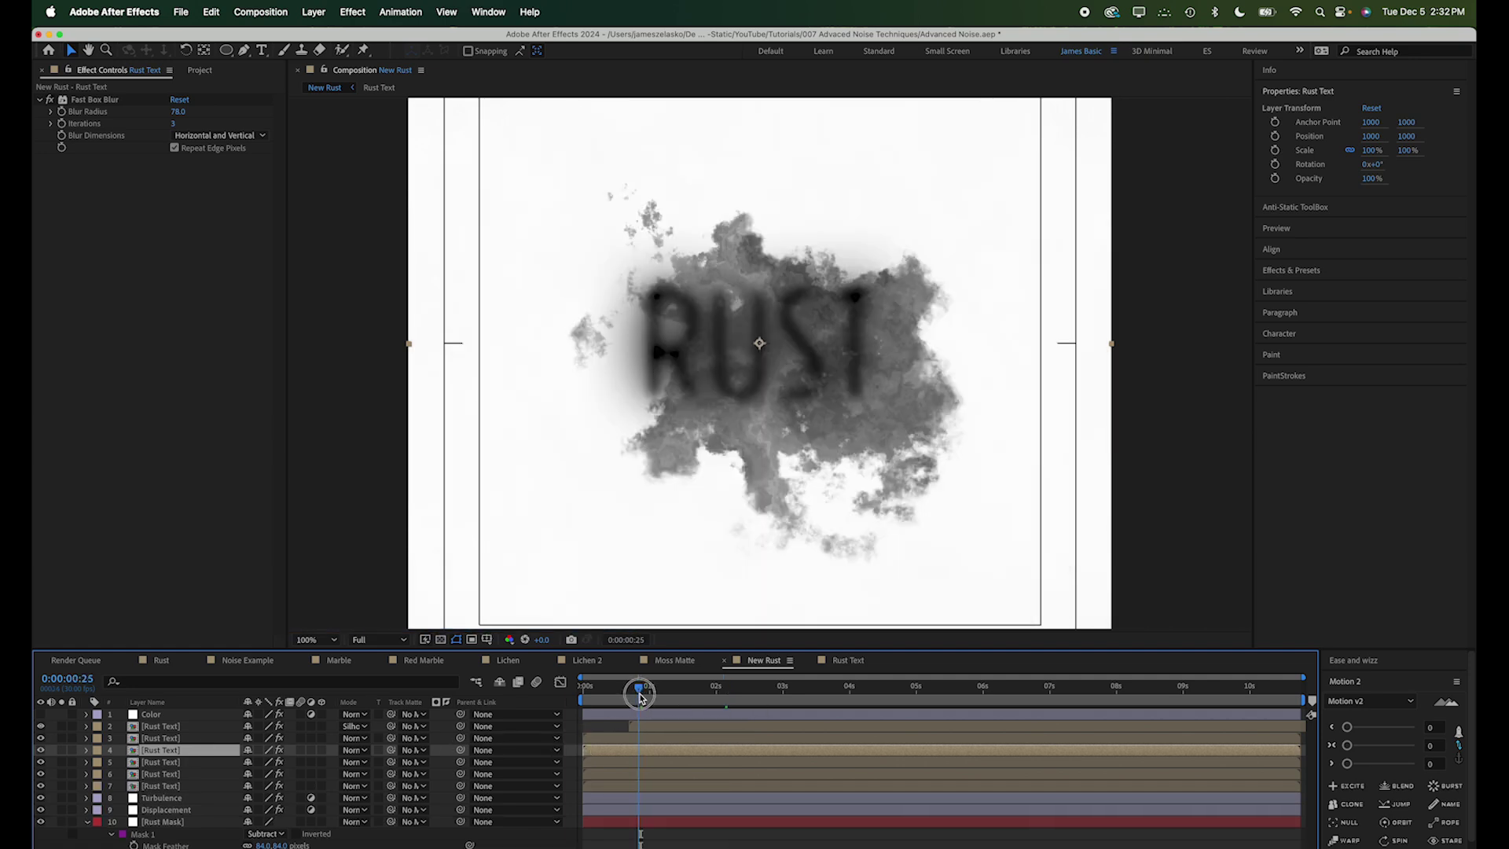
{"action": "left_click", "coordinate": [631, 776]}
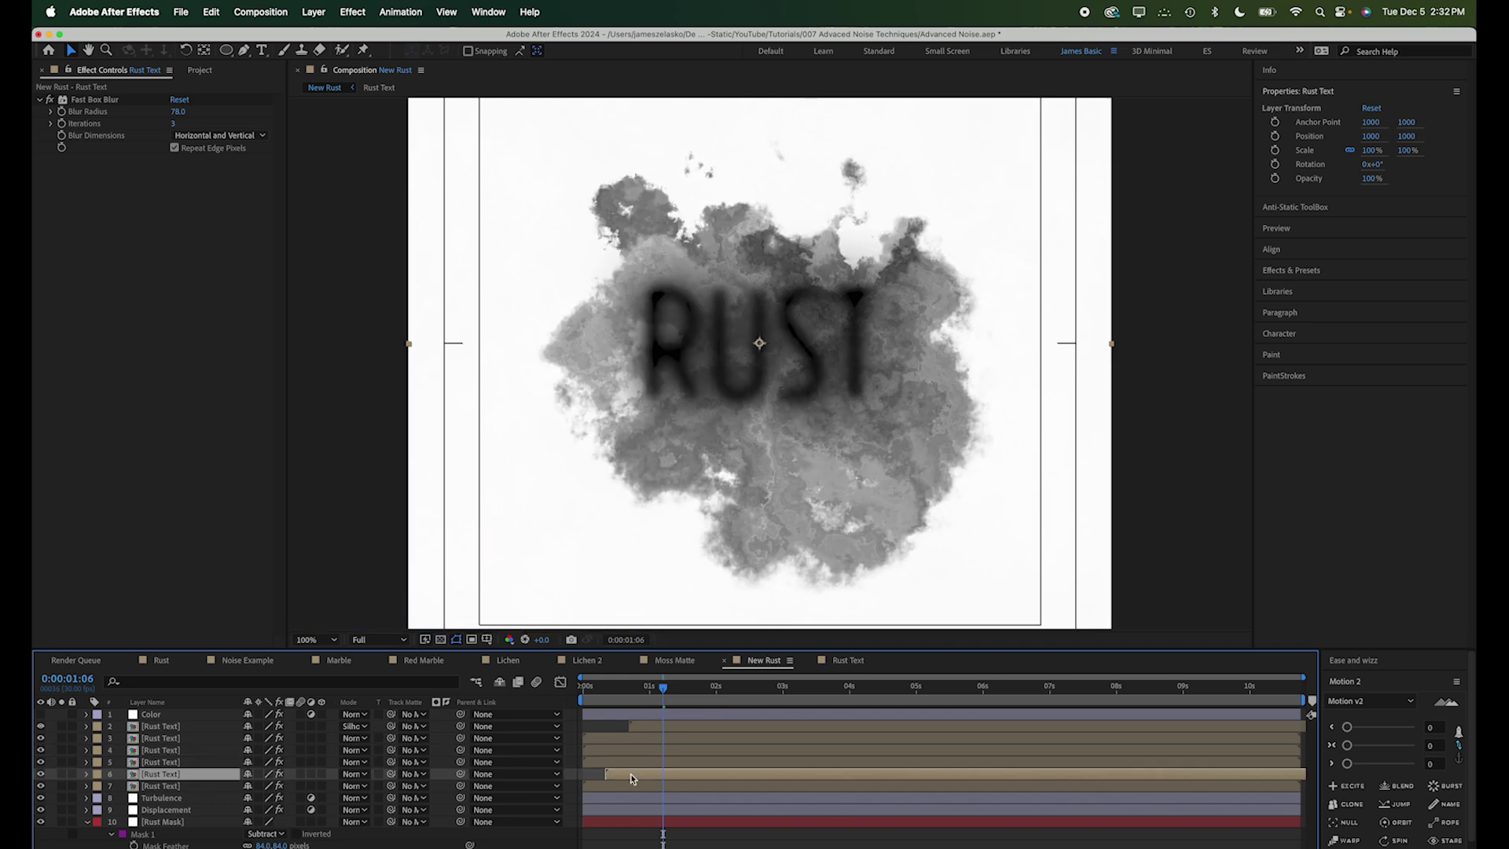
{"action": "left_click", "coordinate": [182, 749]}
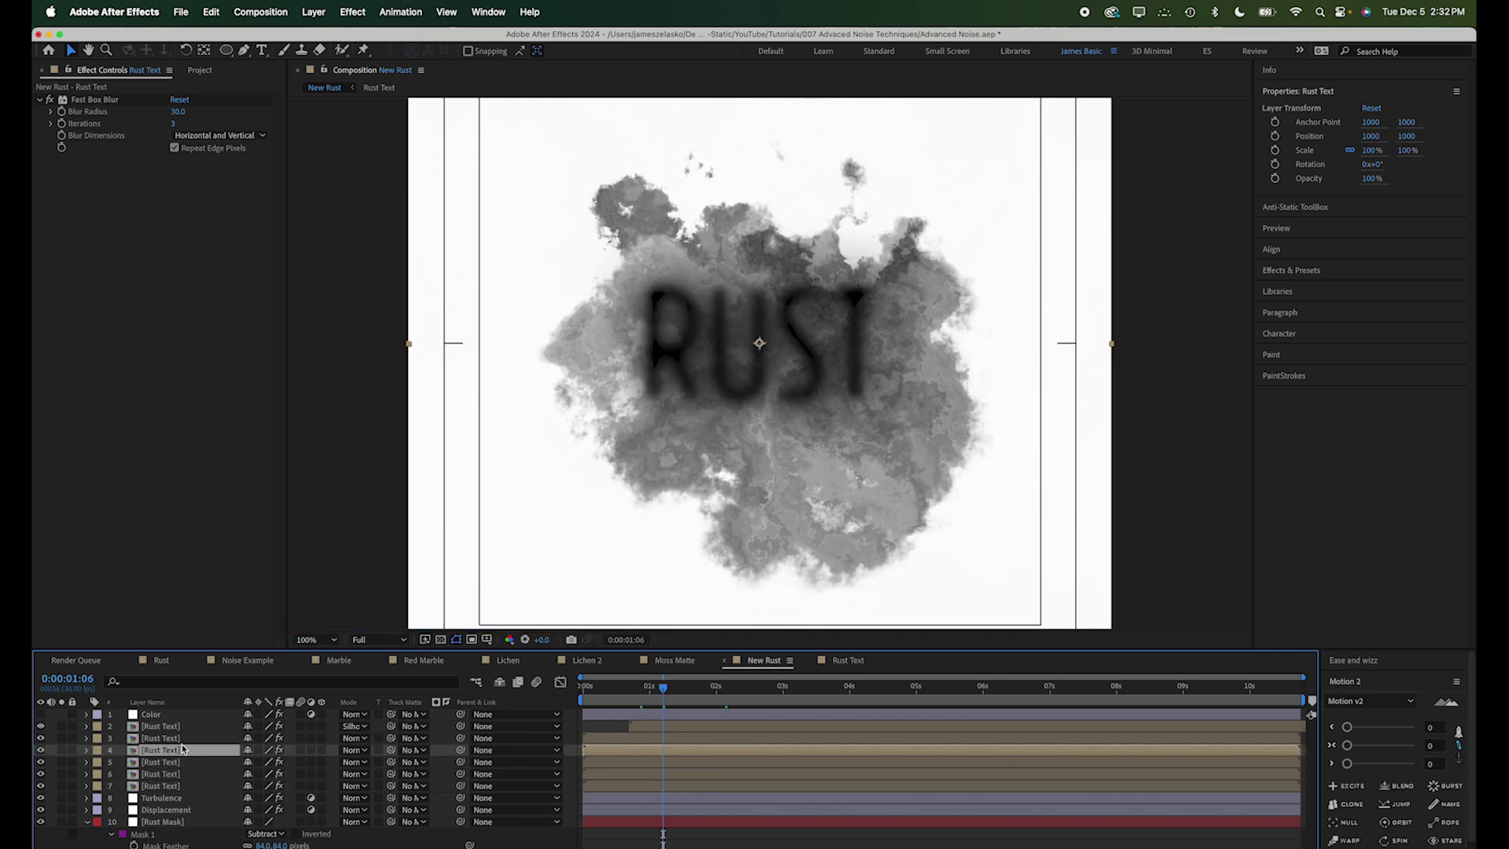
{"action": "left_click", "coordinate": [182, 737], "text": "shift"}
{"action": "left_click_drag", "start_coordinate": [636, 754], "coordinate": [666, 753]}
{"action": "left_click", "coordinate": [605, 751]}
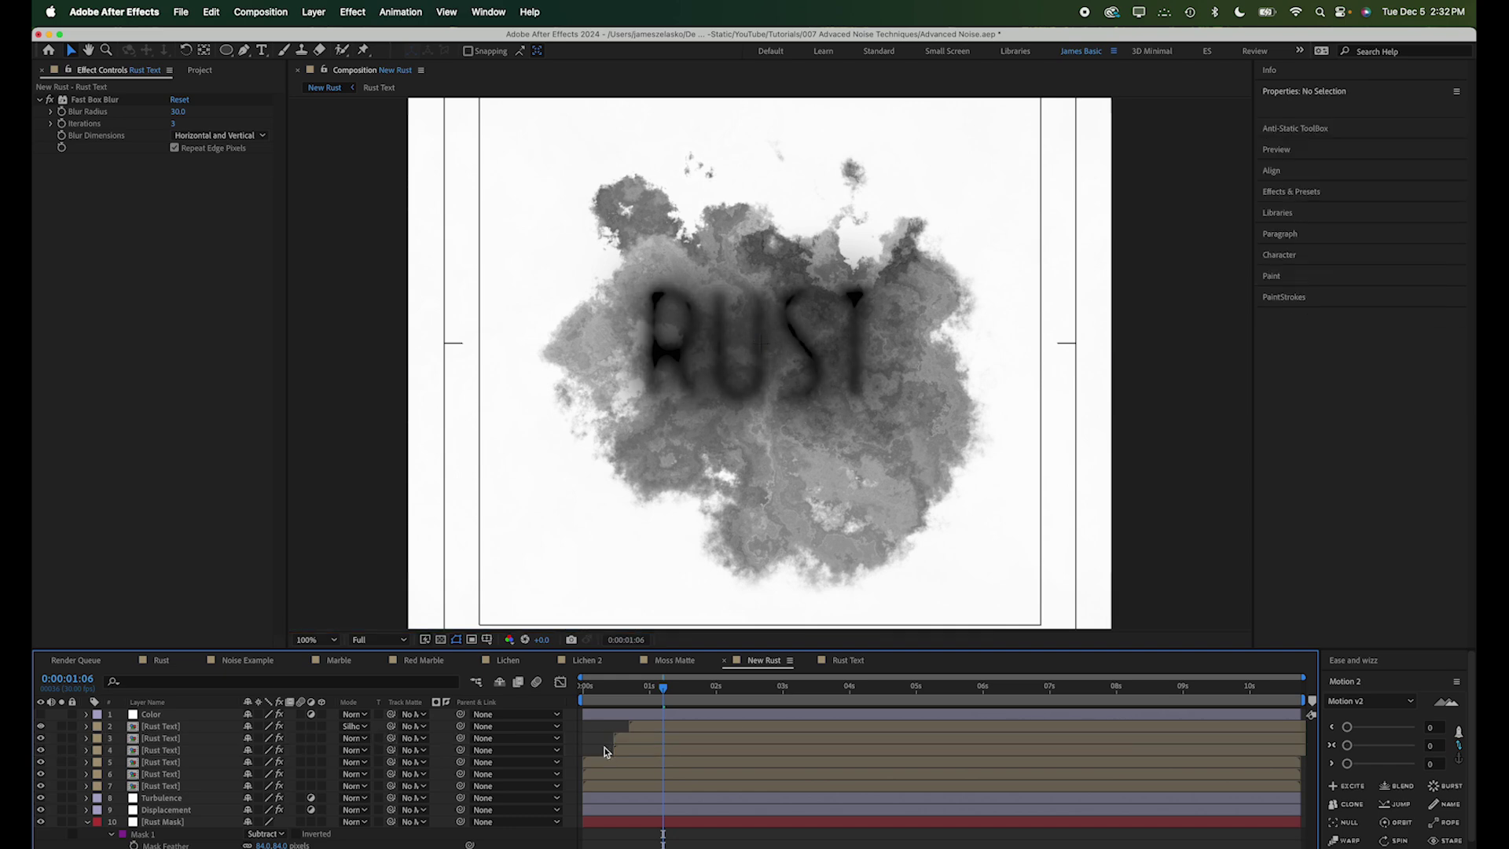
{"action": "left_click", "coordinate": [591, 693]}
{"action": "left_click", "coordinate": [605, 693]}
Move two Rust Text copies below Turbulence and Displacement and preview the rust growth.
{"action": "left_click", "coordinate": [175, 788]}
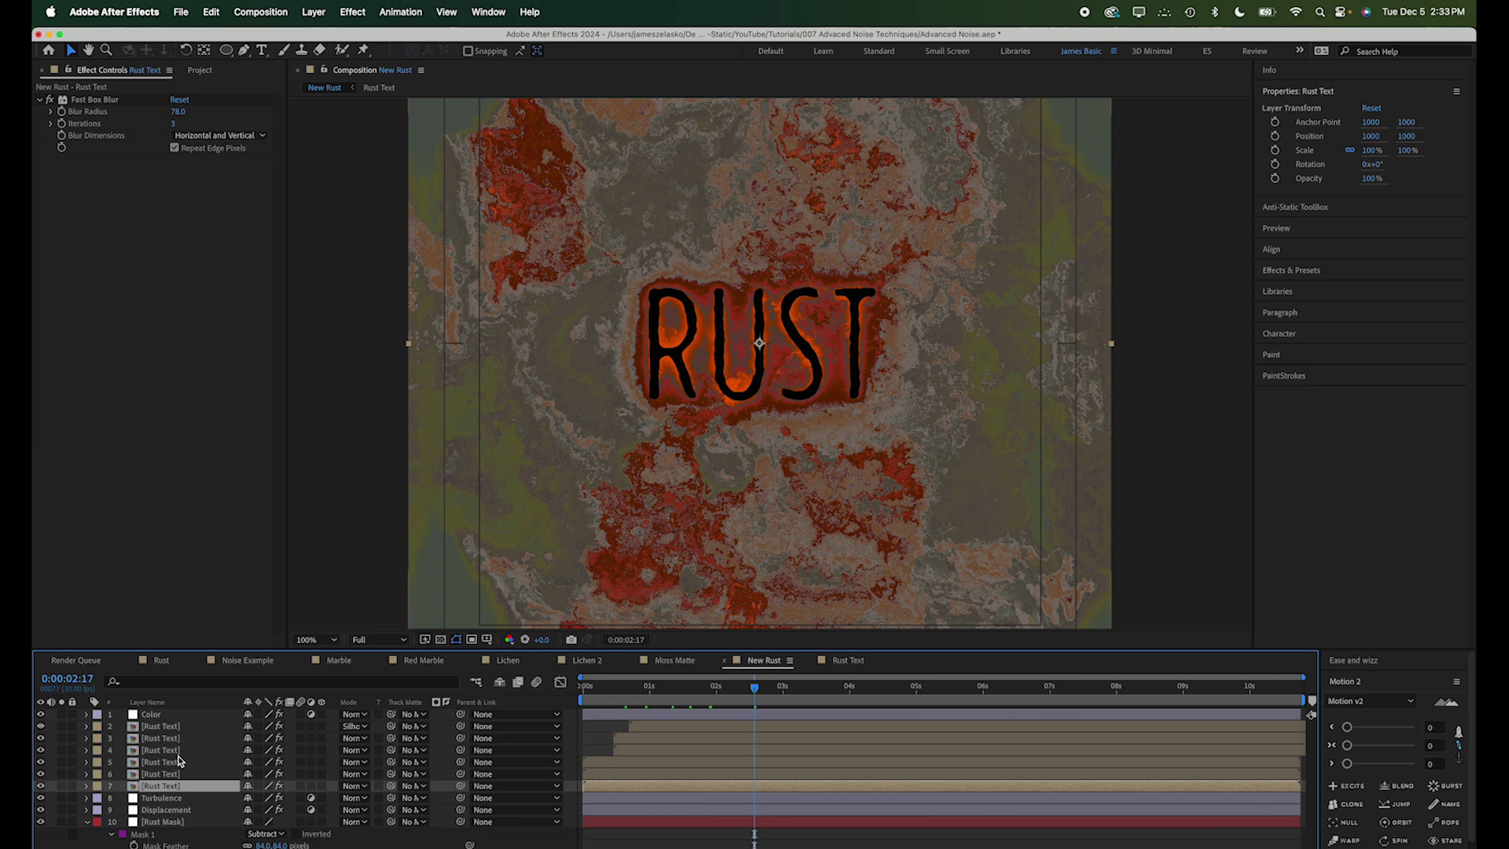
{"action": "left_click", "coordinate": [178, 762], "text": "shift"}
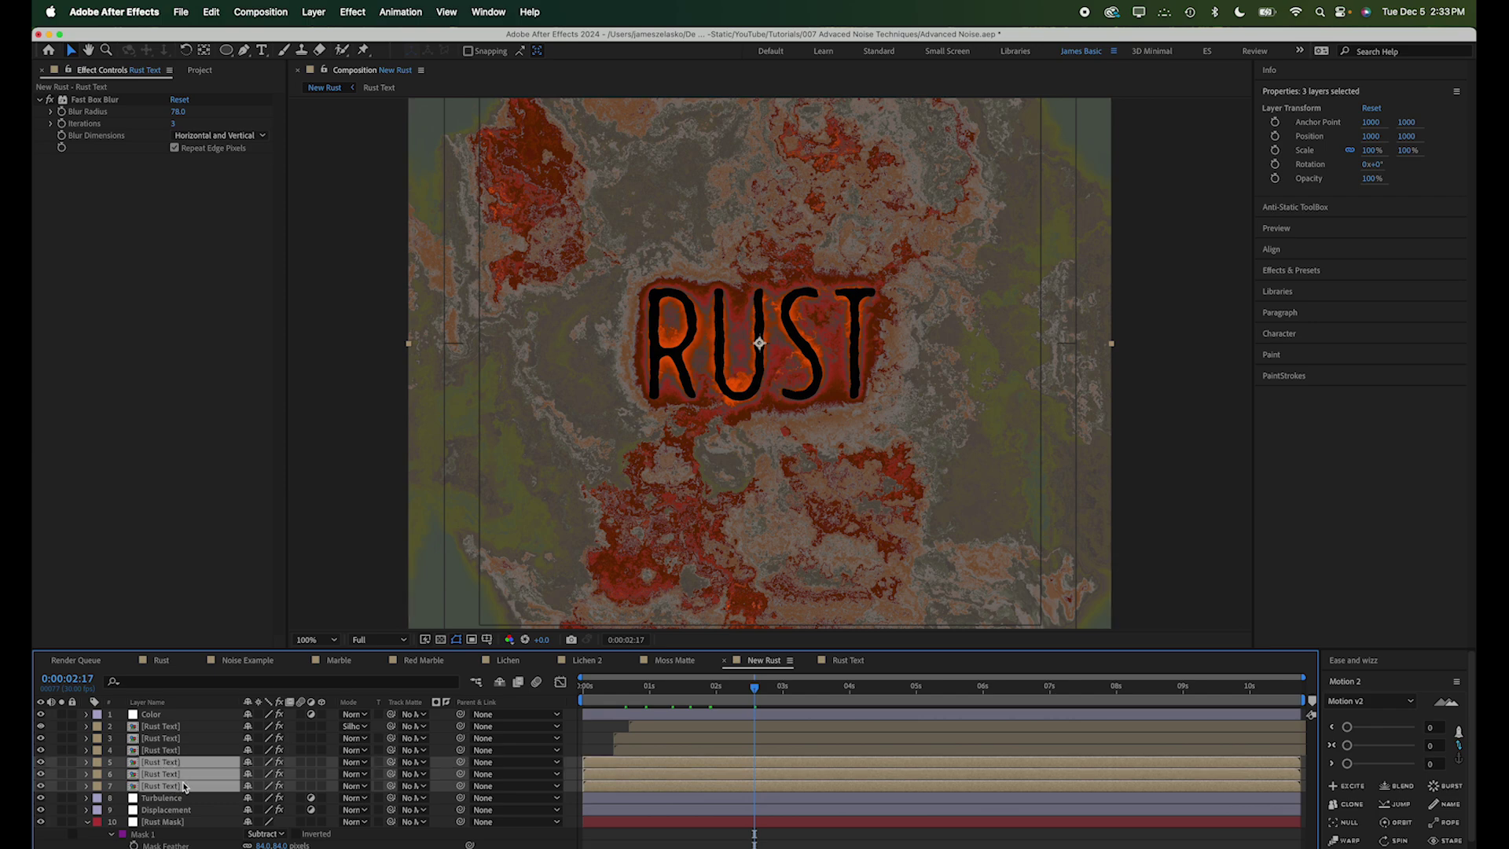
{"action": "left_click", "coordinate": [193, 762], "text": "super"}
{"action": "left_click_drag", "start_coordinate": [177, 786], "coordinate": [177, 815]}
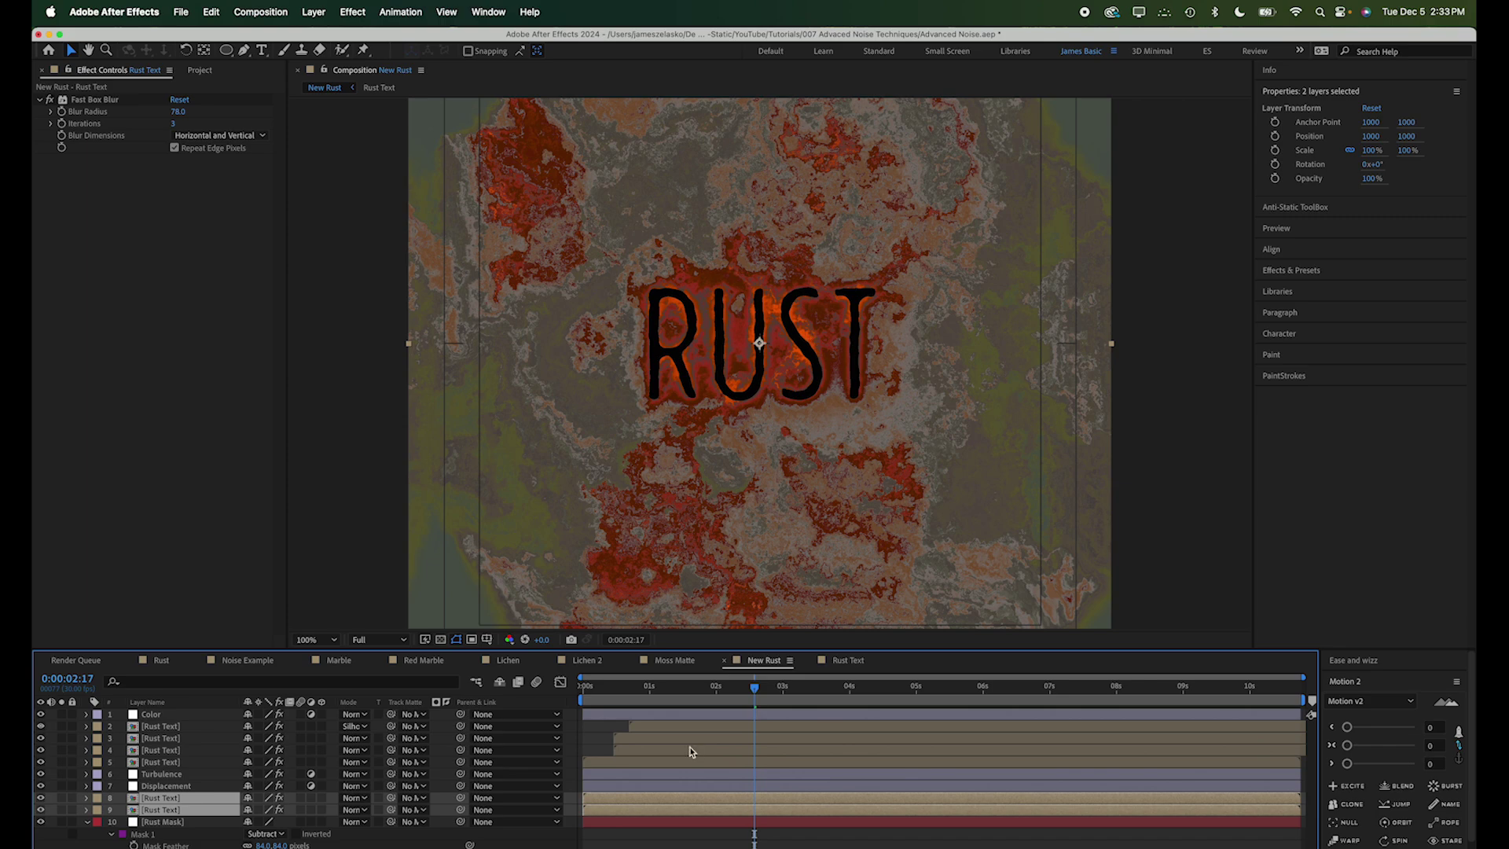
{"action": "key", "text": "space"}
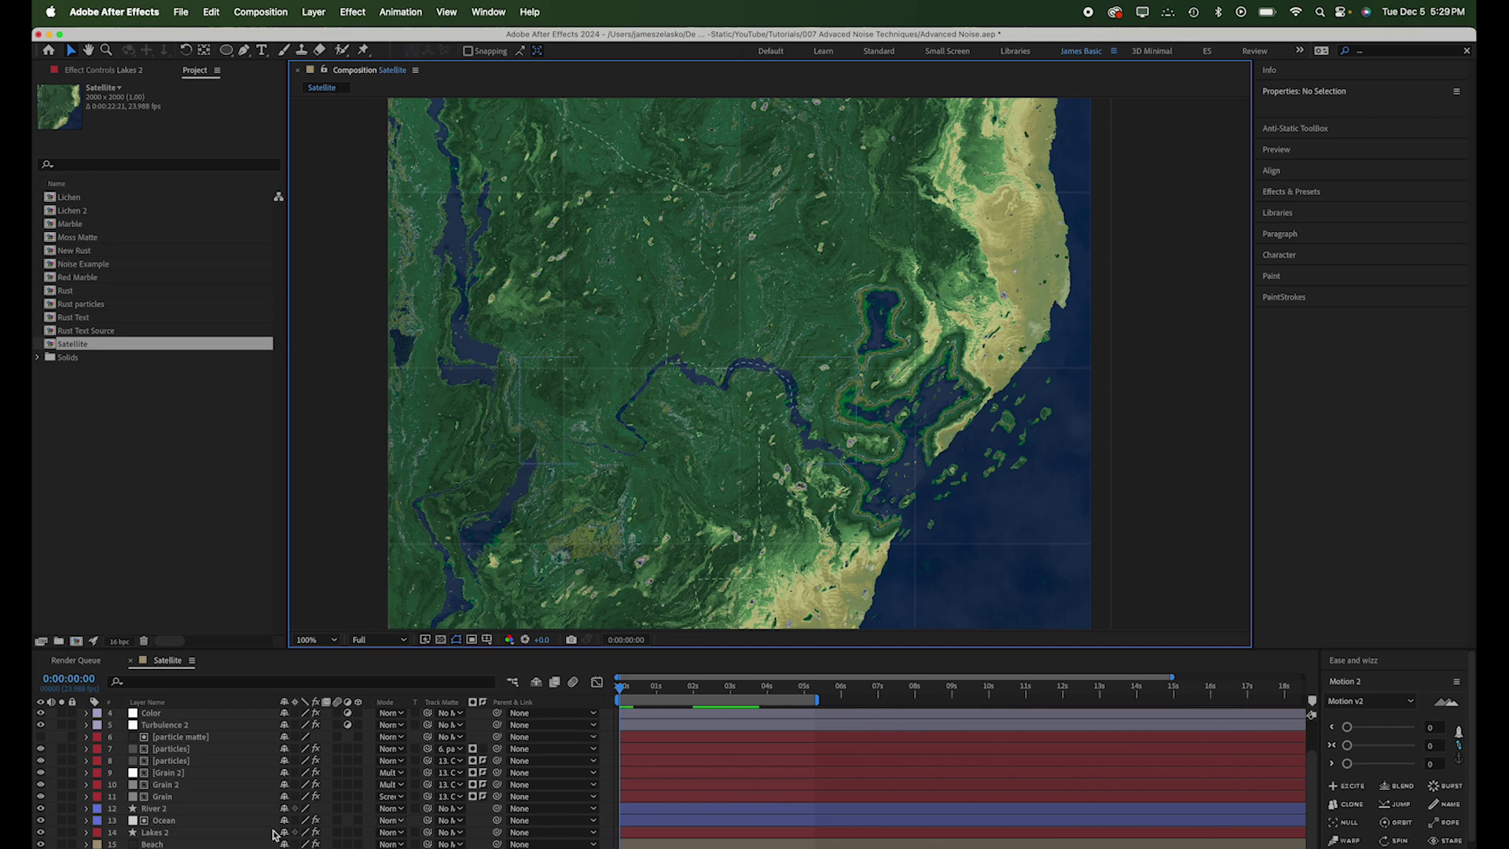
Solo a Satellite noise layer to inspect it, then solo only Beach, Lakes 2 and Ocean.
{"action": "left_click", "coordinate": [154, 841]}
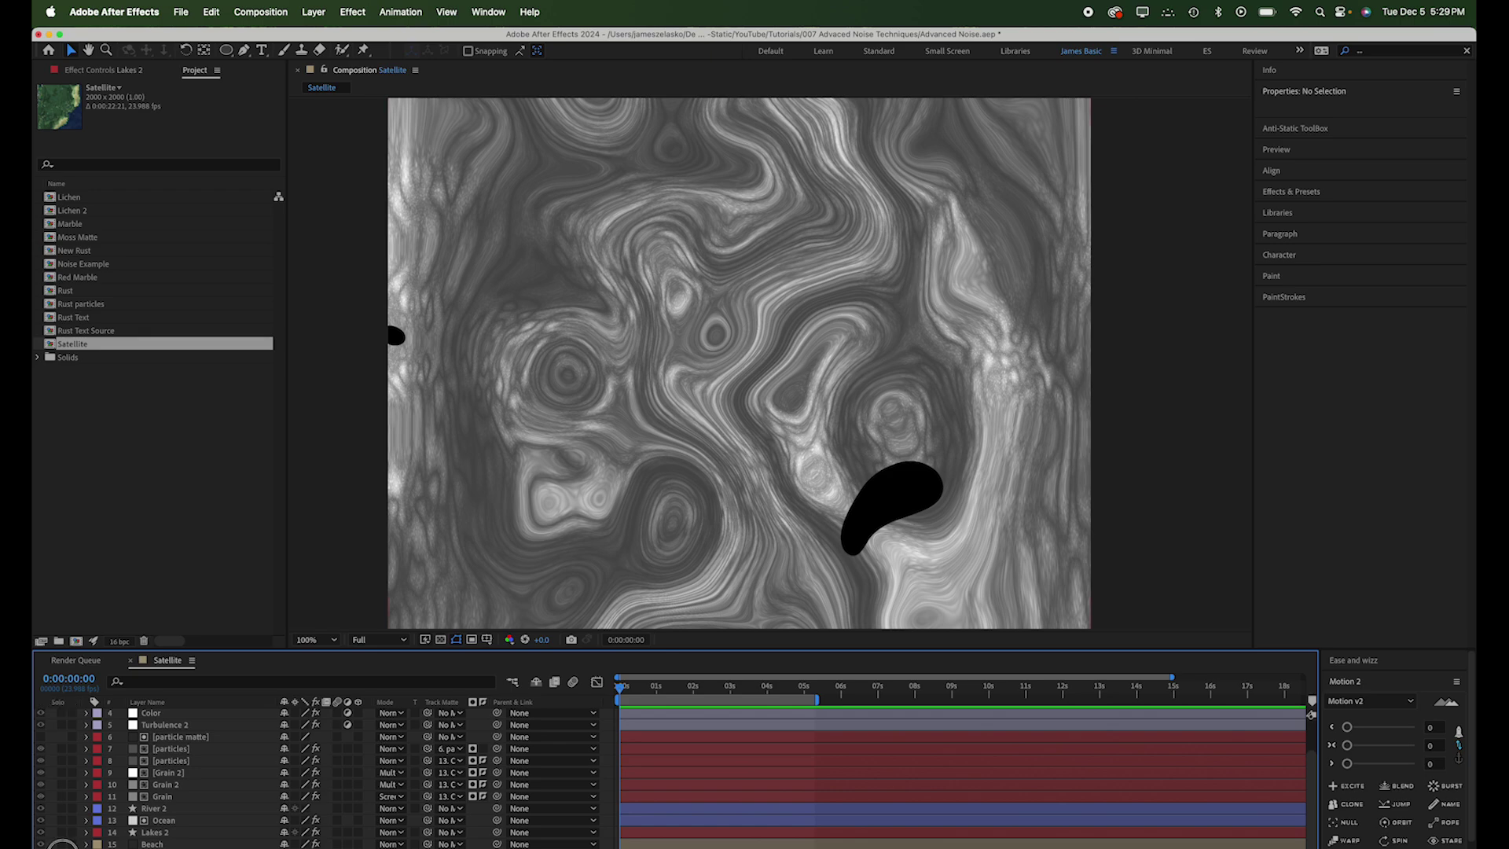
{"action": "key", "text": "period"}
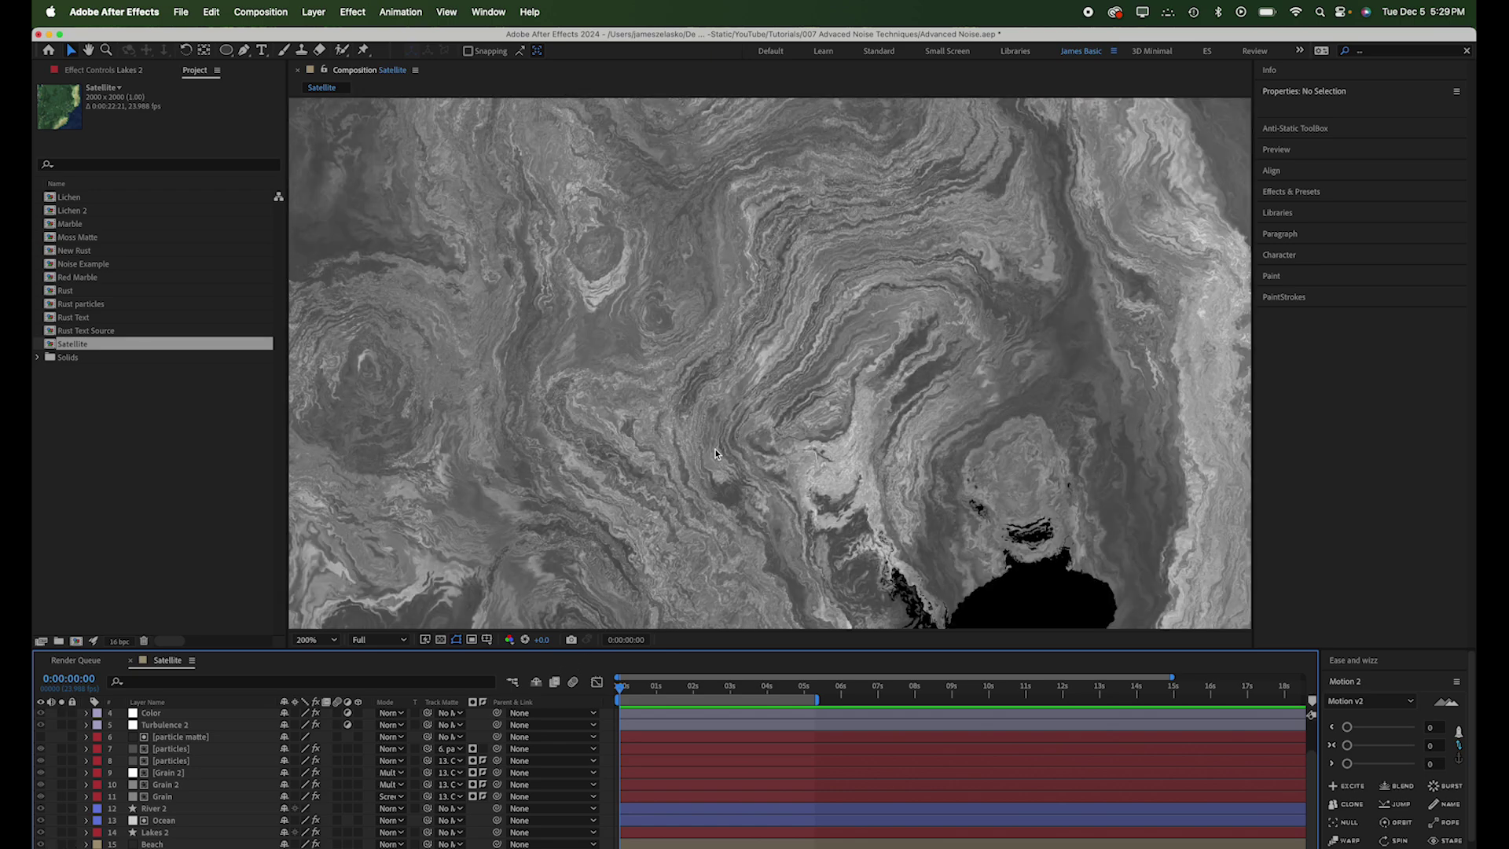
{"action": "key", "text": "comma"}
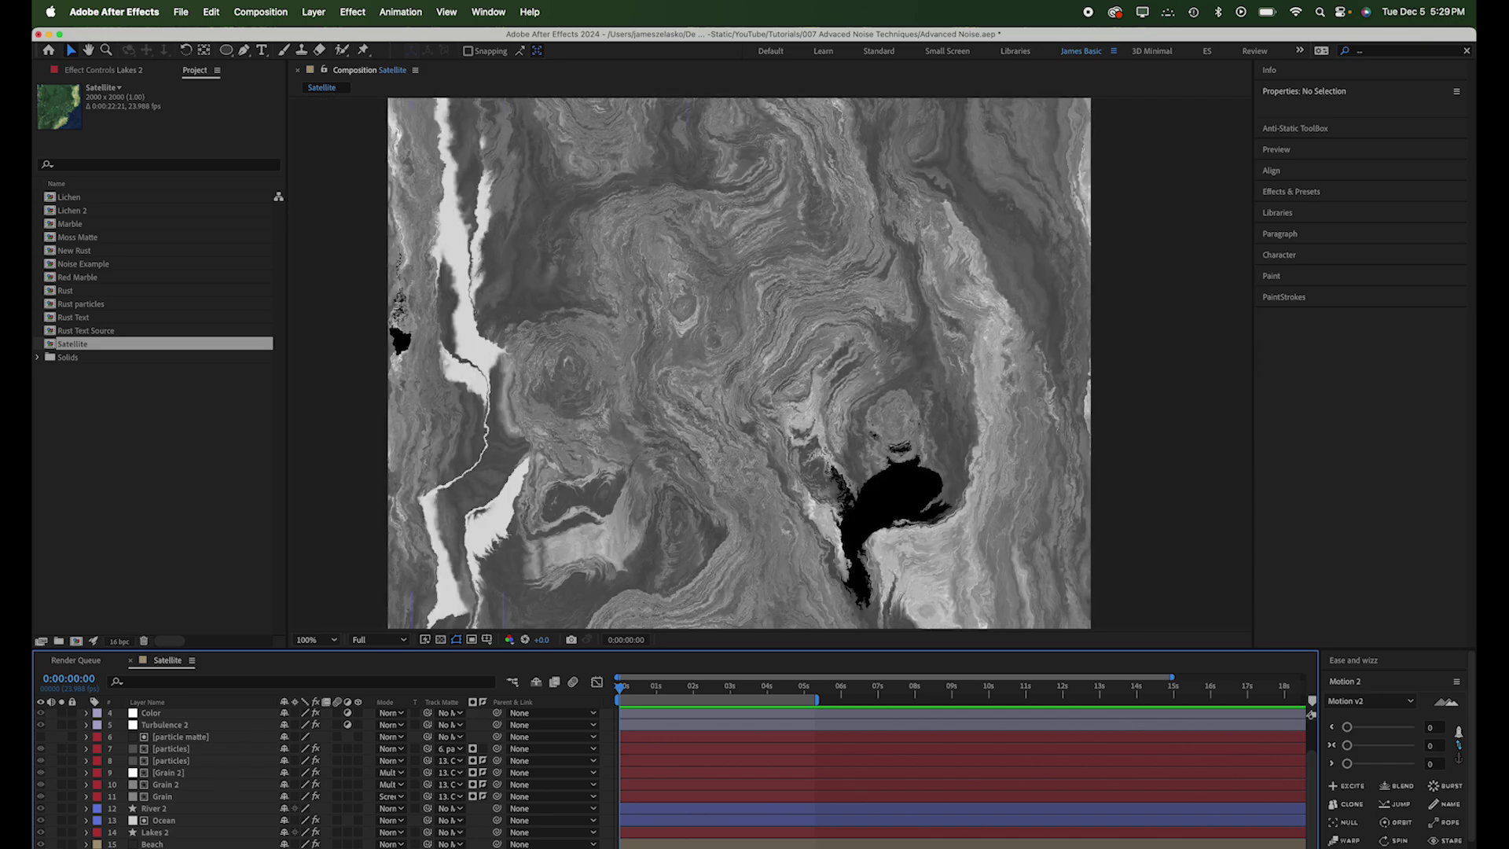
{"action": "mouse_move", "coordinate": [64, 844]}
{"action": "left_mouse_down"}
{"action": "mouse_move", "coordinate": [63, 820]}
{"action": "mouse_move", "coordinate": [62, 845]}
{"action": "left_mouse_up"}
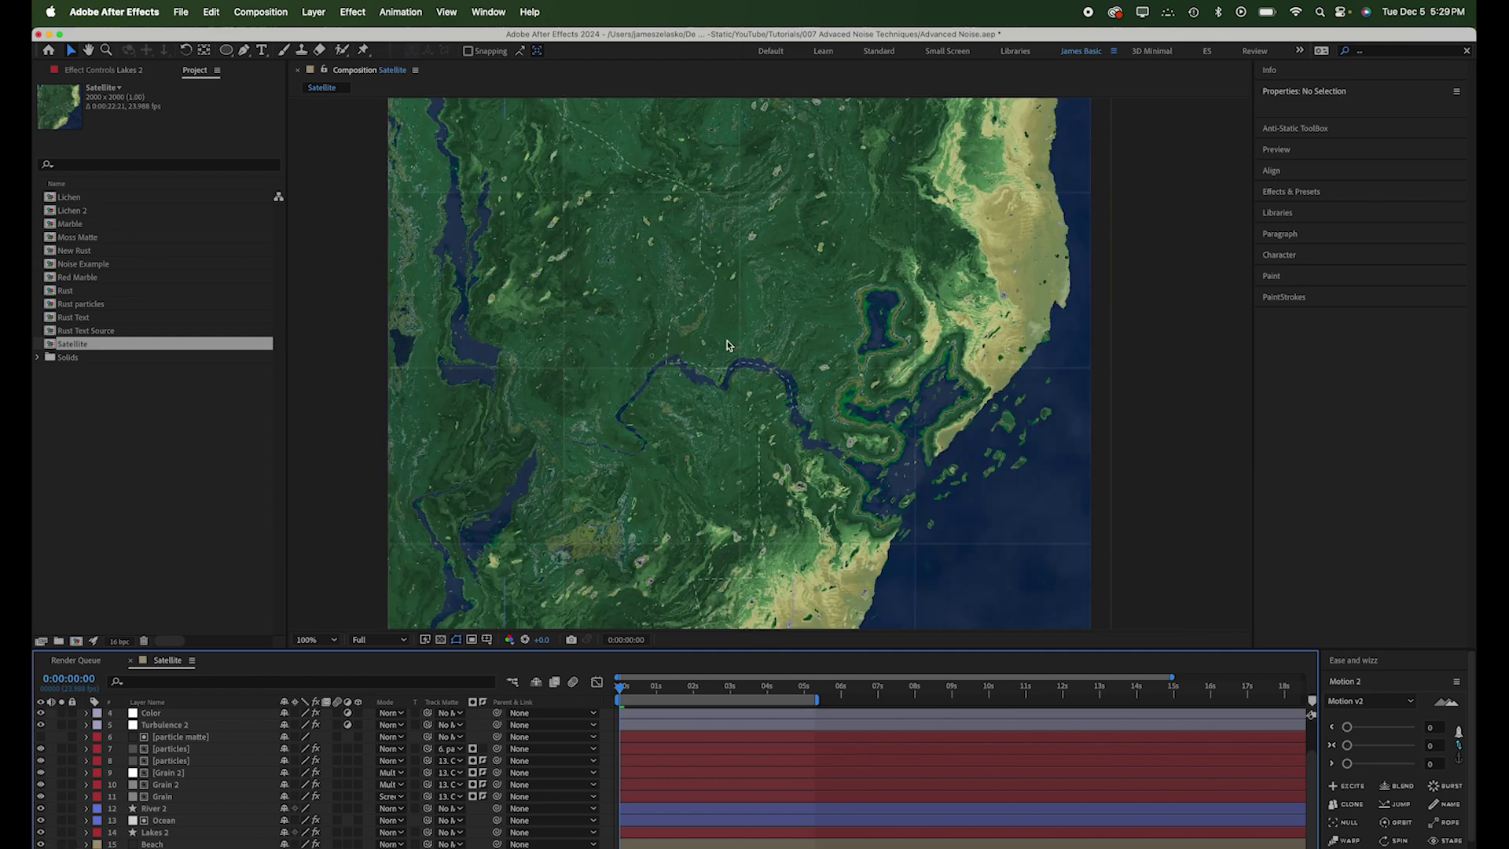